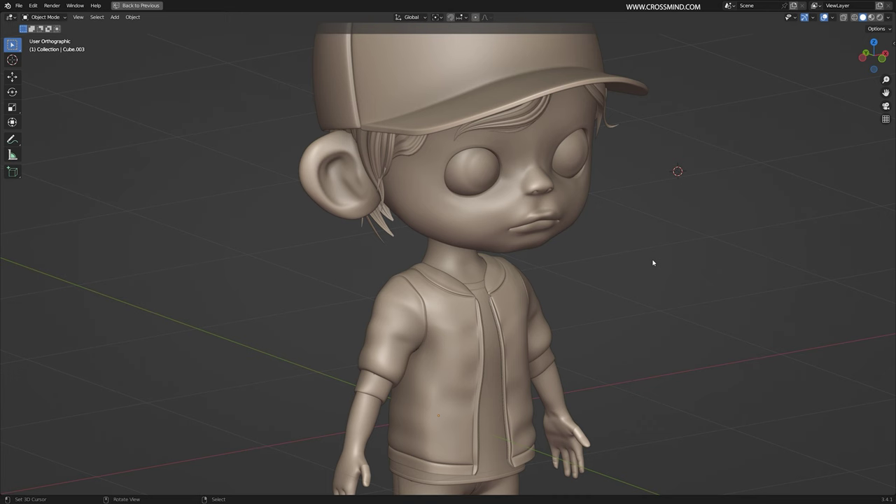
Add a mesh circle, scale it to 0.166 and place it around the character's neck
key("shift+a")
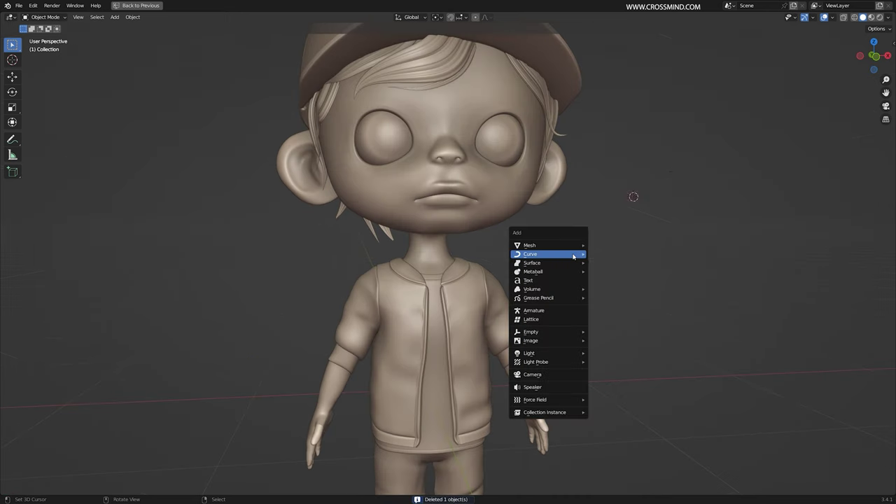
mouse_move(553, 249)
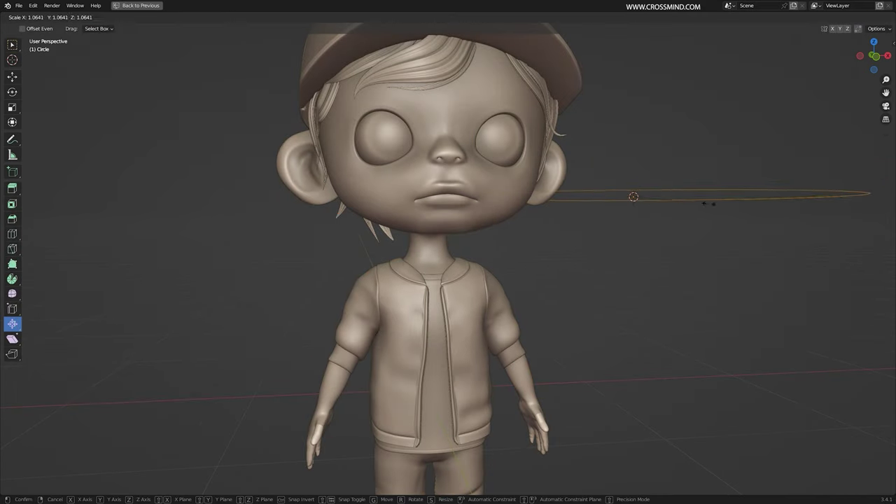
left_click(633, 204)
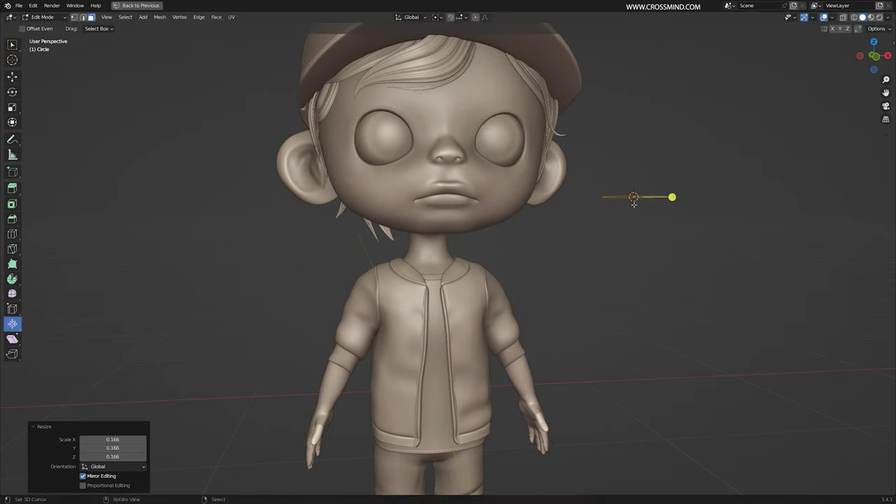
left_click(426, 256)
middle_click_drag(426, 256, 556, 254)
scroll(448, 252, "up", 4)
key("Tab")
scroll(450, 254, "up", 2)
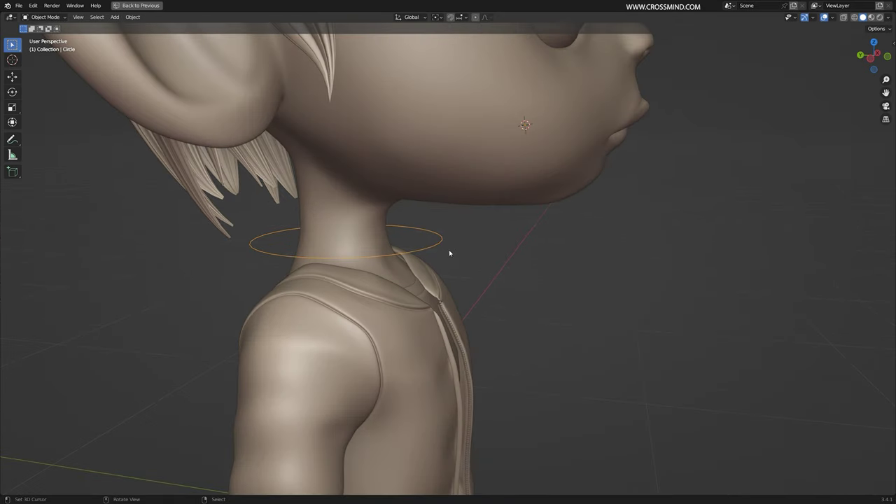
Lower the front edge of the neck circle about 0.098 m along Z with smooth proportional editing
middle_click_drag(498, 200, 535, 202, "shift")
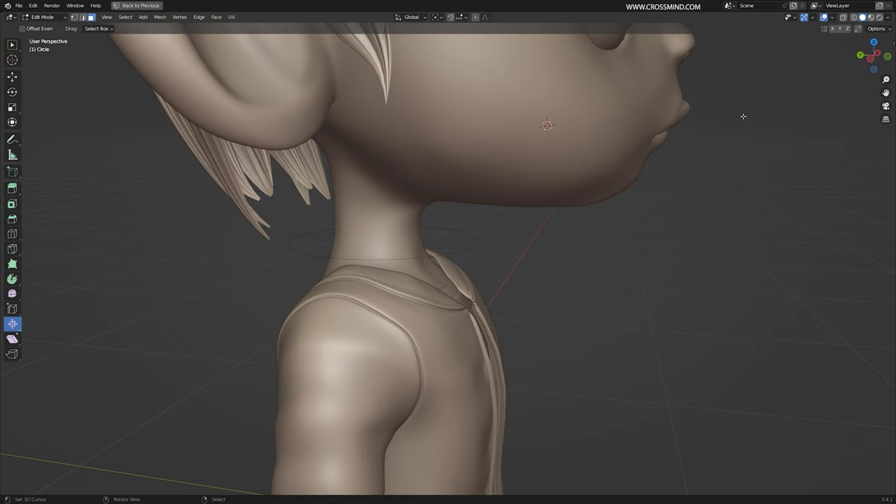
mouse_move(512, 236)
middle_mouse_down("shift")
mouse_move(543, 236)
mouse_move(518, 232)
middle_mouse_up("shift")
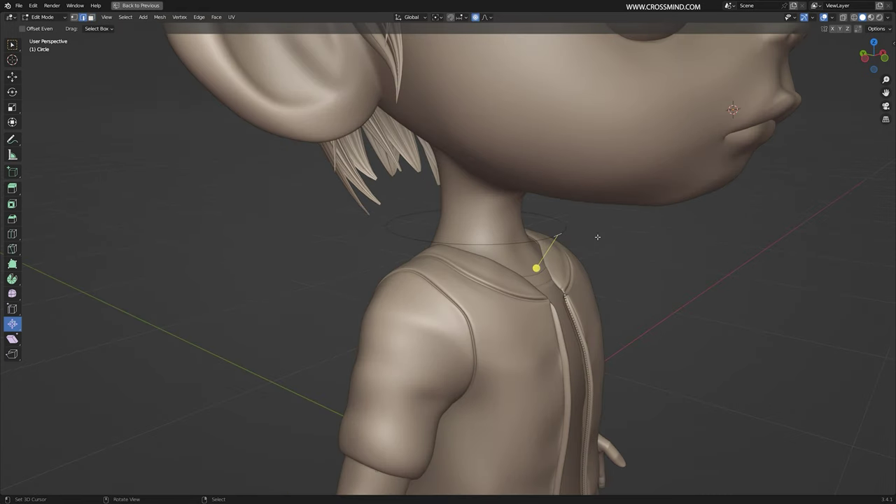
mouse_move(597, 238)
middle_mouse_down()
mouse_move(560, 237)
mouse_move(602, 232)
middle_mouse_up()
right_click(571, 234, "shift")
key("g")
key("z")
left_click(609, 266)
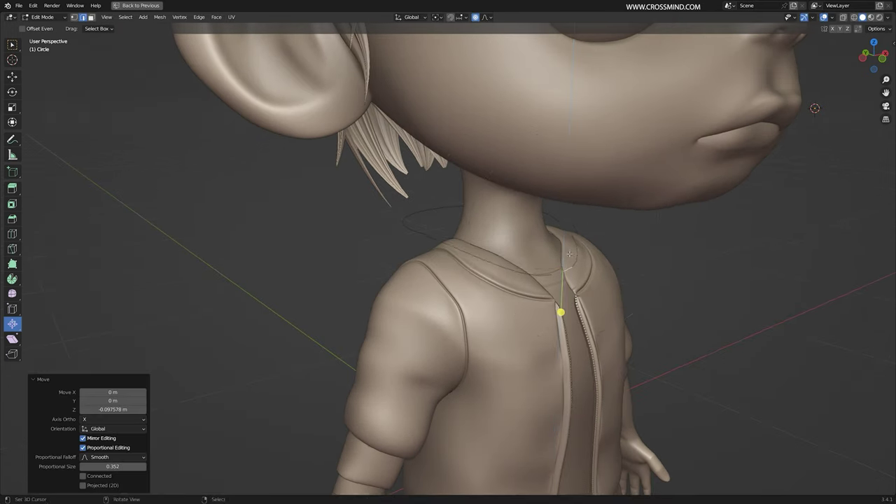
Extrude the whole circle upward into a collar band around the neck and scale its new edge
key("a")
middle_click_drag(560, 253, 602, 247)
key("e")
left_click(606, 210)
key("s")
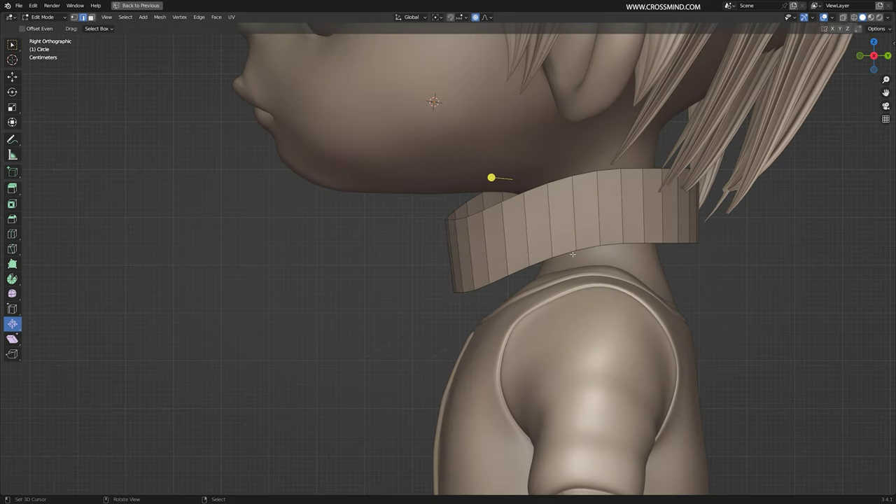
Reposition and scale the collar band's lower edge loop in the side view
right_click(570, 252, "alt")
key("g")
left_click(595, 200)
key("s")
left_click(596, 187)
Scale the collar band's upper edge loop, and scale the whole band by 1.045
right_click(597, 187, "alt")
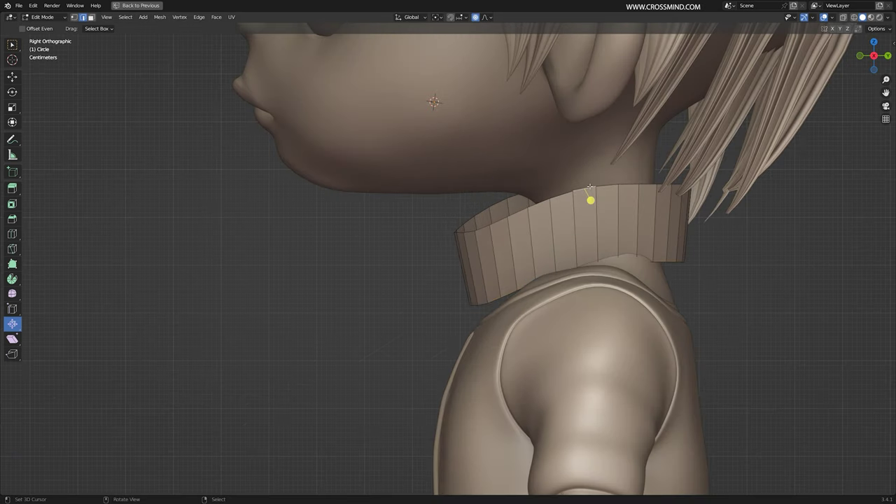
key("s")
left_click(628, 191)
key("a")
key("s")
left_click(694, 239)
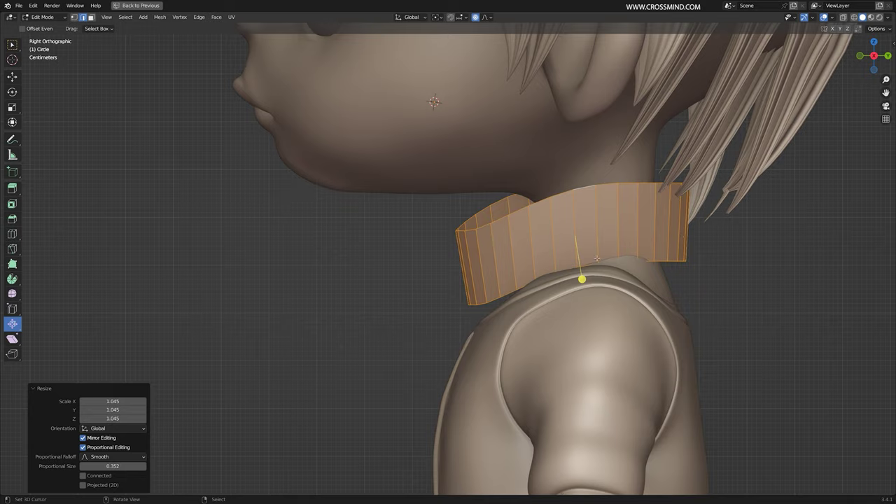
Reposition the whole collar band around the neck in the front view
key("KP_1")
key("g")
left_click(654, 256)
middle_click_drag(654, 257, 610, 254, "shift")
Scale the collar band's lower and upper edge loops with proportional editing to fit the neck
right_click(641, 305, "alt")
key("s")
scroll(739, 300, "up", 6)
left_click(737, 300)
key("s")
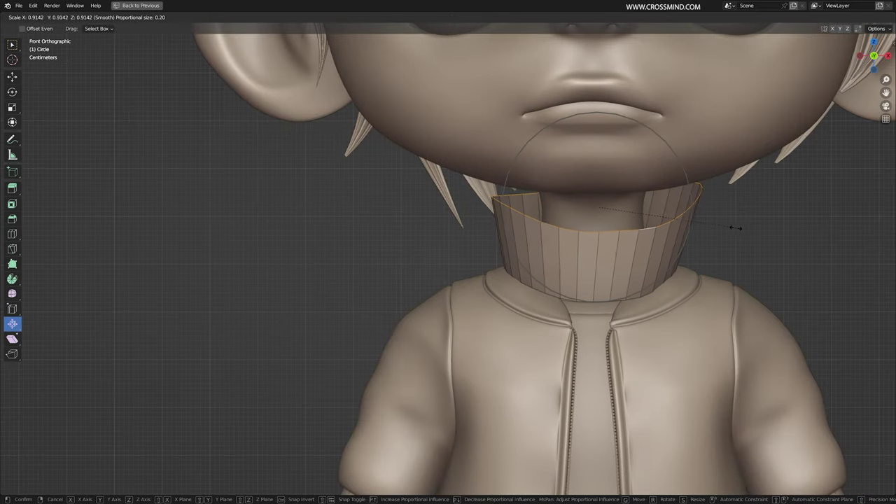
left_click(736, 227)
Flip the normals of the whole collar band
key("Tab")
left_click(734, 244)
key("Tab")
key("F3")
type("flip")
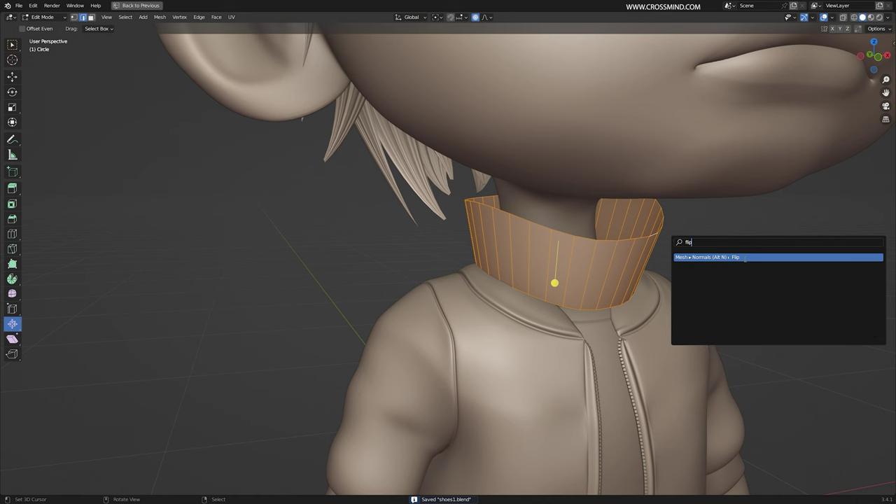
left_click(745, 259)
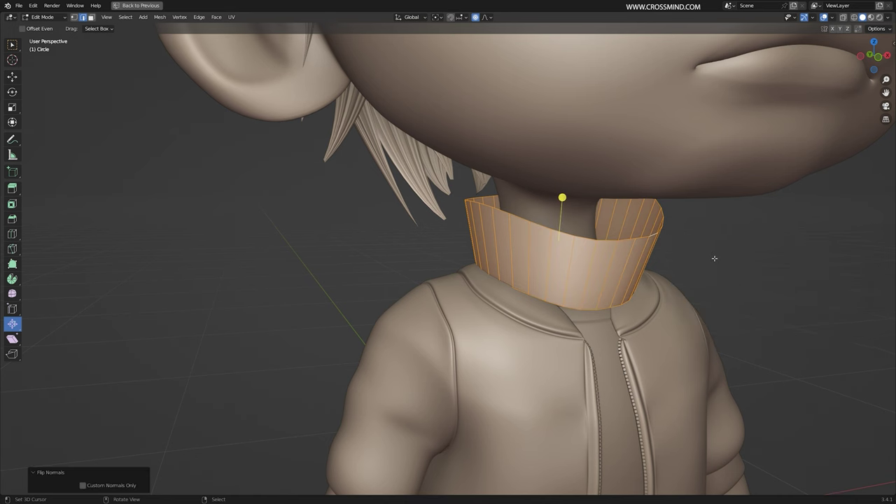
Add one centred loop cut around the collar band and scale it to 0.82 with proportional editing
scroll(700, 248, "up", 2)
mouse_move(672, 227)
middle_mouse_down()
mouse_move(650, 215)
mouse_move(669, 222)
middle_mouse_up()
right_click(661, 262)
key("s")
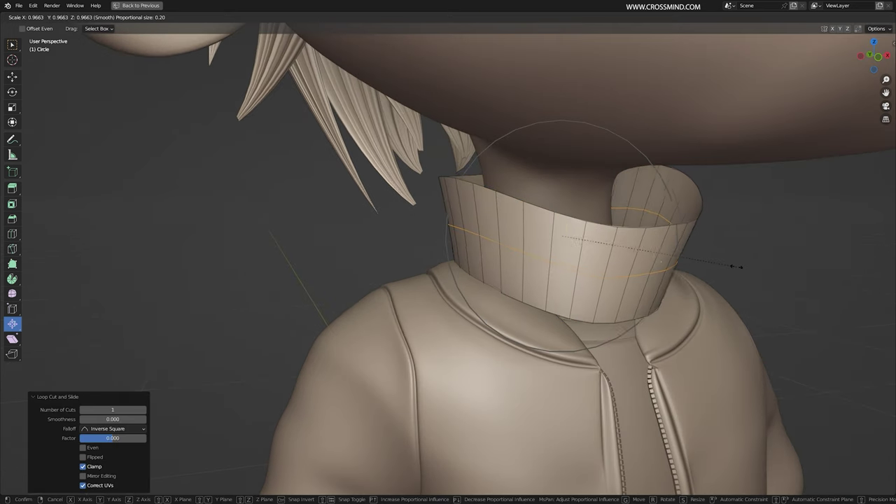
left_click(709, 266)
Enable the on-cage display of the collar's Subdivision modifier
key("ctrl+space")
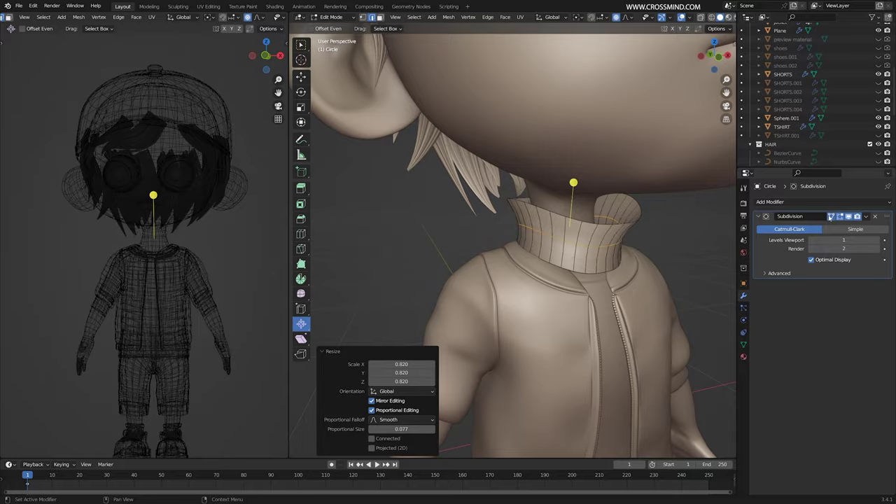
left_click(830, 217)
key("ctrl+space")
Extrude the whole collar band along its normals to give it thickness
middle_click_drag(676, 228, 657, 225)
left_click(653, 226, "alt")
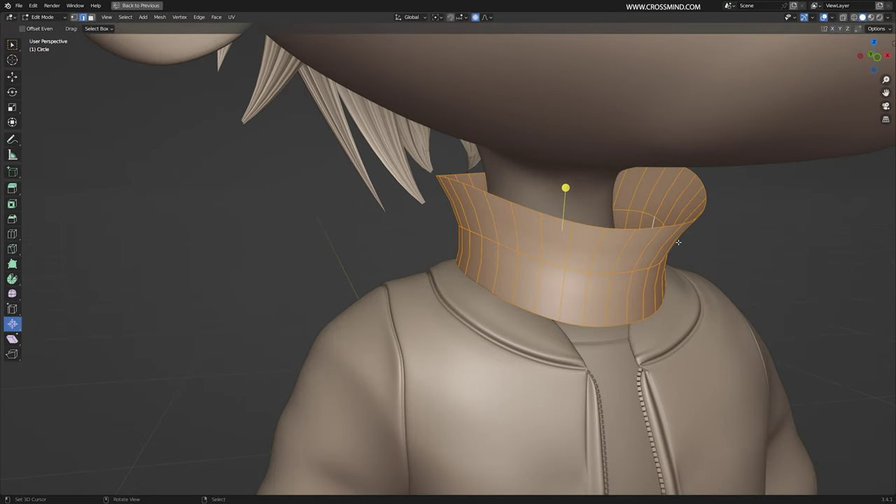
key("alt+e")
left_click(678, 245)
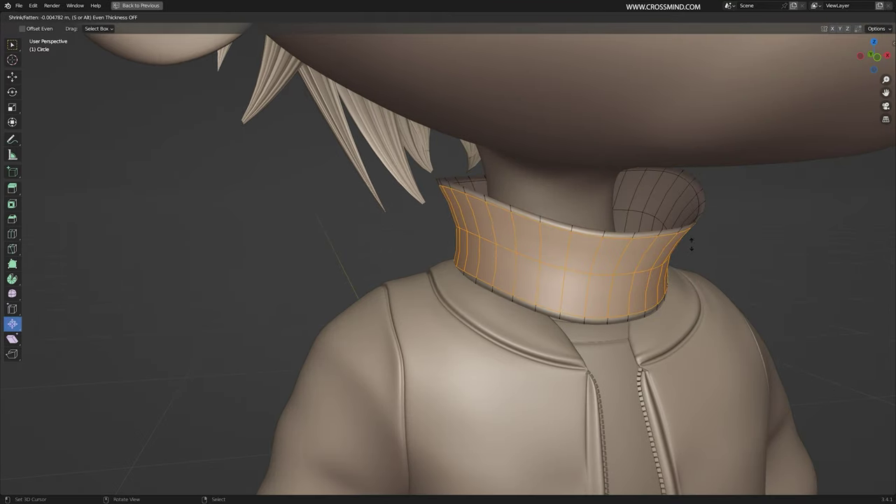
left_click(710, 208)
Raise the thickened collar band along Z and lower its bottom rim by about 0.009 m
middle_click_drag(711, 207, 673, 233)
right_click(699, 215, "alt")
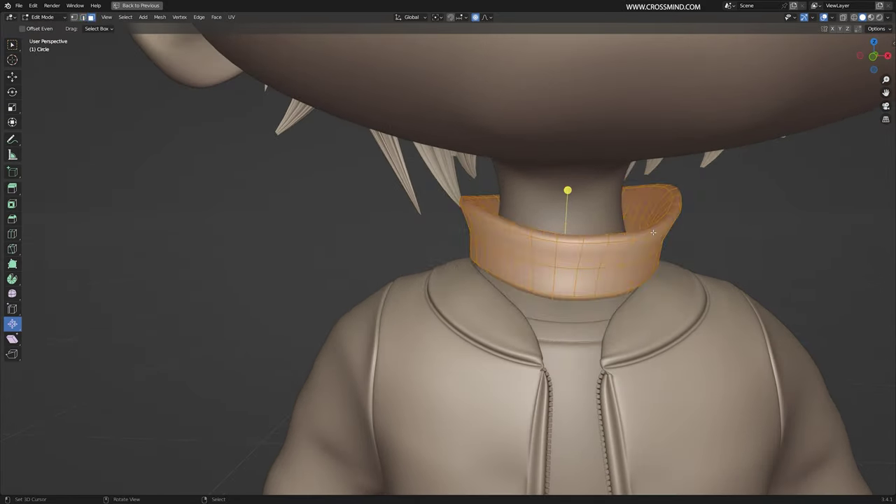
key("g")
key("z")
right_click(534, 291, "alt")
key("g")
key("z")
left_click(535, 294)
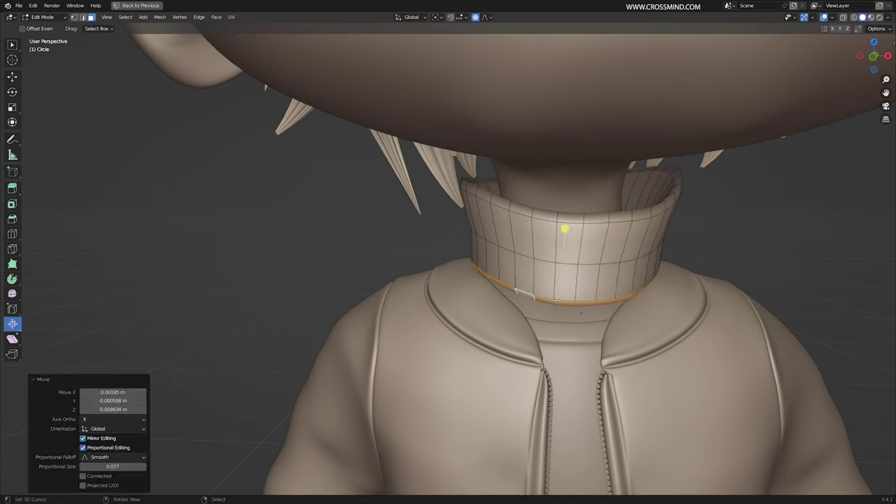
Duplicate the entire collar band in place and scale the copy by 1.042
key("a")
middle_click_drag(616, 262, 677, 259)
key("shift+d")
right_click(675, 268)
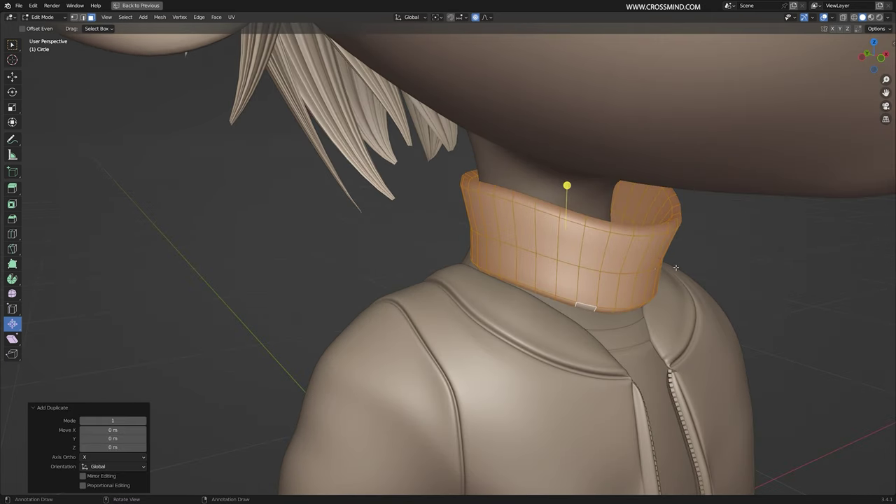
key("s")
left_click(681, 267)
key("g")
key("z")
right_click(690, 271)
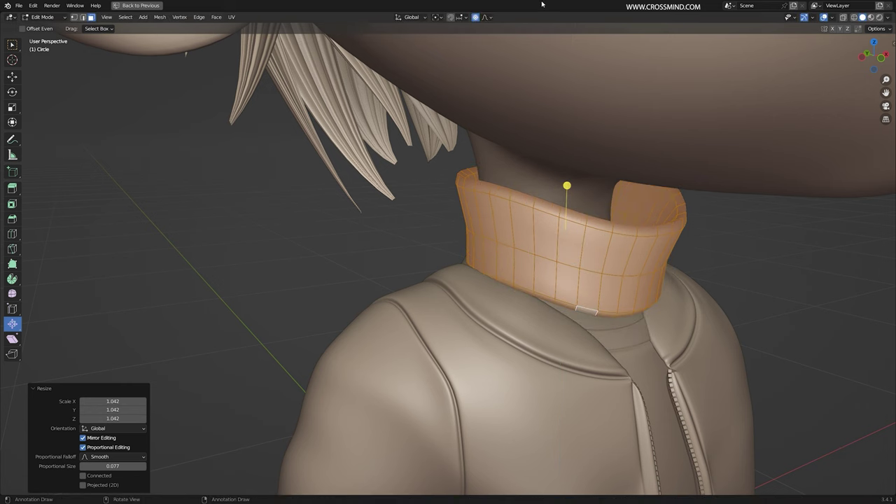
Turn off proportional editing, and lower the duplicated band along Z and scale it around the first one
left_click(478, 19)
key("g")
key("z")
left_click(702, 242)
key("s")
left_click(712, 242)
Tilt, resize and reposition the duplicated band so it wraps around the base of the neck
middle_click_drag(664, 269, 711, 254)
key("r")
left_click(712, 260)
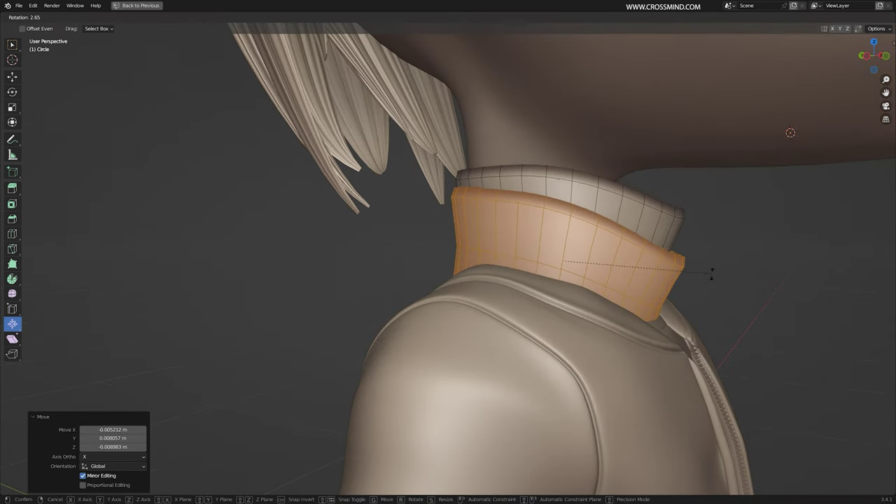
left_click(711, 273)
key("s")
left_click(730, 266)
key("g")
left_click(734, 265)
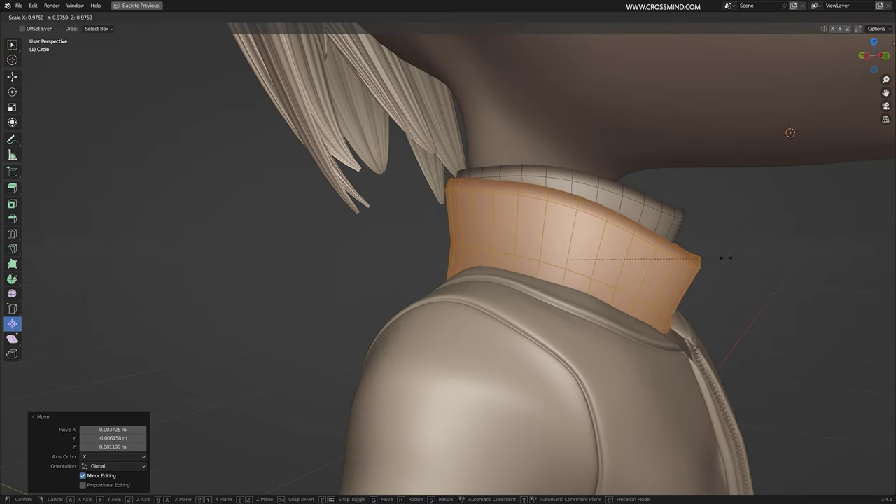
left_click(719, 258)
Examine the two-layer collar from several angles, with the viewport overlays hidden and shown
middle_click_drag(714, 258, 616, 252)
scroll(671, 198, "down", 5)
scroll(566, 236, "up", 5)
key("Tab")
middle_click_drag(672, 198, 571, 175)
left_click(824, 18)
left_click(824, 18)
middle_click_drag(689, 126, 664, 125)
Turn on proportional editing with smooth falloff limited to connected geometry only
left_click(488, 17)
key("Tab")
left_click(487, 17)
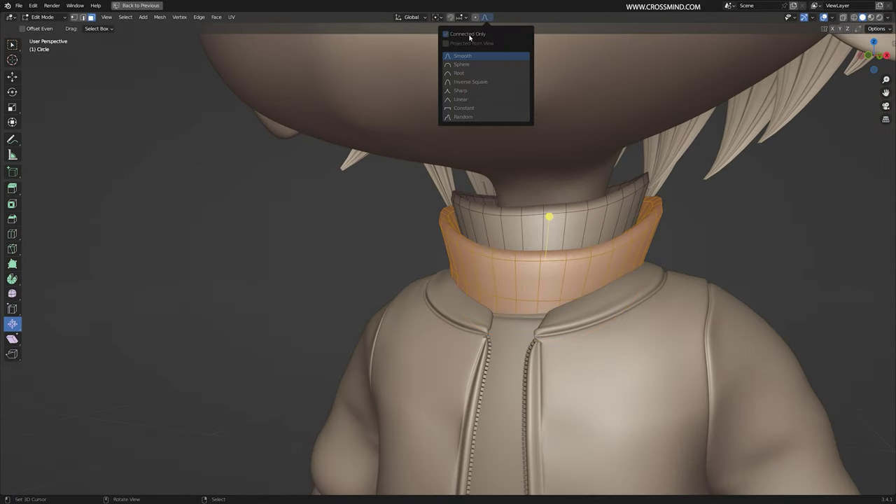
left_click(476, 18)
left_click(476, 18)
Select all linked geometry of the outer collar band and scale it by 1.154
middle_click_drag(565, 158, 536, 175)
right_click(519, 250)
middle_click_drag(546, 270, 513, 279)
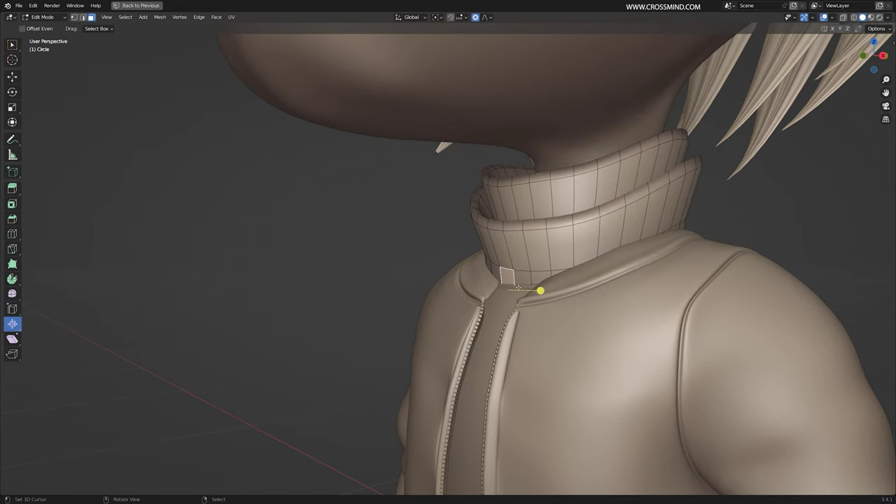
key("s")
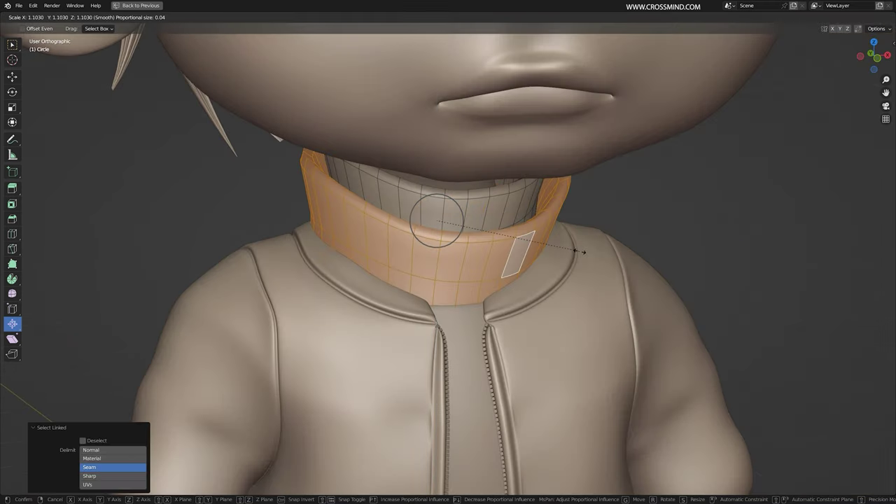
left_click(574, 225)
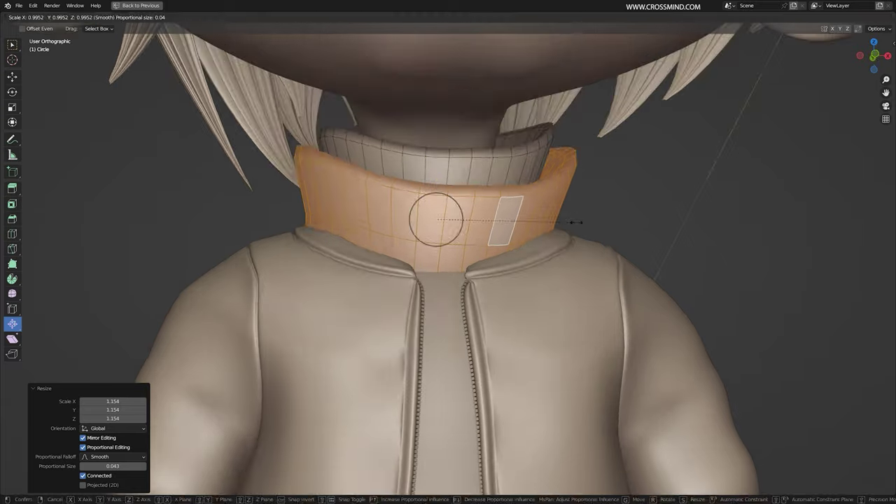
Flare the outer collar by scaling its bottom edge loop by 1.484
key("2")
left_click(516, 245, "alt")
key("s")
left_click(617, 223)
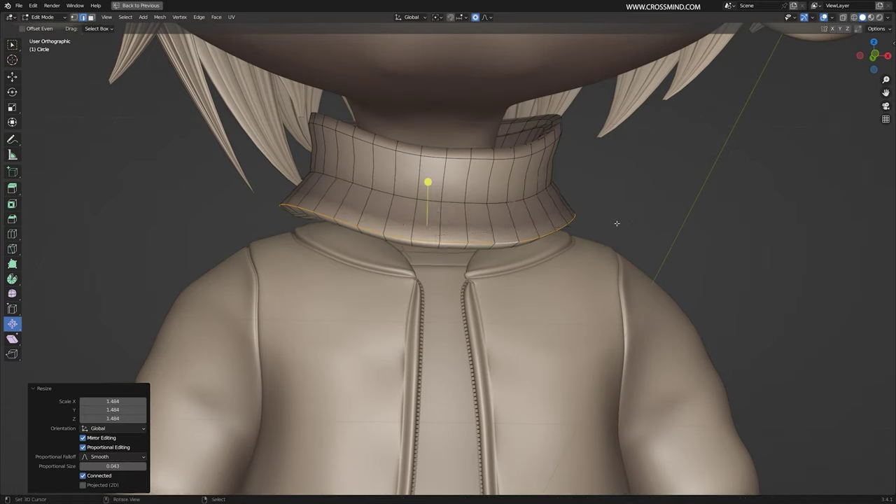
Widen the flared bottom edge loop and lower it about 0.037 m along Z onto the jacket's shoulders
key("g")
key("z")
middle_click_drag(616, 223, 564, 267)
left_click(577, 261)
key("s")
left_click(619, 251)
key("g")
key("z")
left_click(588, 261)
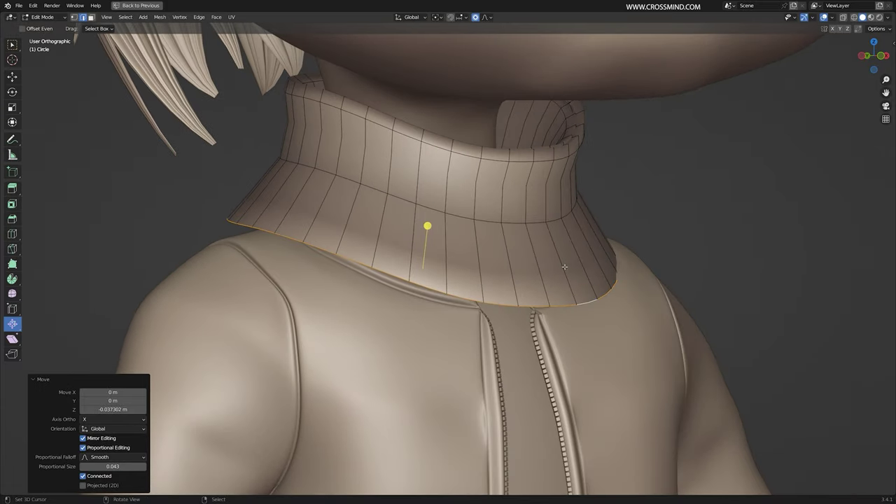
Add one centred loop cut around the collar's flared section and scale it outward
key("ctrl+r")
left_click(564, 267)
right_click(564, 267)
key("s")
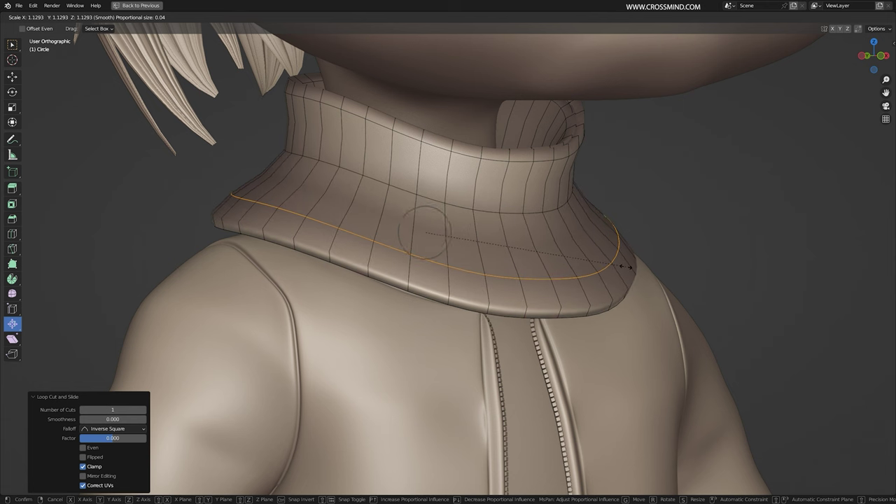
left_click(622, 249)
Widen the edge loop where the flare begins and lower it about 0.028 m along Z
scroll(528, 264, "down", 9)
middle_click_drag(620, 249, 520, 255)
scroll(526, 264, "up", 8)
left_click(494, 229, "alt")
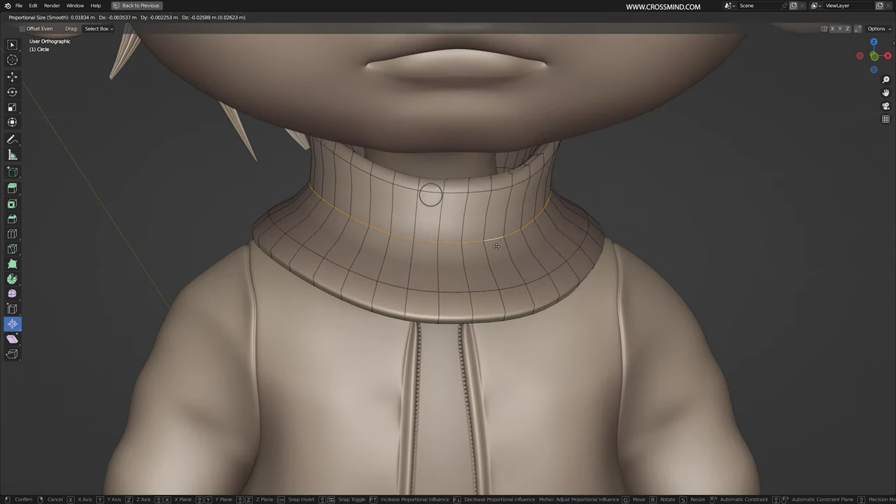
left_click(530, 228)
left_click(538, 241)
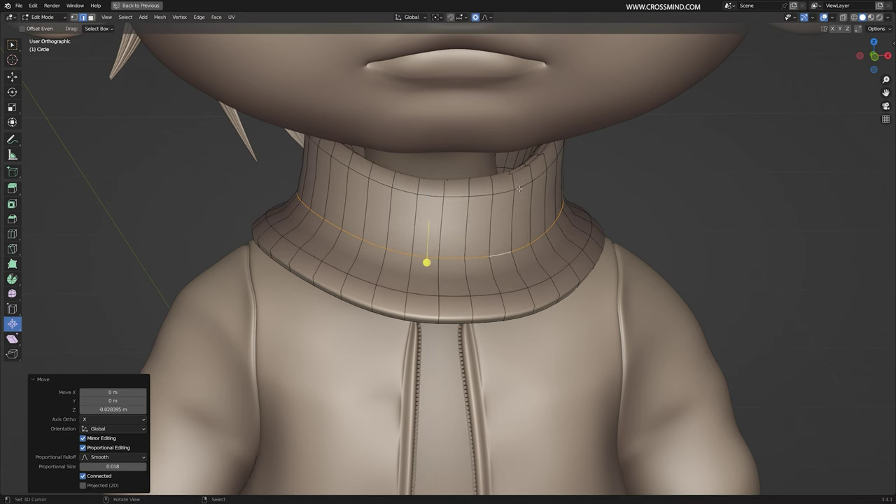
Lower the top rim face loop of the outer collar about 0.09 m along Z
key("alt+a")
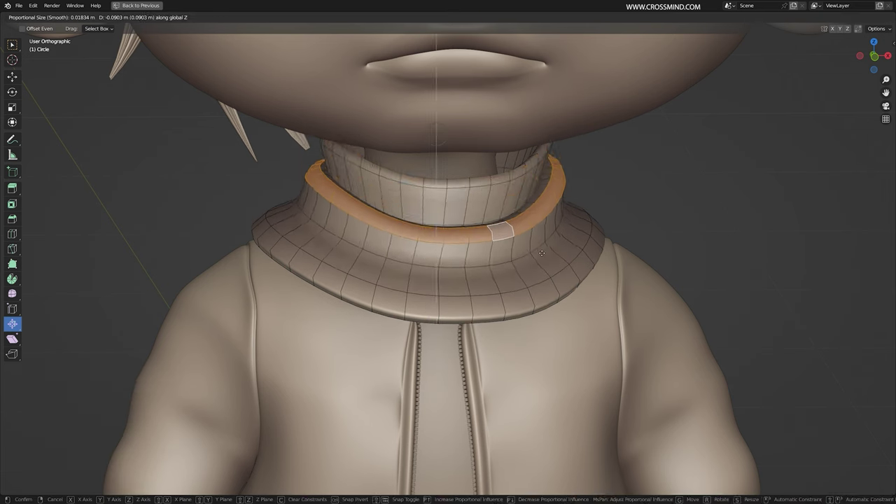
left_click(542, 253)
right_click(556, 273, "alt")
key("alt+a")
Scale the outer collar's bottom rim face loop inward and raise it about 0.015 m along Z
right_click(570, 306, "alt")
key("s")
left_click(648, 291)
key("g")
key("z")
left_click(632, 281)
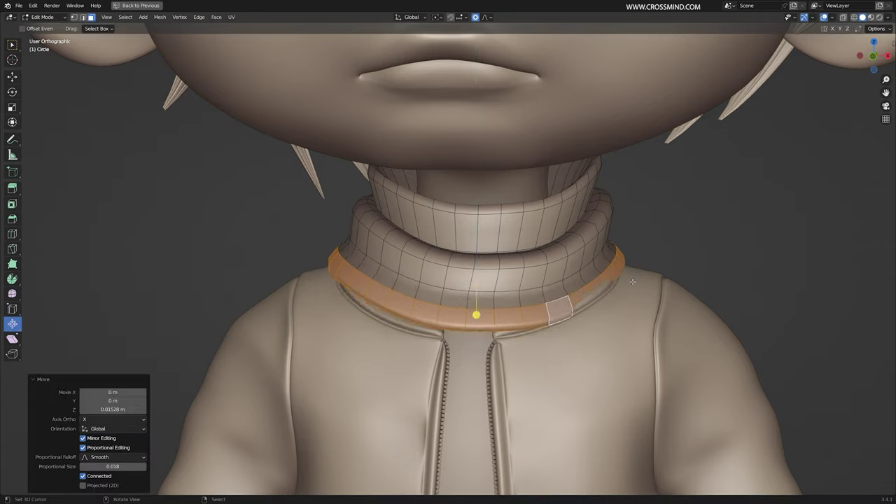
Rotate the outer collar's bottom rim and scale the face loop above it
middle_click_drag(632, 281, 556, 280)
key("r")
right_click(455, 263, "alt")
key("s")
Add a loop cut to the outer collar, and scale and rotate it to form a rounded fold
key("ctrl+r")
middle_click_drag(483, 259, 532, 292)
key("s")
key("r")
left_click(625, 184)
Leave mesh editing and save the file
key("Tab")
scroll(588, 269, "down", 4)
key("ctrl+s")
Add loop cuts along the inner collar's rim and scale them inward to round it into a rolled fold
scroll(534, 293, "up", 2)
key("Tab")
key("ctrl+r")
key("s")
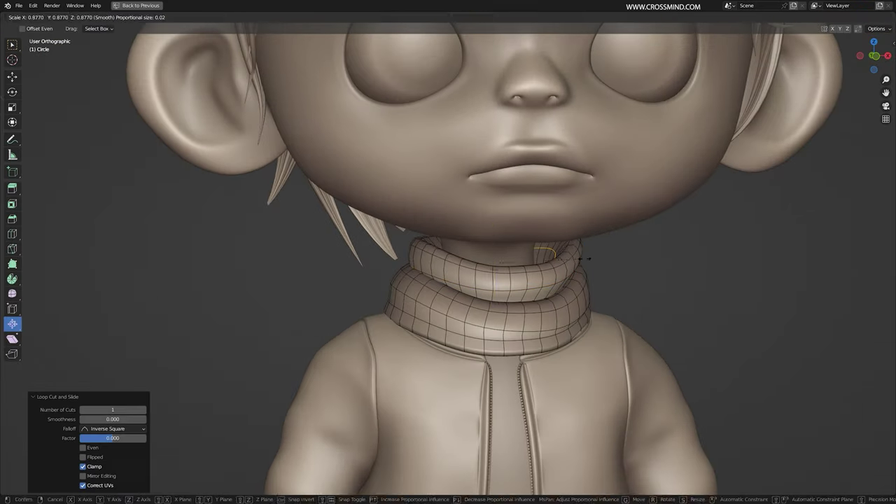
left_click(586, 258)
key("ctrl+r")
key("s")
key("ctrl+r")
key("s")
left_click(592, 258)
Reshape the front and side faces of both collar layers with proportional moves to make the folds less regular
scroll(570, 297, "up", 2)
key("3")
right_click(580, 278)
right_click(556, 338, "shift")
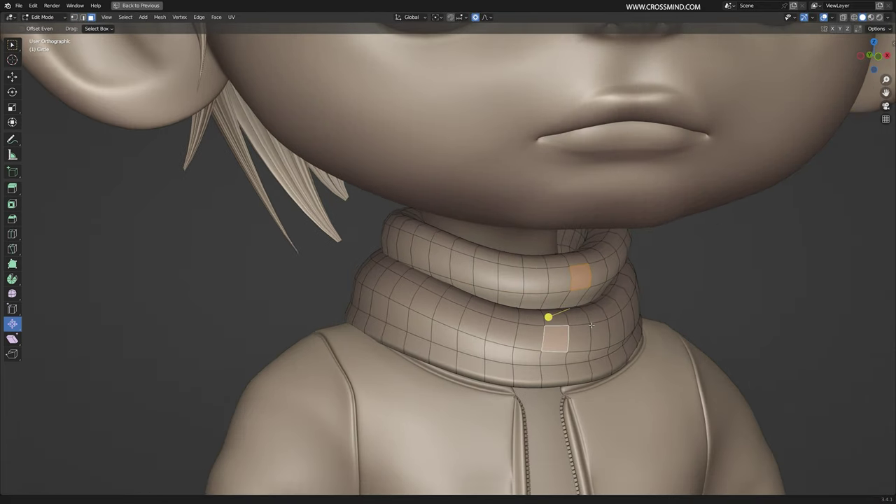
key("g")
left_click(595, 333)
right_click(408, 294)
middle_click_drag(595, 333, 564, 308)
key("g")
left_click(408, 280)
Move faces along the upper collar roll with proportional editing, lowering its side by about 0.025 m
right_click(464, 273)
scroll(564, 308, "down", 1)
right_click(621, 247)
key("g")
right_click(595, 264)
key("g")
right_click(535, 283)
right_click(492, 290)
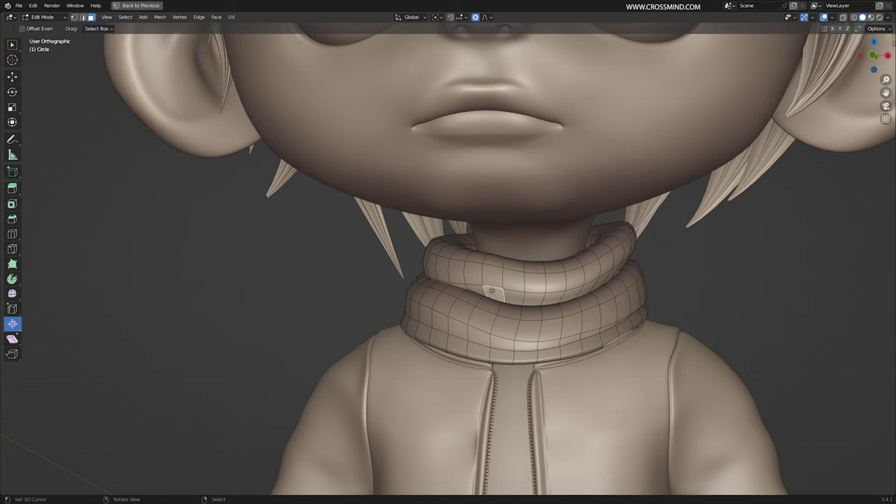
middle_click_drag(493, 291, 403, 238)
left_click(412, 255)
middle_click_drag(490, 266, 455, 262)
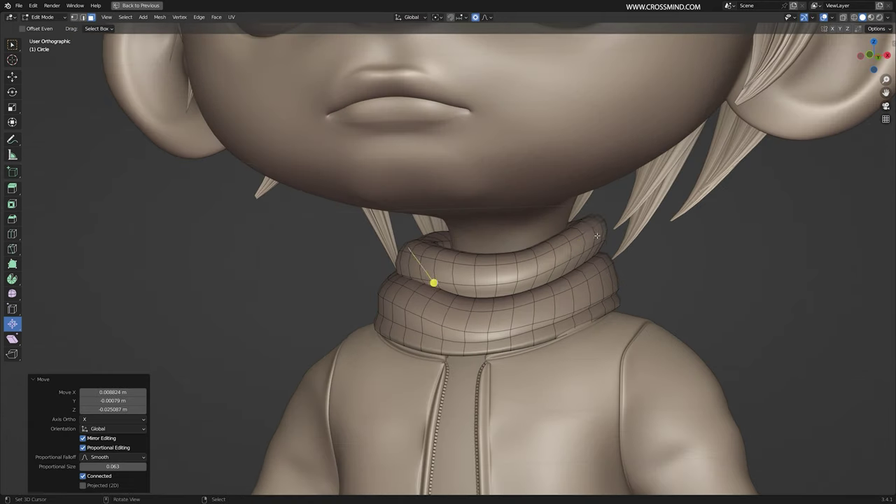
Adjust one face at the upper roll's raised end and one on the lower roll's side with proportional editing
right_click(595, 223)
key("g")
left_click(592, 235)
mouse_move(396, 308)
middle_mouse_down()
mouse_move(413, 306)
mouse_move(397, 302)
mouse_move(403, 305)
middle_mouse_up()
right_click(372, 298)
key("g")
left_click(393, 305)
Pull individual faces on the upper roll's side and front with proportional editing to refine its uneven shape
right_click(399, 241)
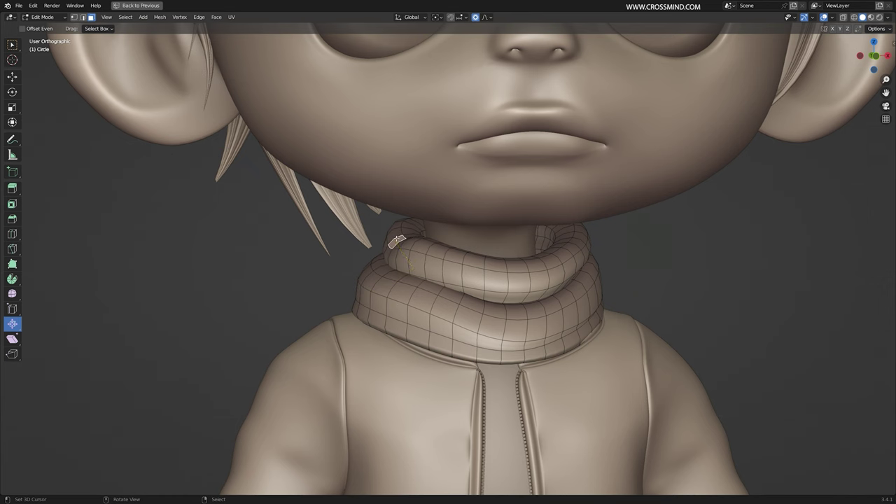
left_click(394, 238)
left_click(511, 284)
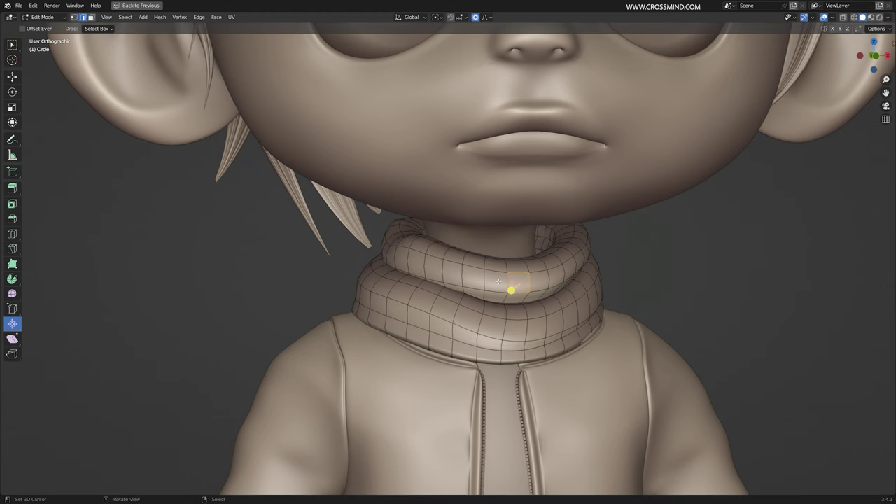
middle_click_drag(499, 281, 494, 258)
right_click(533, 254)
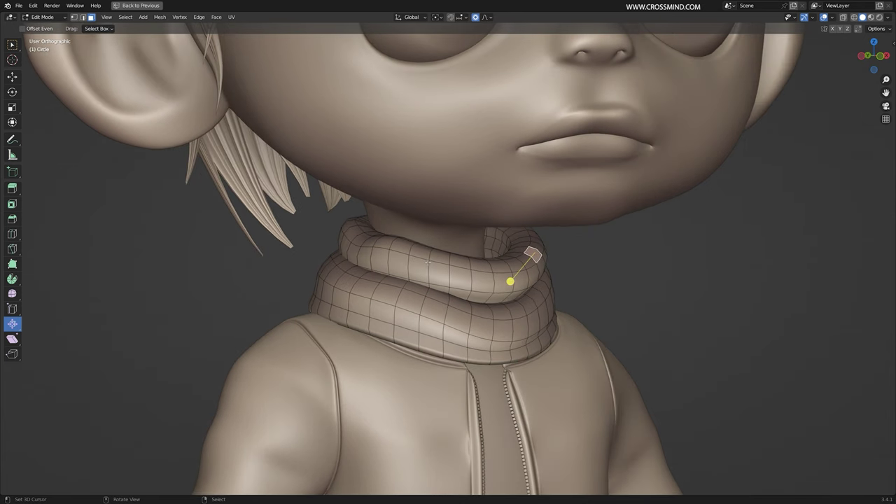
left_click(459, 283)
key("g")
middle_click_drag(459, 284, 503, 267)
left_click(395, 270)
left_click(546, 288)
Scale an edge loop around the outer collar's lower part to adjust its fit over the jacket
right_click(523, 267, "alt")
right_click(541, 234, "alt")
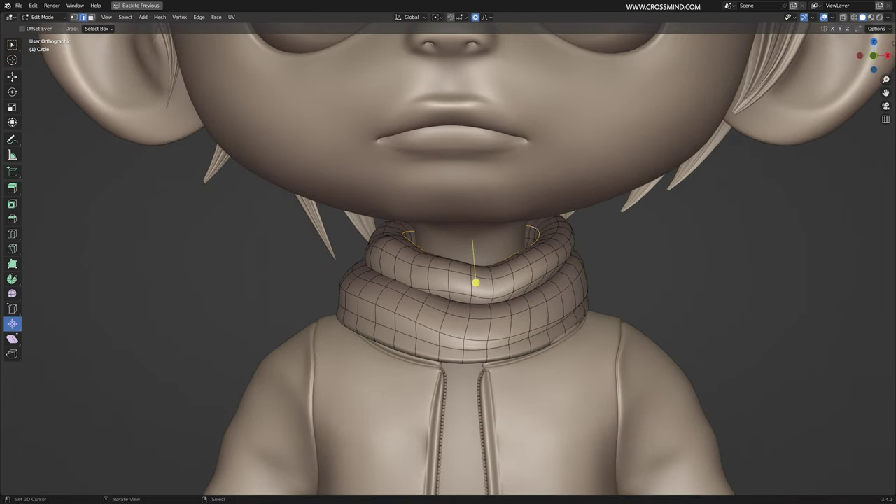
key("Tab")
middle_click_drag(564, 245, 556, 270)
key("Tab")
right_click(427, 346)
right_click(624, 320, "alt")
key("s")
middle_click_drag(560, 336, 588, 314)
left_click(623, 323)
Lower the outer collar's upper edge loops along Z to deepen the crease beneath the inner roll
right_click(582, 311, "alt")
key("g")
key("z")
left_click(584, 317)
right_click(597, 282, "alt")
key("g")
key("z")
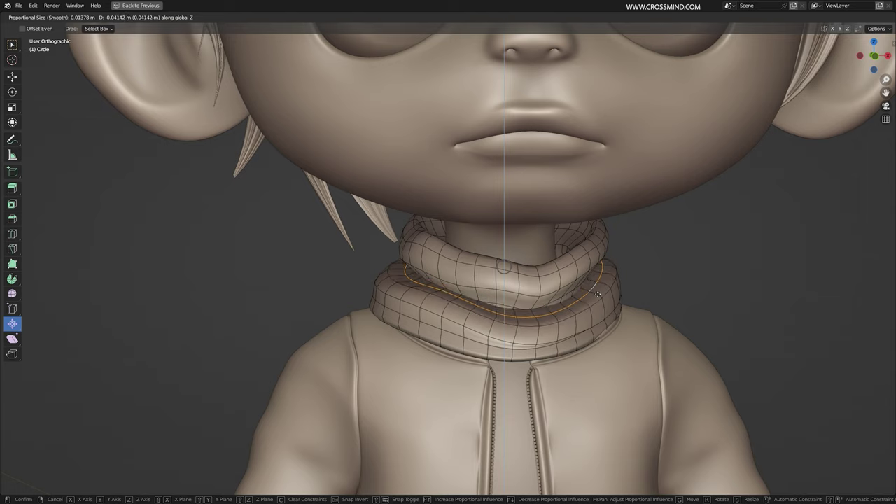
Leave mesh editing, clear the selection and save the file
key("Tab")
scroll(607, 308, "down", 2)
key("alt+a")
middle_click_drag(525, 329, 558, 355)
scroll(532, 266, "up", 1)
key("ctrl+s")
Edit the collar mesh and select a short run of edges on the outer collar's lower front rim
middle_click_drag(483, 224, 506, 245)
middle_click_drag(557, 231, 514, 232)
right_click(494, 222)
key("Tab")
scroll(380, 243, "up", 3)
middle_click_drag(380, 242, 407, 222)
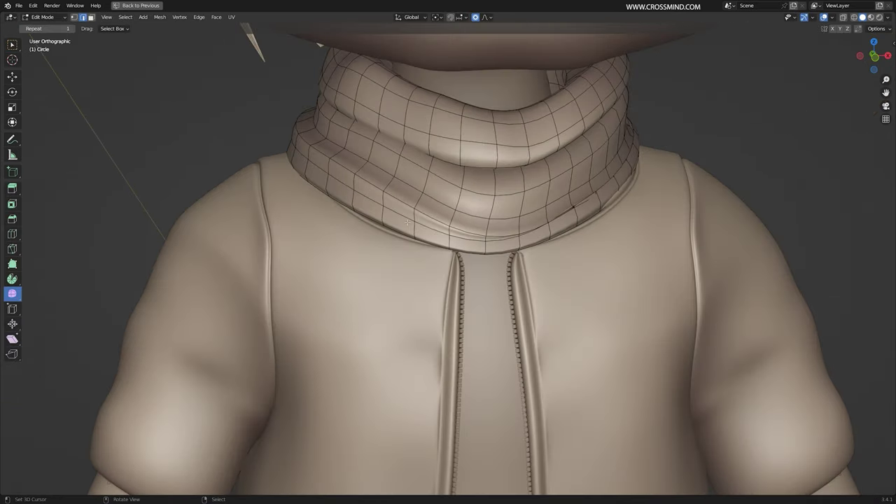
right_click(341, 184, "ctrl")
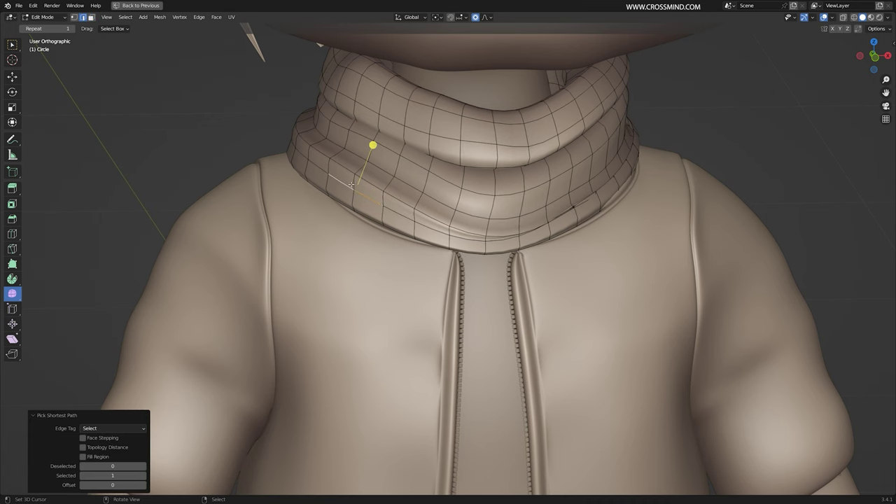
right_click(398, 210)
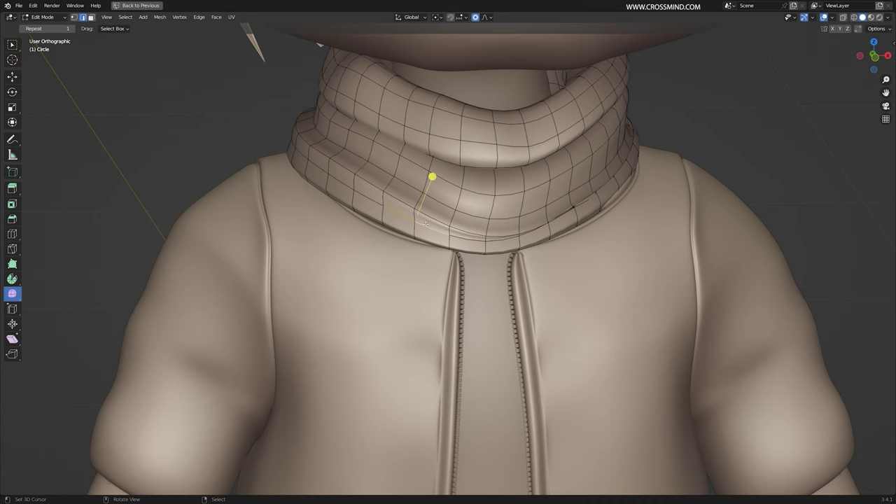
middle_click_drag(425, 223, 462, 263)
Duplicate the selected rim edges just below the collar and scale the copy
key("shift+d")
left_click(432, 264)
key("s")
left_click(473, 260)
Try to extrude the duplicated edges down the jacket front in several short segments
key("e")
left_click(442, 289)
middle_click_drag(455, 287, 414, 286)
key("e")
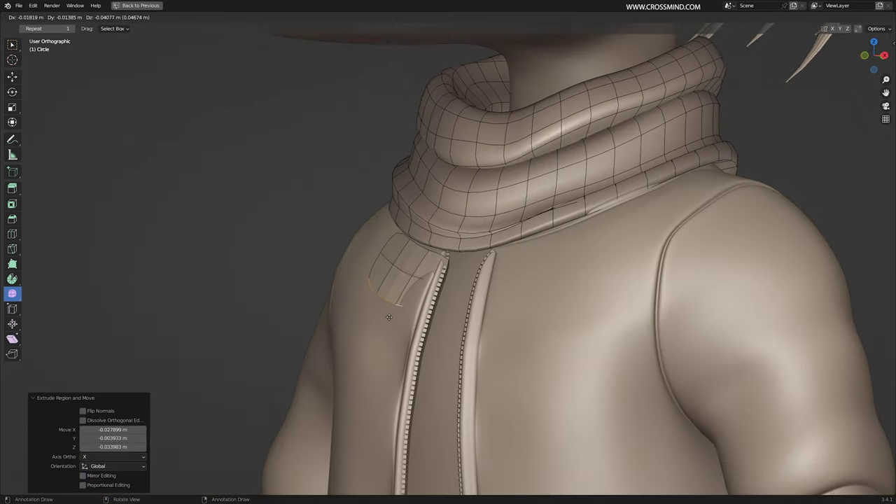
middle_click_drag(389, 317, 455, 328)
key("e")
left_click(433, 368)
middle_click_drag(427, 367, 452, 361)
key("ctrl+z")
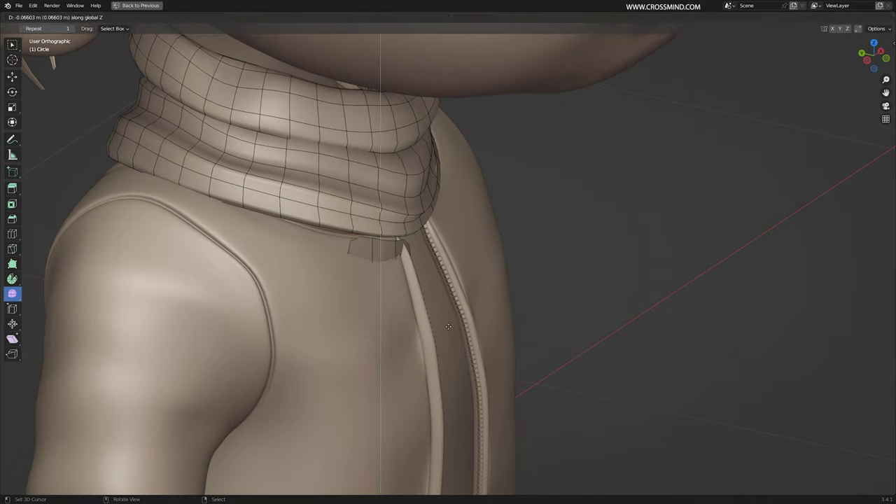
Extrude the duplicated edges down the jacket front into a scarf tail and tuck its top edge under the collar
left_click(448, 326)
middle_click_drag(448, 326, 369, 306)
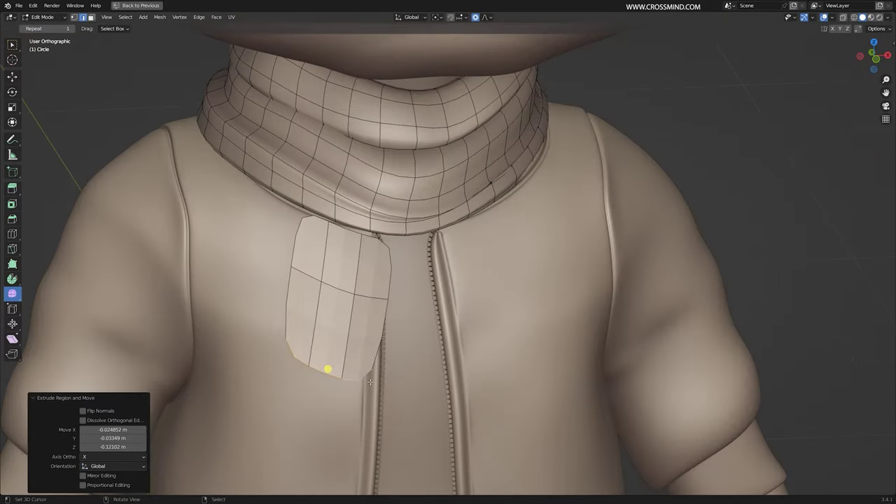
key("g")
left_click(340, 410)
left_click(354, 202)
Adjust the scarf tail's side edges and rotate its lower faces to shape the outline
right_click(394, 338)
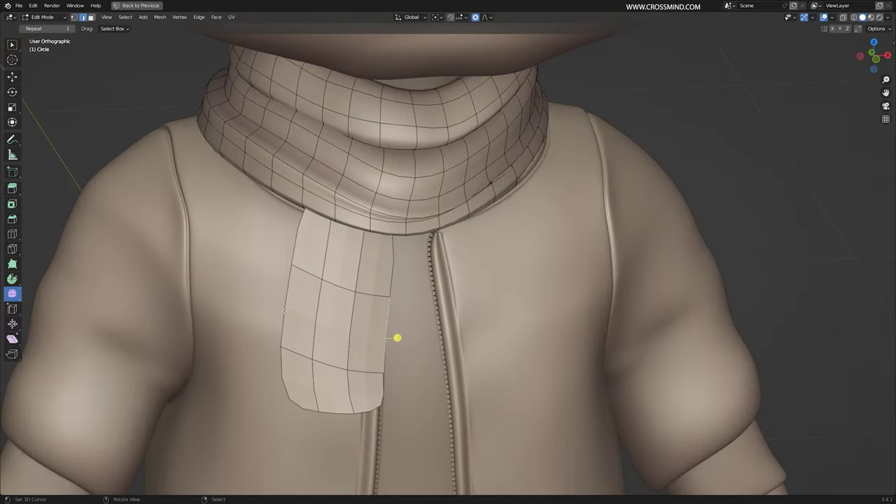
right_click_drag(287, 308, 303, 301)
key("r")
left_click(360, 308)
key("3")
right_click_drag(380, 397, 381, 410)
key("r")
right_click_drag(306, 389, 310, 380)
left_click(390, 292)
key("2")
Add a centred loop cut to the scarf tail
middle_click_drag(310, 329, 316, 312)
scroll(392, 310, "down", 2)
middle_click_drag(392, 310, 492, 310)
left_click(493, 310)
key("ctrl+r")
left_click(497, 264)
left_click(496, 265)
Select the whole scarf tail and extrude it about 0.003 m along its normal to give it thickness
scroll(493, 309, "up", 2)
key("l")
key("e")
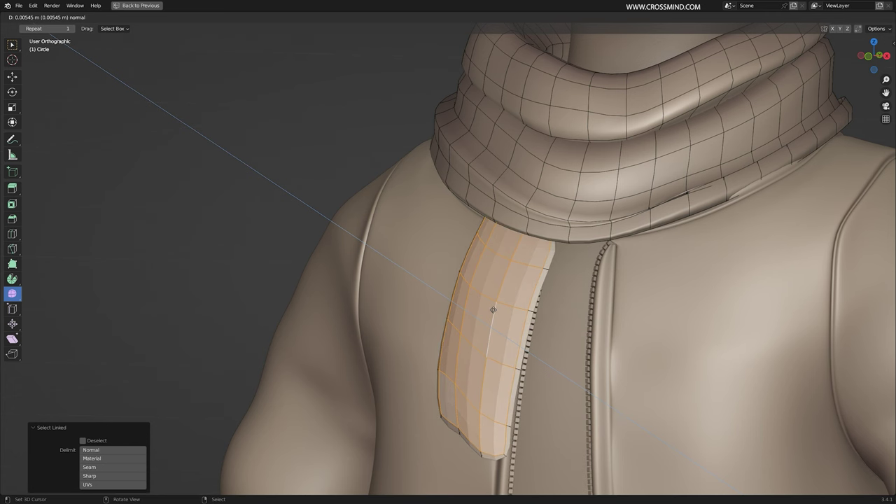
left_click(493, 310)
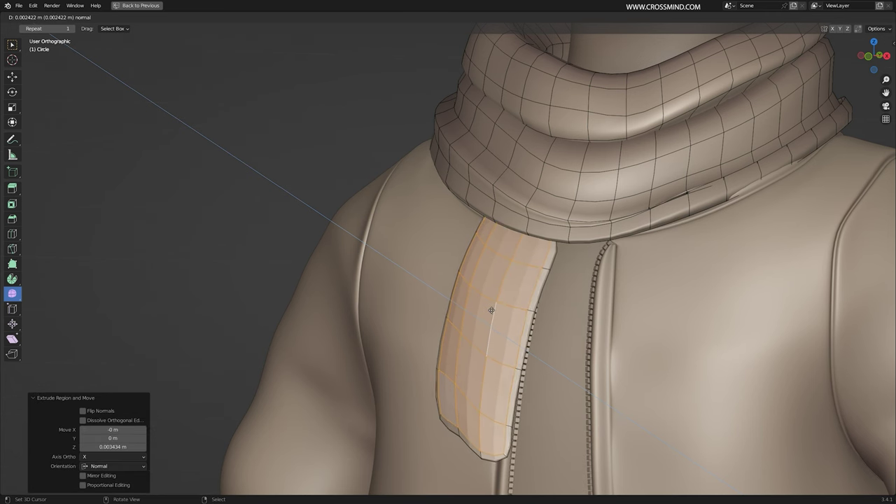
key("Tab")
Toggle the viewport overlays and bevel the selected border edge loop of the scarf tail
scroll(491, 309, "down", 3)
right_click(523, 306)
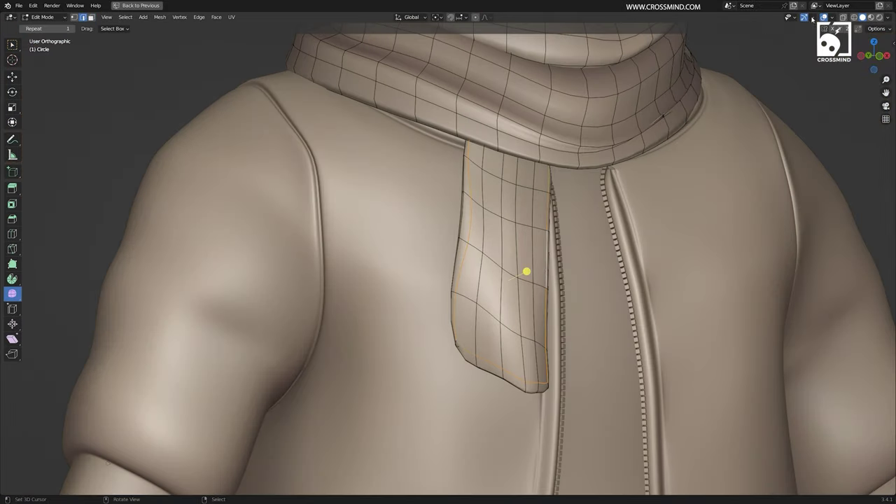
left_click(824, 18)
key("ctrl+b")
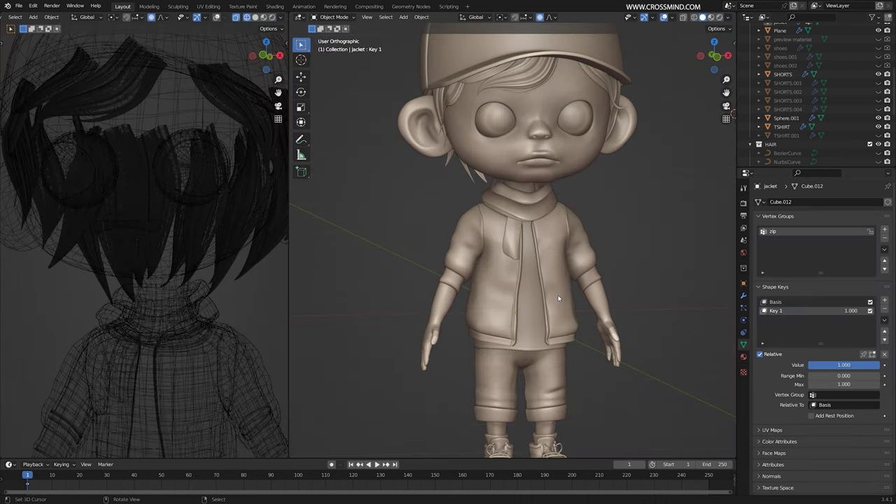
Add a cube in front view and reset its location to the world origin
key("KP_7")
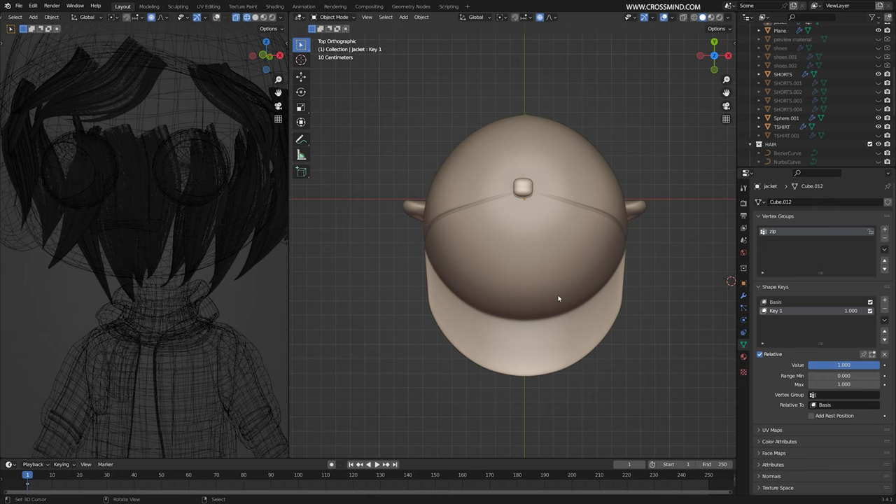
key("KP_1")
scroll(532, 301, "up", 3)
key("shift+a")
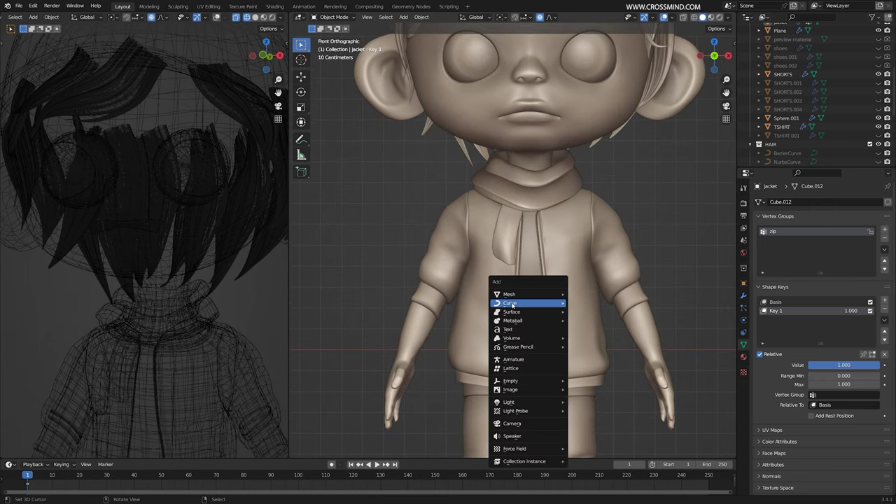
mouse_move(517, 298)
left_click(590, 303)
scroll(592, 273, "down", 4)
key("alt+g")
scroll(588, 259, "up", 2)
Cut the cube with one centred vertical edge loop and switch the viewport to wireframe shading
key("Tab")
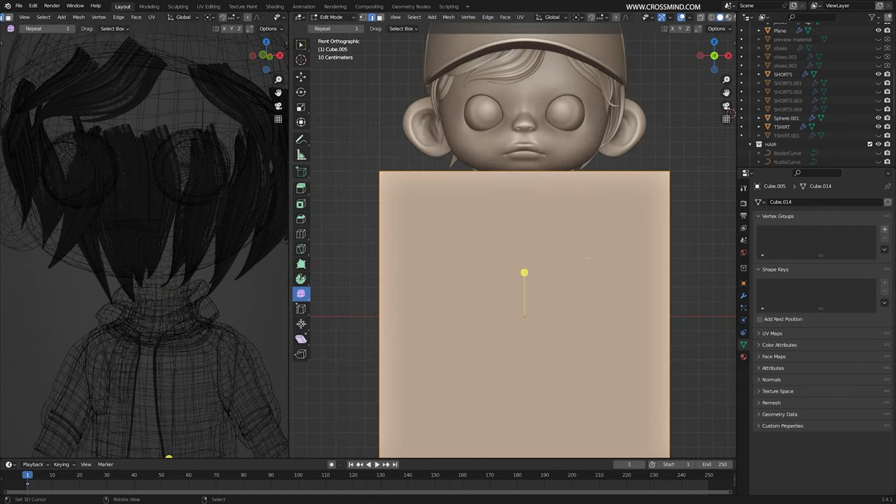
left_click(525, 170)
key("z")
left_click(460, 185)
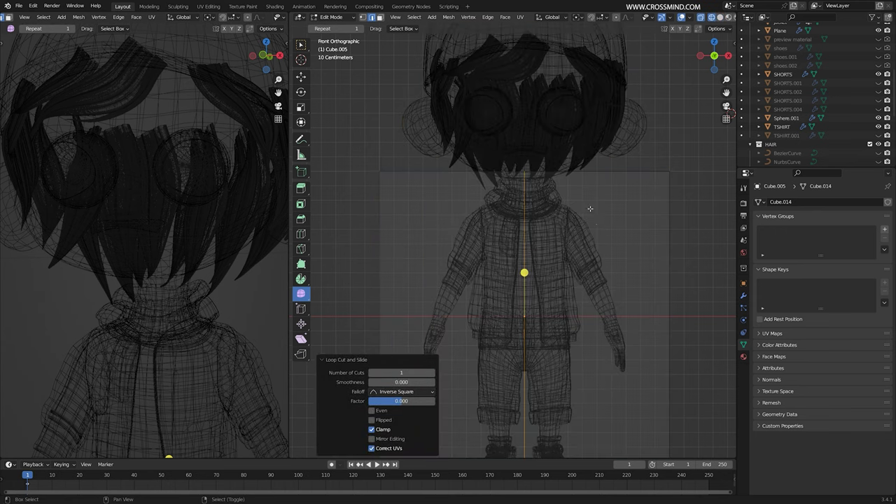
Select the cube's faces on the positive X side of the centre loop and delete them
scroll(592, 207, "down", 2)
middle_click_drag(582, 205, 569, 176, "shift")
key("3")
right_click(574, 166)
left_click_drag(628, 115, 509, 388)
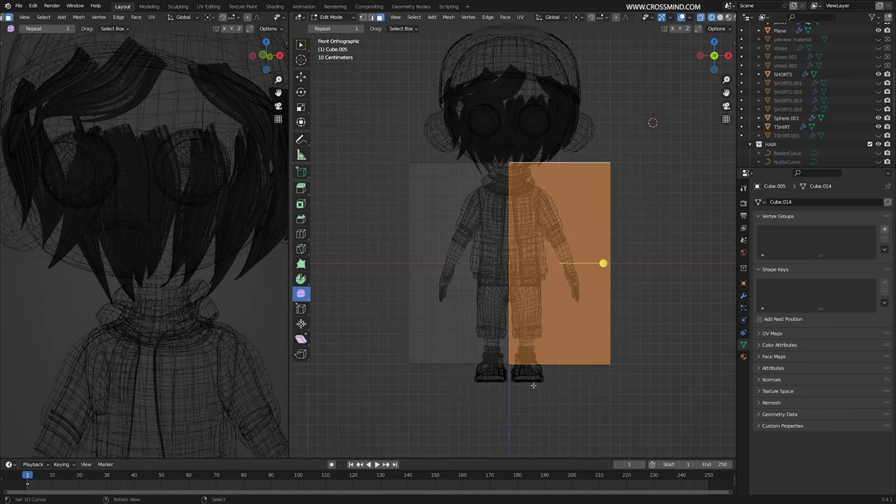
key("x")
left_click(544, 322)
scroll(543, 308, "up", 2)
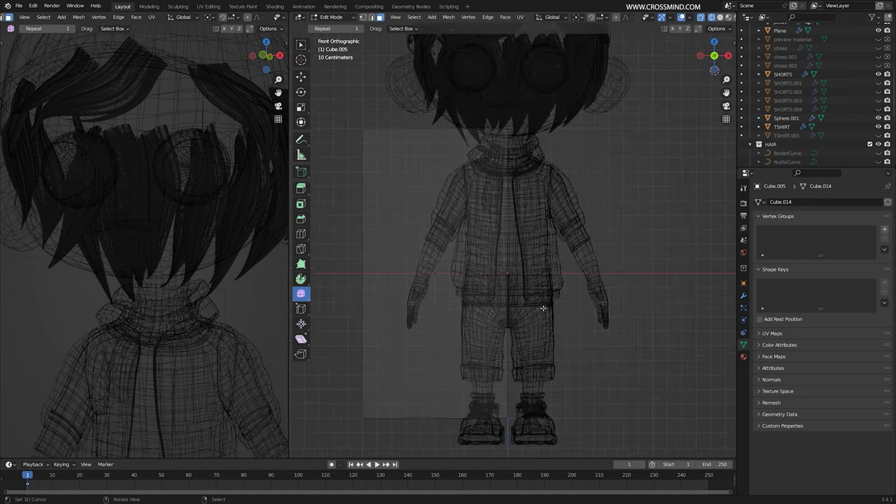
Add a Mirror modifier to the halved cube
key("Tab")
left_click(743, 295)
left_click(775, 202)
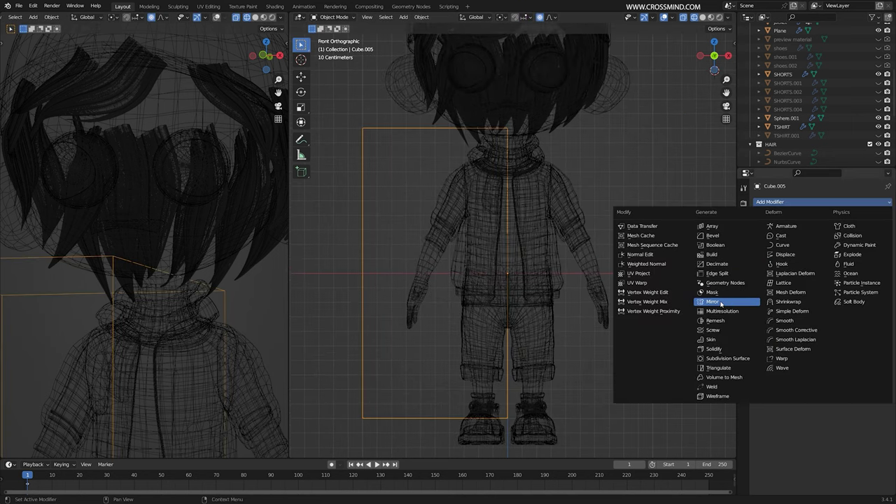
left_click(721, 304)
scroll(512, 236, "up", 1)
Scale the whole half-cube mesh to about 0.756 and move it up behind the boy's torso in front view
key("Tab")
scroll(523, 234, "down", 3)
key("a")
key("s")
left_click(555, 236)
key("g")
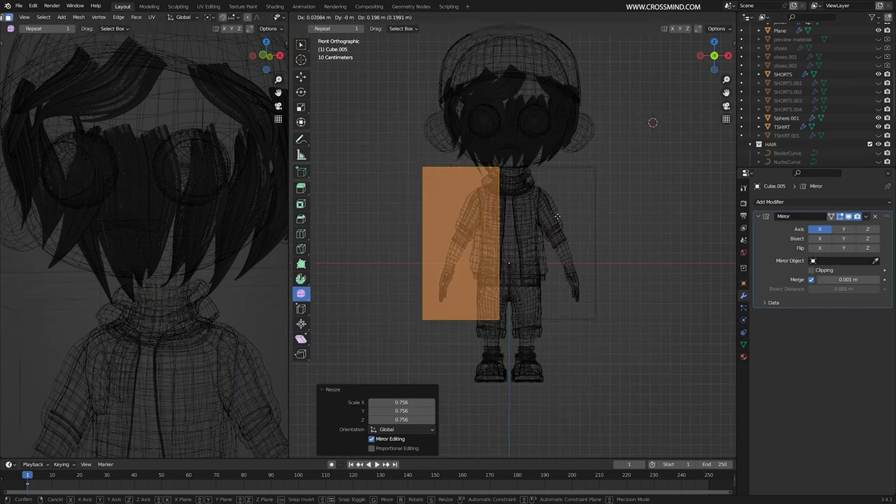
left_click(563, 216)
Enable clipping on the Mirror modifier, then scale down and reposition the half box over the torso
left_click(812, 270)
scroll(512, 240, "up", 3)
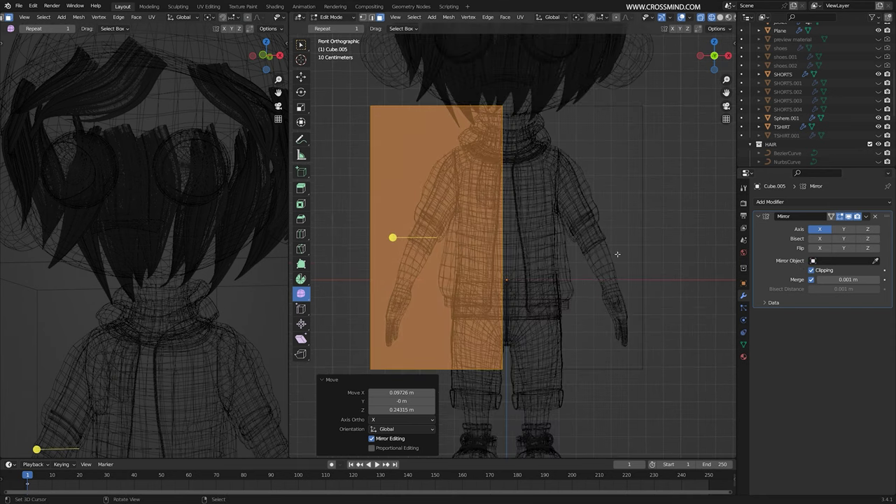
left_click(521, 232)
key("s")
left_click(513, 232)
key("g")
left_click(513, 227)
Shade the front view solid, then move the box's rear vertices closer to the body in side view
key("shift+z")
scroll(204, 236, "down", 4)
key("KP_3")
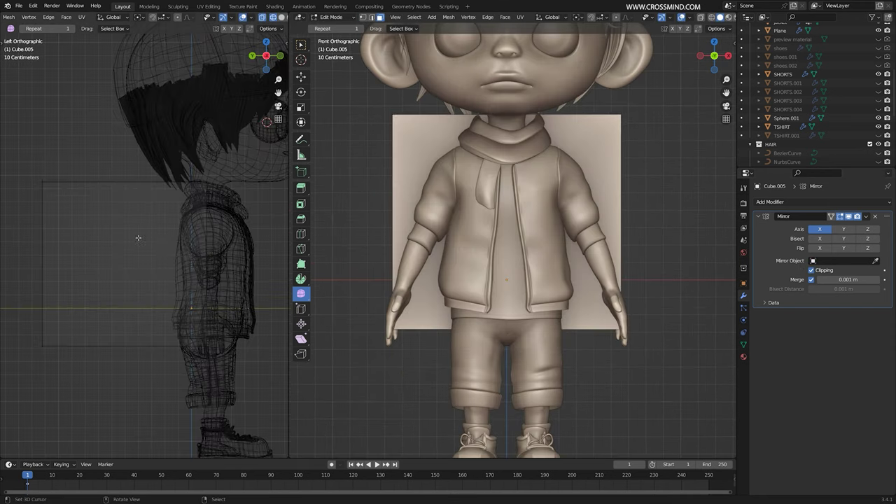
key("1")
left_click_drag(21, 161, 73, 371)
key("g")
left_click(150, 268)
Select the box's top vertices in side view and move them forward and down toward the collar
scroll(163, 235, "up", 1)
left_click(144, 200)
left_click_drag(97, 133, 221, 238)
left_click(157, 201)
scroll(215, 170, "down", 2)
key("g")
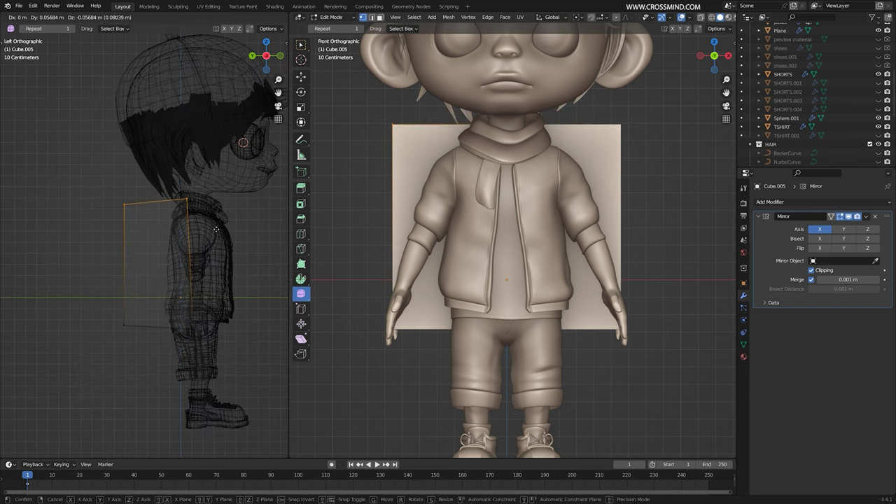
left_click(216, 230)
Select the whole box and move it against the boy's back in side view
key("a")
key("g")
left_click(200, 234)
right_click(167, 202)
scroll(95, 167, "up", 2)
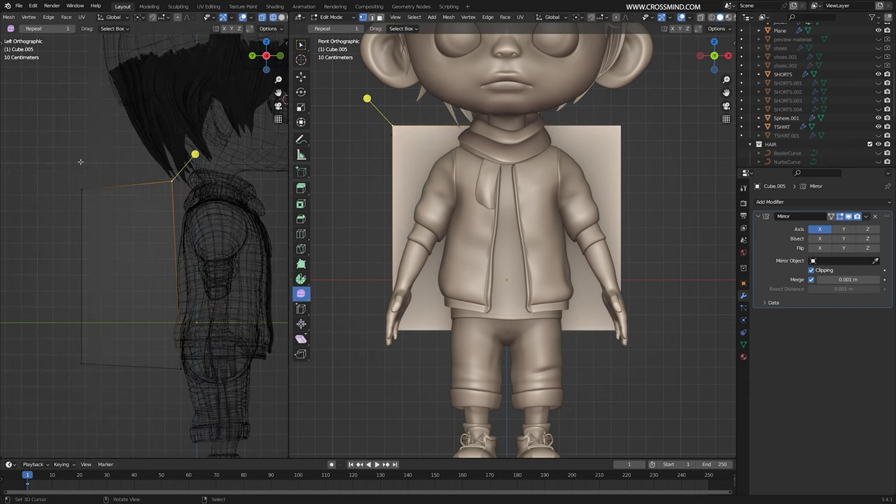
Cut a horizontal edge loop around the middle of the box and adjust its angle and position
key("ctrl+r")
left_click(180, 252)
right_click(180, 252)
key("r")
left_click(180, 258)
key("g")
left_click(182, 264)
key("alt+a")
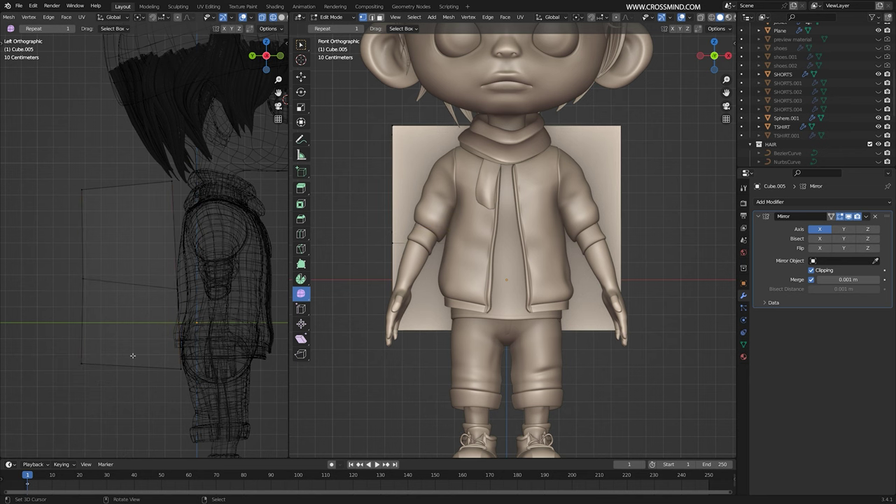
Reposition the bottom vertices in side view, and move and rotate the top ones to follow the back
left_click(210, 364)
key("g")
left_click(205, 364)
key("b")
left_click_drag(61, 164, 210, 207)
key("g")
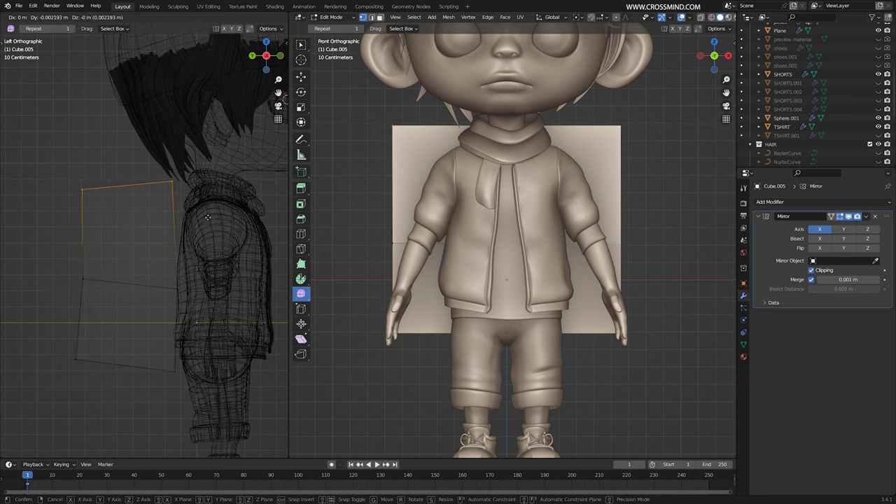
left_click(219, 199)
key("r")
Switch the front view to wireframe and move the box's outer side vertices inward to narrow it
key("z")
key("alt+a")
key("g")
left_click_drag(362, 105, 419, 294)
left_click(448, 329)
key("alt+a")
key("g")
Isolate the box in local view and move its outer top corner vertices inward and slightly down
key("alt+a")
key("b")
left_click_drag(392, 116, 443, 172)
key("g")
left_click(452, 176)
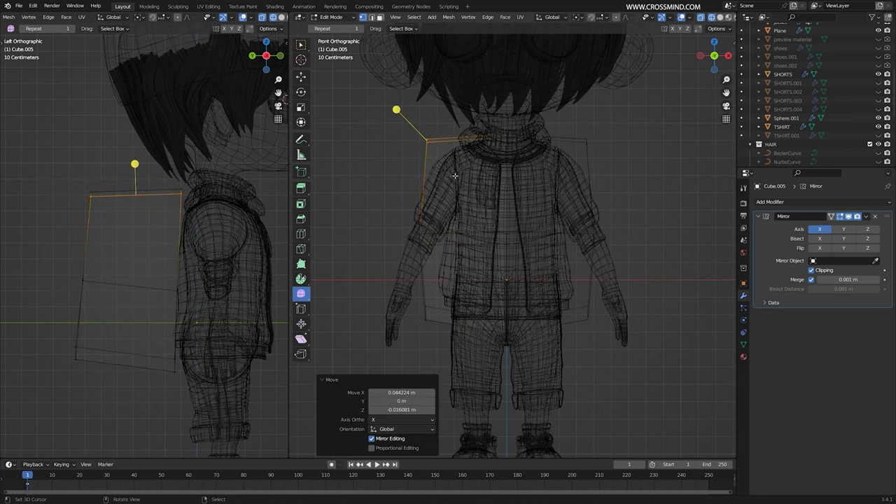
key("KP_Divide")
scroll(490, 211, "down", 2)
key("g")
left_click(454, 161)
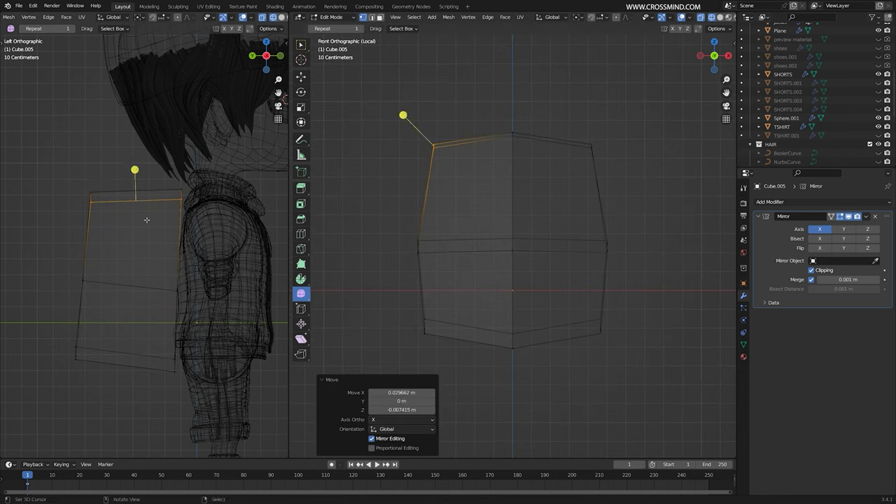
Move the outer rear vertices at the top, middle and bottom toward the body in side view
key("alt+a")
key("b")
left_click_drag(67, 173, 108, 228)
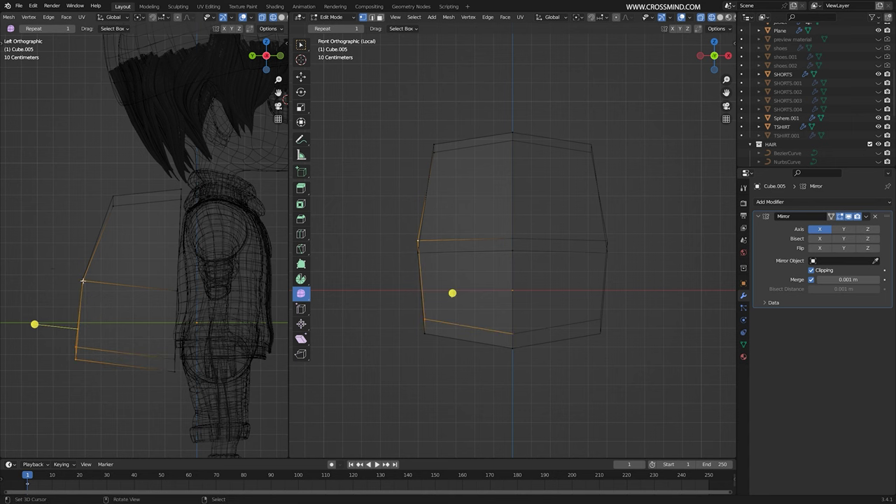
key("b")
left_click_drag(58, 264, 101, 370)
key("g")
left_click(124, 377)
Leave mesh editing, add a level 2 Subdivision modifier to the box and shade it solid
key("alt+a")
key("Tab")
key("ctrl+2")
mouse_move(530, 236)
middle_mouse_down()
mouse_move(636, 246)
mouse_move(549, 226)
middle_mouse_up()
key("shift+z")
scroll(595, 228, "up", 1)
right_click(595, 227)
left_click(595, 227)
Inset the box's two side faces by about 0.028 m and extrude them outward about 0.124 m
key("Tab")
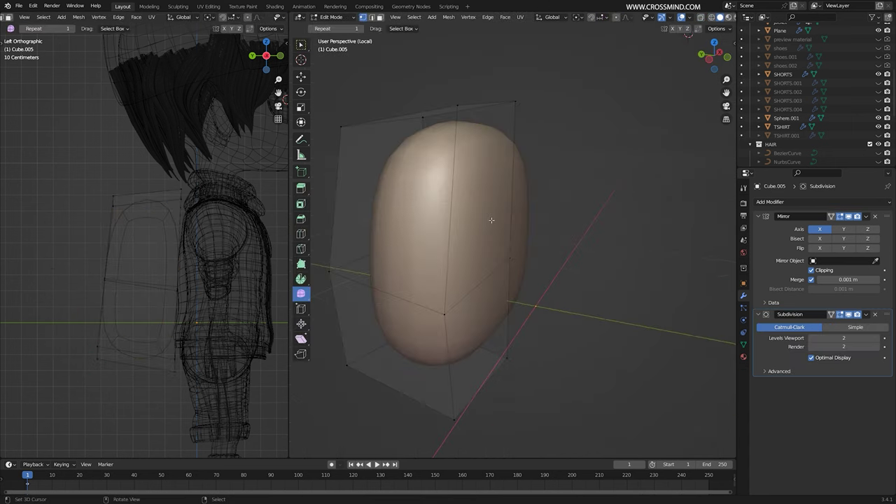
scroll(491, 221, "down", 3)
key("3")
right_click(413, 236)
right_click(425, 308, "shift")
middle_click_drag(596, 246, 613, 247)
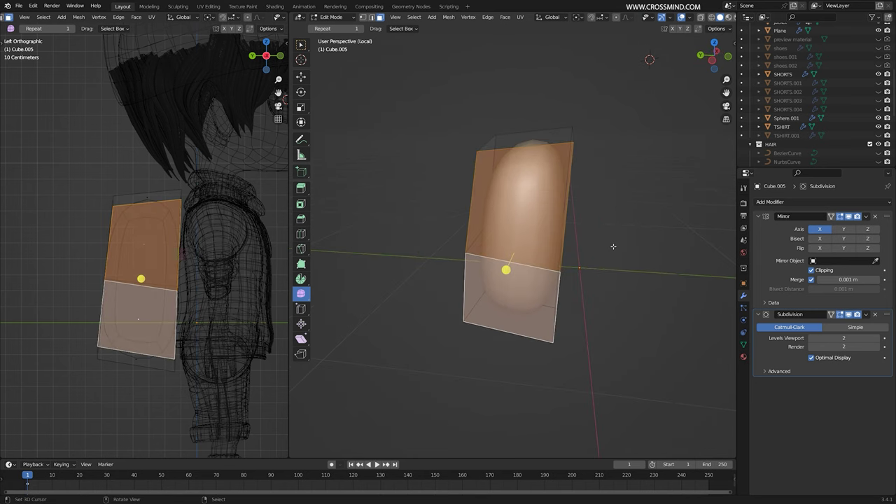
key("i")
left_click(607, 245)
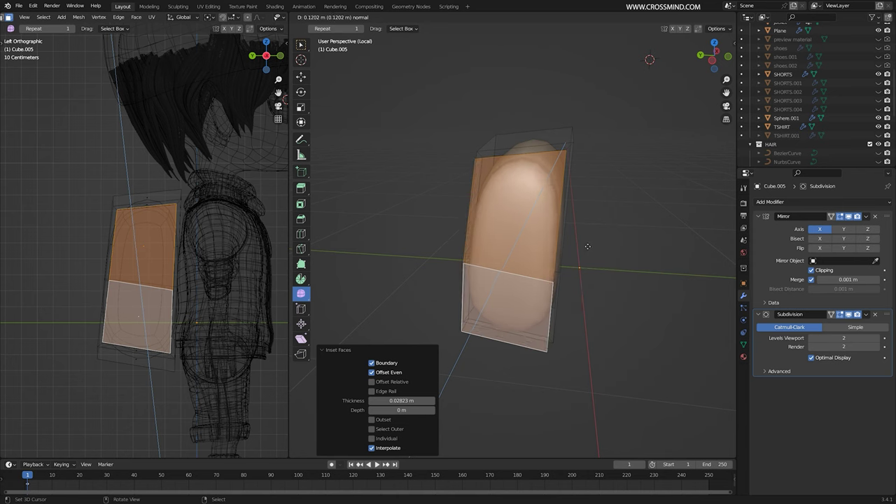
left_click(585, 246)
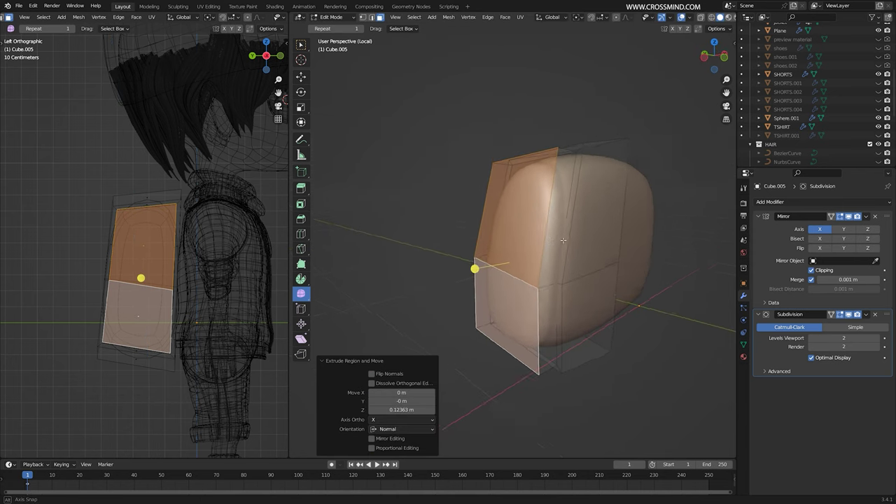
Bevel the edge loop at the base of the side extrusion with a width of about 0.002 m
mouse_move(563, 240)
middle_mouse_down()
mouse_move(581, 238)
mouse_move(557, 234)
middle_mouse_up()
right_click(574, 239)
key("2")
right_click(573, 212, "alt")
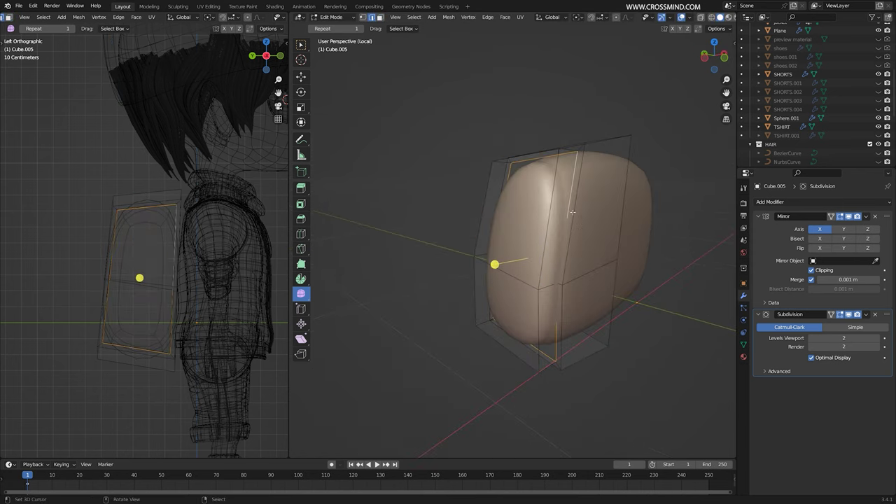
left_click(588, 228)
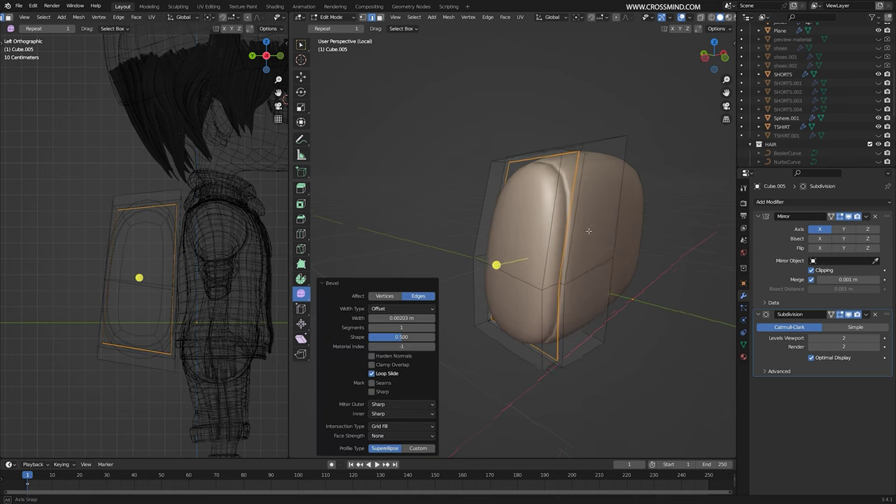
middle_click_drag(589, 231, 620, 242)
scroll(566, 273, "down", 1)
scroll(566, 273, "up", 1)
Show the bag in wireframe side view and move its bottom vertices down and toward the body
key("KP_1")
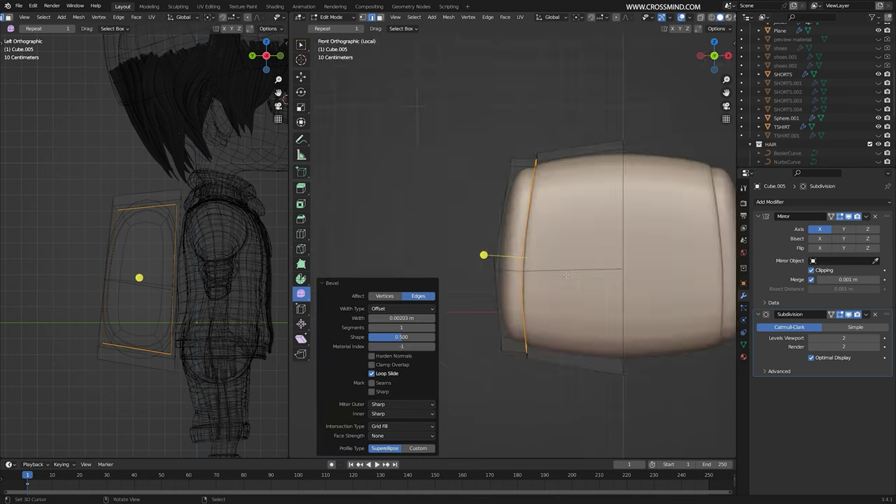
key("KP_3")
key("z")
left_click(538, 278)
key("1")
key("alt+a")
key("b")
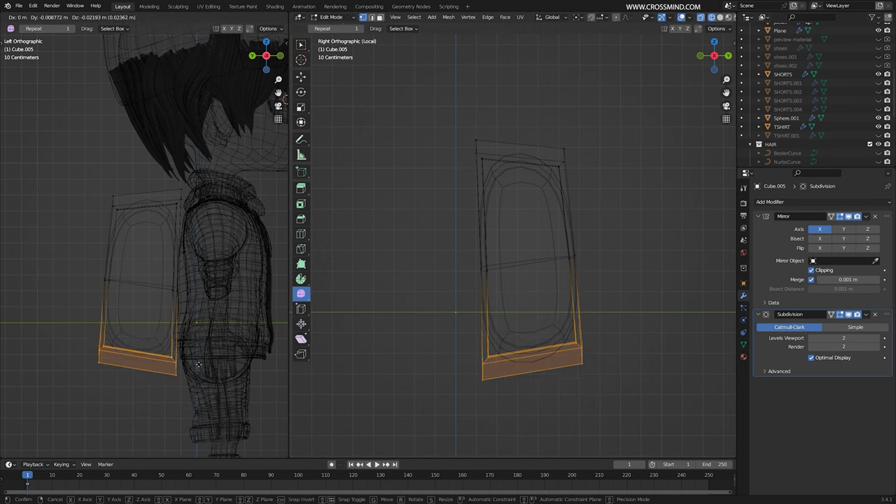
left_click(206, 368)
Move the bag's top vertices about 0.042 m toward the body and 0.029 m up, then restore solid shading
key("alt+a")
key("b")
left_click_drag(91, 168, 200, 223)
key("g")
left_click(207, 218)
key("z")
middle_click_drag(619, 246, 561, 226)
Move the bag's side section inward about 0.139 m and up 0.036 m in wireframe front view
key("KP_1")
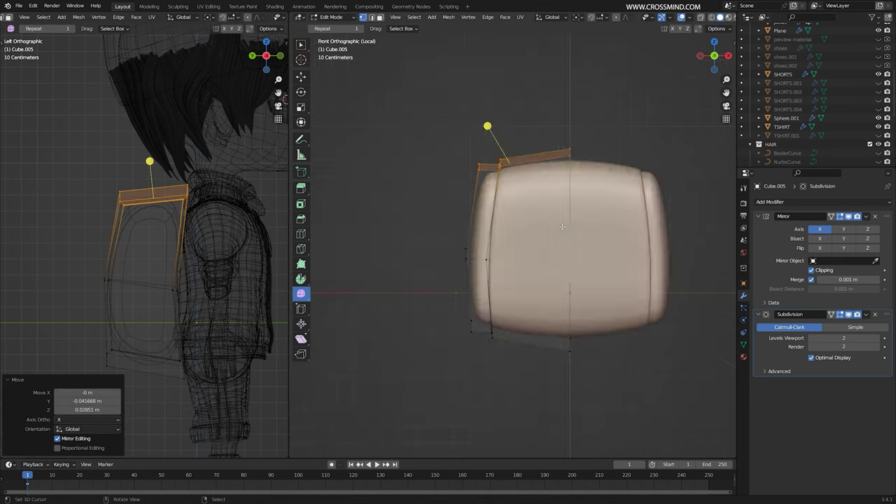
key("KP_3")
key("KP_1")
key("z")
key("alt+a")
key("b")
left_click_drag(415, 100, 518, 367)
key("g")
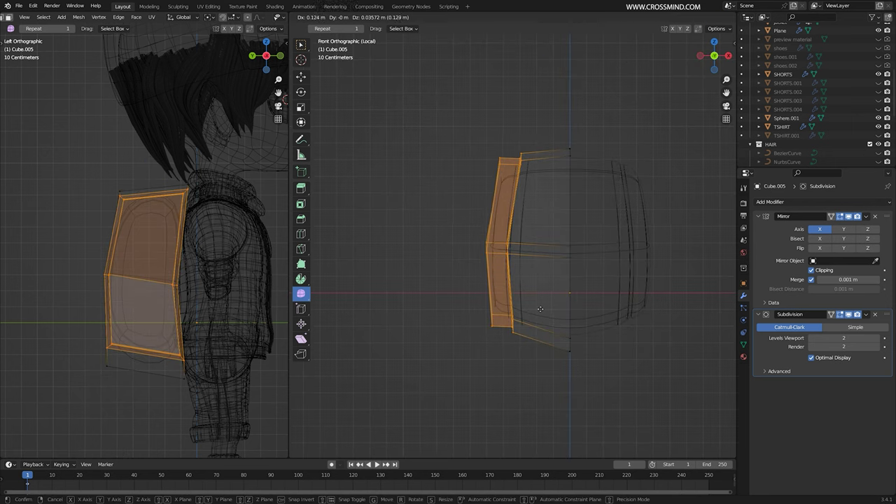
left_click(540, 296)
Show the full character in an angled orthographic view with plain grey solid shading
scroll(242, 281, "down", 3)
middle_click_drag(242, 282, 182, 280)
key("KP_5")
key("shift+z")
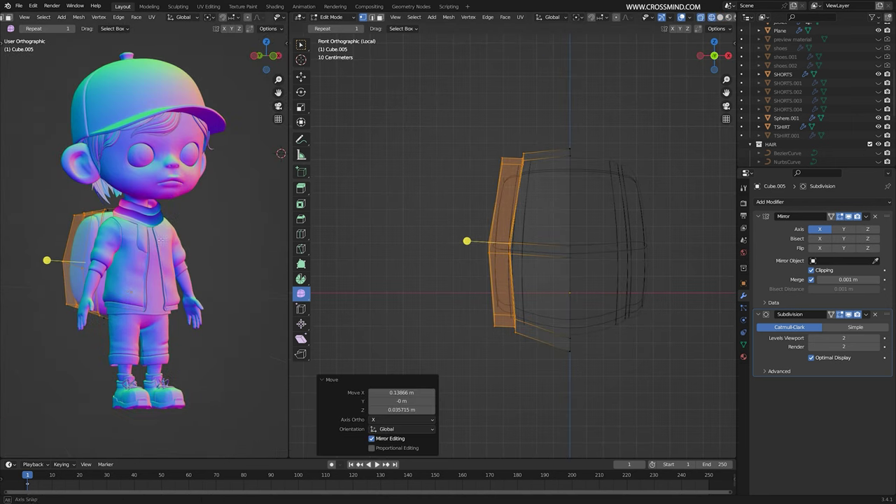
scroll(197, 265, "up", 3)
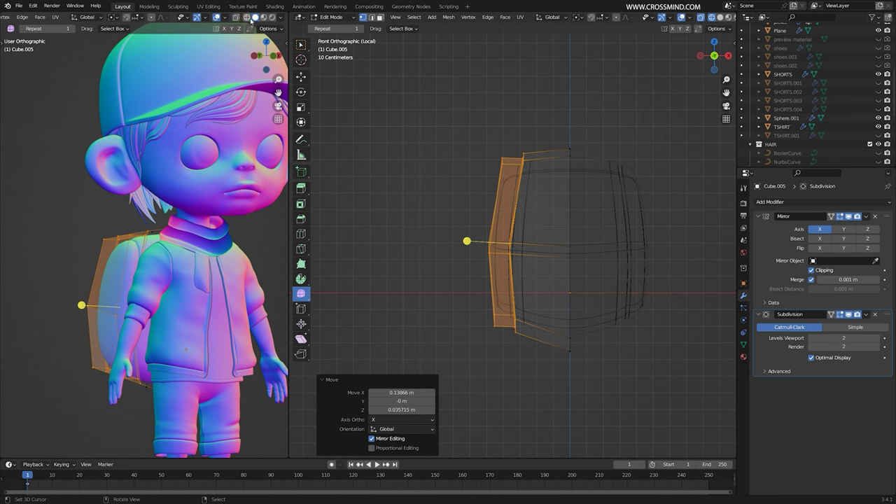
left_click(281, 18)
left_click(244, 59)
middle_click_drag(203, 175, 193, 160, "shift")
Select the bag's upper side vertices in front view and move and rotate them
key("alt+a")
key("b")
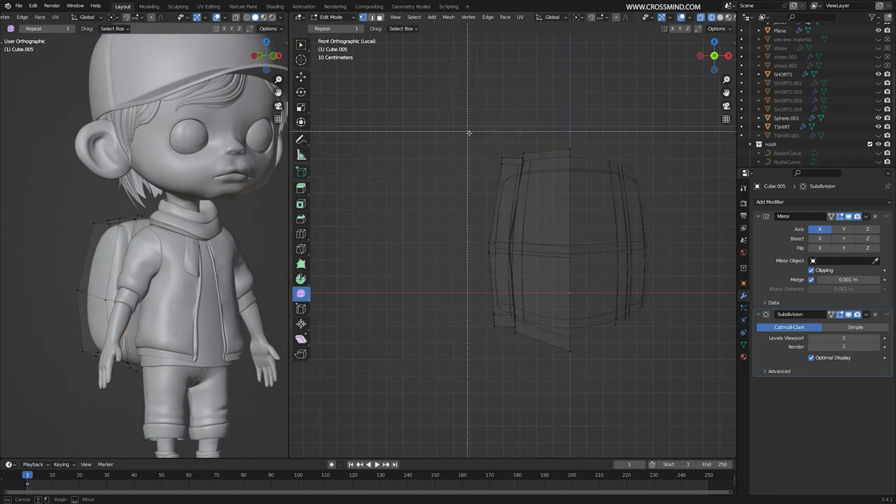
key("g")
left_click(538, 194)
key("r")
left_click(579, 167)
Select the bag's middle and lower side vertices in front view and move them
key("alt+a")
key("b")
left_click_drag(474, 225, 530, 347)
key("g")
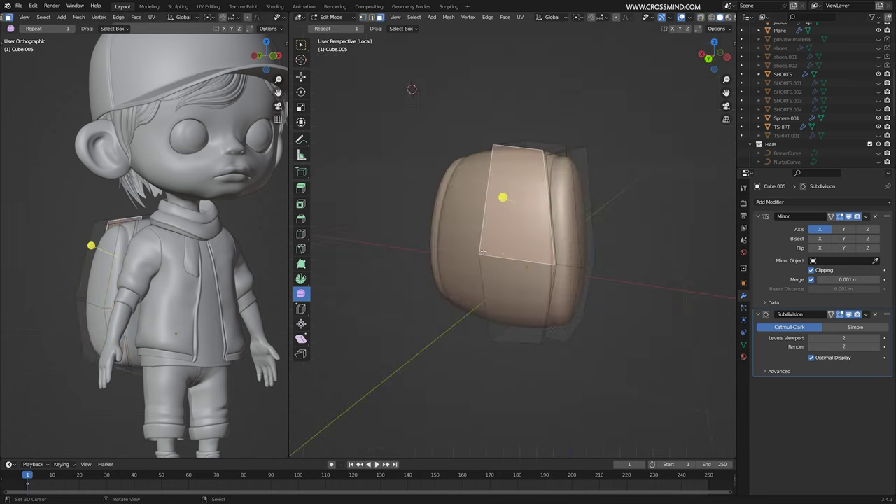
Extrude the bag's upper and lower rear faces outward about 0.147 m
left_click(532, 300, "shift")
middle_click_drag(542, 298, 545, 269)
key("e")
left_click(529, 289)
Rotate the extruded rear faces in right side view and move them slightly to follow the bag's profile
key("KP_3")
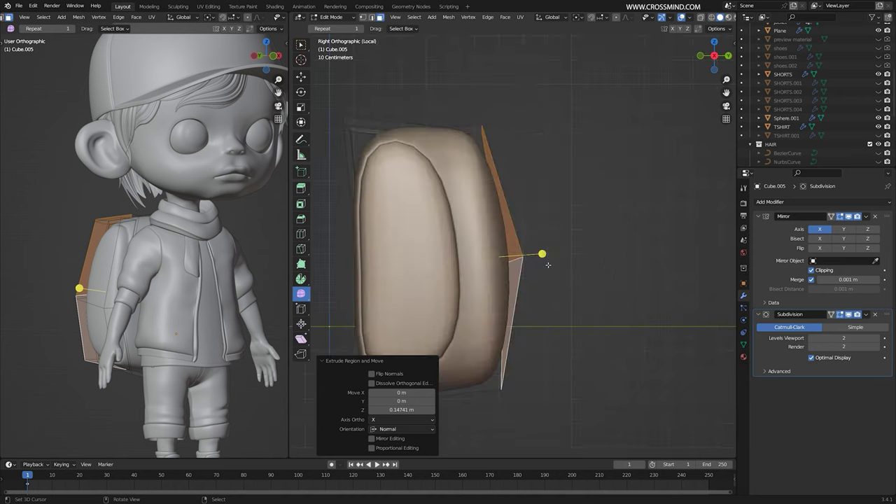
key("r")
left_click(589, 325)
key("g")
left_click(593, 321)
Scale the extruded rear faces down slightly and reposition them in left side view
key("ctrl+KP_3")
key("s")
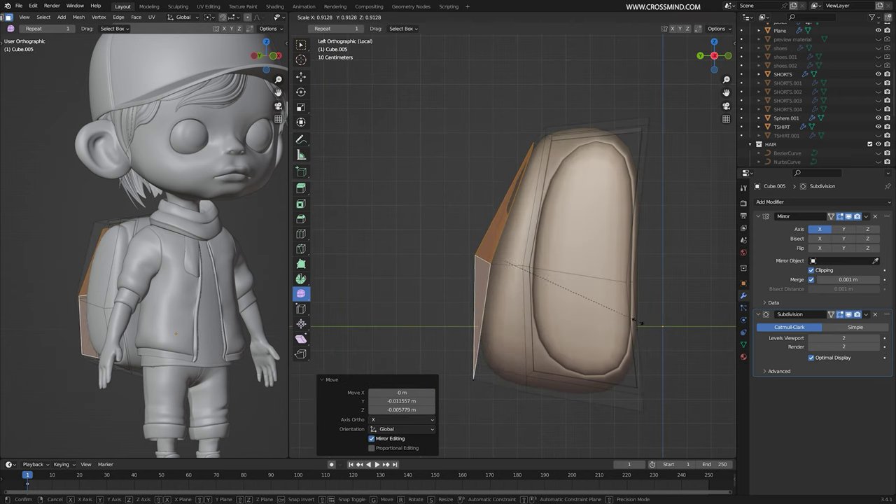
left_click(618, 312)
key("g")
left_click(585, 277)
key("Tab")
middle_click_drag(514, 242, 580, 260)
key("Tab")
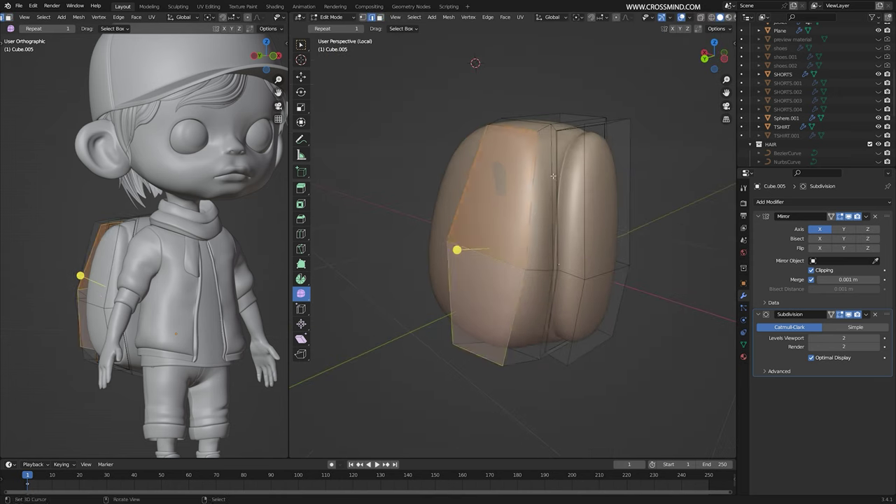
Bevel the edge loop between the rear section and the main body about 0.0086 m wide and push the seam inward
key("2")
left_click(546, 132, "alt")
middle_click_drag(545, 130, 532, 344)
middle_click_drag(533, 388, 587, 293)
left_click(590, 282)
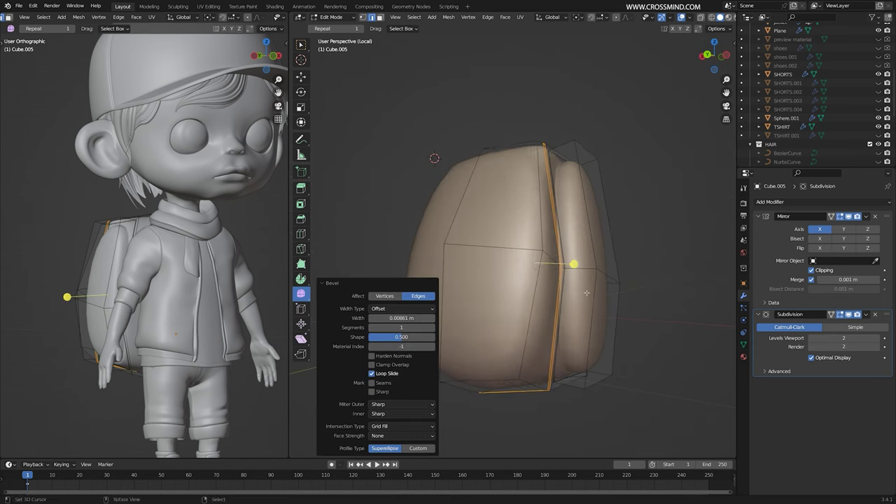
left_click(576, 293)
middle_click_drag(533, 133, 523, 183)
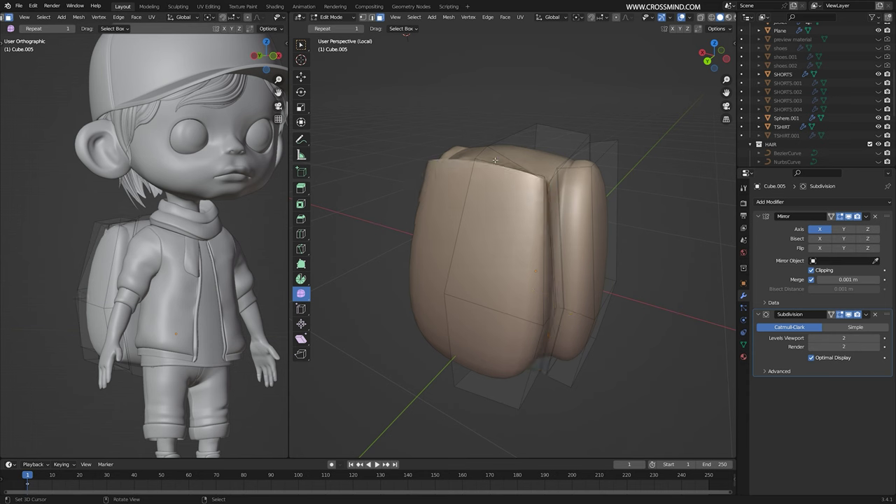
Lower the selected geometry atop the rear section about 0.10 m along Z
middle_click_drag(495, 160, 483, 174)
right_click(499, 165)
key("g")
key("z")
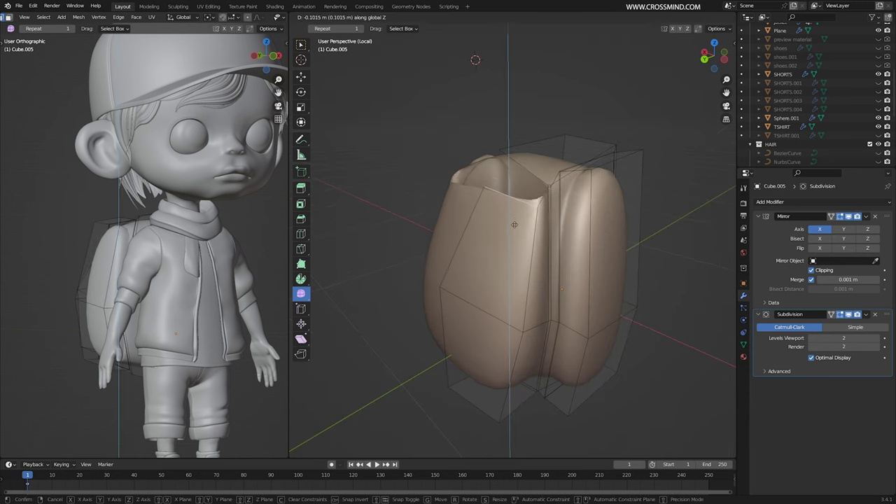
left_click(513, 224)
Pull the top flap's free edge outward and down over the rear section
middle_click_drag(518, 217, 544, 224)
right_click(535, 177)
middle_click_drag(534, 177, 505, 167)
scroll(520, 172, "up", 3)
key("g")
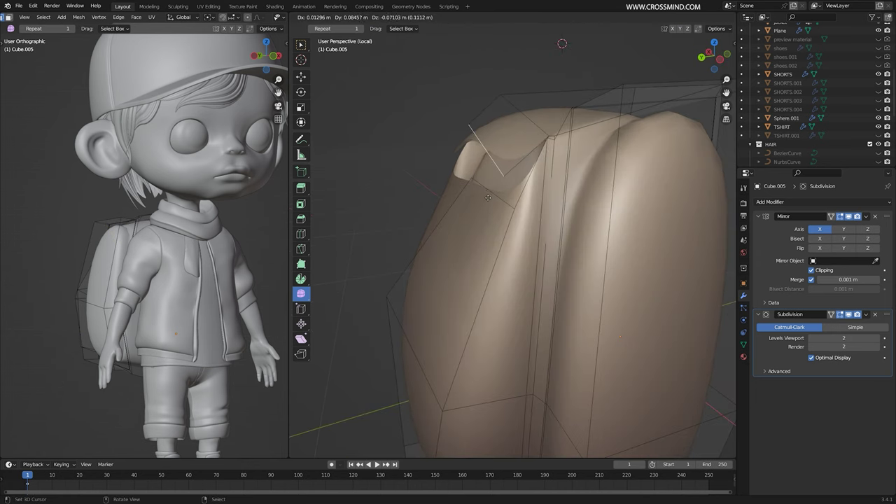
left_click(488, 198)
Select a single vertex at the flap's end and move it to refine the flap's shape
middle_click_drag(463, 252, 463, 164)
key("1")
right_click(403, 206)
key("g")
left_click(398, 261)
scroll(448, 255, "down", 4)
scroll(476, 248, "up", 1)
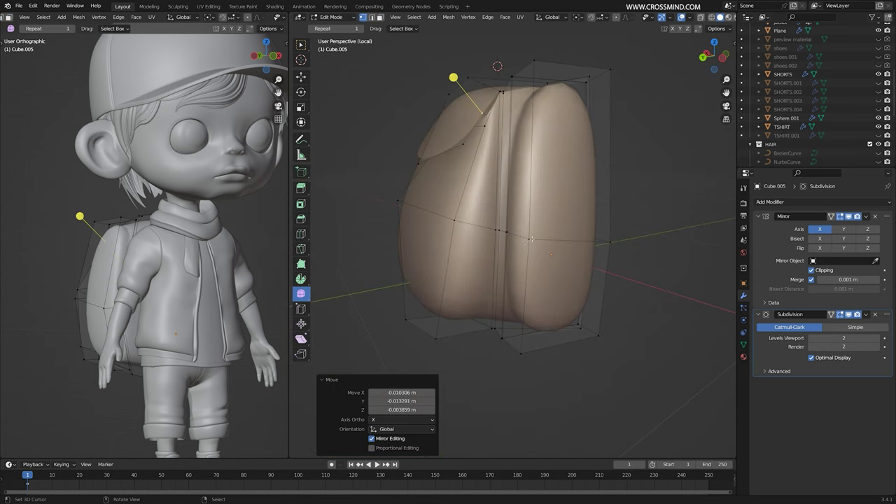
Move the middle vertices at the bag's side seam and back edge to curve its side profile
right_click(527, 238)
key("g")
left_click(523, 234)
middle_click_drag(524, 234, 494, 235)
right_click(633, 257)
key("g")
left_click(649, 255)
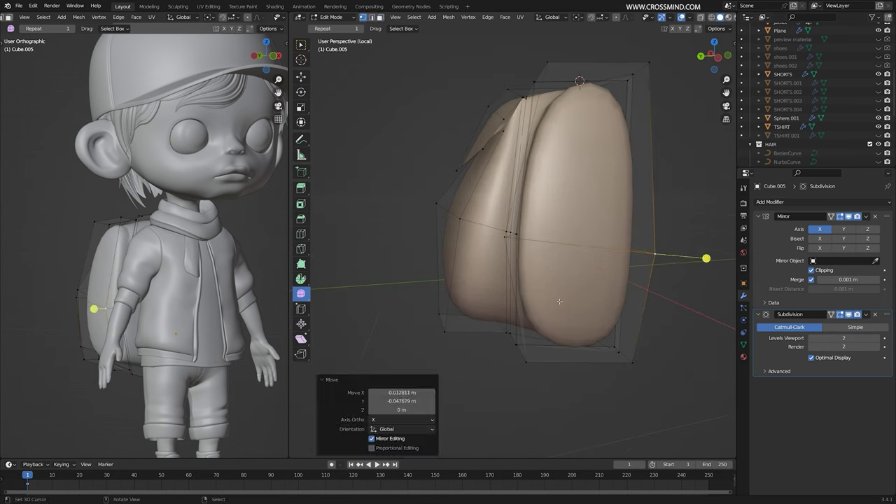
Add two horizontal loop cuts around the bag's lower end, sliding the first to a factor of 0.527
key("3")
right_click(560, 298)
middle_click_drag(560, 298, 638, 303)
key("2")
right_click(534, 298)
right_click(616, 301, "shift")
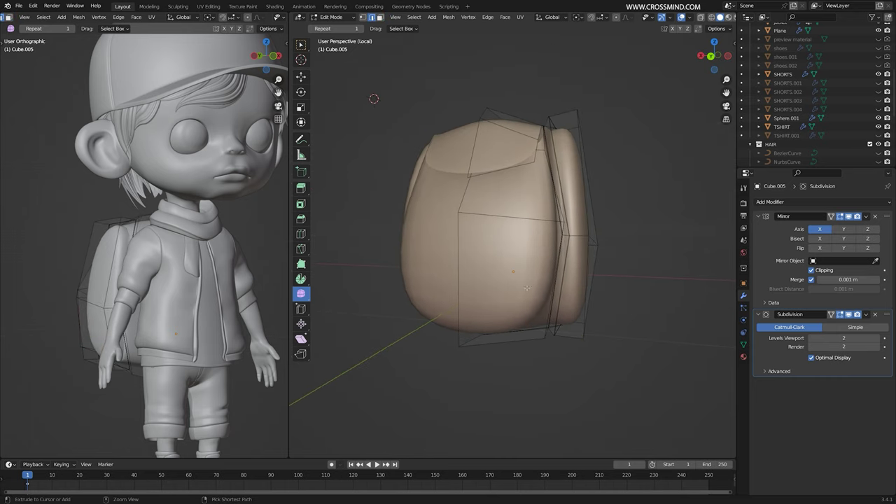
left_click_drag(558, 281, 557, 312)
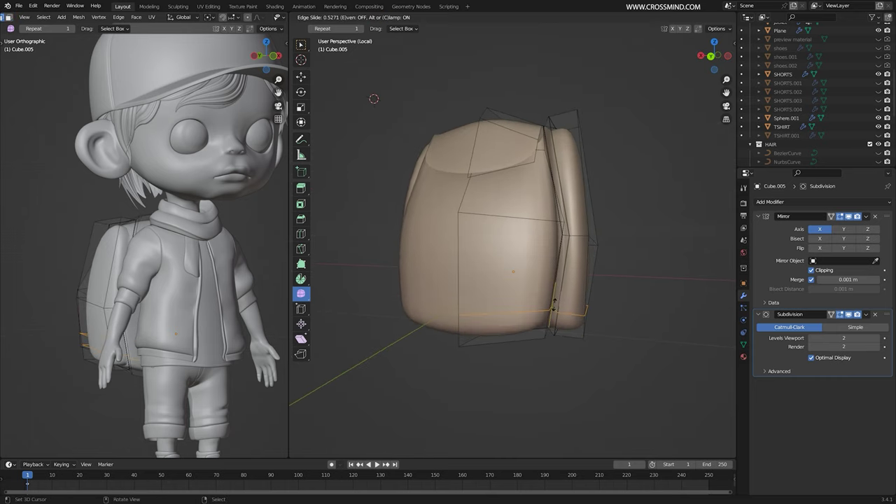
left_click(554, 305)
middle_click_drag(554, 305, 413, 292)
key("ctrl+r")
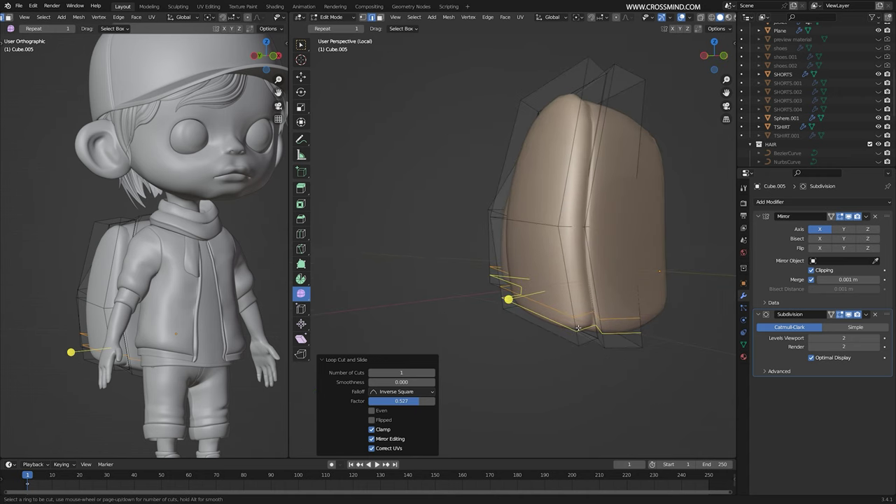
left_click(574, 327)
Try to extrude the bag's bottom faces outward about 0.016 m
middle_click_drag(574, 327, 590, 263)
key("3")
left_click(604, 230)
middle_click_drag(605, 230, 407, 252)
key("e")
left_click(581, 240)
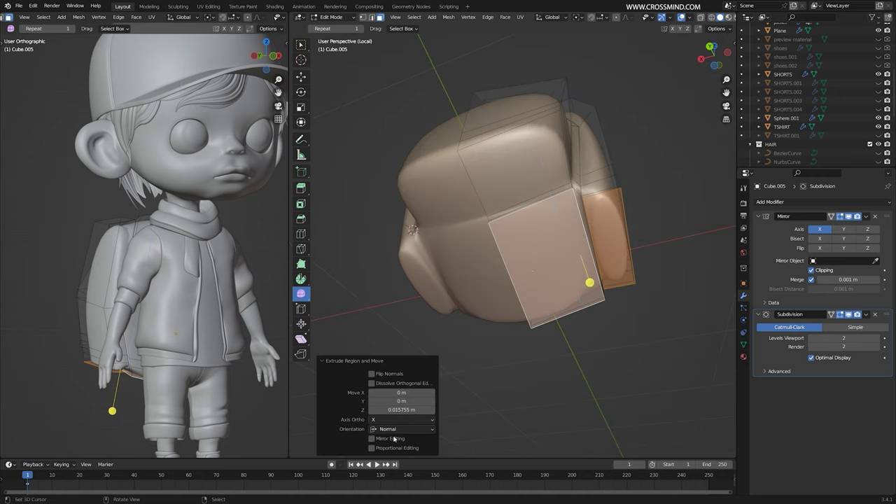
middle_click_drag(571, 279, 578, 300)
key("ctrl+z")
Select the bag's bottom faces together with the narrow strips between them and extrude them outward slightly
scroll(597, 292, "up", 3)
right_click(636, 217)
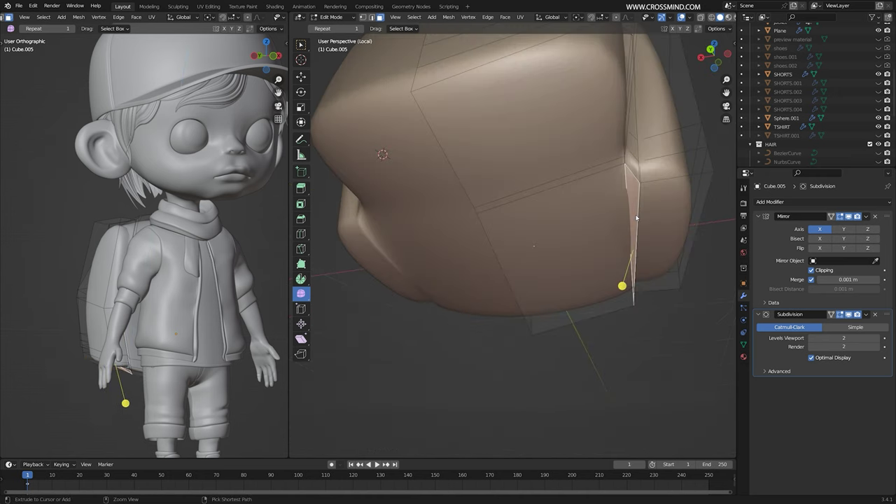
right_click(566, 225, "shift")
right_click(679, 223, "shift")
key("e")
left_click(680, 229)
middle_click_drag(679, 229, 583, 231)
scroll(583, 232, "up", 3)
key("ctrl+z")
right_click(664, 136, "shift")
key("e")
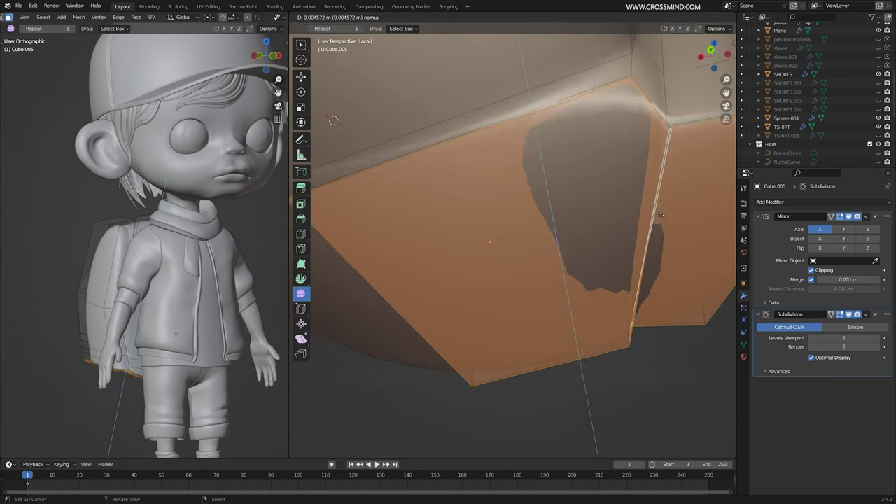
left_click(688, 258)
Scale the extruded bottom faces to 0.957
scroll(690, 259, "down", 2)
key("s")
left_click(684, 260)
middle_click_drag(684, 259, 552, 234)
scroll(461, 219, "down", 5)
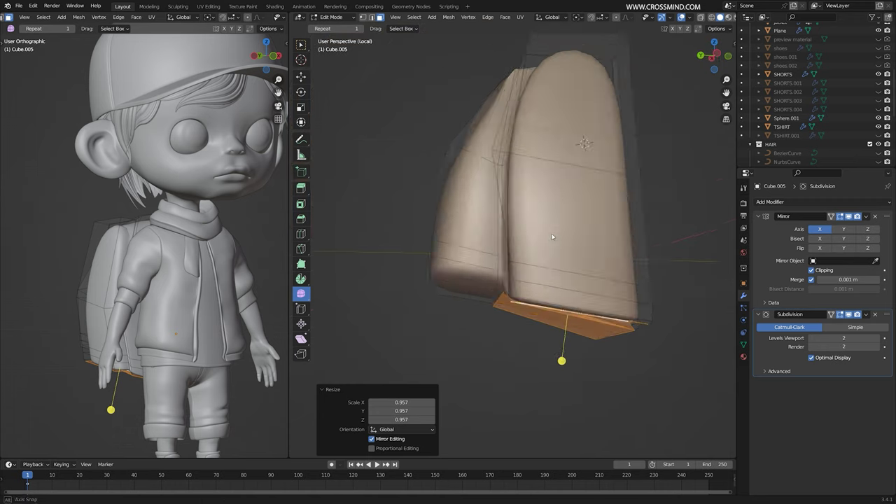
Add a centred vertical loop cut through the bag's side section with a slide factor of 0
key("ctrl+r")
left_click(568, 196)
right_click(569, 196)
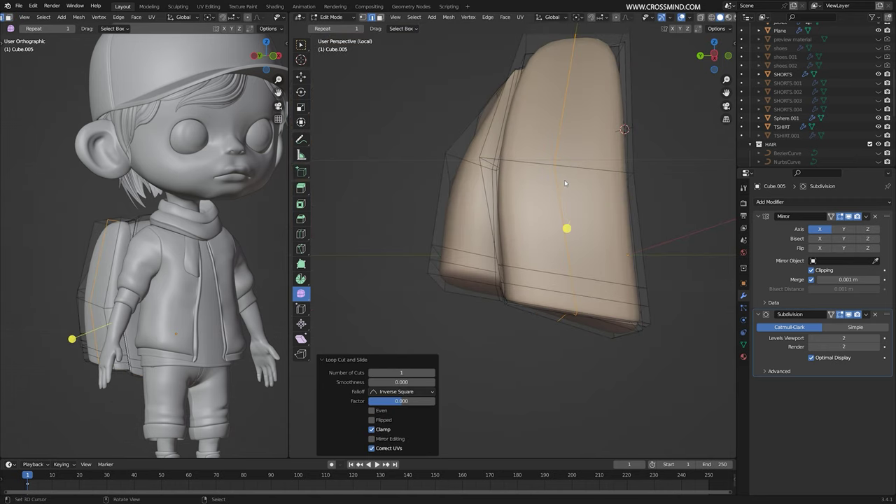
middle_click_drag(567, 185, 542, 208)
scroll(542, 186, "down", 3)
Select the side section's middle vertical edges and move them outward about 0.18 m along X
left_click(542, 185)
left_click(551, 233, "shift")
middle_click_drag(571, 235, 556, 276)
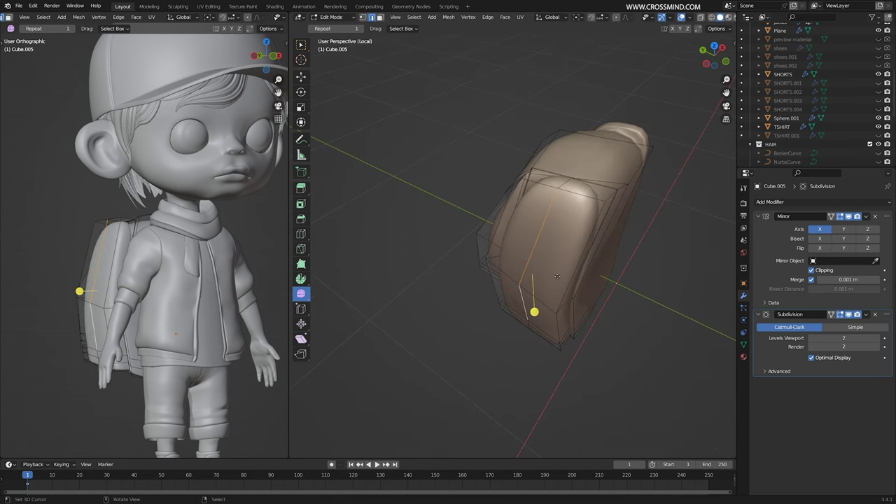
key("x")
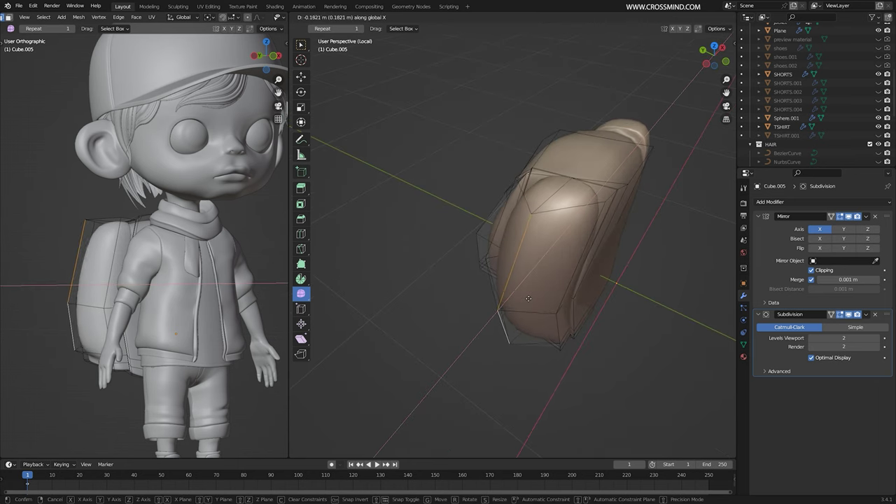
left_click(530, 297)
Add a horizontal loop cut around the upper part of the bag and lower it about 0.016 m
middle_click_drag(549, 271, 564, 246)
scroll(568, 248, "up", 2)
key("ctrl+r")
left_click(600, 268)
right_click(600, 271)
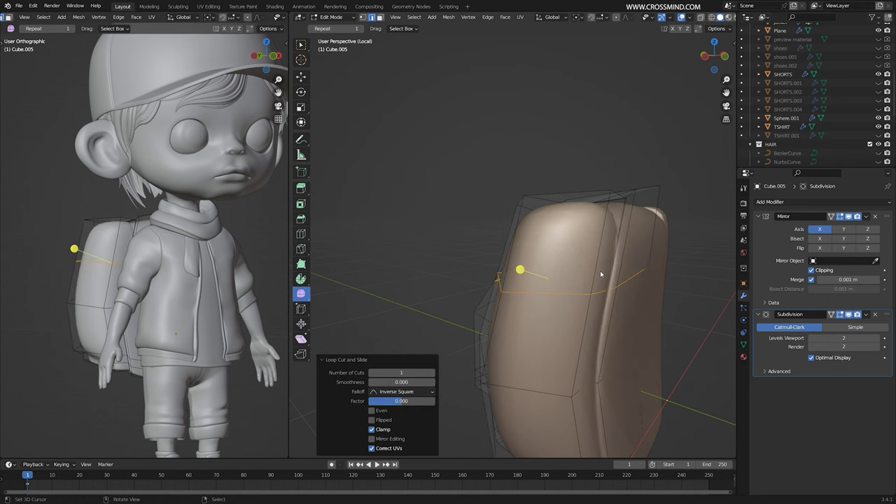
left_click(634, 284)
Bevel the upper horizontal loop about 0.006 m wide and extrude it along its normals into a seam crease
scroll(628, 286, "up", 2)
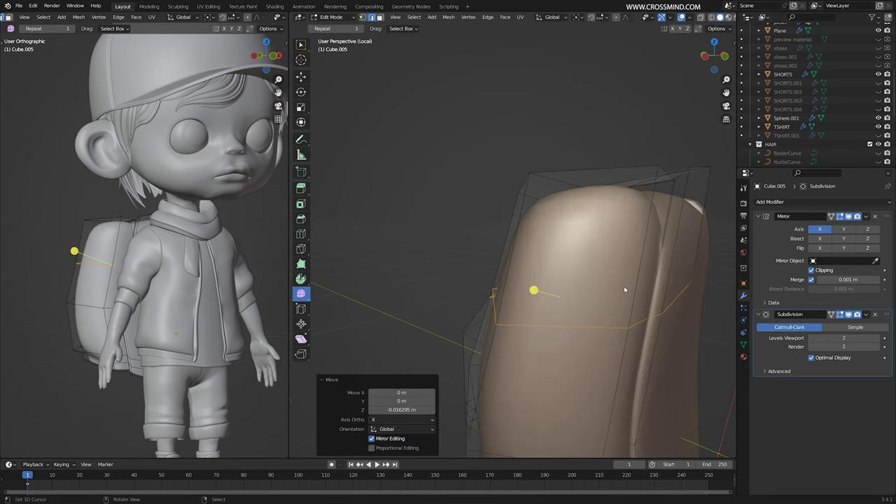
left_click(642, 324)
key("alt+e")
left_click(642, 324)
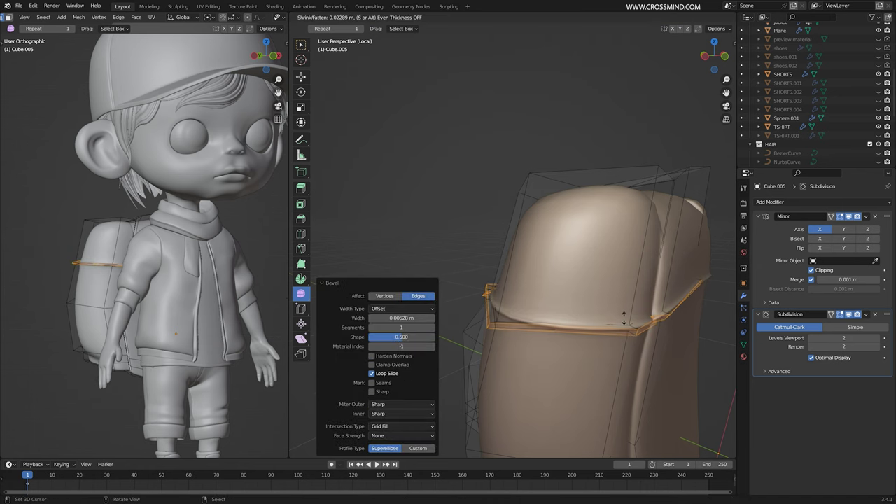
left_click(655, 324)
key("Tab")
scroll(630, 317, "down", 2)
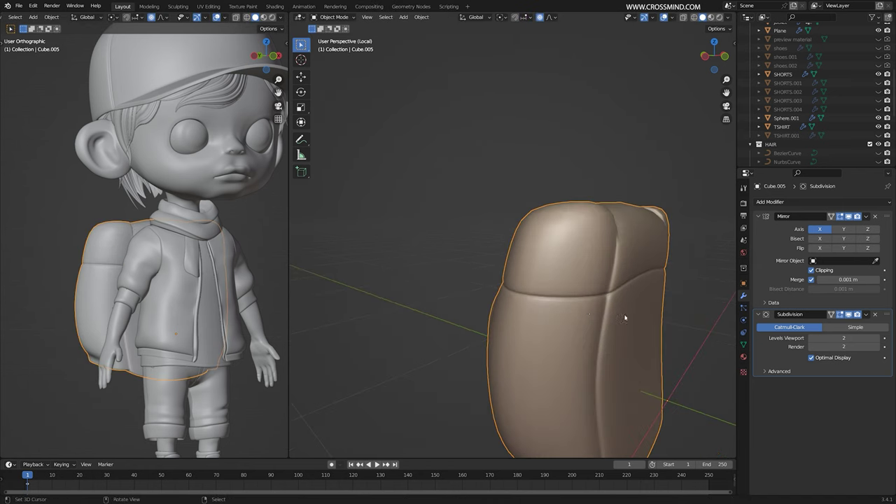
Extrude the top flap's faces outward about 0.018 m to thicken the flap
middle_click_drag(588, 312, 578, 270)
scroll(560, 270, "up", 2)
key("Tab")
middle_click_drag(462, 263, 484, 227)
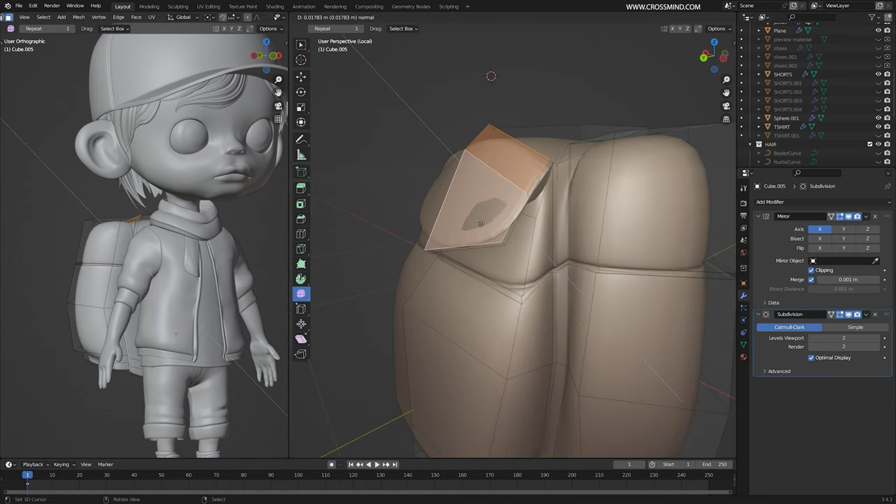
left_click(481, 224)
Apply smooth shading to the whole bag
key("Tab")
scroll(589, 203, "down", 1)
right_click(592, 200)
left_click(592, 200)
scroll(598, 233, "down", 3)
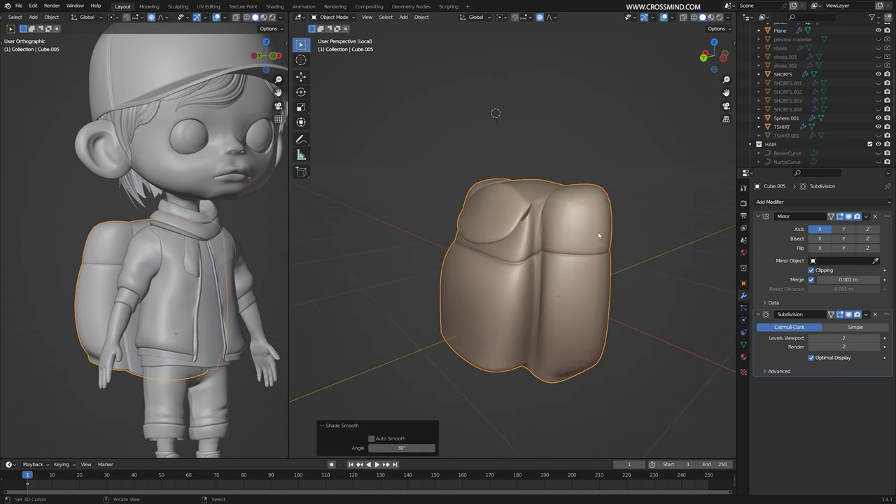
Extrude the faces on the lower rear of the bag outward to form a protruding pocket
mouse_move(597, 234)
middle_mouse_down()
mouse_move(581, 244)
mouse_move(599, 246)
middle_mouse_up()
scroll(588, 238, "up", 4)
key("Tab")
middle_click_drag(557, 217, 604, 235)
scroll(545, 208, "up", 1)
key("2")
left_click(545, 208, "alt")
scroll(604, 235, "up", 1)
mouse_move(523, 337)
middle_mouse_down()
mouse_move(461, 323)
mouse_move(511, 329)
mouse_move(532, 350)
middle_mouse_up()
left_click(479, 314)
key("e")
scroll(511, 329, "down", 3)
scroll(532, 308, "up", 4)
left_click(499, 274)
Inset the rear pocket's top face about 0.015 m and push it down to hollow the pocket
key("e")
right_click(560, 301)
key("i")
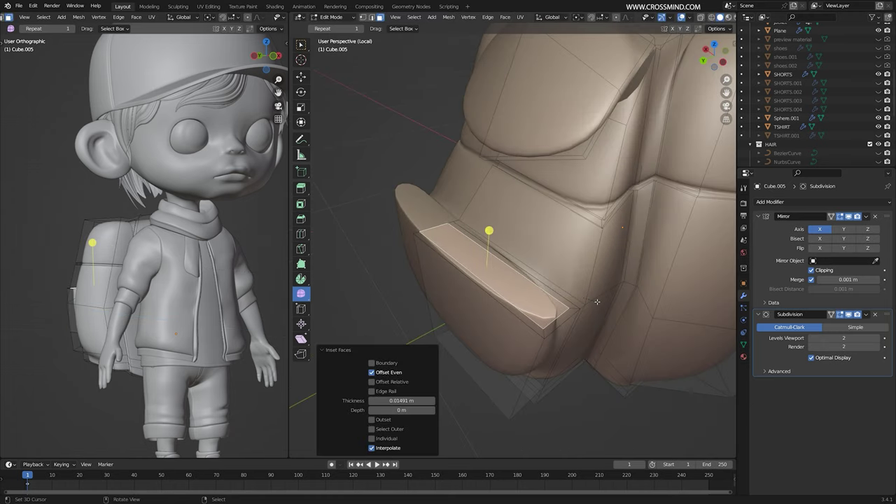
left_click(596, 365)
Extrude the lower side faces of the bag outward to form a side pocket
middle_click_drag(596, 364, 553, 308)
middle_click_drag(595, 329, 623, 285)
right_click(553, 287)
key("ctrl+3")
key("e")
left_click(540, 323)
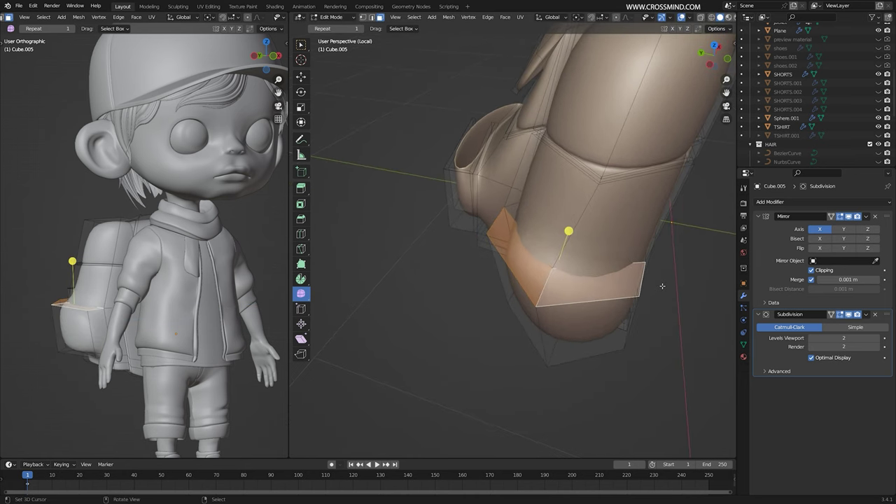
Inset the side pocket's top faces about 0.018 m and extrude them down about 0.08 m
left_click(656, 286)
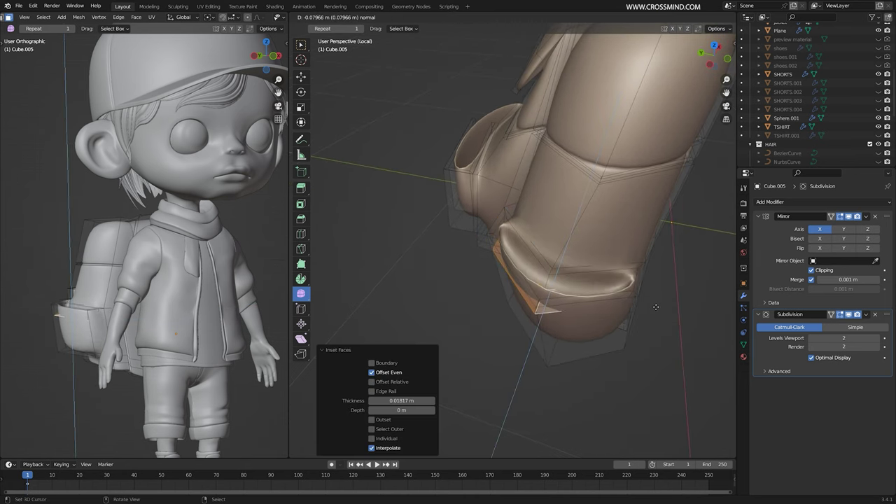
left_click(642, 313)
middle_click_drag(642, 313, 568, 277)
Select the loop around the side pocket and extrude it slightly
left_click(593, 338, "alt")
key("e")
left_click(614, 328)
key("Tab")
scroll(596, 280, "down", 4)
scroll(607, 272, "up", 4)
Duplicate the bag's upper edge nearest the boy's back to start a separate cover strip
middle_click_drag(625, 228, 647, 221)
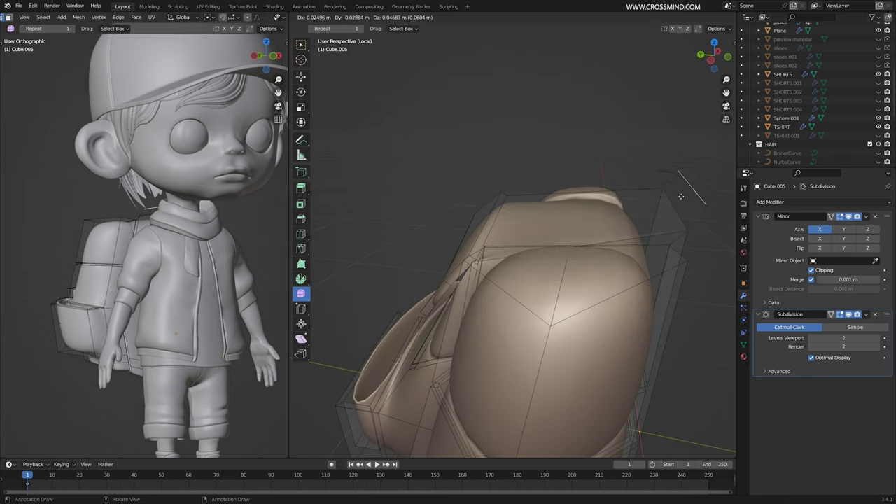
right_click(672, 207)
middle_click_drag(671, 209, 649, 200)
key("g")
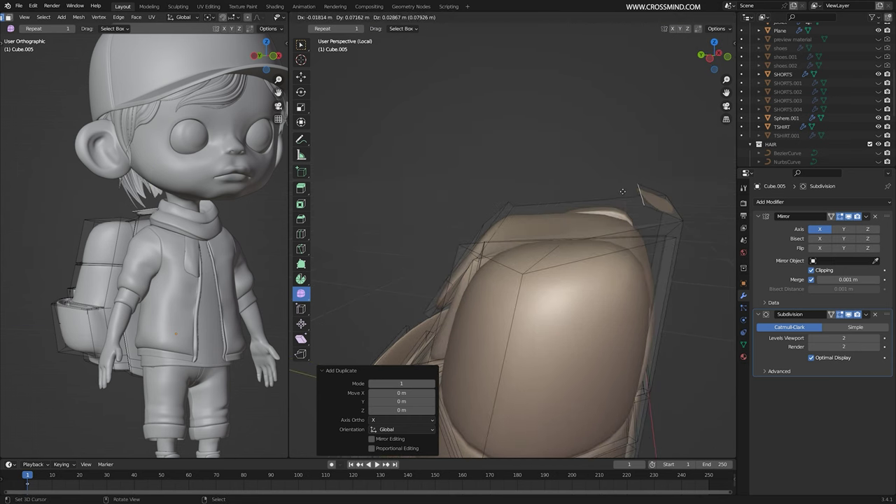
In the right side view, extrude the duplicated edge over the bag's top and down toward its rear as a cover strip
key("KP_3")
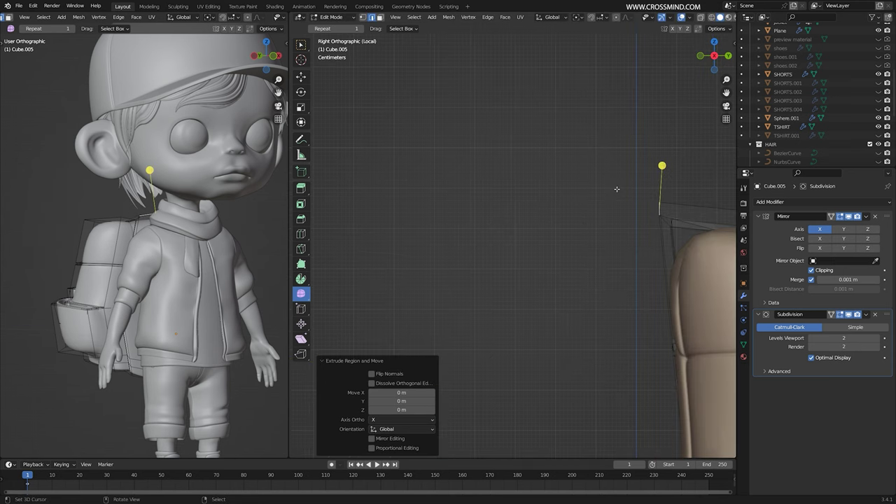
middle_click_drag(616, 189, 315, 158, "shift")
key("g")
key("e")
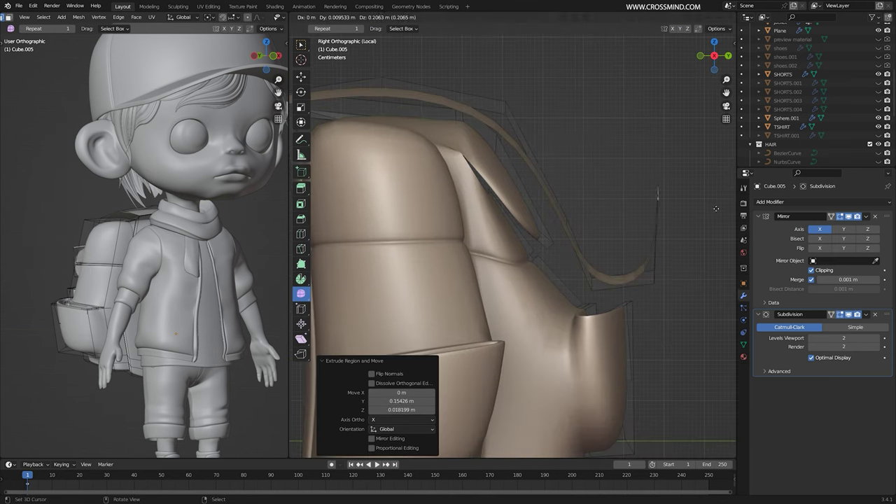
Undo the strip's last extrusions and extrude its rear end about 0.17 m back and 0.05 m down
key("ctrl+z")
key("ctrl+z")
key("ctrl+z")
key("ctrl+z")
middle_click_drag(613, 233, 652, 270, "shift")
key("e")
left_click(693, 277)
scroll(665, 273, "down", 3)
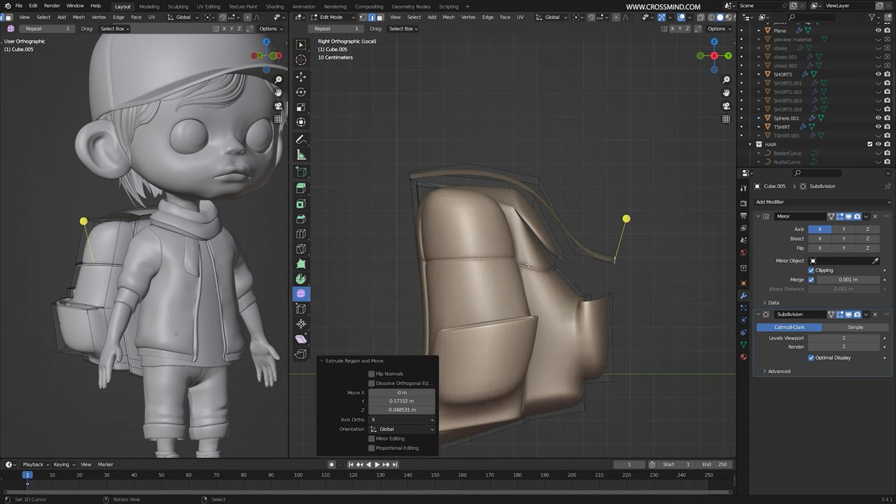
Reposition the cover strip's edges above the bag, moving one along X and another along Z
middle_click_drag(570, 243, 490, 280)
scroll(574, 280, "down", 4)
right_click(574, 308)
key("g")
key("x")
left_click(418, 86)
middle_click_drag(418, 86, 672, 214)
right_click(630, 213)
key("g")
key("z")
left_click(623, 210)
Move the strip's side edge down beside the bag's upper part and scale it to 0.773
middle_click_drag(588, 214, 616, 273)
key("g")
left_click(627, 194)
key("g")
left_click(606, 253)
key("s")
left_click(641, 249)
Adjust the strip's side edge and extrude it downward to drape over the side of the bag
key("g")
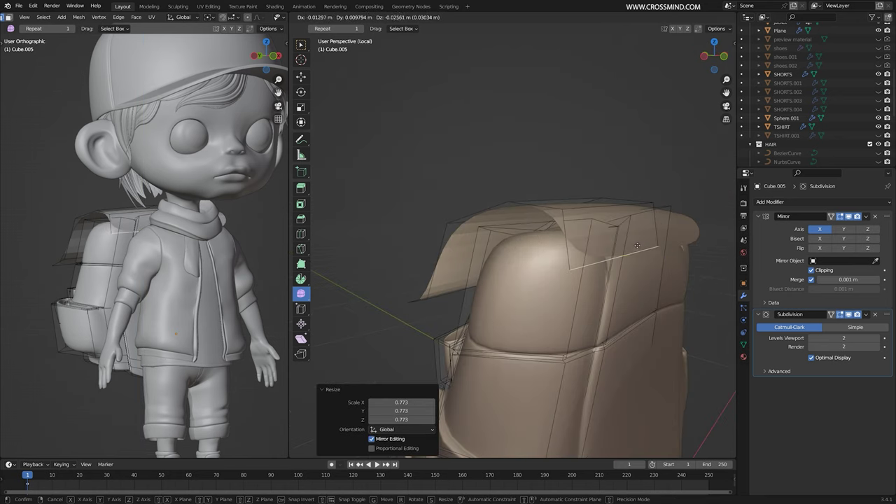
left_click(615, 282)
key("e")
left_click(663, 354)
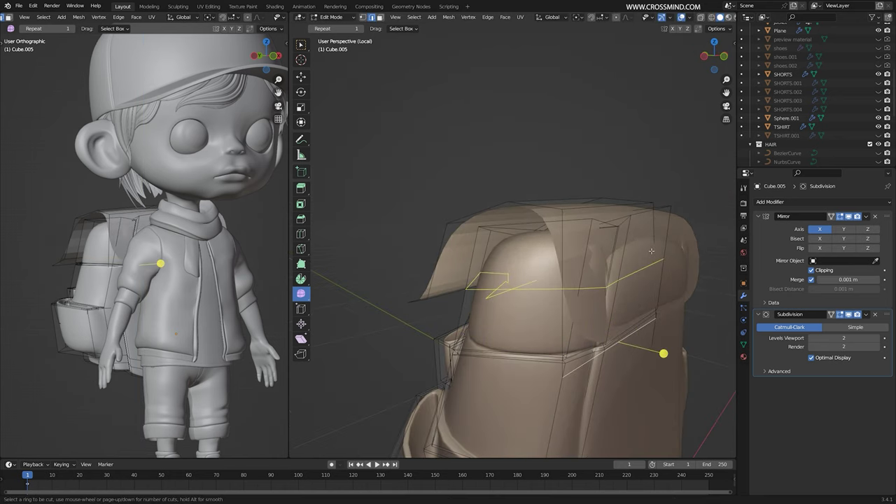
Add a loop cut across the cover strip and move its selected edge along X
left_click(645, 223)
middle_click_drag(646, 231, 592, 259)
right_click(510, 338)
middle_click_drag(515, 339, 480, 336)
key("g")
key("x")
left_click(572, 338)
Select the whole linked cover strip and extrude its faces to give the flap thickness
middle_click_drag(572, 338, 700, 336)
key("3")
key("l")
key("e")
mouse_move(532, 266)
middle_mouse_down()
mouse_move(507, 269)
mouse_move(507, 237)
mouse_move(616, 262)
mouse_move(525, 255)
middle_mouse_up()
left_click(553, 255)
key("g")
key("Tab")
key("Tab")
middle_click_drag(581, 252, 518, 245)
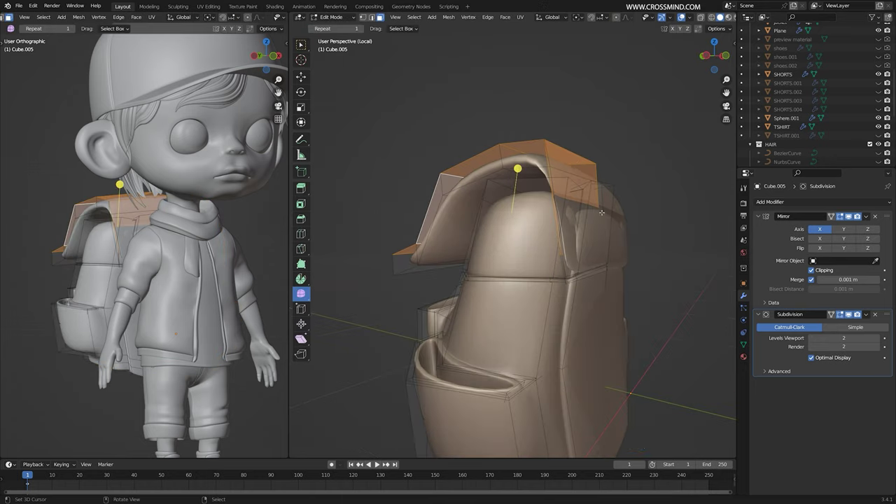
Move the flap's side faces to fit around the upper side of the bag
right_click(595, 200)
key("g")
left_click(642, 206)
middle_click_drag(642, 208, 591, 231)
key("g")
left_click(640, 282)
middle_click_drag(591, 266, 639, 255)
key("g")
left_click(681, 284)
Select the linked cover flap and hide all the other backpack geometry
right_click(629, 224)
key("l")
key("shift+h")
middle_click_drag(623, 224, 512, 191)
Turn off the subdivision preview and move the flap's lower side edge about 0.093 m in X and -0.051 m in Z
right_click(557, 242)
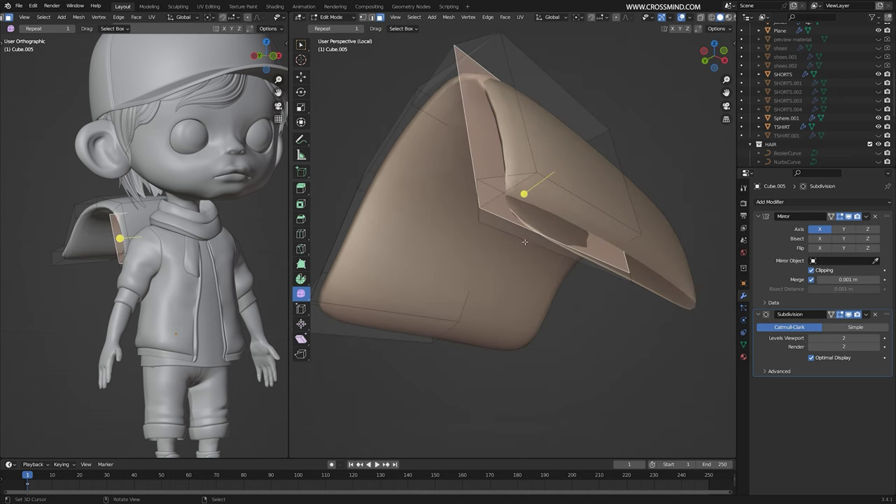
left_click(849, 316)
middle_click_drag(595, 245, 514, 234)
key("g")
left_click(581, 263)
Rotate the flap's lower side edge about -21° and lower it about 0.045 m, restoring the subdivision preview
middle_click_drag(581, 264, 633, 259)
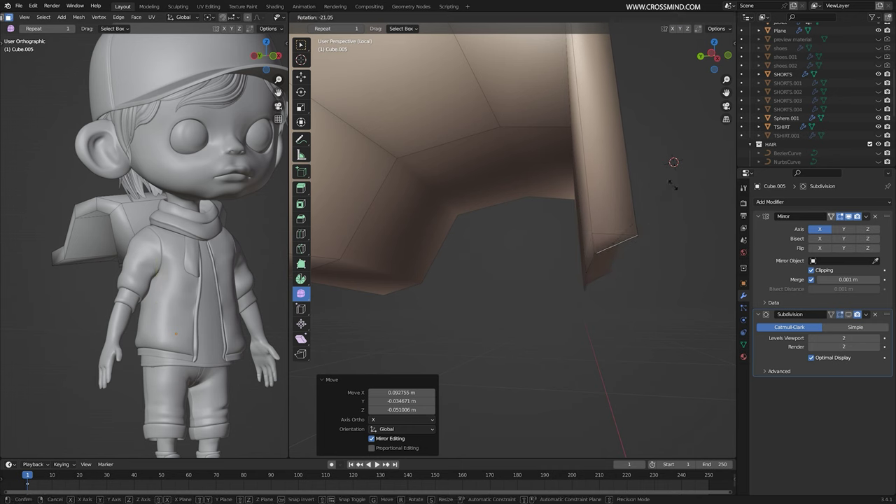
left_click(672, 186)
middle_click_drag(664, 203, 721, 277)
key("g")
left_click(655, 268)
left_click(848, 314)
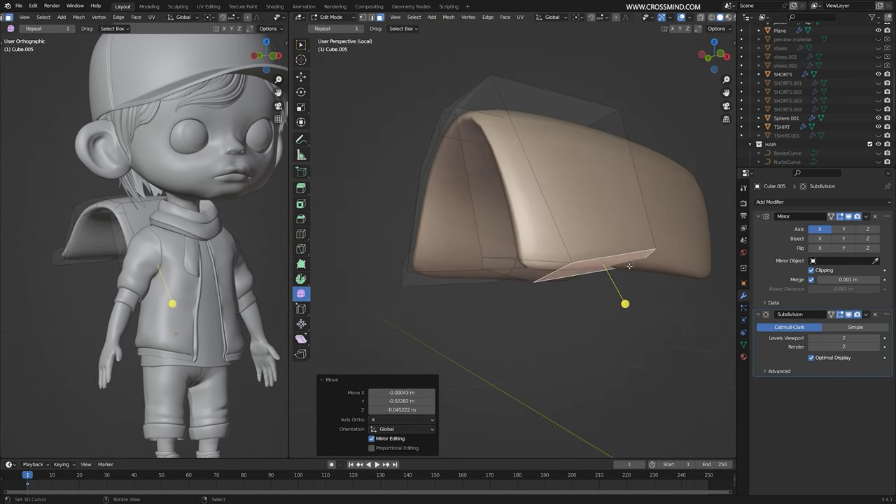
Rotate the flap's bottom side face about 3° and move the two nearby lower corner vertices
left_click(621, 263)
middle_click_drag(621, 262, 683, 257)
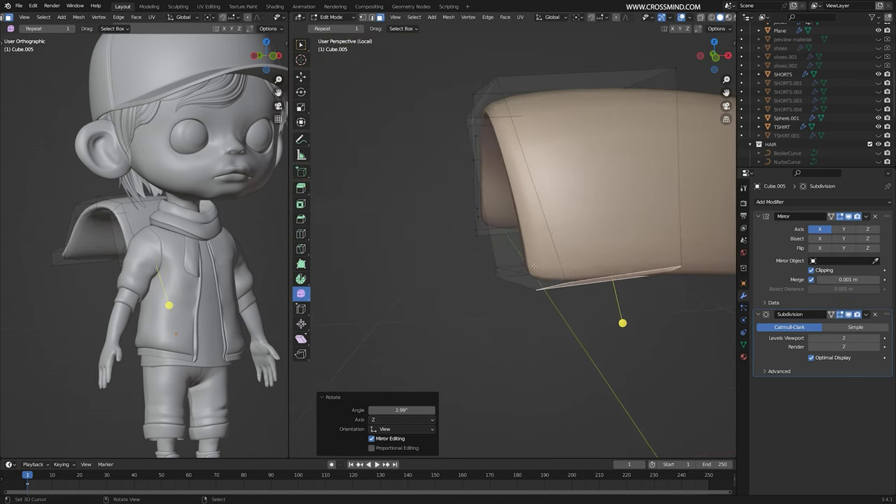
key("1")
right_click(493, 270)
right_click(496, 280, "shift")
middle_click_drag(496, 280, 469, 277)
key("g")
left_click(504, 262)
Add a horizontal loop cut around the flap's side, adjust it, and save the file
key("ctrl+r")
left_click(497, 184)
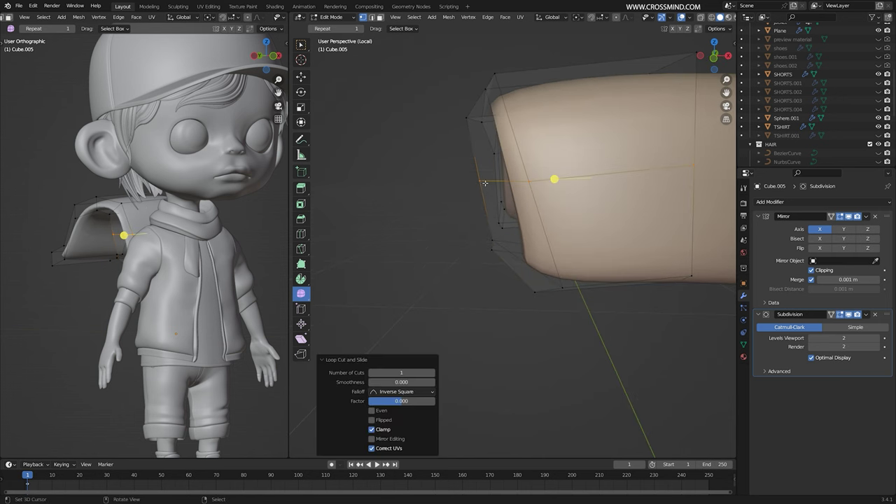
key("g")
key("Tab")
key("Tab")
key("ctrl+s")
key("ctrl+r")
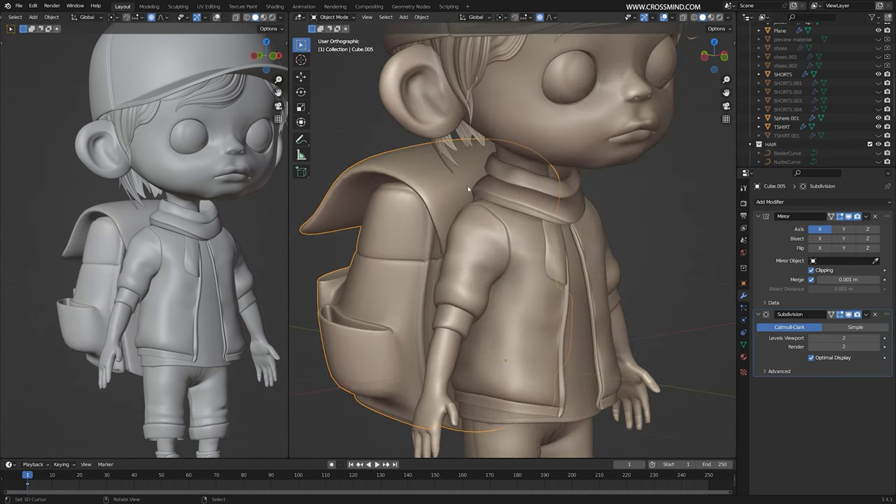
Set up a starting edge for the shoulder strap behind the boy's shoulder and rotate it -31.1°
middle_click_drag(469, 189, 496, 180)
scroll(484, 203, "up", 3)
key("Tab")
right_click(484, 203)
left_click(481, 208)
key("r")
left_click(474, 176)
Align the strap's starting edge behind the shoulder using wireframe and straight-on views, moving it and rotating it -11.3°
key("ctrl+KP_3")
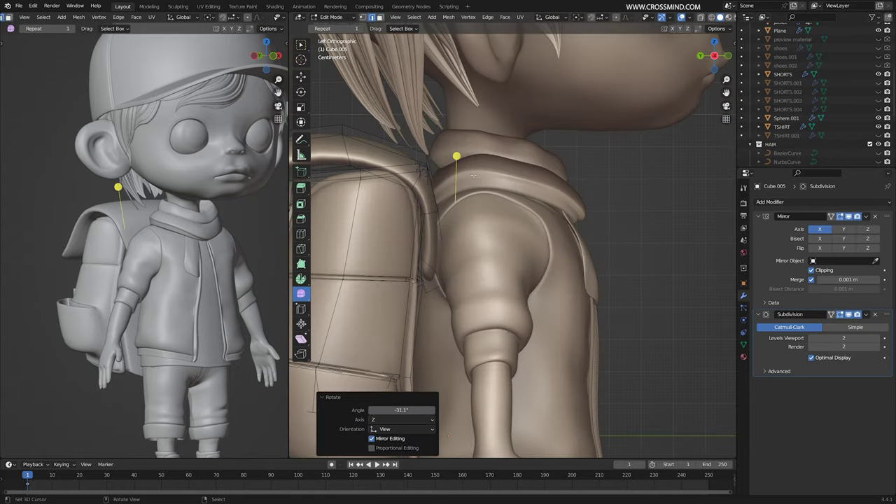
key("KP_7")
key("shift+z")
key("r")
key("KP_1")
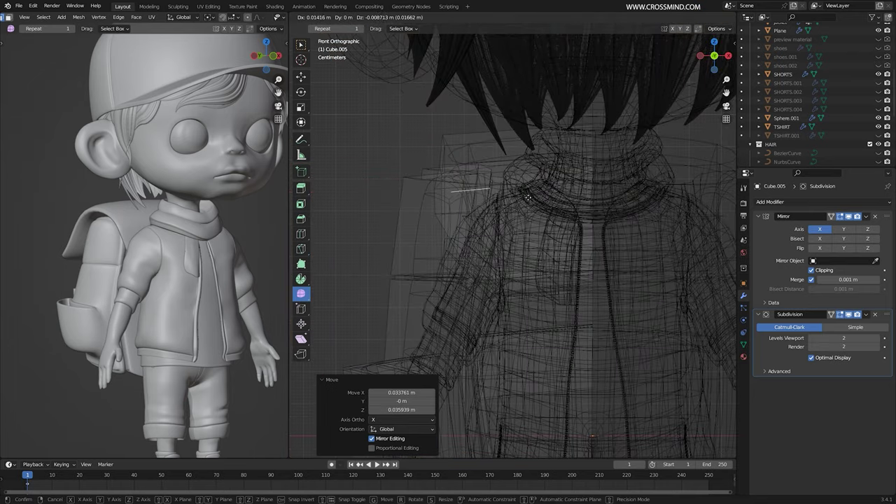
key("KP_3")
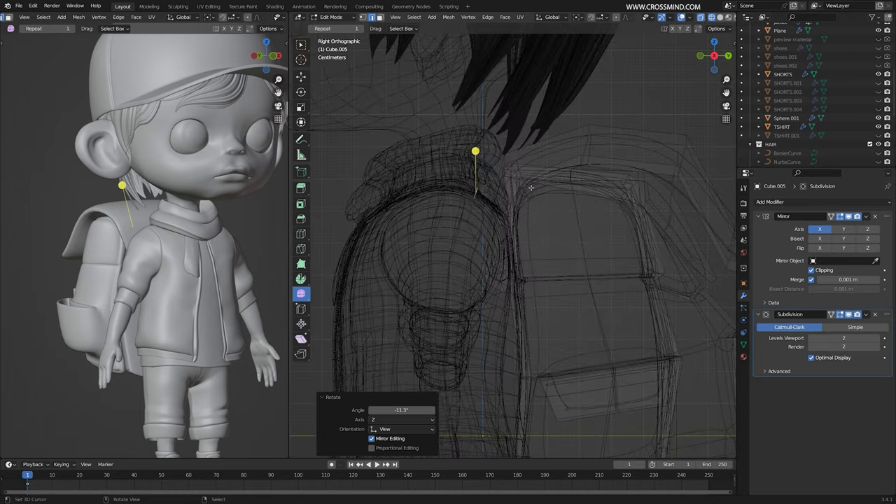
key("shift+z")
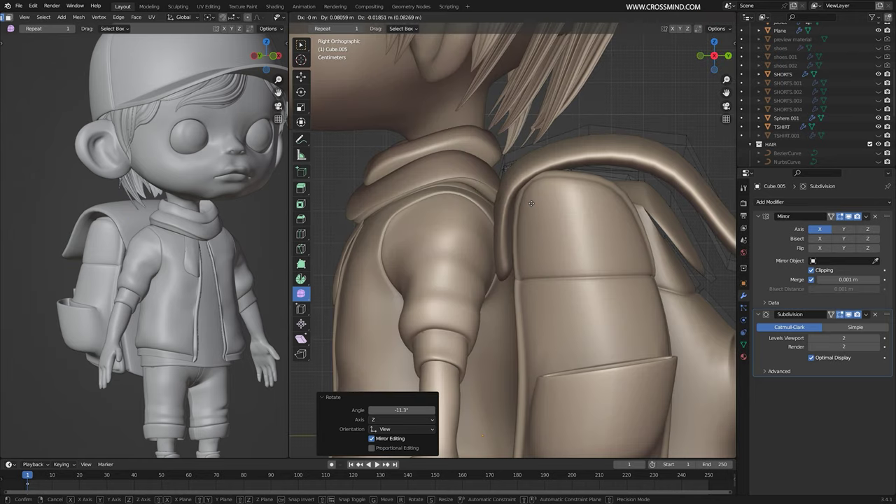
Extrude the strap's edge forward over the boy's shoulder and position its segments
middle_click_drag(524, 204, 557, 196, "shift")
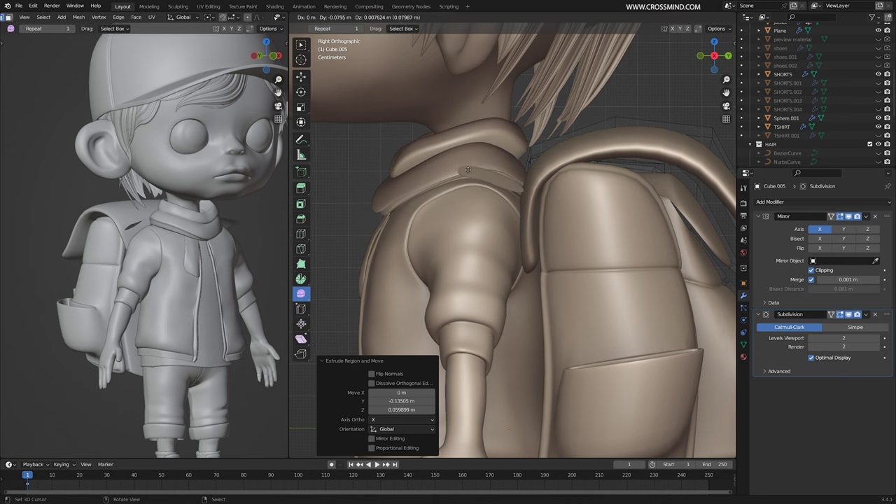
left_click(401, 225)
middle_click_drag(401, 225, 595, 227)
scroll(476, 226, "down", 4)
left_click(538, 232)
key("g")
left_click(490, 242)
Extrude the shoulder strap down the front of the jacket and adjust its end edge
mouse_move(490, 242)
middle_mouse_down()
mouse_move(511, 234)
mouse_move(560, 255)
mouse_move(483, 257)
middle_mouse_up()
key("e")
left_click(544, 255)
key("g")
left_click(535, 259)
Add a loop cut across the shoulder strap and move and rotate it to follow the chest
key("ctrl+r")
key("r")
middle_click_drag(532, 203, 514, 185)
key("g")
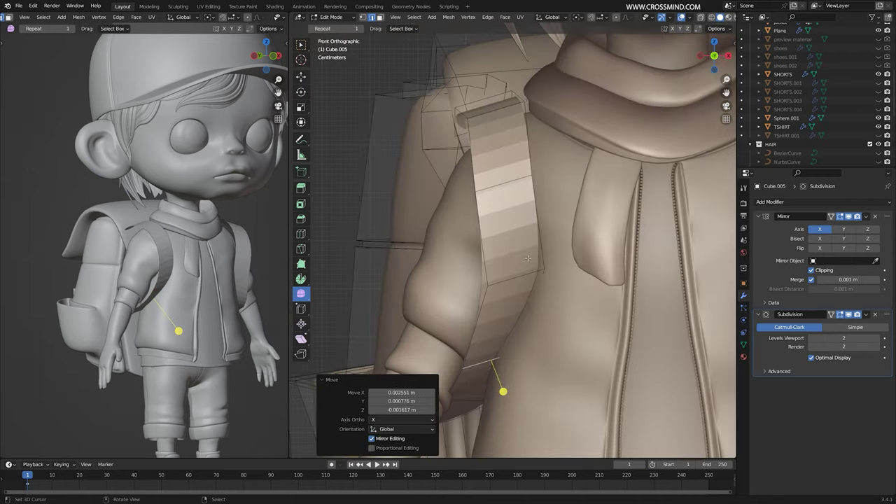
key("Tab")
Select strap edges and move and rotate them so the strap wraps the shoulder and passes under the arm
right_click(517, 170)
left_click(516, 169)
key("Tab")
key("g")
key("r")
key("g")
mouse_move(546, 238)
middle_mouse_down()
mouse_move(581, 280)
mouse_move(408, 264)
mouse_move(455, 266)
middle_mouse_up()
left_click(568, 283)
key("g")
key("Tab")
Isolate the backpack and scale the edge on its lower back panel to 0.659
key("slash")
key("Tab")
scroll(490, 238, "down", 2)
key("s")
left_click(533, 208)
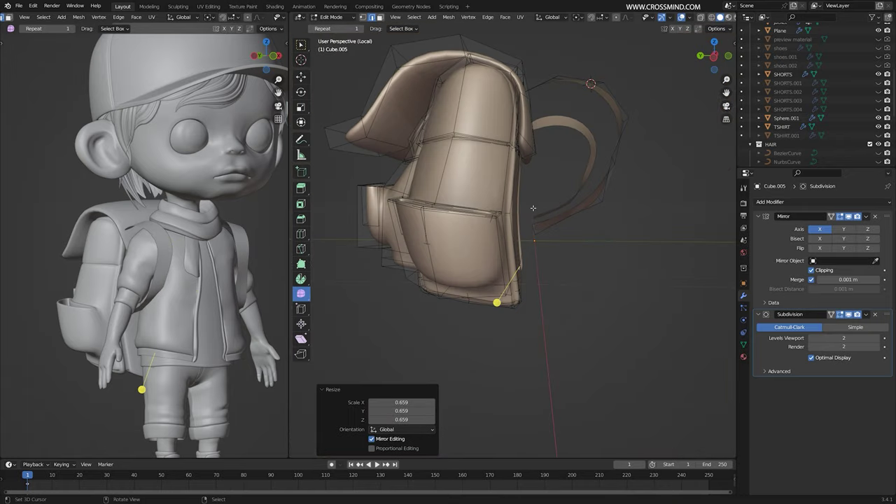
Move and rotate the short edge against the bag's back panel near the shoulder strap's free end
middle_click_drag(550, 216, 473, 199)
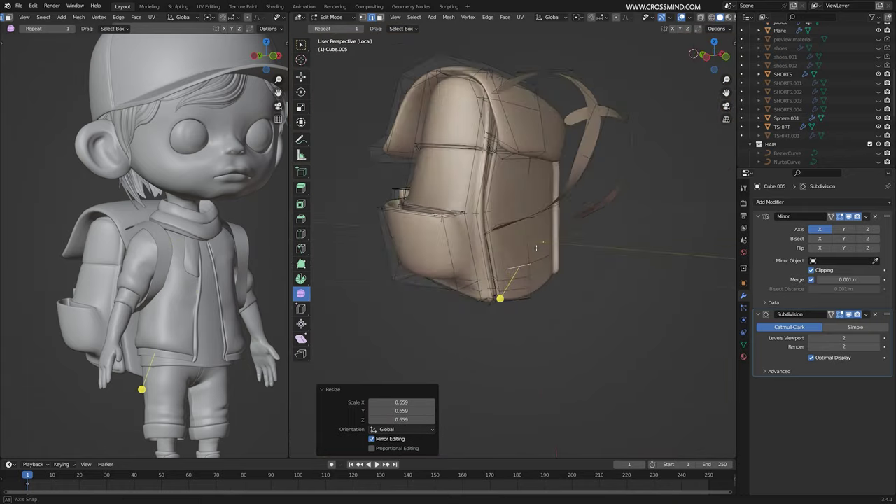
scroll(493, 280, "up", 5)
key("g")
middle_click_drag(493, 277, 518, 214, "shift")
left_click(506, 312)
key("r")
left_click(501, 330)
key("g")
left_click(511, 327)
key("g")
left_click(521, 297)
key("g")
left_click(489, 231)
Extrude the short edge on the bag's back panel into a small curved tab and move its segments into place
key("e")
left_click(500, 228)
key("e")
left_click(459, 227)
key("g")
left_click(448, 210)
key("g")
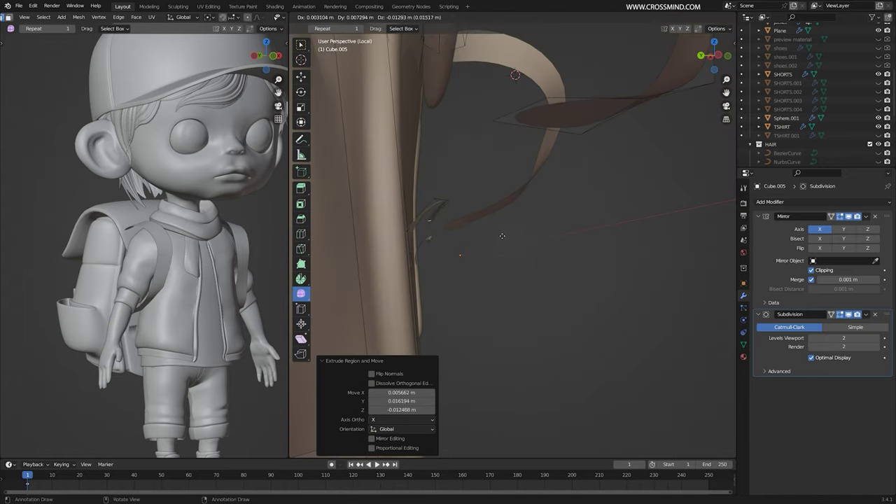
left_click(526, 302)
Select the small tab's linked faces and extrude them along their normals with an offset of 0.0119 m
key("Tab")
middle_click_drag(525, 303, 486, 253)
key("Tab")
key("Tab")
right_click(462, 253)
left_click(465, 252)
key("Tab")
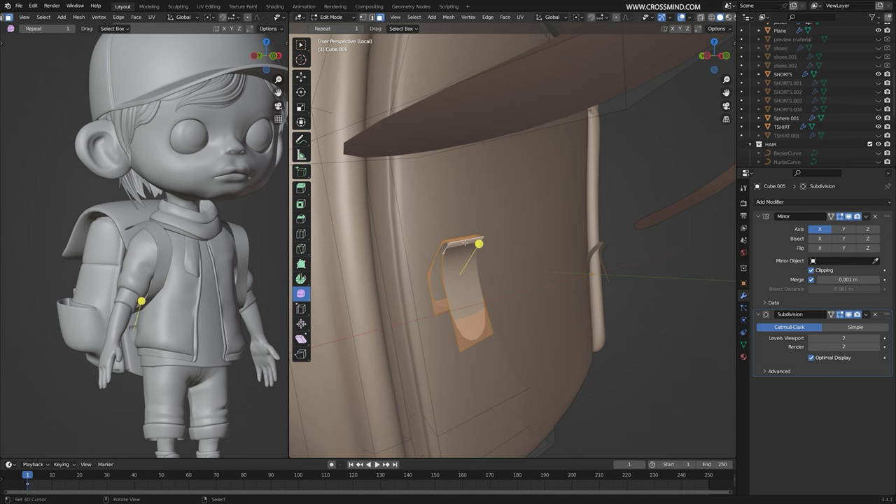
scroll(464, 243, "up", 2)
key("alt+e")
left_click(482, 261)
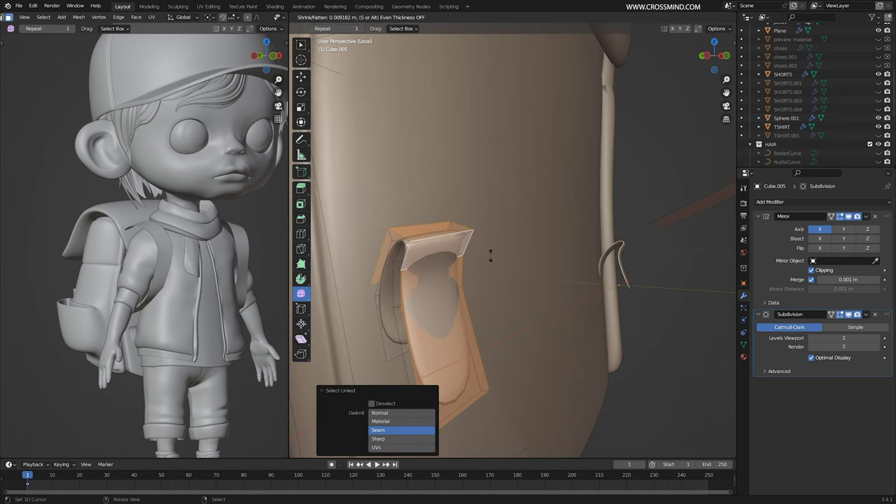
left_click(492, 253)
middle_click_drag(483, 255, 511, 256)
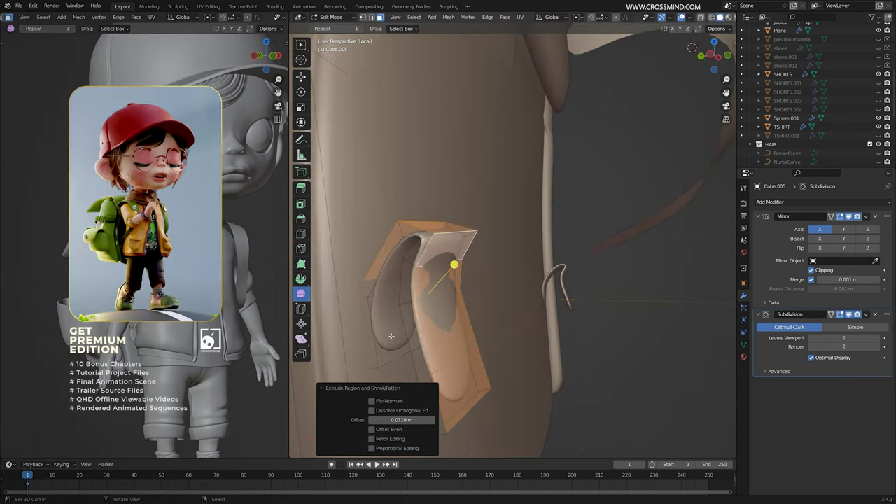
Add a loop cut to the thickened tab on the back panel
key("ctrl+r")
left_click(375, 333)
left_click(383, 331)
Select the shoulder strap's free end edge, move it toward the small tab and scale it to fit
middle_click_drag(392, 327, 581, 276)
scroll(587, 242, "down", 6)
middle_click_drag(593, 212, 530, 245)
scroll(530, 245, "up", 6)
left_click(392, 229)
middle_click_drag(672, 232, 512, 256)
scroll(609, 239, "down", 3)
key("g")
left_click(524, 258)
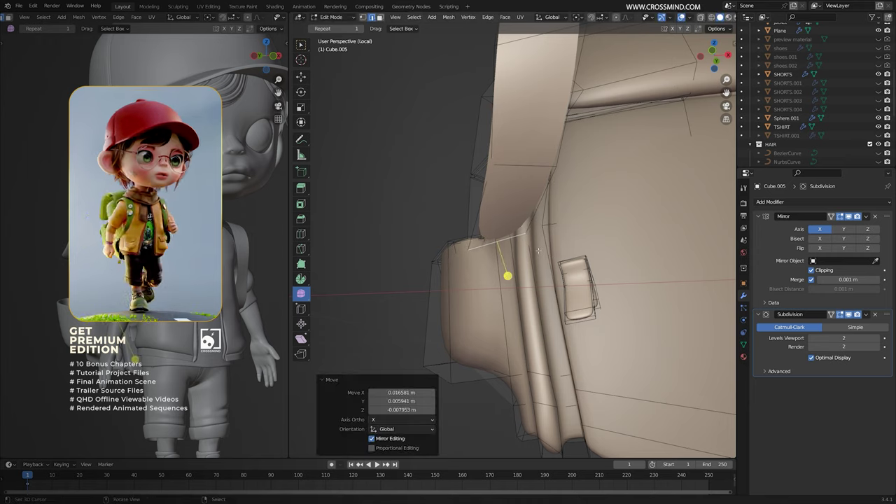
key("g")
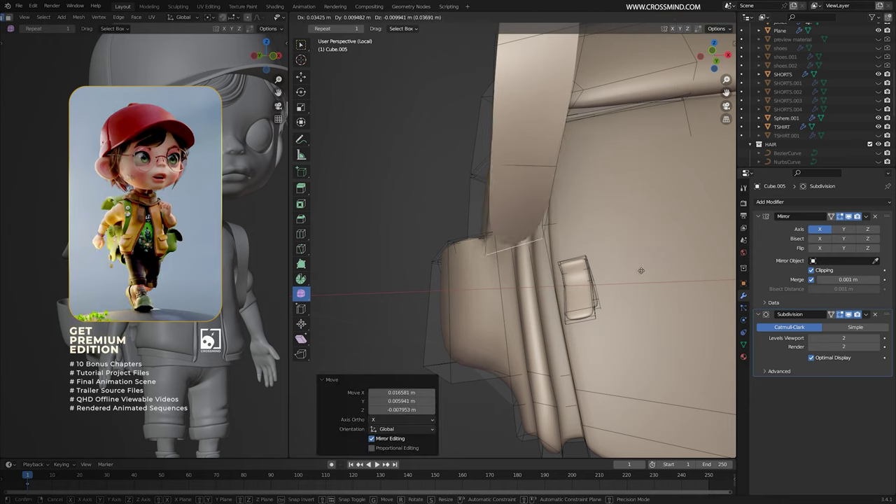
left_click(679, 291)
key("s")
left_click(590, 200)
Move the strap's end edge onto the top of the small tab and extrude it once more
middle_click_drag(590, 200, 539, 217)
key("g")
left_click(560, 270)
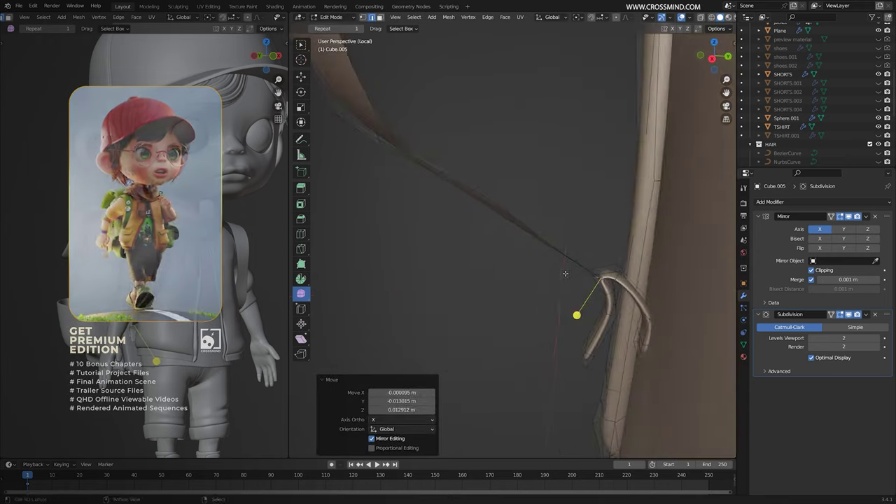
key("g")
middle_click_drag(565, 273, 606, 259)
left_click(611, 265)
key("e")
left_click(593, 255)
middle_click_drag(105, 294, 203, 294)
middle_click_drag(581, 276, 636, 200)
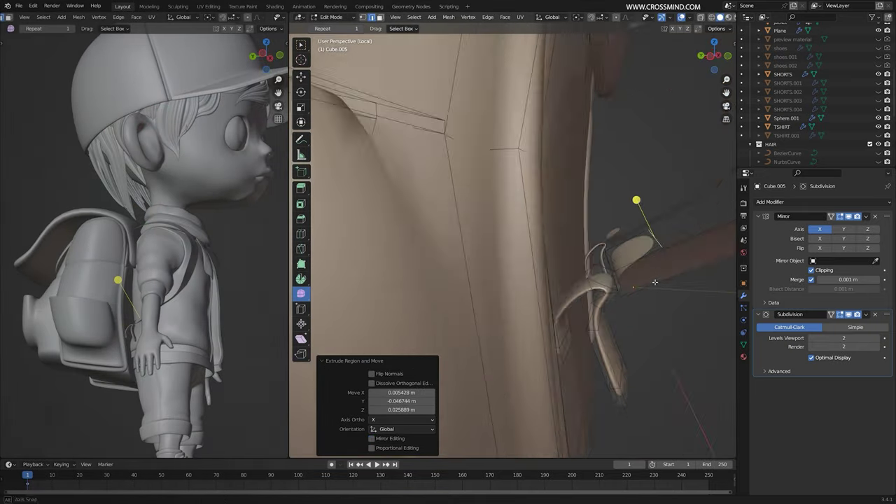
Add a centred loop cut to the strap's end next to the small tab
key("ctrl+r")
left_click(608, 248)
left_click(608, 248)
scroll(595, 252, "down", 5)
Move the cross edge on the strap's lower part and rotate it by -15.2° to smooth the curve
middle_click_drag(595, 252, 630, 266)
left_click(540, 271)
key("g")
left_click(549, 269)
scroll(524, 238, "down", 3)
key("g")
left_click(651, 270)
key("r")
left_click(630, 279)
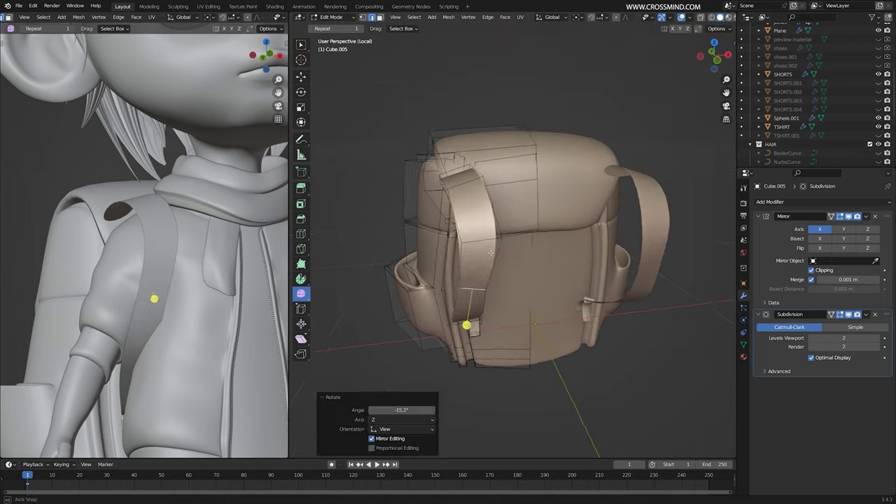
Select the next cross edge up the strap, move it and scale its width to even out the strap
left_click(514, 231)
key("g")
left_click(508, 259)
key("s")
left_click(510, 276)
key("g")
left_click(511, 270)
scroll(622, 270, "up", 4)
middle_click_drag(511, 269, 599, 235)
Add a loop cut across the strap and move it with proportional editing to follow the front of the chest
key("ctrl+r")
left_click(633, 269)
key("g")
left_click(613, 308)
middle_click_drag(613, 309, 579, 218)
key("g")
left_click(582, 294)
middle_click_drag(595, 184, 609, 182)
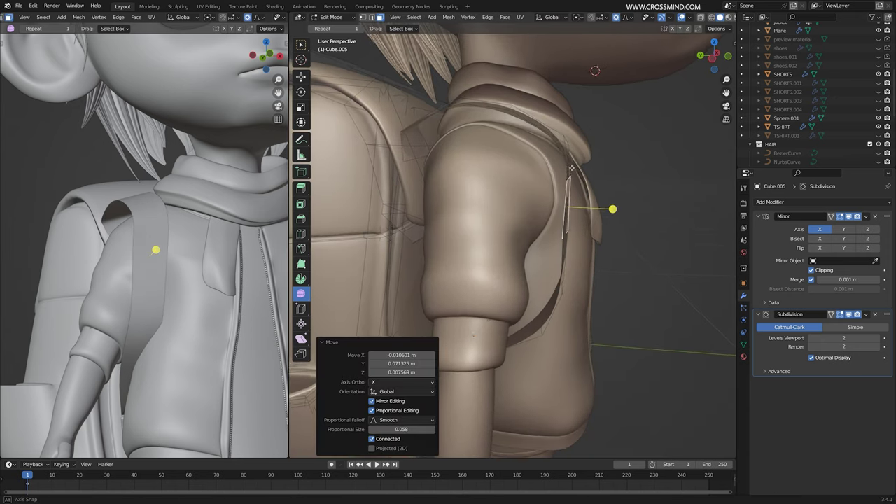
Move and rotate the strap's cross edges over the shoulder and chest so they lie against the jacket
middle_click_drag(571, 168, 562, 134)
middle_click_drag(532, 160, 577, 210)
key("g")
left_click(573, 159)
key("r")
left_click(550, 223)
left_click(553, 203)
left_click(582, 254)
left_click(581, 200)
key("g")
middle_click_drag(582, 253, 552, 217)
left_click(591, 214)
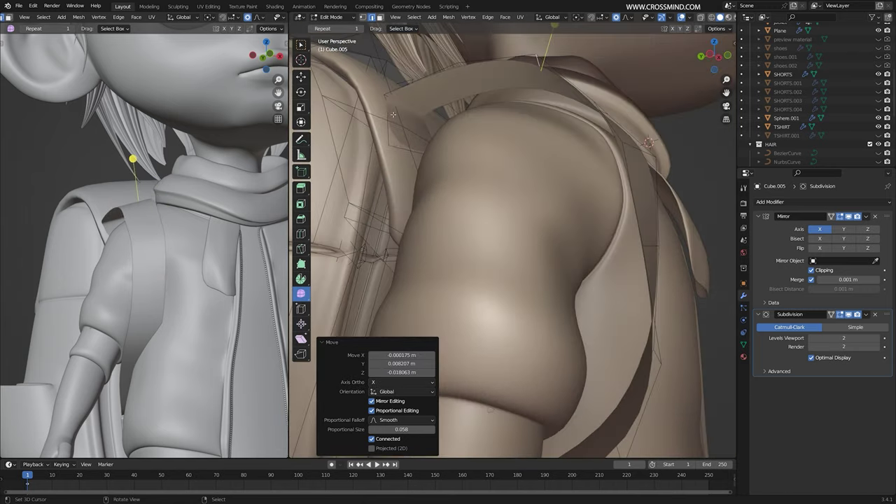
Reposition the strap's edge behind the shoulder, between the arm and the bag
left_click(432, 187)
middle_click_drag(432, 187, 425, 183)
key("g")
left_click(413, 151)
middle_click_drag(413, 151, 411, 133)
key("g")
key("g")
left_click(392, 168)
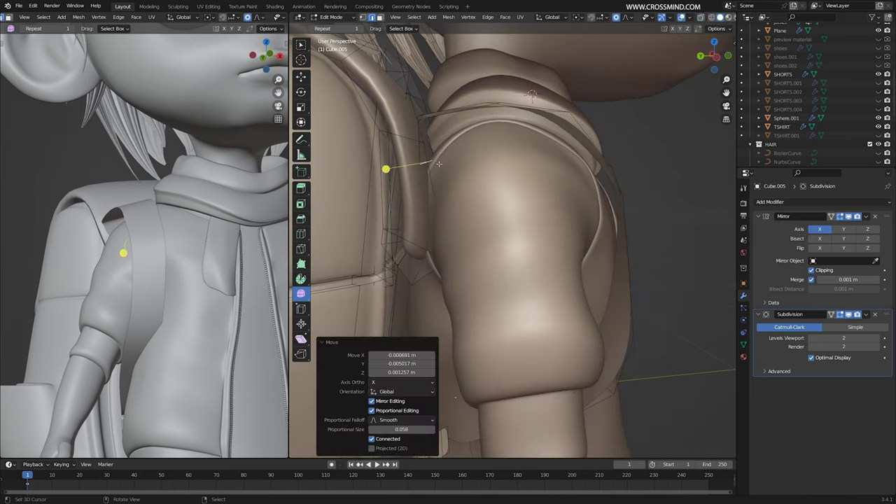
key("e")
left_click(420, 183)
Select the strap's cross edge at the front of the shoulder, move it and adjust its width
mouse_move(420, 184)
middle_mouse_down()
mouse_move(447, 210)
mouse_move(483, 203)
middle_mouse_up()
left_click(493, 126)
mouse_move(588, 217)
middle_mouse_down()
mouse_move(599, 184)
mouse_move(560, 175)
middle_mouse_up()
key("g")
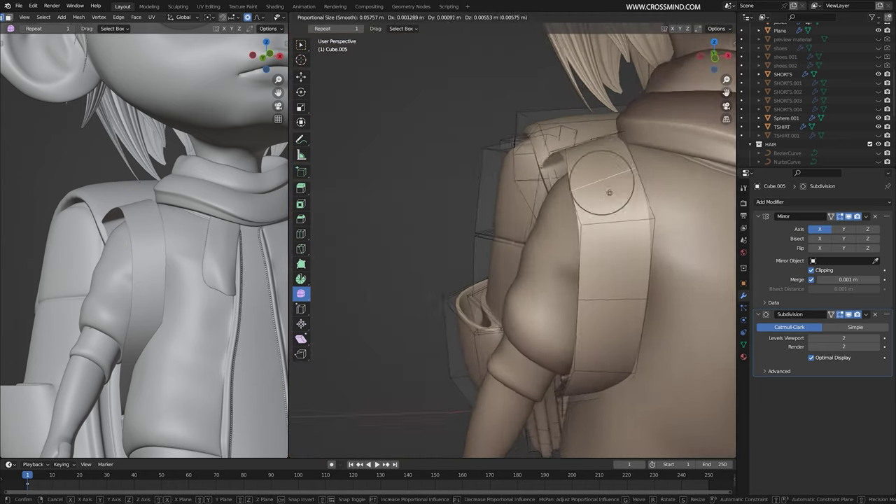
left_click(610, 193)
key("s")
middle_click_drag(610, 192, 476, 180)
left_click(640, 184)
key("3")
Move, rotate and scale the strap's edge on top of the shoulder to fit the jacket
left_click(466, 157)
key("g")
key("g")
key("r")
middle_click_drag(532, 183, 483, 168)
left_click(483, 164)
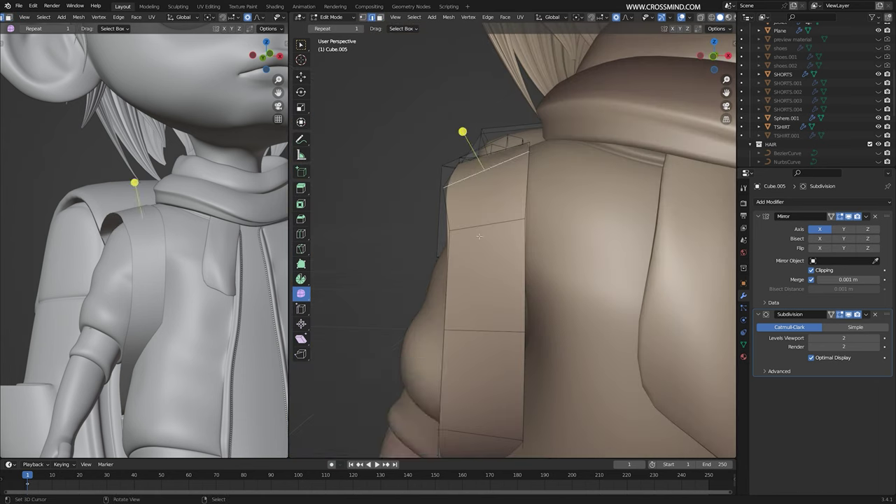
key("g")
left_click(525, 236)
key("s")
left_click(531, 238)
Add a lengthwise loop cut down the middle of the shoulder strap and switch to vertex selection
middle_click_drag(531, 238, 524, 140, "shift")
left_click(502, 283)
middle_click_drag(499, 245, 504, 269)
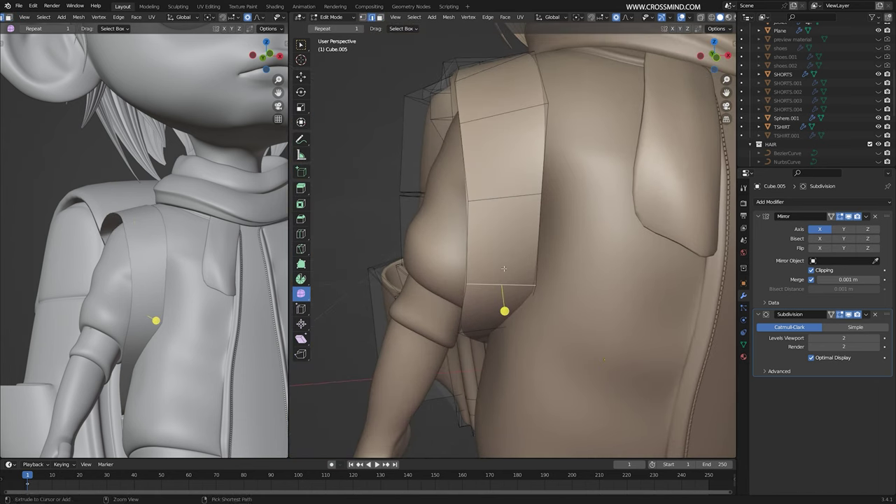
left_click(505, 198)
middle_click_drag(505, 199, 485, 210)
key("1")
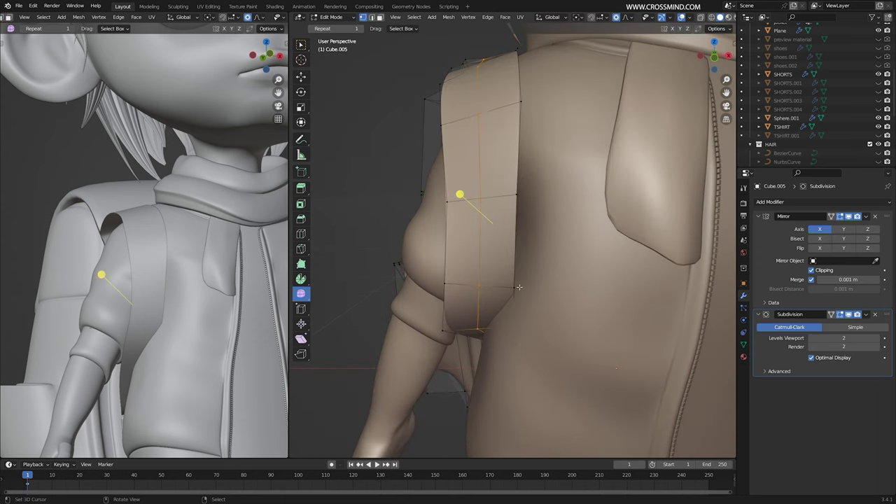
Select the vertices on the strap's lower side edge and move them to shape the curve under the arm
left_click(517, 287)
middle_click_drag(518, 294, 507, 329)
key("shift+z")
key("z")
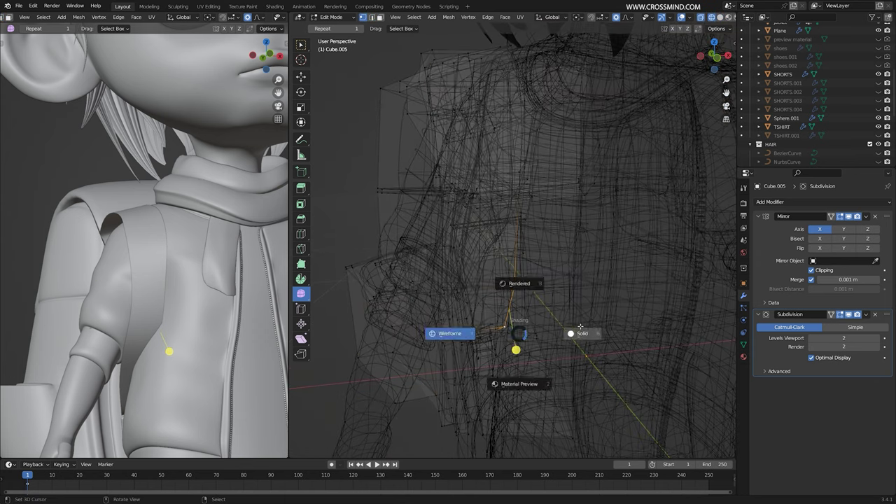
left_click(568, 330)
mouse_move(564, 302)
middle_mouse_down()
mouse_move(549, 322)
mouse_move(508, 330)
mouse_move(535, 332)
mouse_move(504, 320)
mouse_move(580, 324)
middle_mouse_up()
key("g")
left_click(526, 322)
left_click(502, 345)
Check the strap on the isolated backpack, restore the full character and save bag.blend
scroll(502, 345, "down", 4)
key("slash")
left_click(580, 324)
scroll(580, 324, "down", 2)
key("slash")
scroll(571, 294, "down", 2)
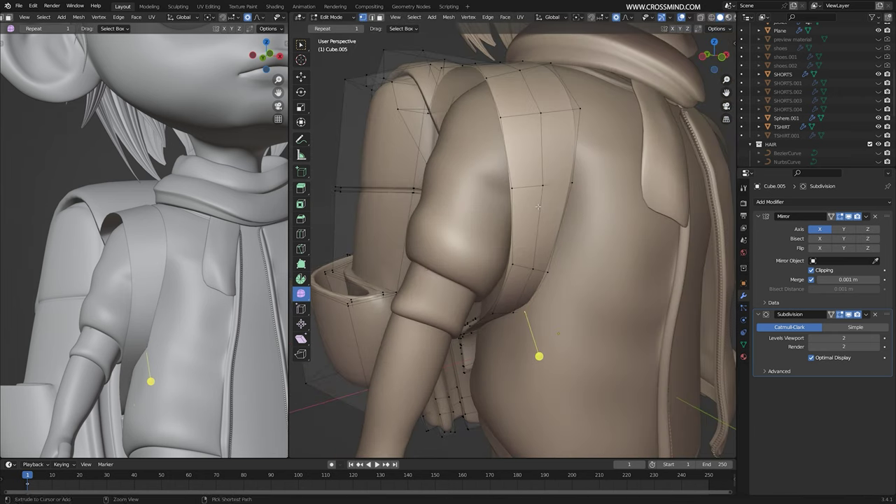
key("ctrl+s")
Select the strap's linked geometry and extrude it along its normals with an offset of 0.0195 m
middle_click_drag(546, 199, 551, 219)
scroll(558, 210, "up", 1)
key("l")
scroll(560, 206, "up", 2)
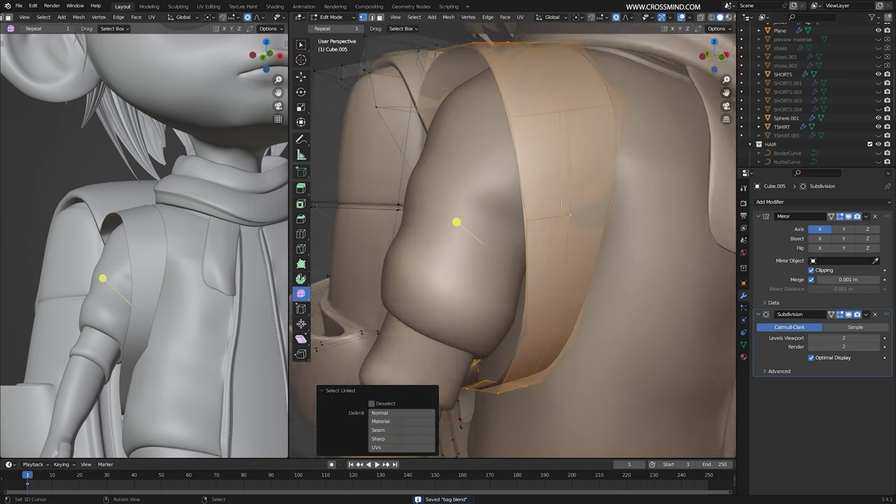
key("alt+e")
left_click(557, 183)
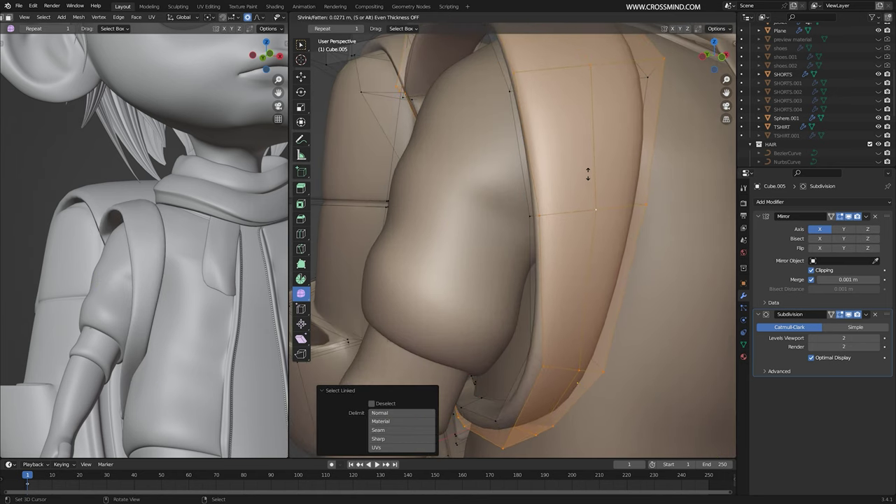
middle_click_drag(584, 175, 540, 172)
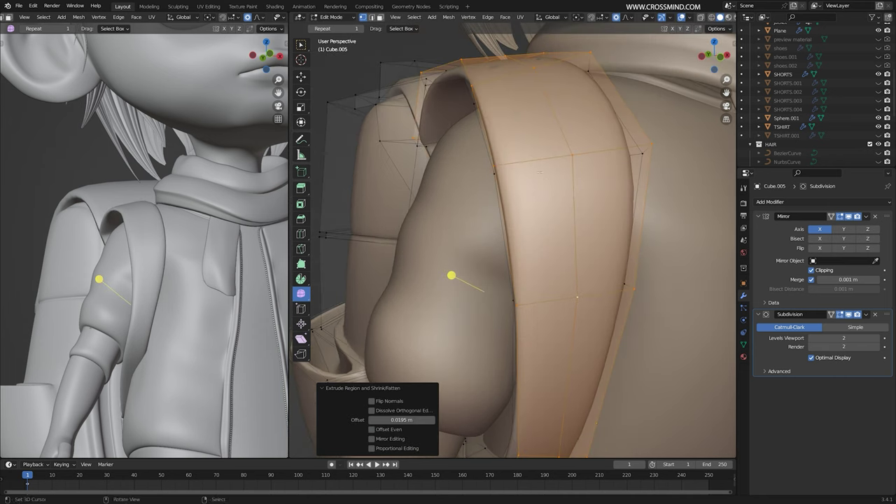
Add a lengthwise loop cut near the thickened strap's outer edge with a slide factor of -0.457
left_click(520, 157)
left_click(504, 164)
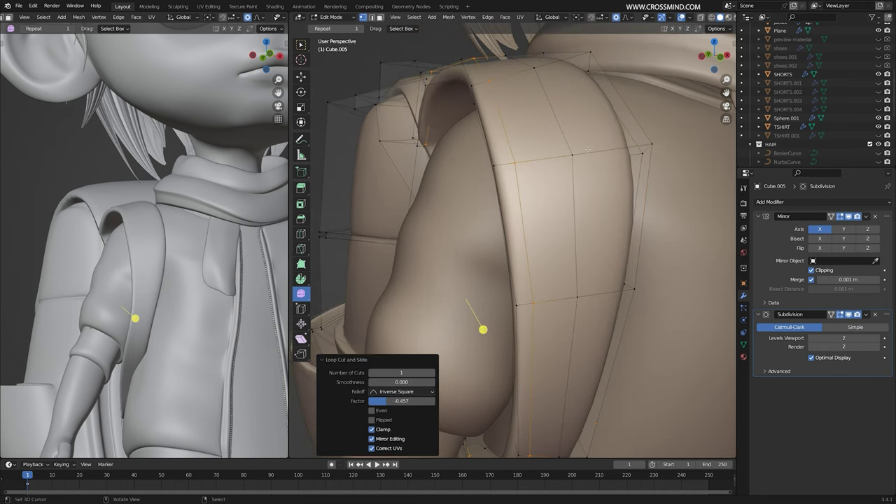
Add a loop cut near the strap's other long edge and offset the face loops on both strap borders along their normals
left_click(600, 149)
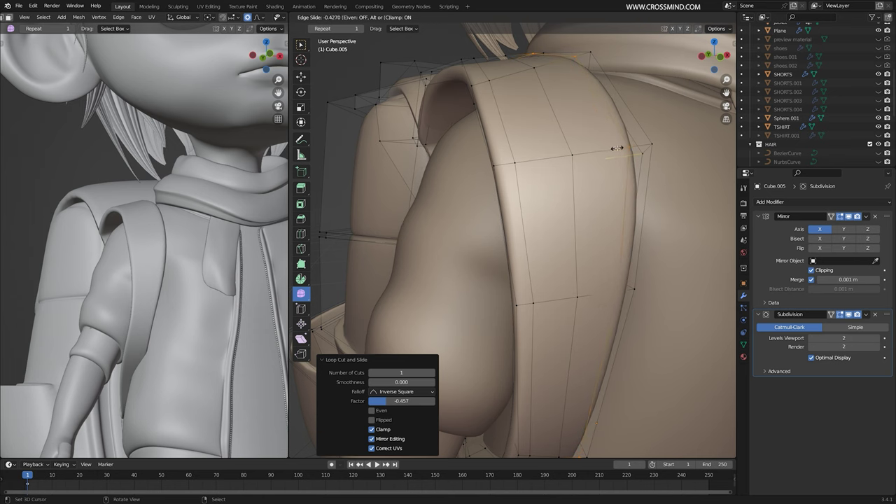
left_click(616, 149)
key("3")
left_click(632, 148, "alt")
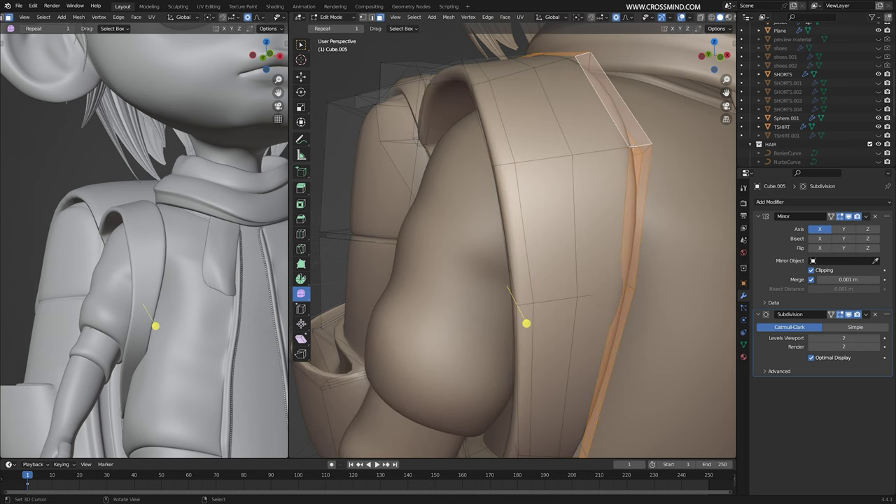
middle_click_drag(510, 162, 536, 168)
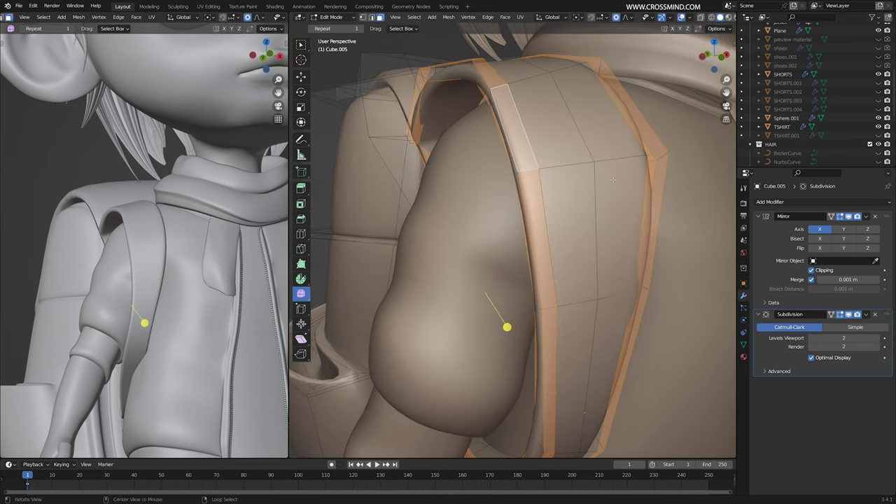
left_click(590, 180)
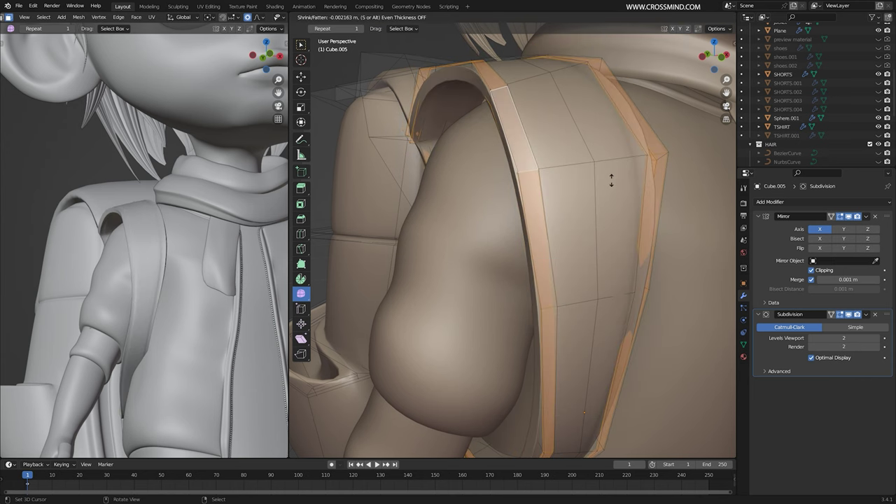
left_click(610, 181)
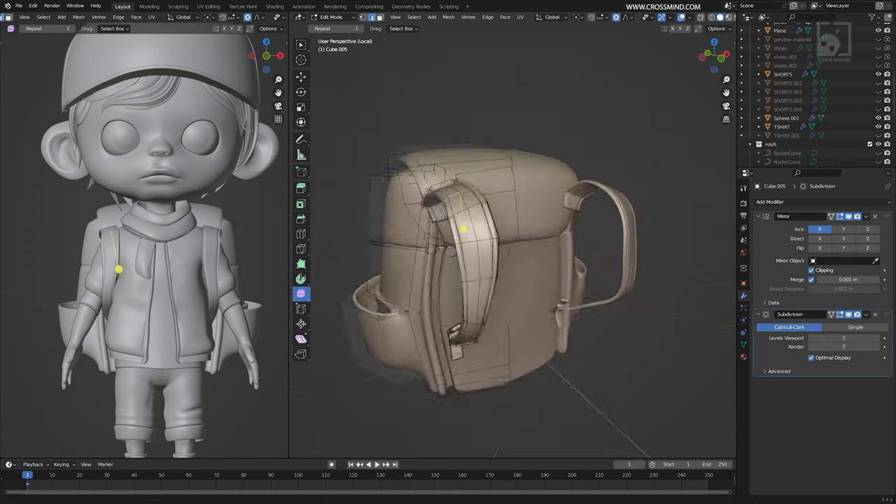
Move the shoulder strap's upper edges with proportional editing at size 0.515 to refine its curve
key("g")
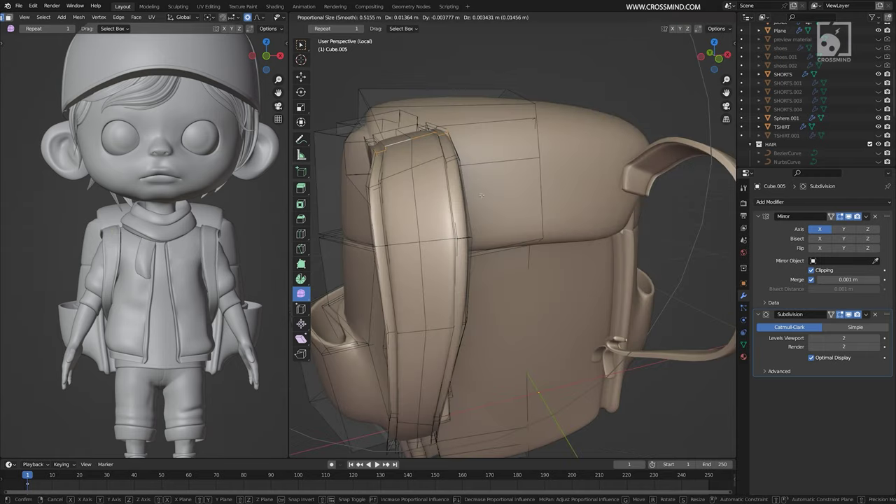
left_click(433, 325)
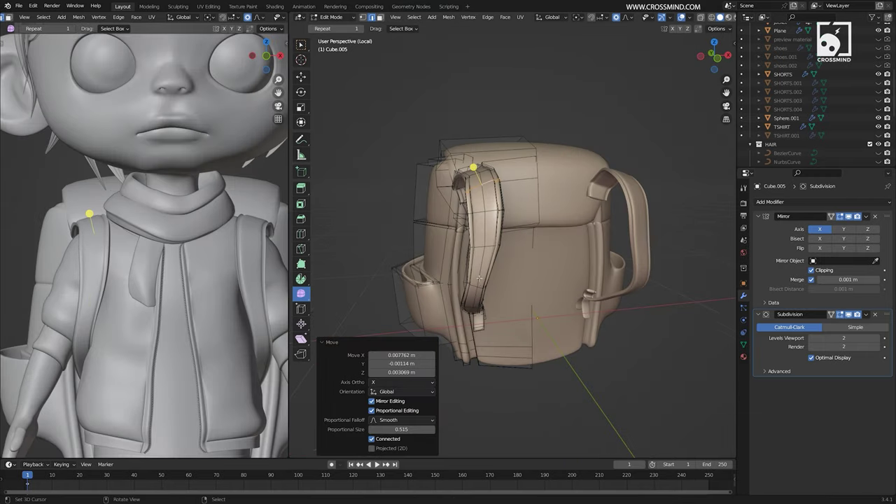
key("g")
left_click(488, 289)
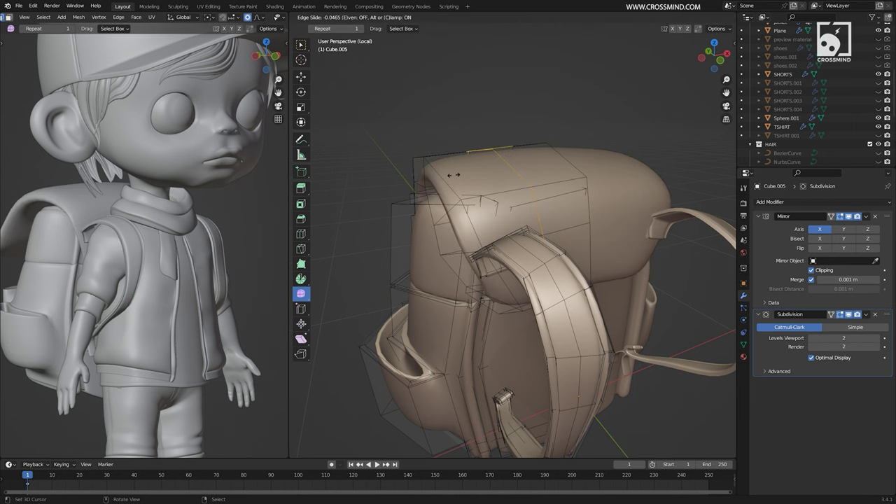
Add a loop cut across the cover flap and extrude the flap's side faces outward along their normals
left_click(429, 186)
key("alt+e")
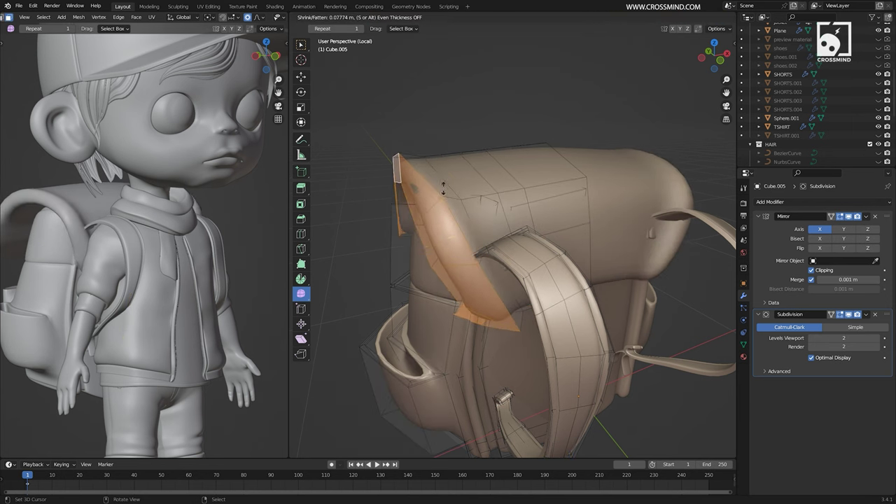
left_click(420, 233)
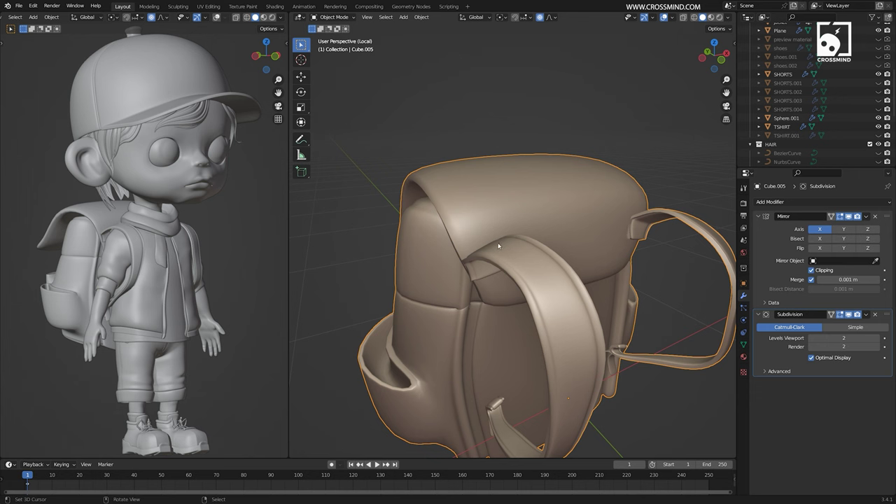
Turn off proportional editing and duplicate the edges along the side pocket's inner rim as the start of a pocket flap
middle_click_drag(498, 245, 454, 313)
key("Tab")
scroll(448, 255, "up", 4)
middle_click_drag(448, 255, 483, 206)
scroll(448, 237, "down", 4)
left_click(408, 237)
middle_click_drag(406, 217, 508, 205)
right_click(474, 268, "ctrl")
key("o")
key("2")
right_click(551, 227)
right_click(565, 244, "shift")
key("shift+d")
left_click(501, 212)
Extrude the duplicated edges outward over the side pocket and down its outer face in successive segments
key("1")
key("2")
scroll(509, 206, "up", 2)
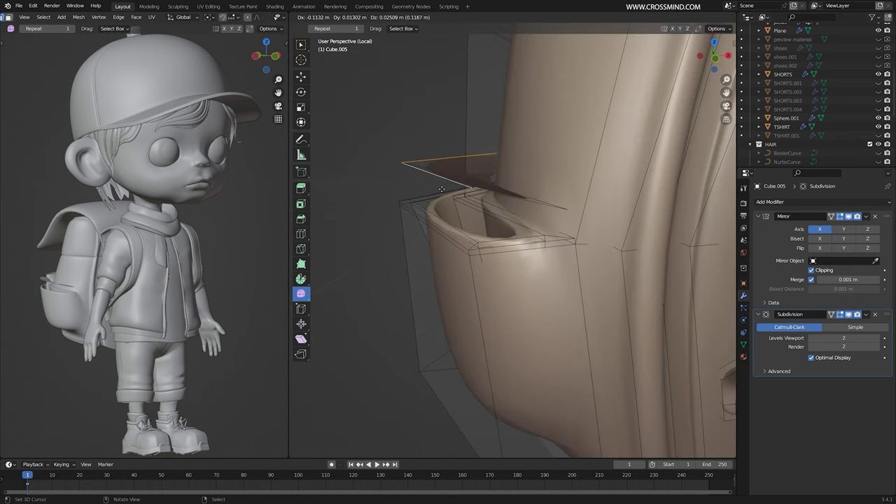
left_click(402, 192)
key("e")
left_click(387, 262)
key("e")
left_click(389, 311)
middle_click_drag(408, 240, 457, 263)
Select the side pocket flap's linked geometry and flip its normals
key("3")
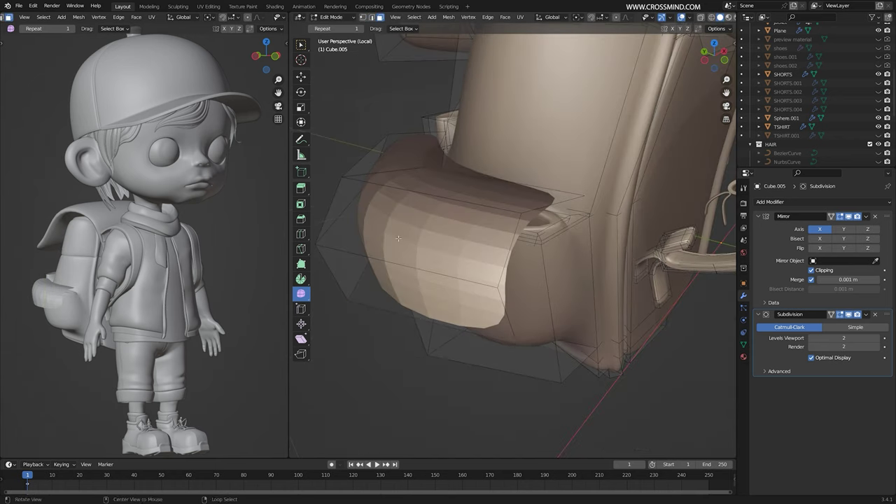
left_click(398, 239)
key("l")
middle_click_drag(481, 216, 490, 211)
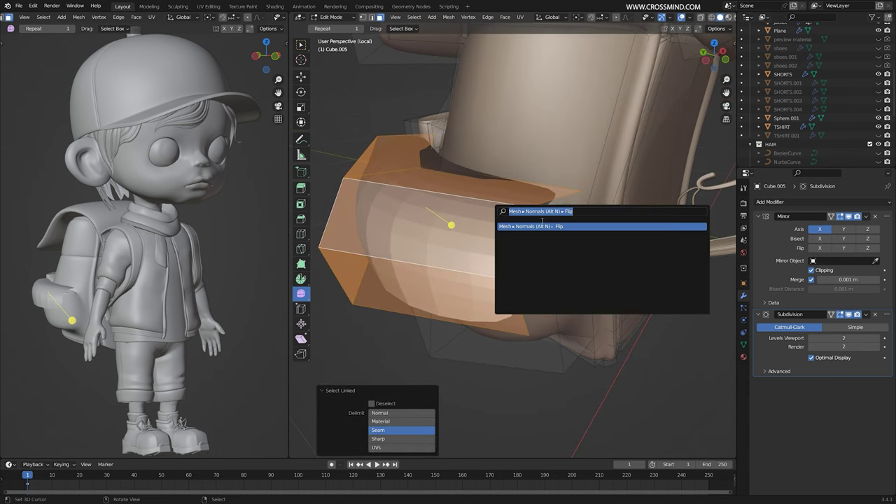
key("Return")
mouse_move(541, 220)
middle_mouse_down()
mouse_move(496, 201)
mouse_move(506, 205)
mouse_move(516, 270)
mouse_move(553, 245)
mouse_move(543, 218)
middle_mouse_up()
key("Tab")
left_click(521, 207)
key("Tab")
Move the pocket flap's border vertices to shape its outline over the side pocket
key("1")
left_click(541, 216)
key("g")
left_click(545, 218)
left_click(449, 320)
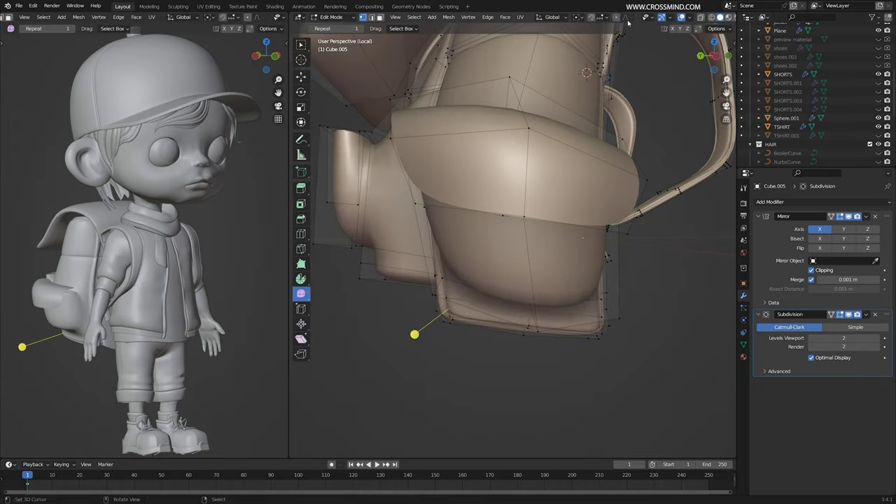
Enable proportional editing, undo the last change and try to move an edge of the pocket flap
left_click(616, 18)
key("g")
right_click(616, 273)
key("2")
middle_click_drag(616, 273, 546, 231)
key("ctrl+z")
left_click(543, 276)
key("g")
left_click(543, 276)
middle_click_drag(542, 277, 516, 277)
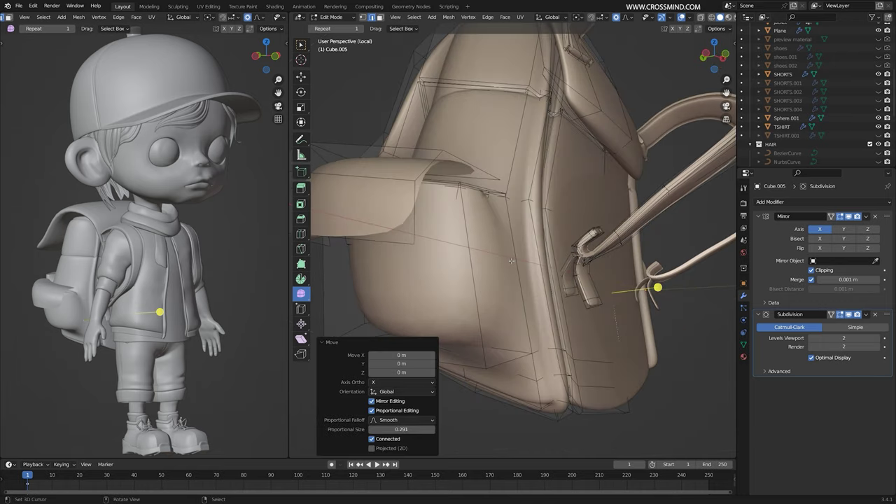
Display the subdivided surface on the edit cage and bevel the side pocket's seam edge loop with a width of 0.00137 m
left_click(523, 324)
middle_click_drag(524, 324, 518, 242, "shift")
left_click(848, 315)
left_click(467, 282)
middle_click_drag(468, 281, 420, 322)
left_click(462, 280, "alt")
left_click(848, 315)
middle_click_drag(462, 266, 602, 256)
key("ctrl+b")
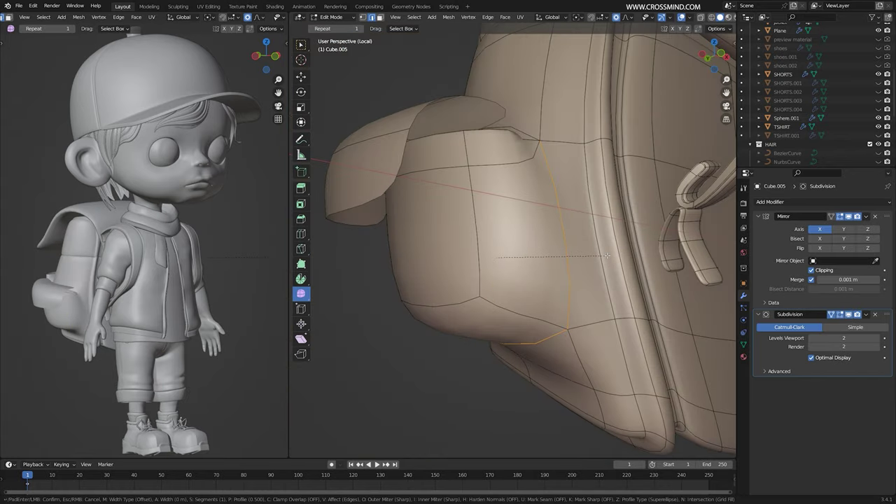
left_click(616, 254)
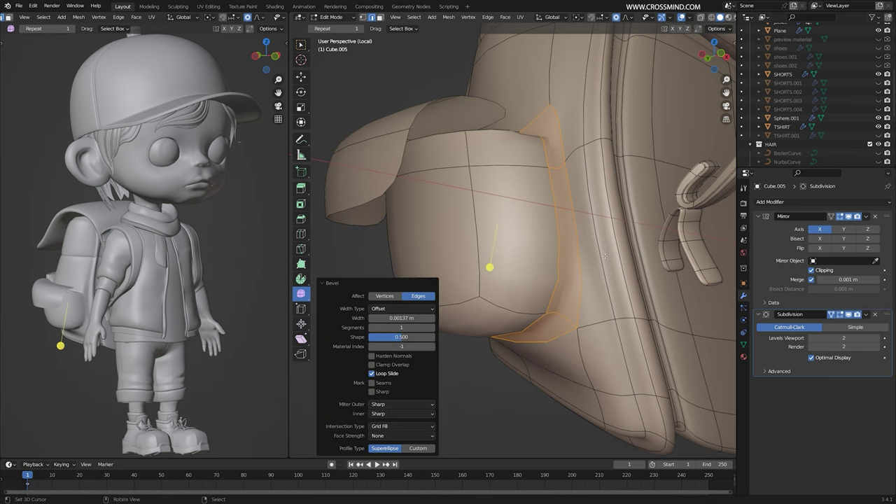
scroll(530, 222, "down", 2)
Extend the pocket flap's rear edge down to the bag's side and reposition a new loop cut to arch it
middle_click_drag(530, 222, 546, 142)
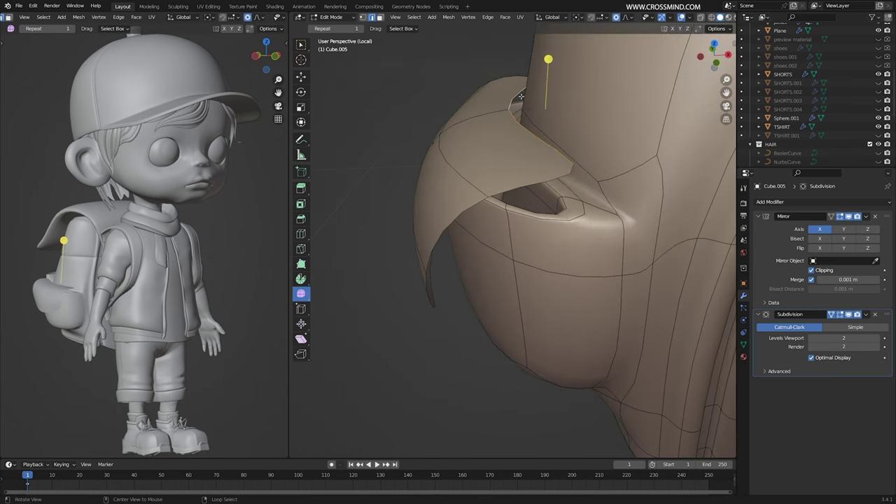
middle_click_drag(521, 96, 548, 126)
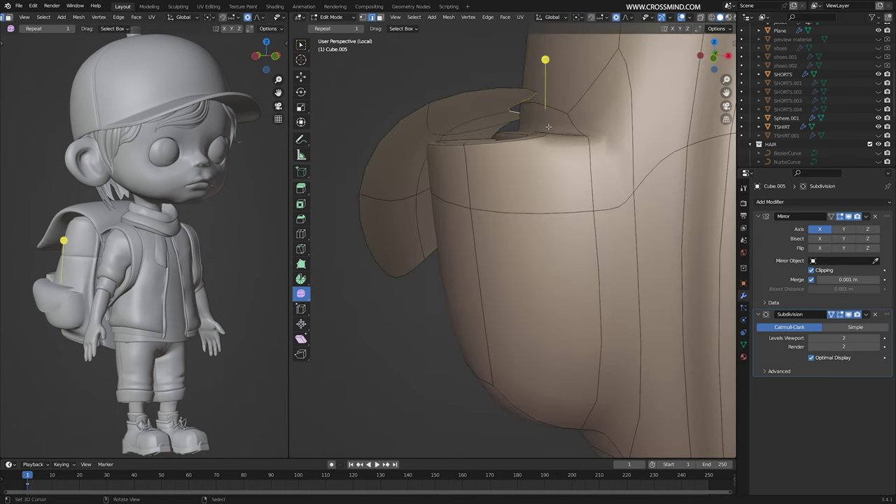
left_click(563, 183)
middle_click_drag(564, 184, 500, 155)
key("g")
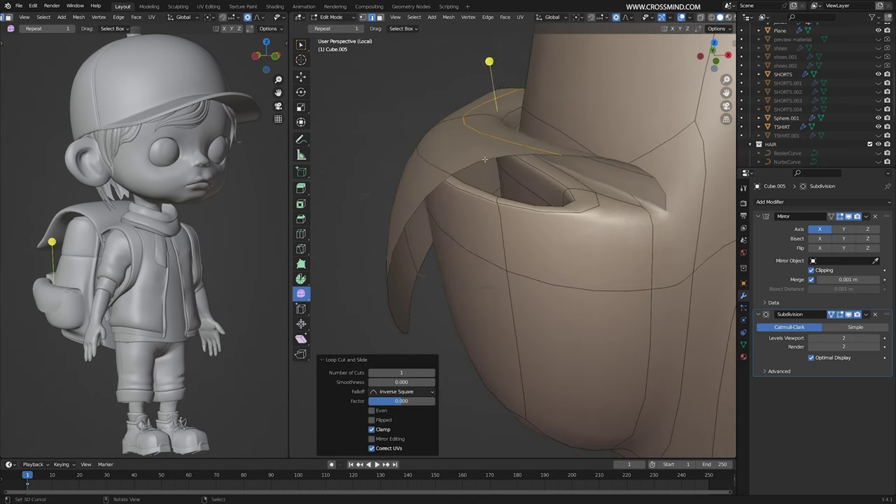
left_click(480, 158)
Move the pocket flap's edge and corner vertices with proportional editing at size 0.093 to round its shape
middle_click_drag(480, 158, 587, 108)
key("1")
left_click(620, 273)
key("g")
left_click(595, 269)
left_click(595, 270)
middle_click_drag(595, 269, 394, 245)
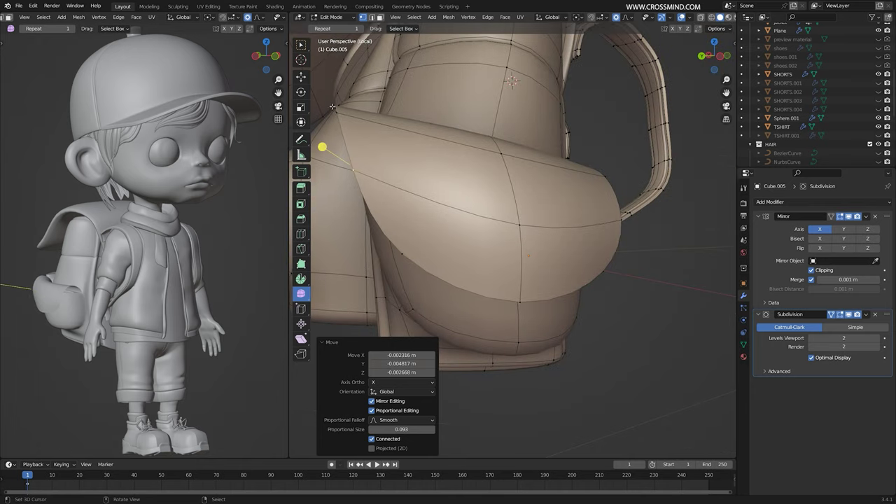
mouse_move(334, 110)
right_mouse_down()
mouse_move(345, 105)
mouse_move(365, 123)
right_mouse_up()
Select the pocket flap's linked geometry and extrude it along its normals with an offset of 0.0237 m
key("3")
middle_click_drag(366, 123, 519, 205)
right_click(570, 202)
key("l")
key("alt+e")
left_click(522, 203)
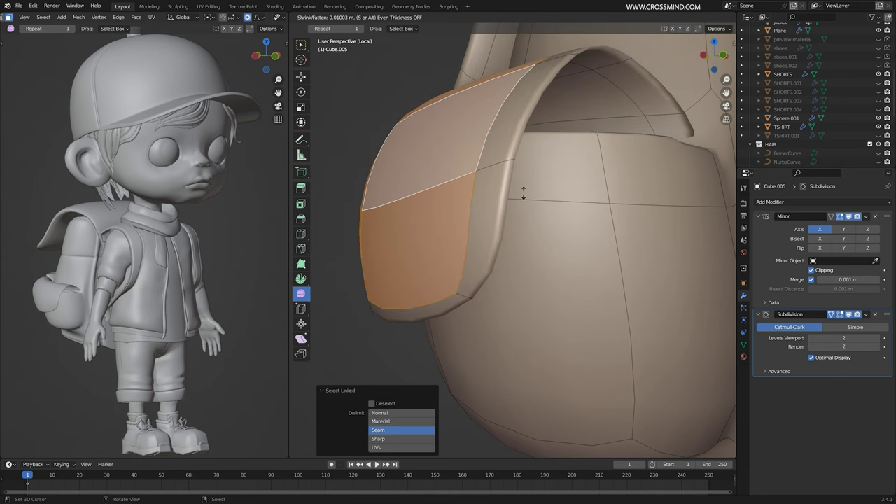
left_click(528, 187)
scroll(529, 187, "down", 3)
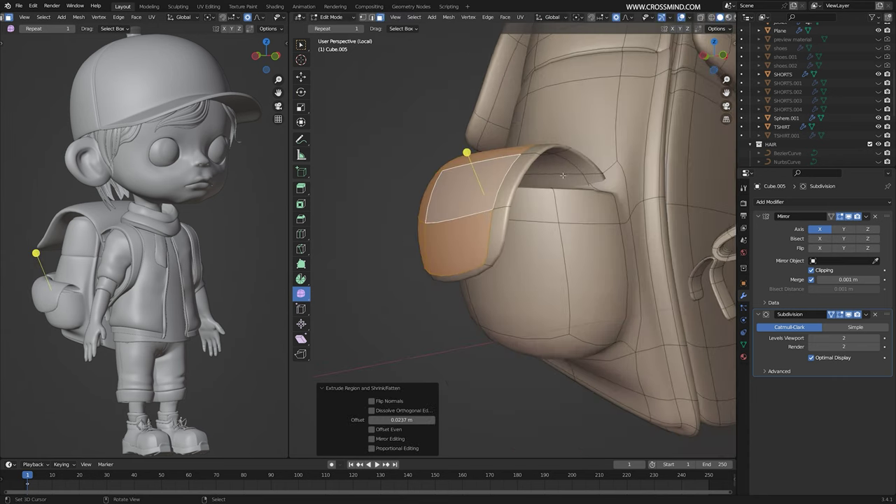
Reposition the thickened flap over the side pocket and save bag.blend
middle_click_drag(527, 184, 507, 184)
key("l")
key("g")
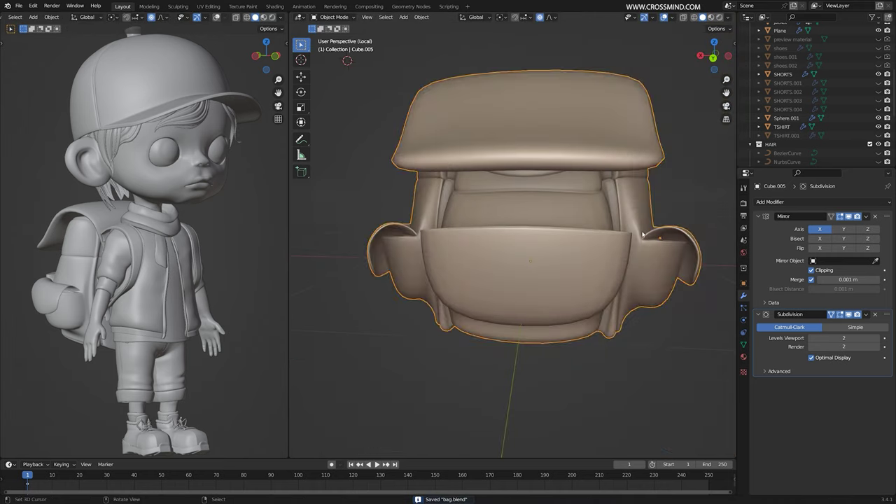
key("alt+a")
Move edges on the large center pocket with proportional editing to smooth its outline, then bring back the full character
middle_click_drag(595, 234, 392, 250)
scroll(494, 203, "up", 2)
right_click(476, 224)
key("Tab")
key("g")
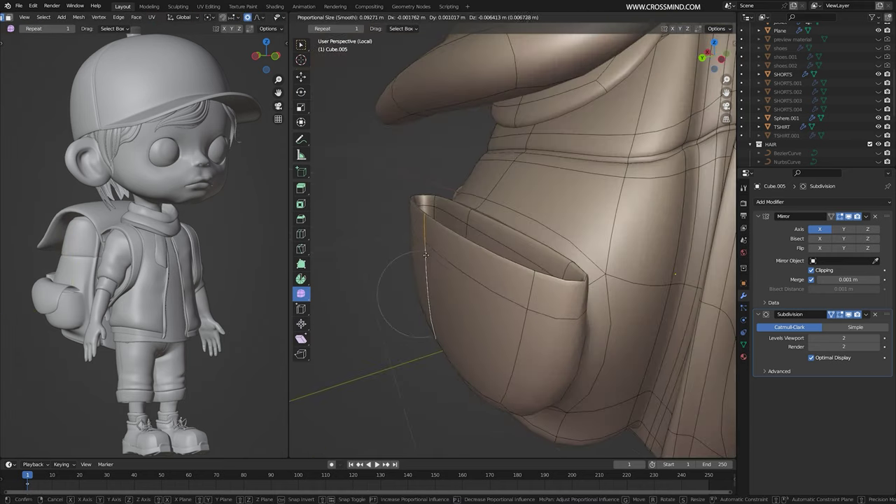
left_click(435, 303)
middle_click_drag(435, 301, 545, 253)
scroll(520, 308, "down", 2)
scroll(560, 259, "up", 3)
key("g")
left_click(546, 253)
key("Tab")
key("KP_Divide")
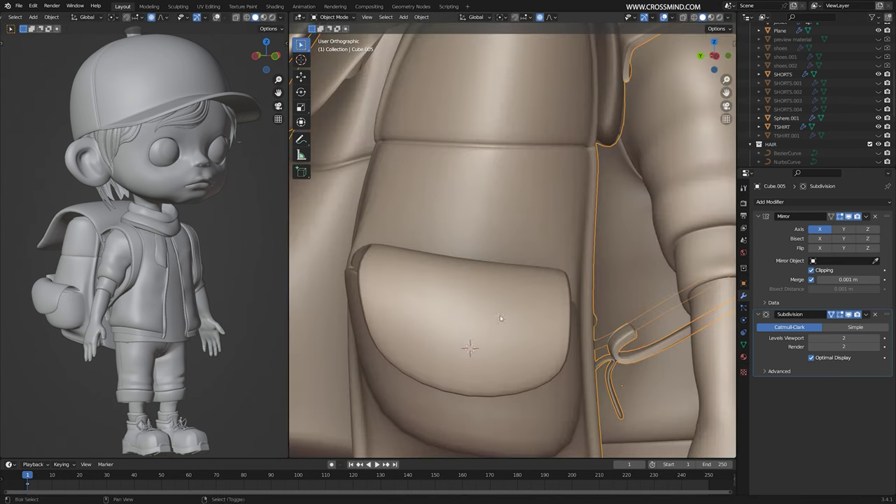
Add a plane to the backpack mesh at the center of the side pocket flap and move it lower on the flap
middle_click_drag(470, 348, 472, 262)
key("shift+a")
mouse_move(472, 265)
key("Escape")
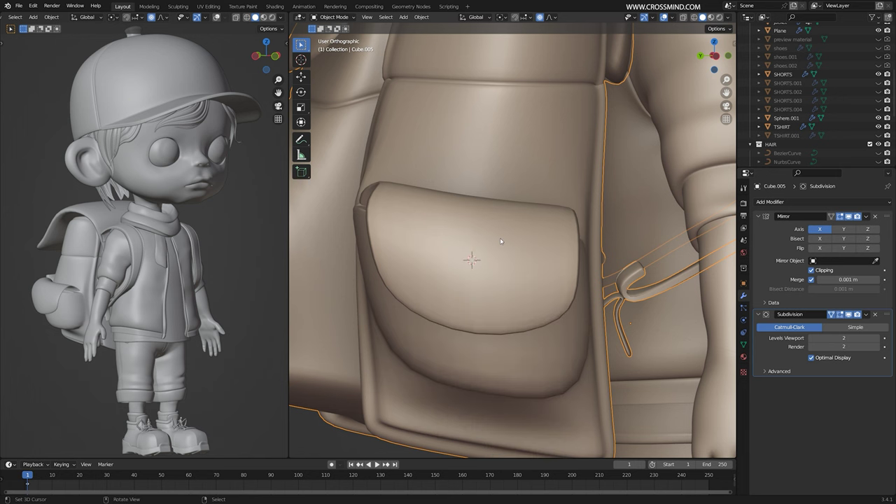
key("Tab")
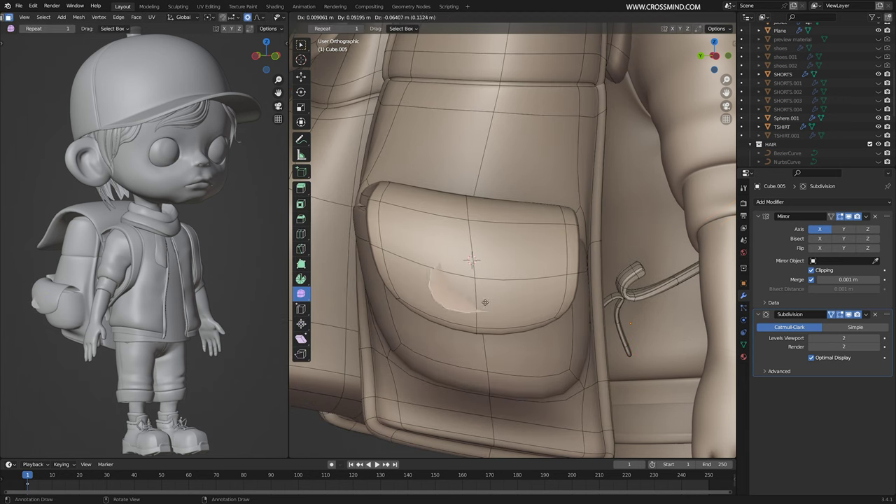
left_click(485, 303)
Rotate the plane toward the flap's angle and move it clear of the pocket's outer surface
middle_click_drag(485, 303, 402, 302)
key("r")
left_click(448, 304)
key("g")
left_click(459, 302)
middle_click_drag(459, 303, 536, 252)
Apply LoopTools Circle to the plane and rotate it by -26.4° in the view to match the pocket's direction
right_click(543, 234)
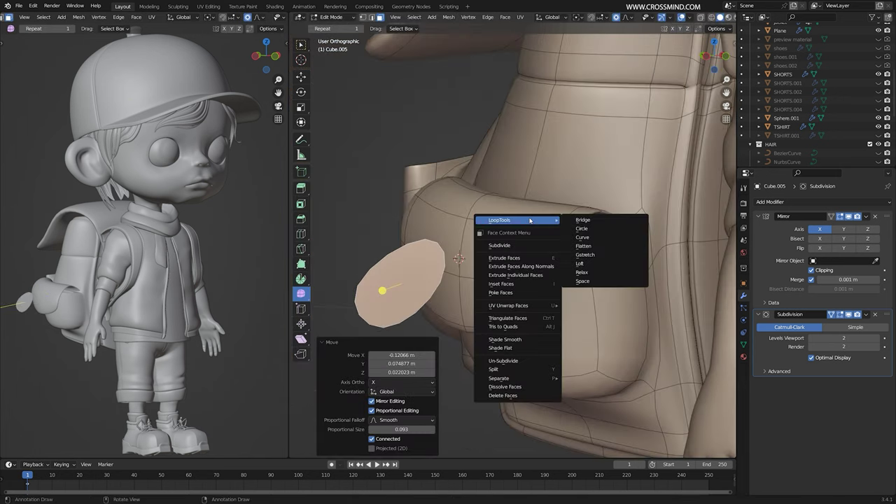
left_click(604, 229)
middle_click_drag(604, 229, 532, 234)
key("r")
left_click(446, 234)
middle_click_drag(446, 234, 483, 290)
key("r")
middle_click_drag(397, 288, 452, 257)
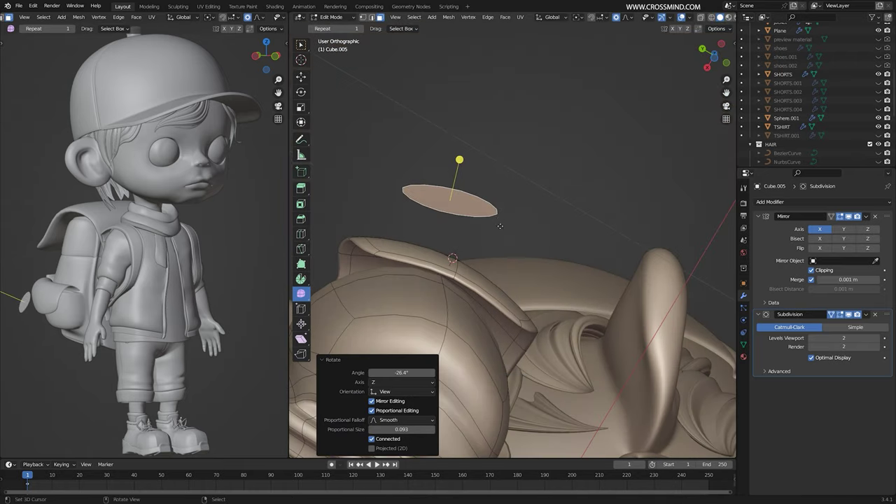
Move the plane against the side pocket flap's lower edge and rotate it to follow the flap's slope
key("g")
left_click(476, 313)
middle_click_drag(476, 314, 539, 285)
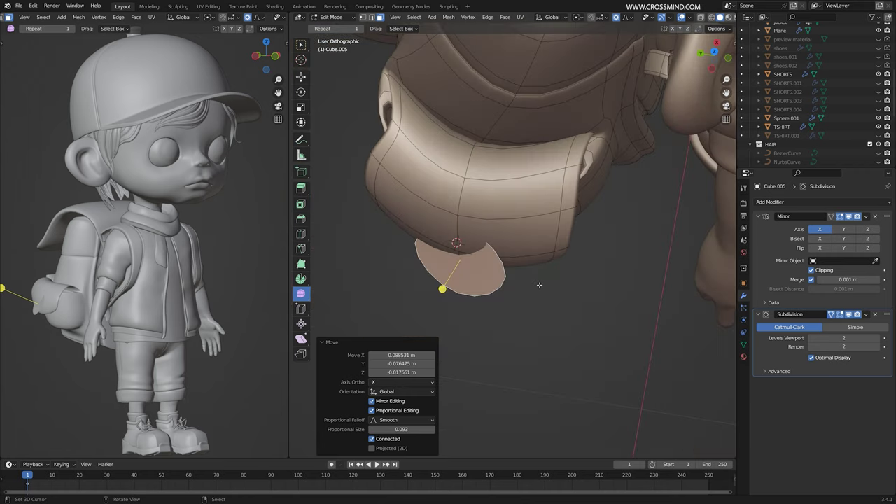
left_click(553, 243)
middle_click_drag(553, 242, 535, 171)
key("r")
left_click(482, 210)
key("g")
left_click(462, 227)
middle_click_drag(459, 228, 547, 242)
Subdivide the plane with one cut and scale its corner vertices to 0.689 to form a round disc
right_click(502, 240)
left_click(478, 252)
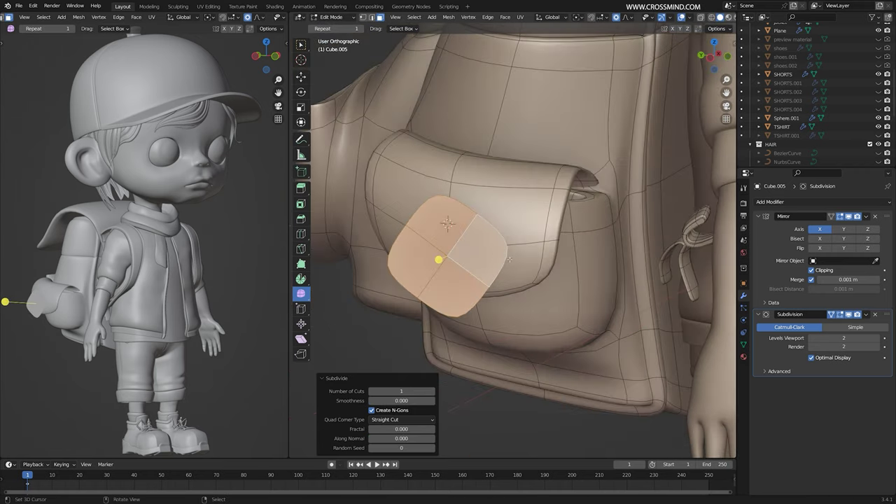
key("1")
right_click(508, 244)
right_click(436, 195, "shift")
right_click(387, 266, "shift")
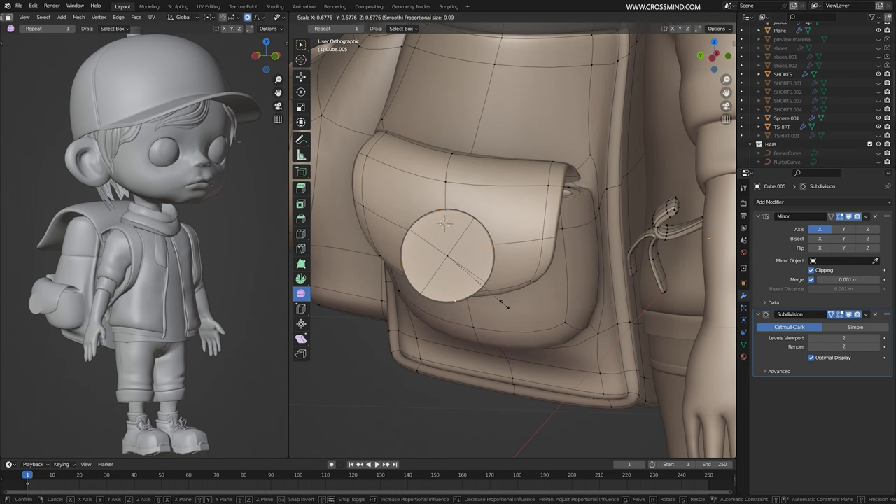
left_click(506, 306)
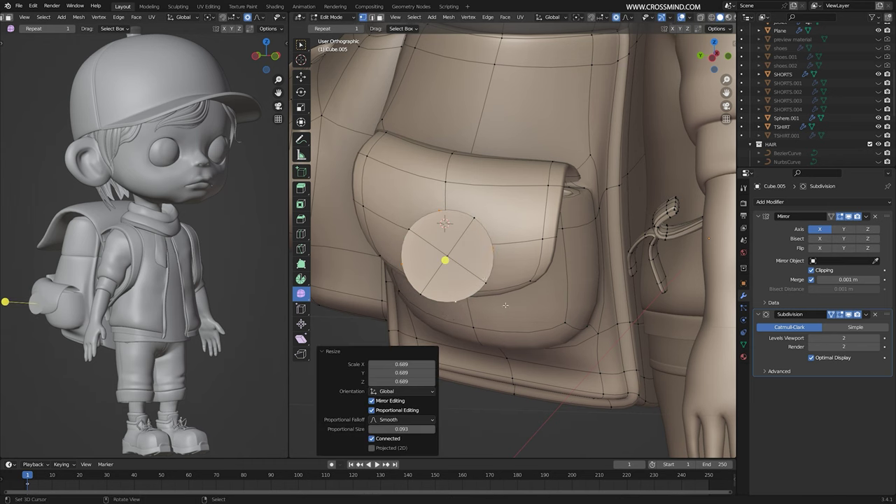
Inset the disc's faces individually with a thickness of 0.06781 m
left_click(547, 255)
middle_click_drag(478, 308, 494, 305)
scroll(496, 302, "up", 2)
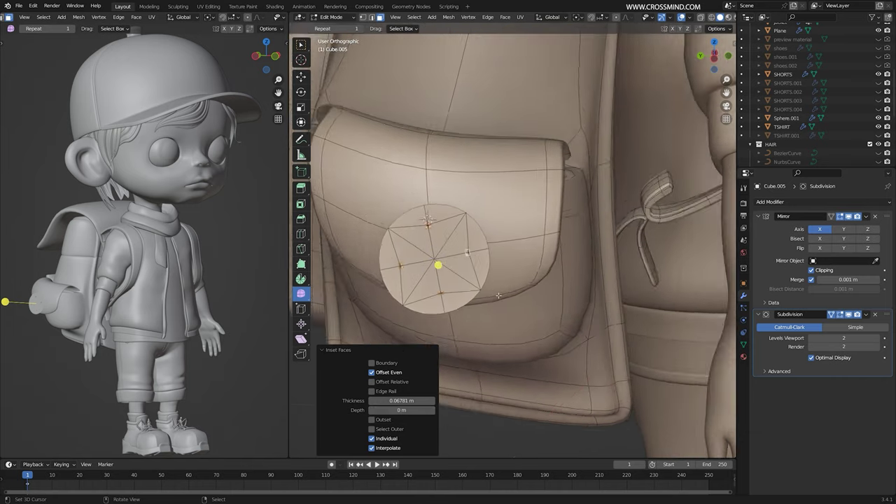
Redo the disc's individual face inset at 0.0173 m, scale the four inner faces to 0.703 and delete them as holes
key("ctrl+z")
key("i")
left_click(532, 259)
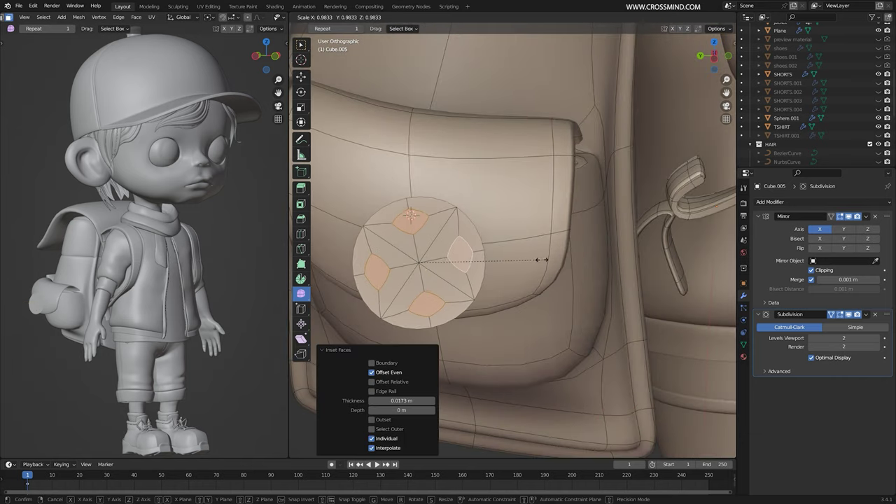
left_click(507, 261)
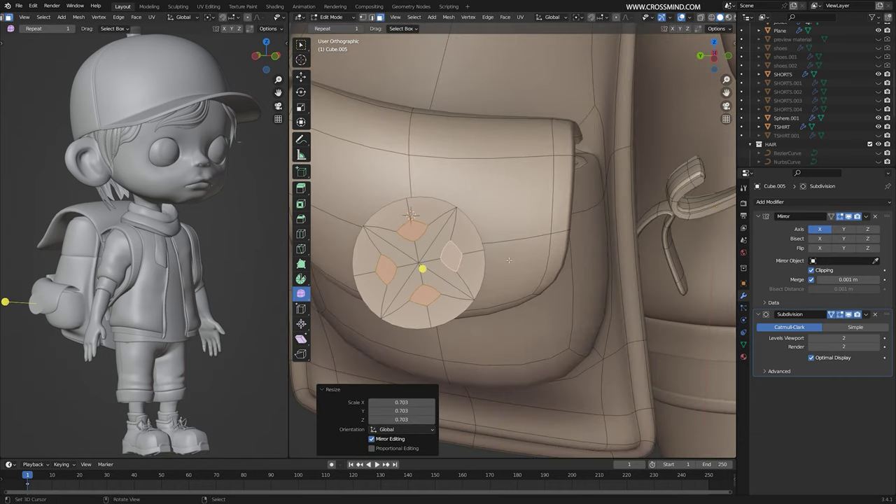
key("x")
left_click(508, 260)
Select the linked disc faces and extrude them along their normals to give the button thickness
middle_click_drag(509, 260, 458, 262)
key("a")
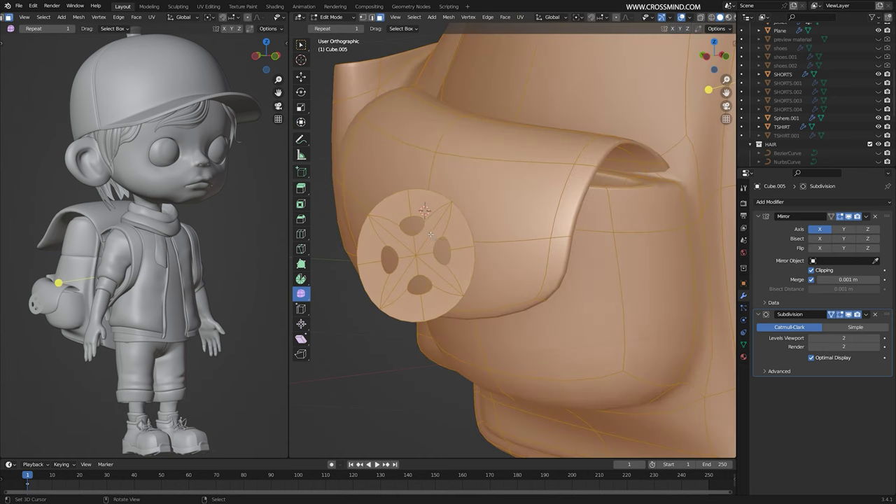
right_click(425, 249)
key("l")
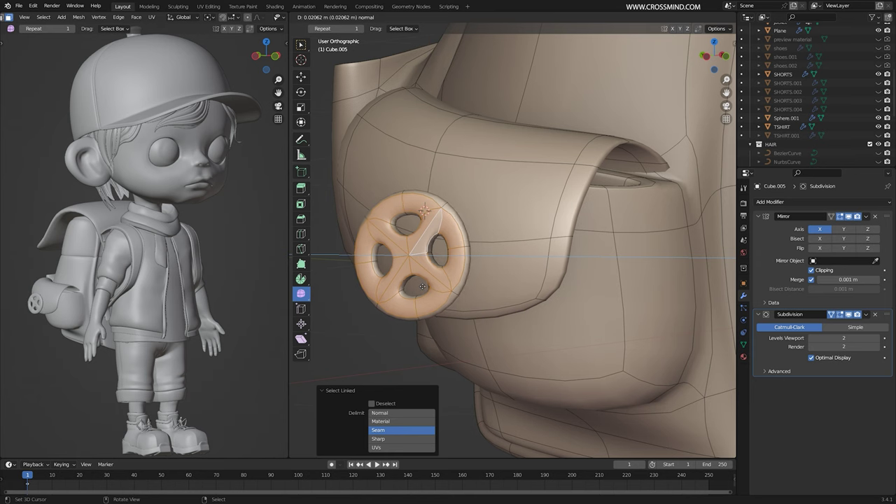
left_click(423, 286)
Extrude the button's outer ring of faces along the normals to form a raised rim
key("l")
key("alt+a")
right_click(445, 205, "alt")
middle_click_drag(435, 204, 458, 208)
key("e")
right_click(486, 263)
key("ctrl+z")
key("alt+e")
left_click(493, 269)
left_click(499, 262)
right_click(473, 254, "alt")
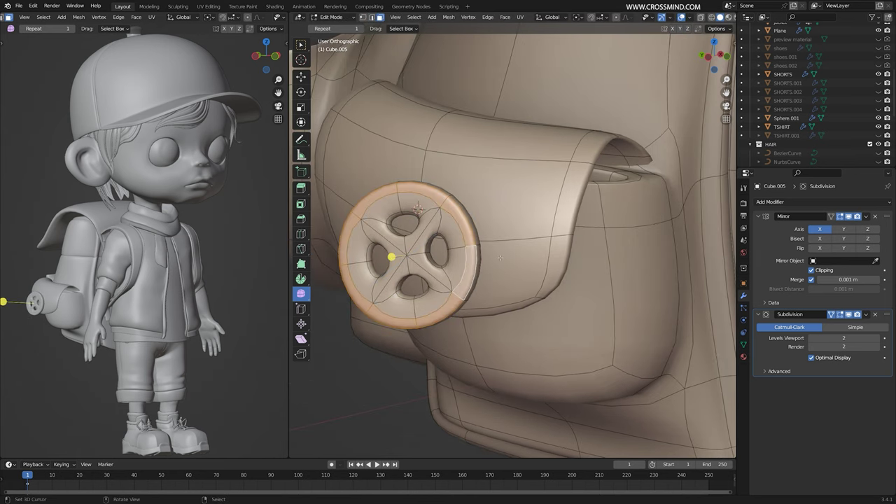
left_click(478, 254)
Scale the edge loop just inside the button's rim to 0.870
key("2")
right_click(442, 209)
key("s")
left_click(450, 311)
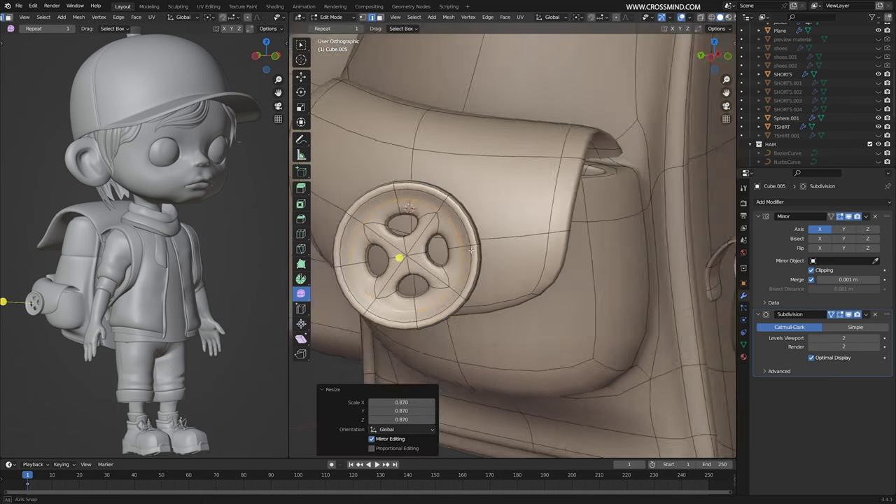
Move, rotate and scale the whole button to sit near the side pocket flap's lower edge, and save the file
middle_click_drag(450, 301, 364, 269)
key("l")
key("g")
left_click(448, 262)
middle_click_drag(455, 262, 569, 312)
key("r")
left_click(616, 270)
key("s")
left_click(573, 294)
key("g")
left_click(568, 297)
key("ctrl+s")
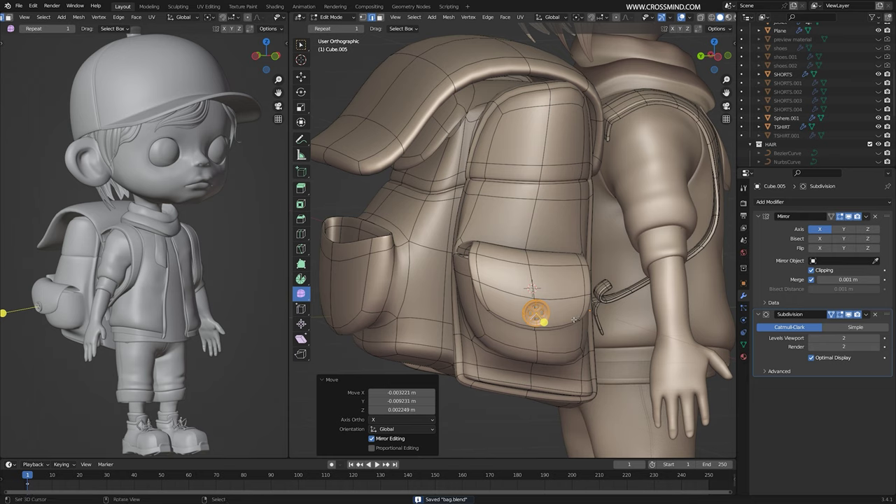
Duplicate the pocket button, then move and rotate the copy toward the backpack's main cover flap
scroll(518, 301, "down", 5)
middle_click_drag(469, 297, 521, 296)
key("shift+d")
left_click(386, 275)
middle_click_drag(389, 277, 595, 305)
scroll(598, 317, "up", 5)
mouse_move(578, 297)
middle_mouse_down()
mouse_move(595, 315)
mouse_move(633, 319)
mouse_move(646, 282)
mouse_move(595, 294)
middle_mouse_up()
key("g")
left_click(560, 133)
key("r")
left_click(567, 126)
key("g")
left_click(574, 119)
Rotate and move the copied button onto the cover flap's surface near its lower edge, and save the file
left_click(466, 205)
middle_click_drag(466, 204, 662, 269)
key("r")
left_click(471, 162)
key("g")
left_click(452, 168)
scroll(595, 245, "up", 3)
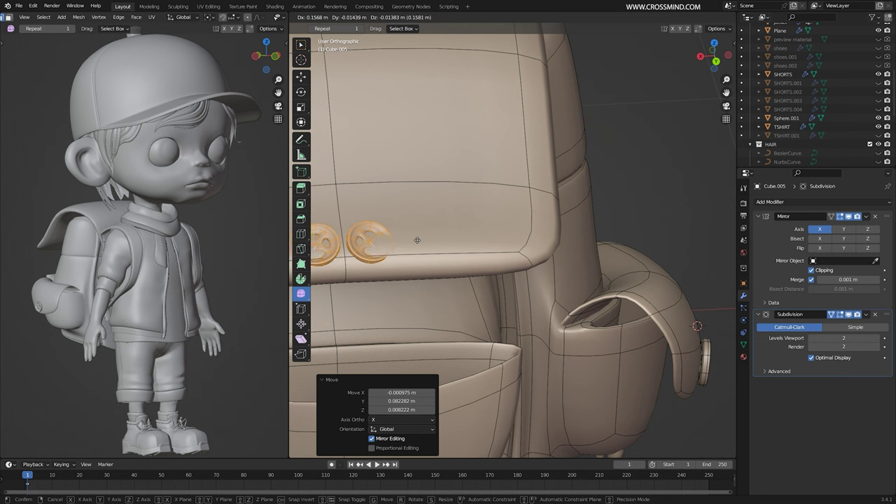
key("Tab")
middle_click_drag(587, 252, 506, 271)
scroll(506, 271, "down", 3)
key("ctrl+s")
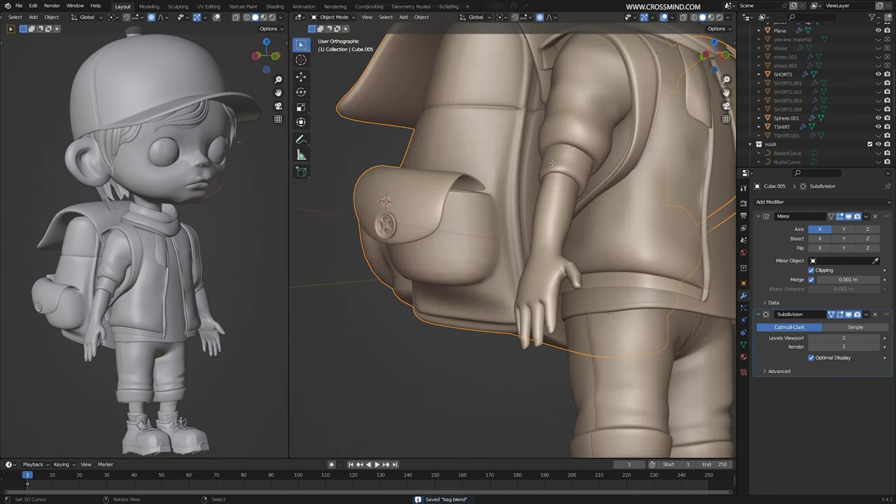
Extrude an edge in several segments into a curved strip over the backpack's top, beside the shoulder strap
key("Tab")
middle_click_drag(551, 163, 586, 381, "shift")
middle_click_drag(619, 145, 557, 155)
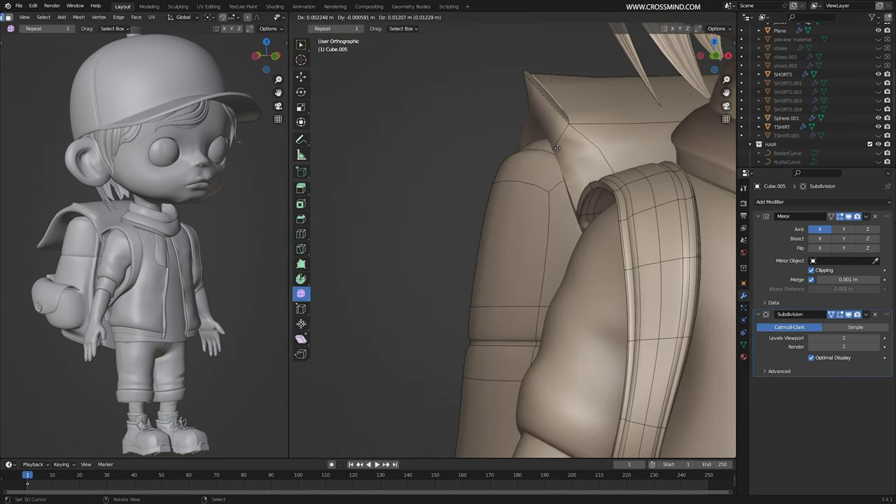
middle_click_drag(588, 129, 539, 130)
left_click(575, 115)
key("e")
left_click(505, 188)
middle_click_drag(509, 191, 553, 178)
key("e")
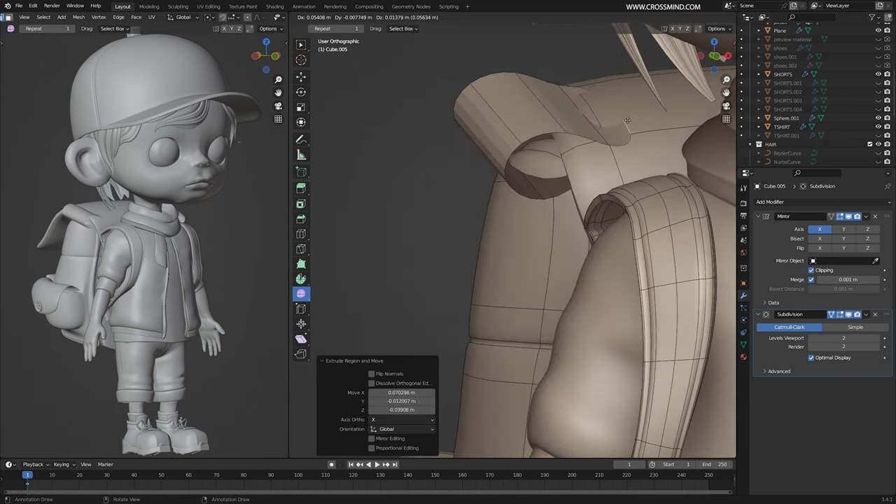
middle_click_drag(626, 130, 599, 133)
Add a loop cut to the curved strip and move its selected faces along the Y axis
key("ctrl+r")
key("3")
right_click(596, 116, "alt")
right_click(604, 117, "alt")
middle_click_drag(678, 124, 515, 231)
left_click(636, 114)
key("g")
key("y")
left_click(620, 126)
Select the linked strip geometry, scale it and reposition it on top of the backpack
key("l")
left_click(601, 140)
key("l")
key("s")
left_click(611, 165)
key("g")
left_click(558, 146)
Duplicate an edge near the backpack's tall side compartment and extrude it to start a surrounding band
right_click(504, 262)
middle_click_drag(504, 261, 475, 228)
right_click(427, 212, "shift")
middle_click_drag(426, 213, 504, 259)
key("shift+d")
key("e")
key("g")
Continue extruding the band's end edge around the side compartment, checking its placement in wireframe
middle_click_drag(500, 297, 419, 274)
right_click(329, 273)
key("e")
middle_click_drag(329, 273, 385, 264)
key("g")
key("e")
key("z")
key("g")
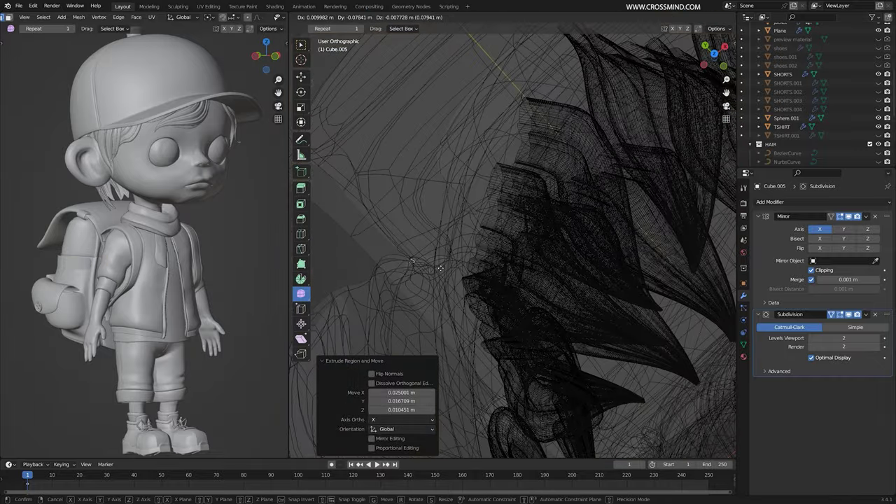
Extrude the band's remaining segments toward the backpack body and adjust their positions to follow the side compartment
key("z")
mouse_move(504, 301)
middle_mouse_down()
mouse_move(553, 270)
mouse_move(419, 279)
middle_mouse_up()
key("e")
left_click(557, 276)
middle_click_drag(557, 275, 434, 284)
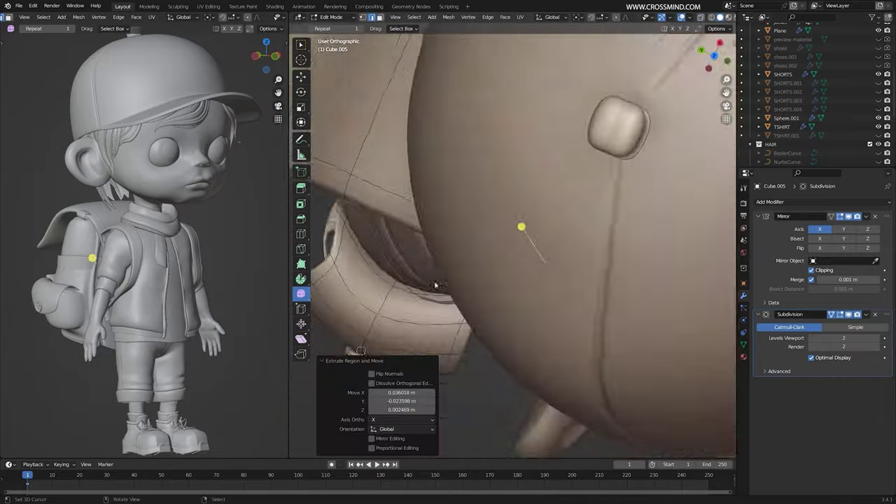
key("z")
key("e")
key("z")
middle_click_drag(518, 302, 486, 201)
key("g")
left_click(508, 237)
key("g")
left_click(490, 245)
Select the linked band geometry, thicken it around the side compartment, and save the file
scroll(490, 245, "down", 3)
key("a")
key("3")
key("l")
left_click(477, 252)
key("Tab")
key("w")
key("ctrl+s")
Place the 3D cursor in the empty space beside the side compartment's band in front view
scroll(500, 264, "up", 3)
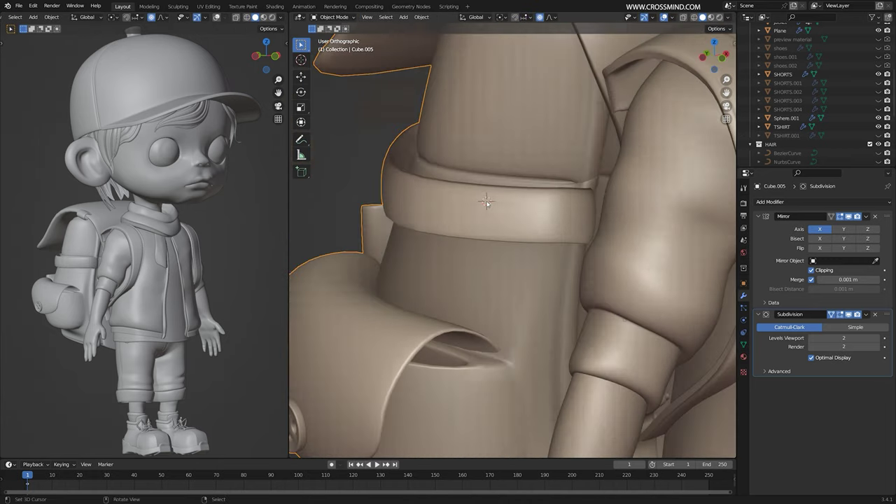
key("shift+a")
key("Tab")
key("2")
key("KP_1")
right_click(470, 192)
middle_click_drag(483, 233, 535, 245, "shift")
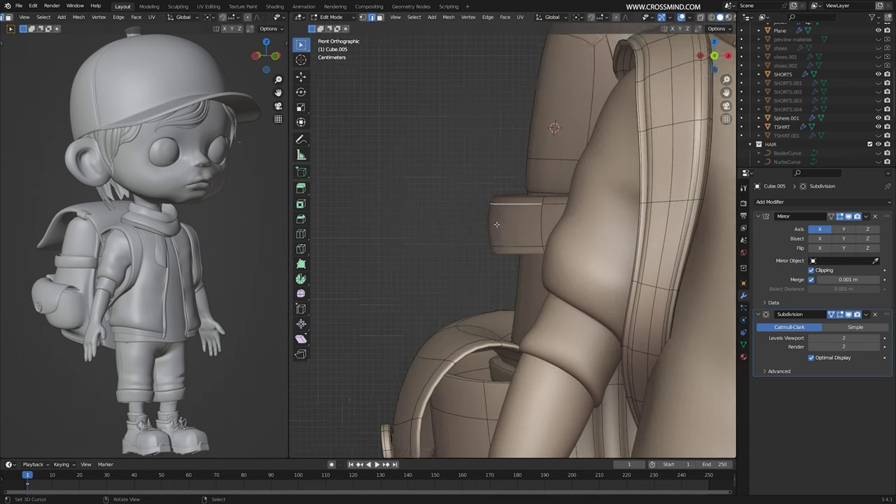
scroll(495, 224, "up", 1)
left_click(441, 198)
key("ctrl+z")
scroll(441, 212, "up", 2)
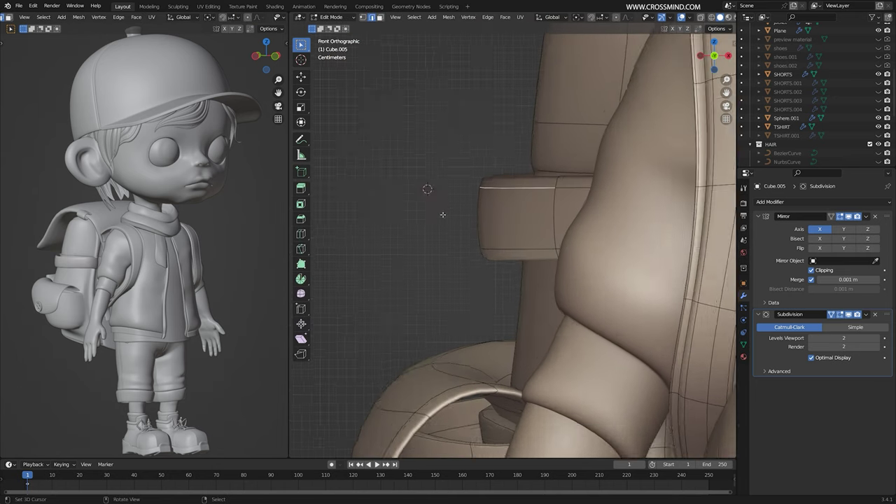
Draw a chain of vertices outlining an elongated loop beside the band, and close it with an edge
key("1")
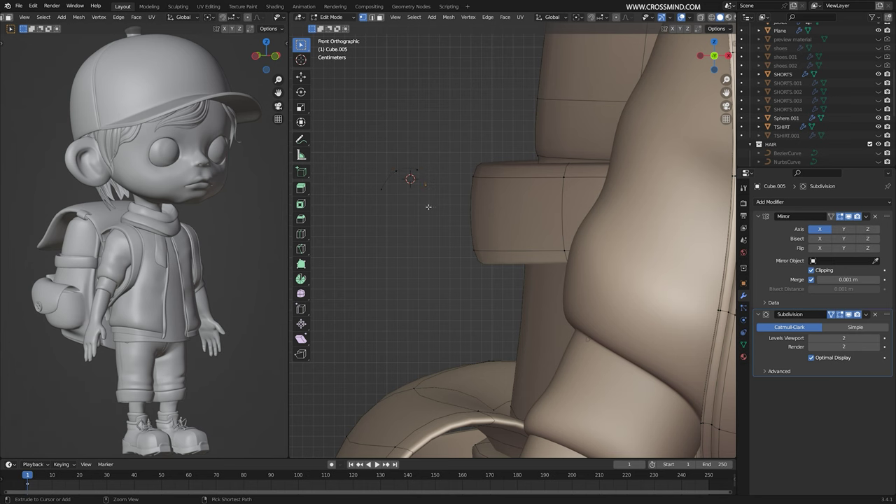
right_click(410, 249, "ctrl")
middle_click_drag(409, 252, 505, 252, "shift")
scroll(500, 253, "up", 3)
right_click(491, 282, "ctrl")
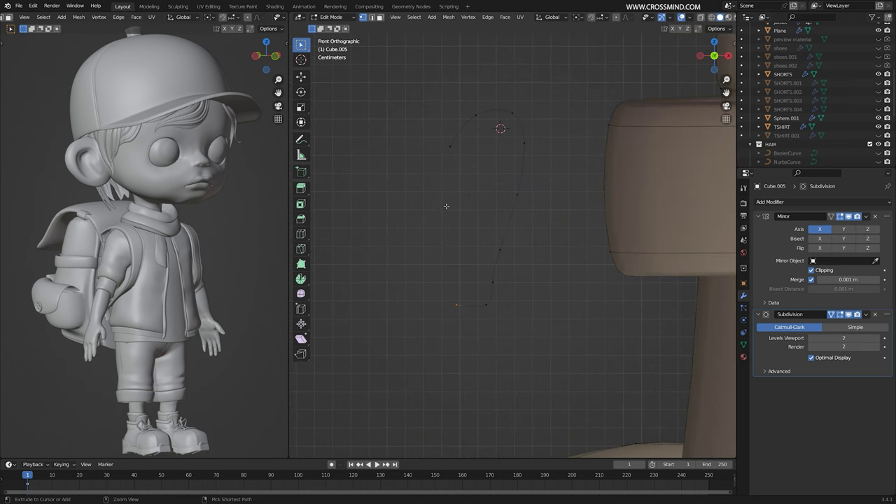
right_click(450, 147, "shift")
key("f")
Extrude the linked loop outline into a narrow ribbon and recalculate its normals
middle_click_drag(441, 220, 522, 218)
key("ctrl+l")
left_click(505, 242)
key("l")
key("alt+e")
left_click(489, 234)
left_click(496, 232)
key("F3")
type("RECA")
key("Return")
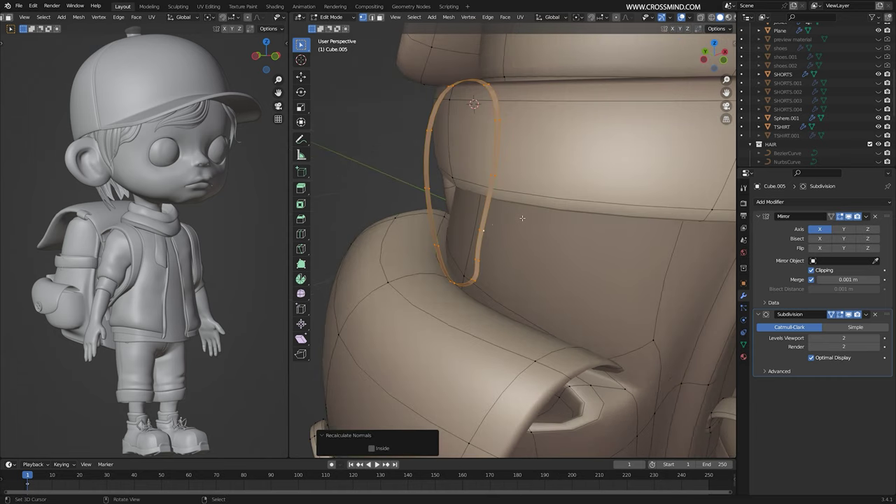
Thicken the ribbon along its normals into a solid ring and select the whole linked ring
left_click(507, 220)
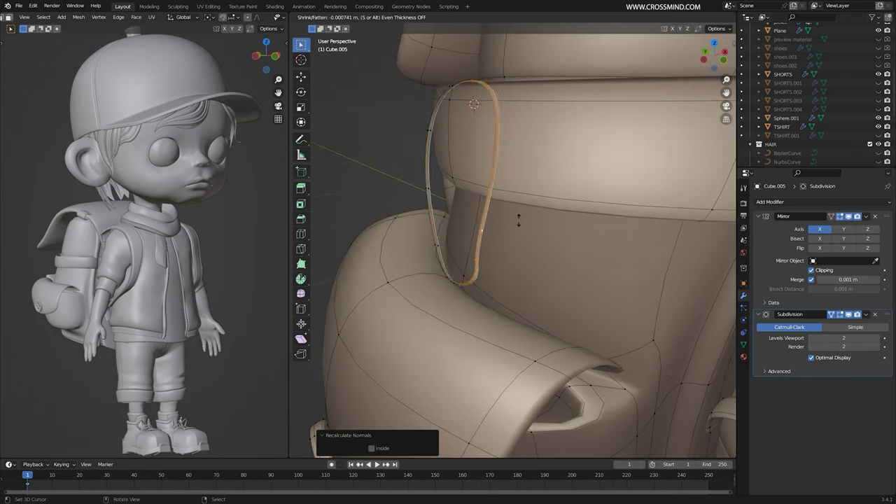
left_click(506, 213)
key("alt+a")
middle_click_drag(506, 213, 464, 211)
key("l")
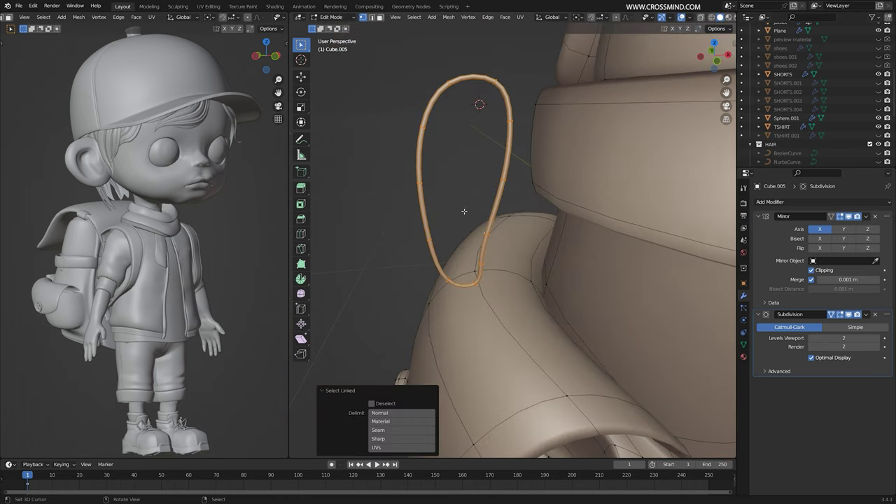
Move the ring so it wraps over the side compartment's band
key("g")
left_click(637, 213)
middle_click_drag(637, 212, 550, 293)
key("alt+a")
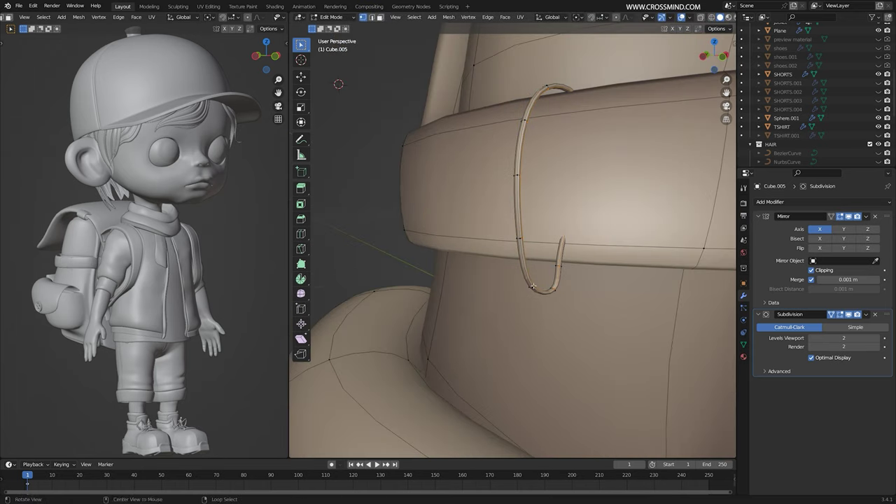
Add an edge loop at the ring's lower end and pull it down with proportional editing so the ring hangs below the band
key("ctrl+r")
double_click(542, 291)
key("g")
left_click(540, 359)
key("o")
key("g")
middle_click_drag(549, 392, 581, 231)
key("g")
left_click(546, 376)
key("g")
left_click(521, 119)
middle_click_drag(521, 119, 511, 231)
scroll(479, 219, "up", 2)
key("shift+a")
left_click(476, 220)
scroll(500, 261, "down", 4)
key("ctrl+z")
Duplicate one front face of the compartment band and place the copy below the band
key("3")
left_click(490, 228)
left_click(586, 140)
middle_click_drag(586, 140, 511, 195)
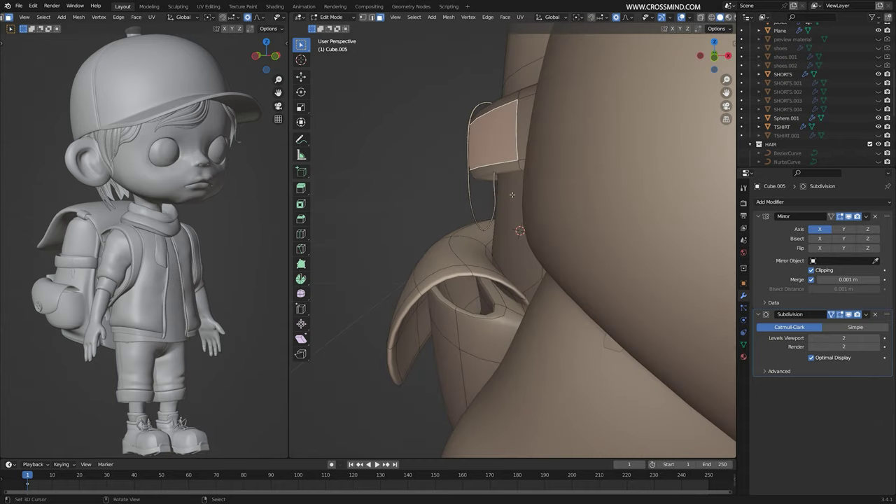
left_click(505, 267)
middle_click_drag(505, 268, 490, 210)
Subdivide the copied face twice with one cut each time
scroll(475, 200, "up", 2)
key("1")
right_click(467, 192)
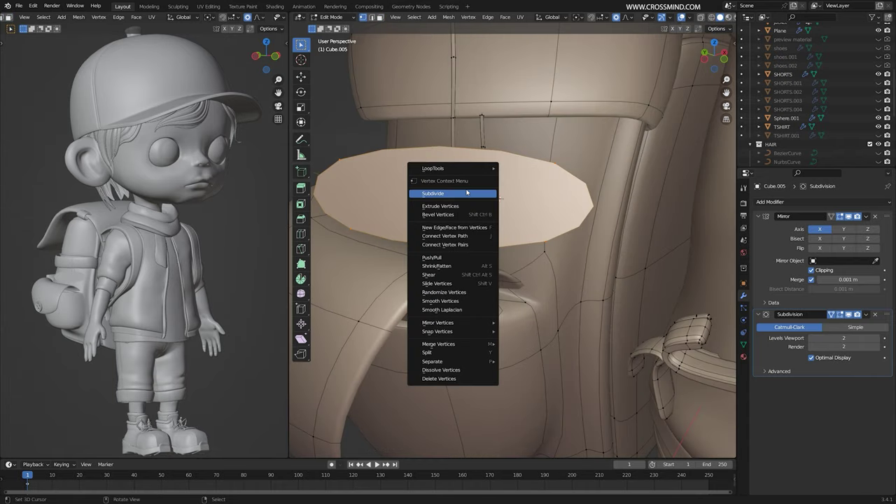
left_click(463, 193)
right_click(464, 194)
left_click(454, 209)
scroll(462, 210, "down", 2)
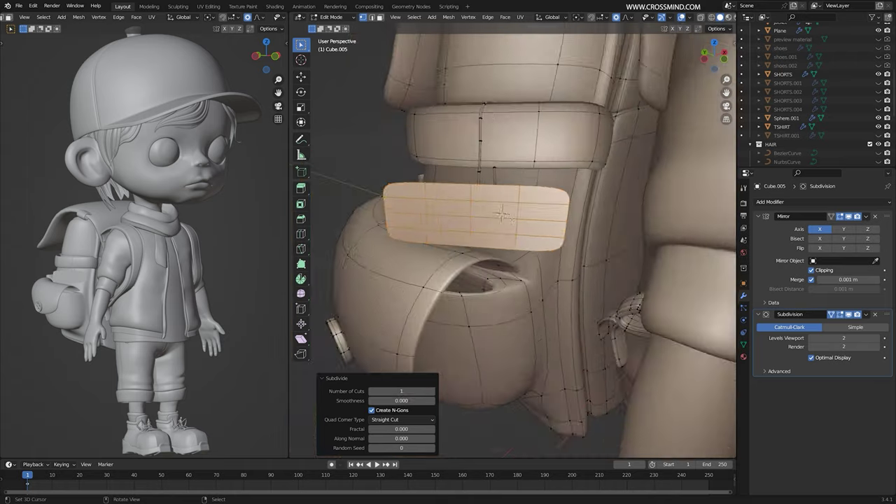
Stretch the subdivided plate along Z, shrink it into an upright tag shape, and move it beneath the hanging ring
middle_click_drag(462, 213, 483, 228)
scroll(483, 228, "up", 1)
middle_click_drag(551, 209, 545, 195)
key("s")
key("z")
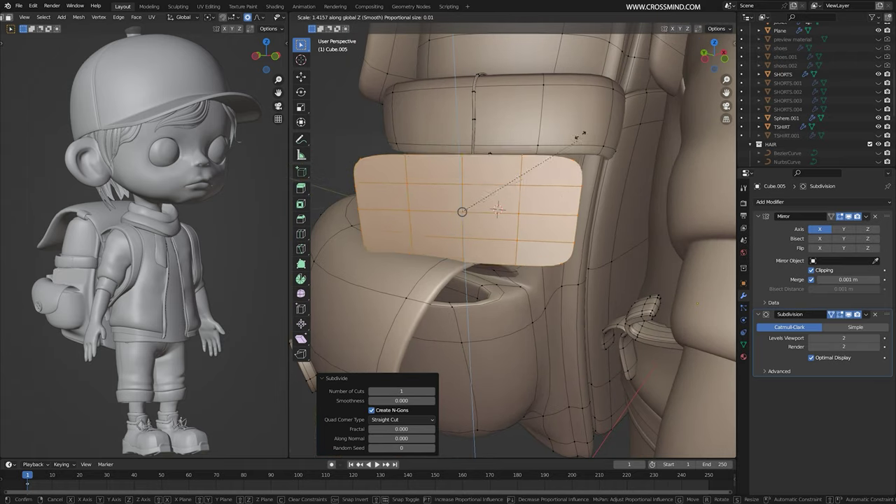
left_click(641, 91)
key("s")
left_click(518, 214)
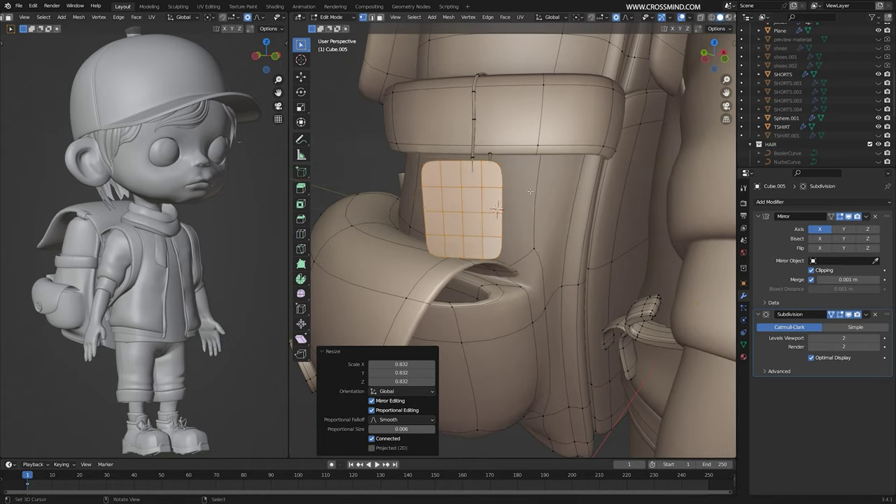
scroll(515, 217, "up", 2)
middle_click_drag(514, 217, 553, 241)
key("g")
left_click(549, 252)
Inset the tag's two top middle faces by about 0.011 m with Boundary enabled
key("3")
left_click(505, 200)
left_click(532, 199, "shift")
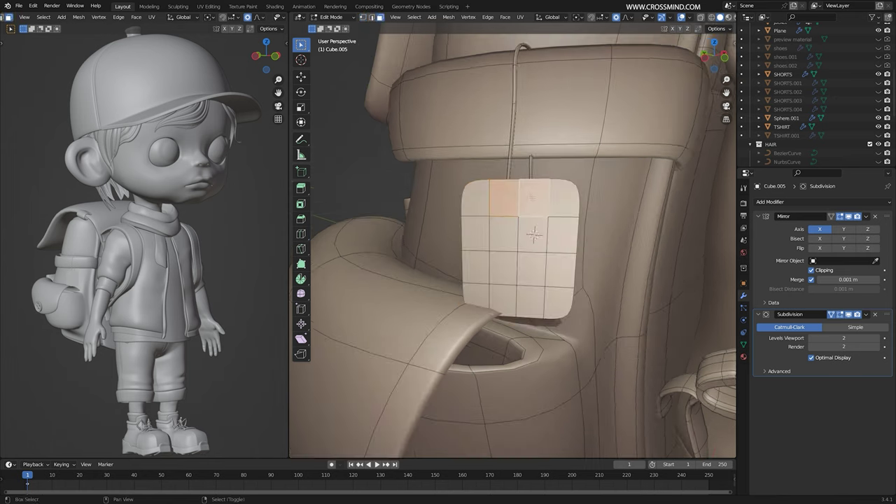
left_click(584, 202)
scroll(592, 204, "up", 2)
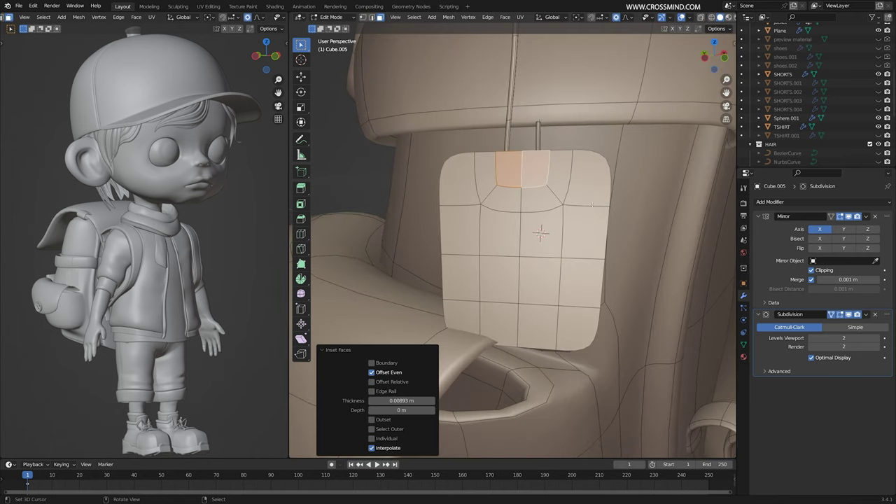
left_click(583, 202)
key("ctrl+z")
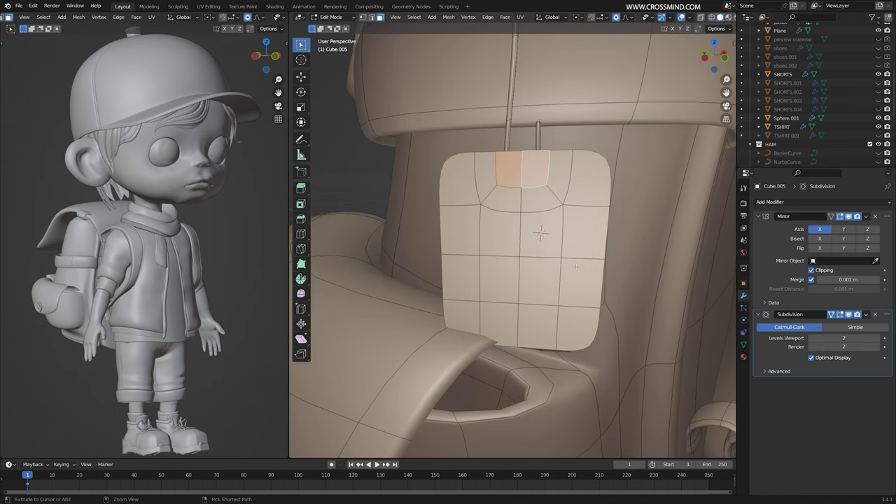
left_click(666, 206)
left_click(372, 362)
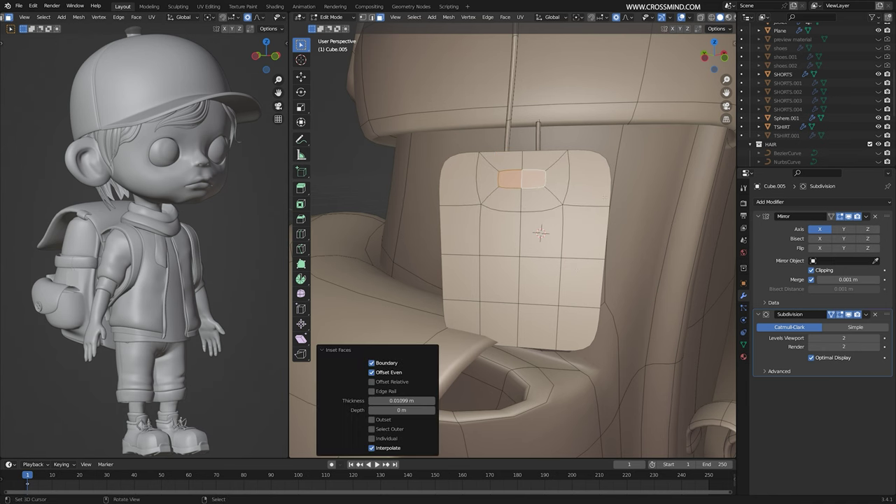
Narrow the inset faces along X to about 0.786 and delete them to open the tag's hole
scroll(588, 184, "up", 2)
key("s")
key("x")
left_click(578, 175)
key("x")
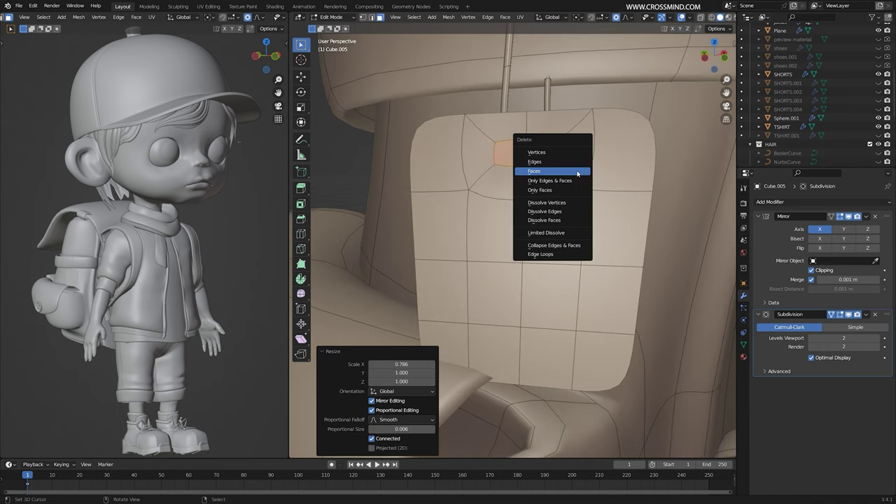
left_click(578, 174)
scroll(578, 175, "down", 2)
Select the whole linked tag and extrude it slightly to give it thickness
left_click(580, 178)
key("l")
middle_click_drag(581, 183, 553, 208)
key("e")
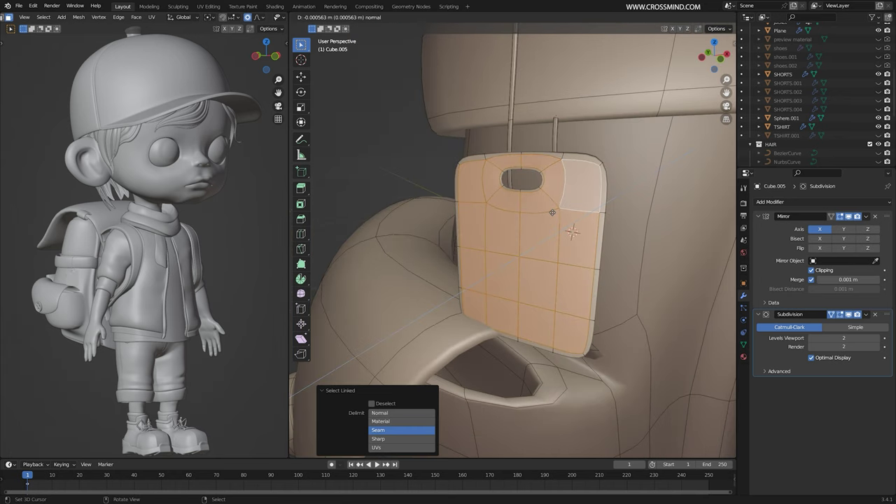
left_click(552, 213)
Shrink the linked tag and position it so the ring passes through its hole
key("l")
key("s")
left_click(541, 237)
key("g")
left_click(537, 237)
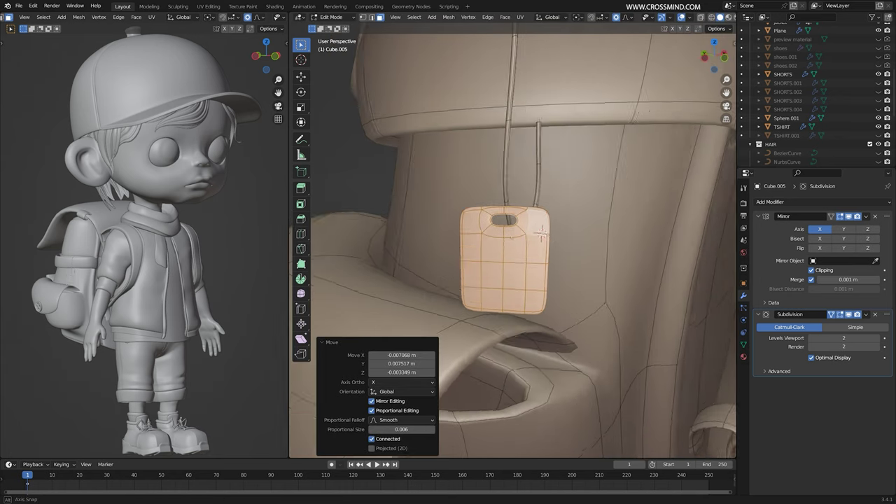
middle_click_drag(533, 232, 576, 245)
key("g")
middle_click_drag(558, 264, 595, 238)
left_click(605, 242)
key("Tab")
key("Tab")
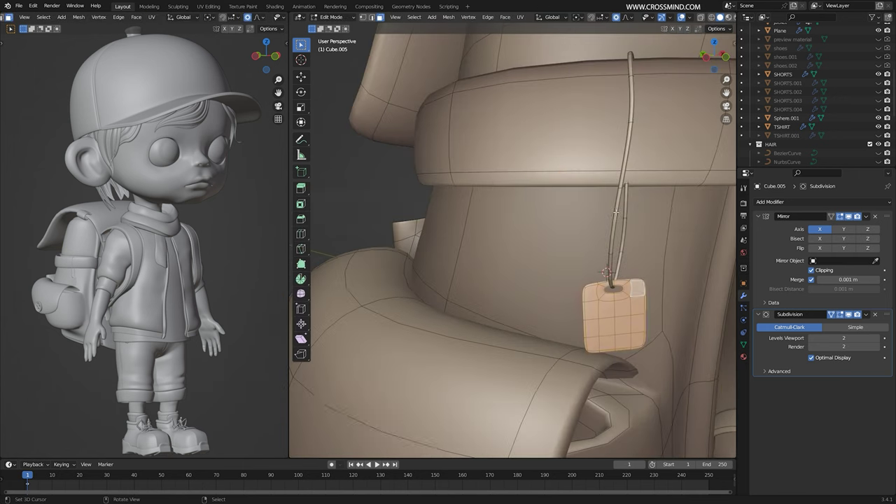
Duplicate the linked hanging ring and place the copy beside the first one on the band
left_click(512, 214, "alt")
key("g")
key("3")
key("g")
key("l")
key("g")
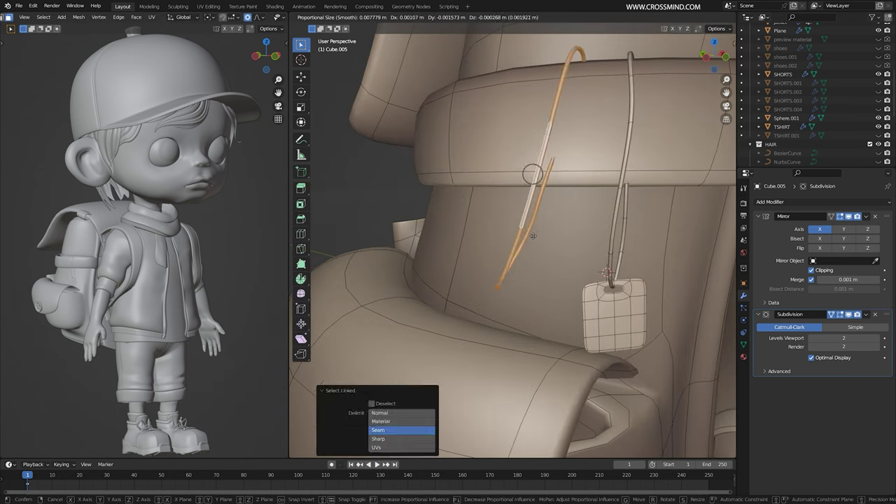
left_click(532, 175)
Duplicate the linked tag and place the copy at the lower end of the second ring
key("l")
key("g")
middle_click_drag(622, 305, 525, 302)
key("g")
left_click(483, 302)
Rotate and reposition the second tag on its ring, and narrow it along X
key("Tab")
key("ctrl+space")
key("Tab")
key("r")
key("g")
middle_click_drag(574, 226, 594, 266)
key("s")
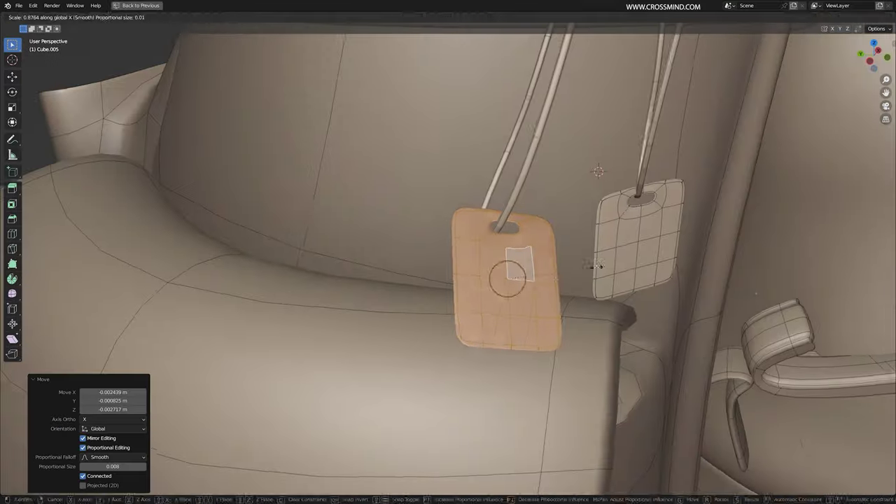
left_click(508, 334, "shift")
left_click(517, 266, "alt")
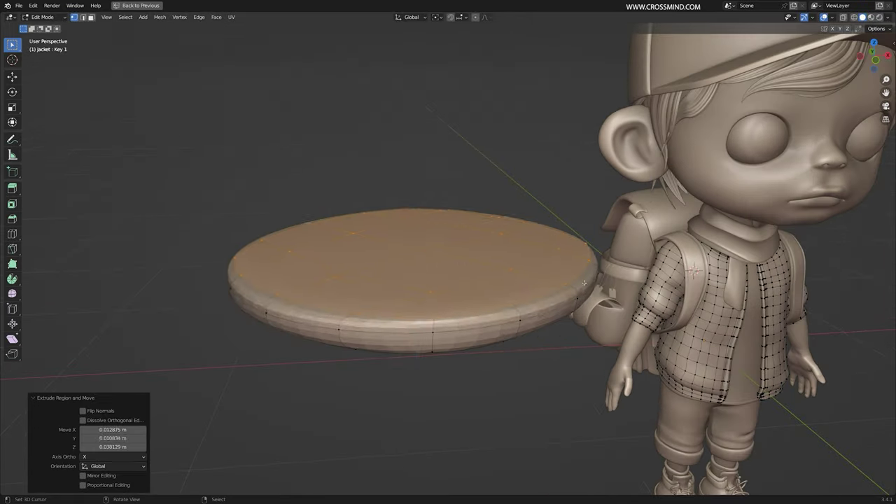
Shape the round disc in the jacket object by extruding its faces with a -0.0455 m offset, and shade it smooth
middle_click_drag(490, 308, 535, 317)
right_click(325, 182, "alt+shift")
middle_click_drag(434, 308, 410, 245)
key("ctrl+b")
left_click(413, 280)
middle_click_drag(413, 336, 410, 227)
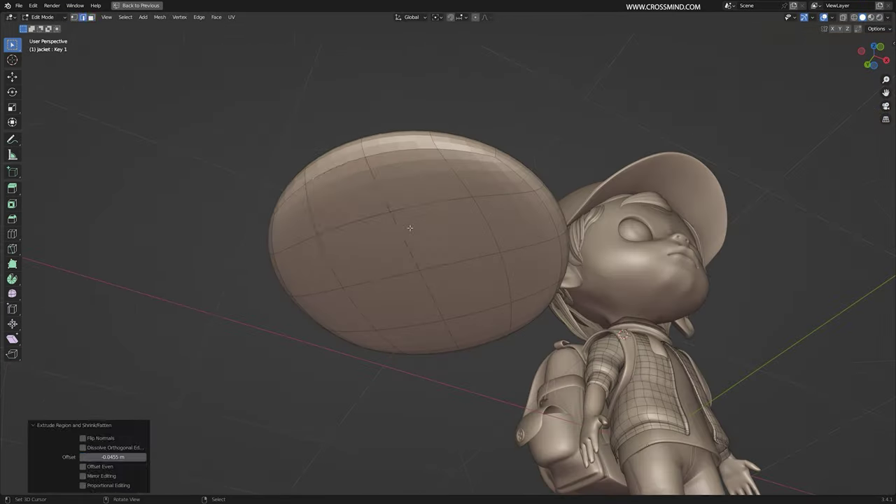
key("3")
right_click(448, 224, "ctrl+shift")
right_click(393, 301, "ctrl+shift")
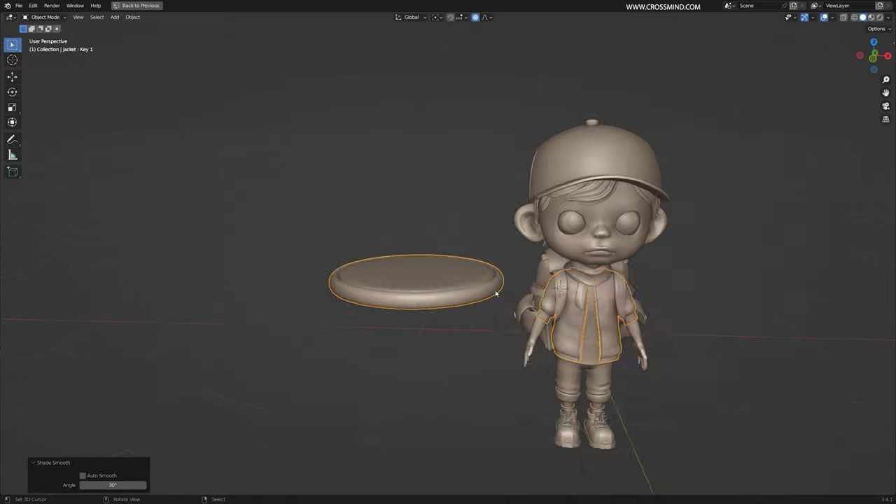
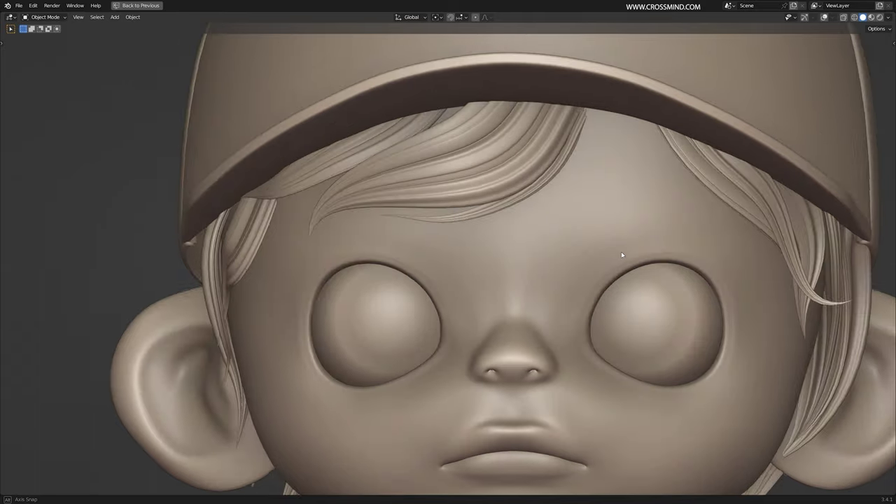
Isolate the head mesh in Edit Mode and select a strip of four faces above one eye
middle_click_drag(622, 253, 567, 233)
scroll(554, 231, "down", 1)
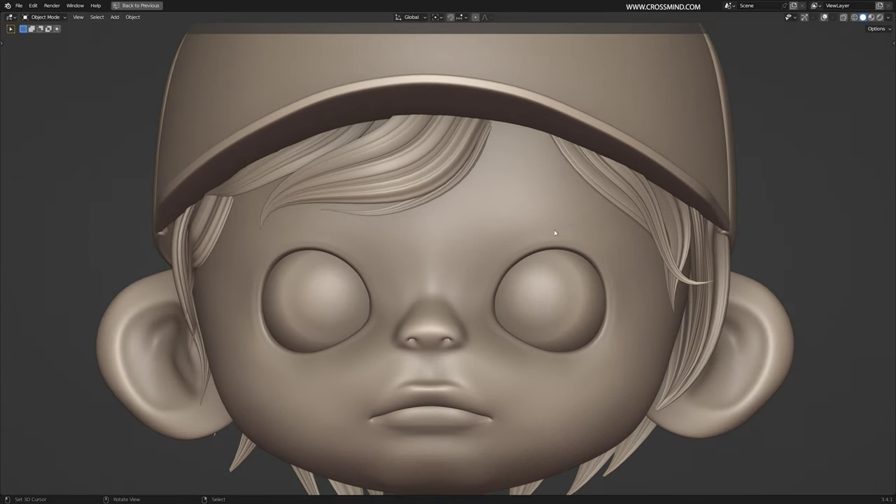
scroll(543, 226, "up", 2)
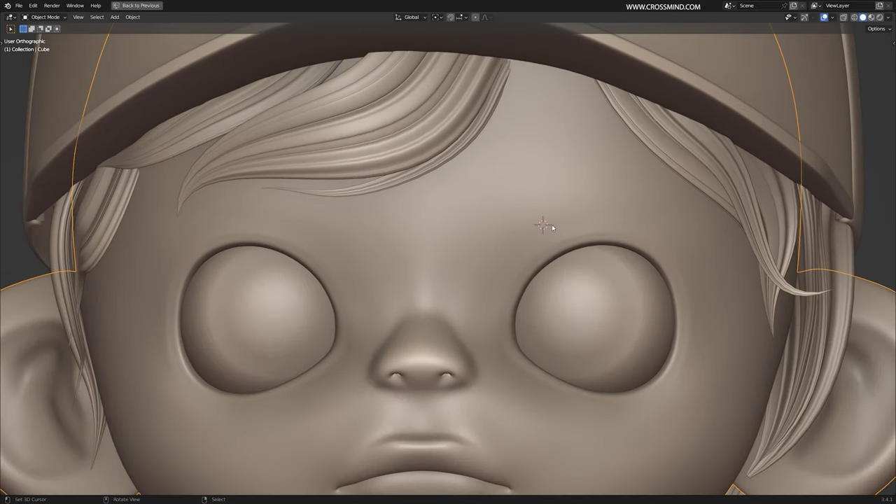
scroll(552, 228, "down", 2)
middle_click_drag(553, 227, 611, 225)
key("Tab")
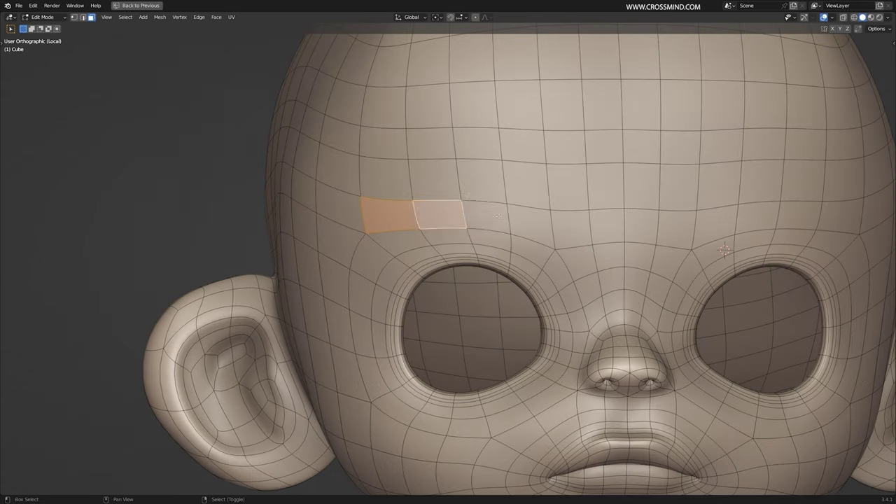
right_click(488, 215, "shift")
middle_click_drag(488, 215, 476, 216)
right_click(529, 224, "shift")
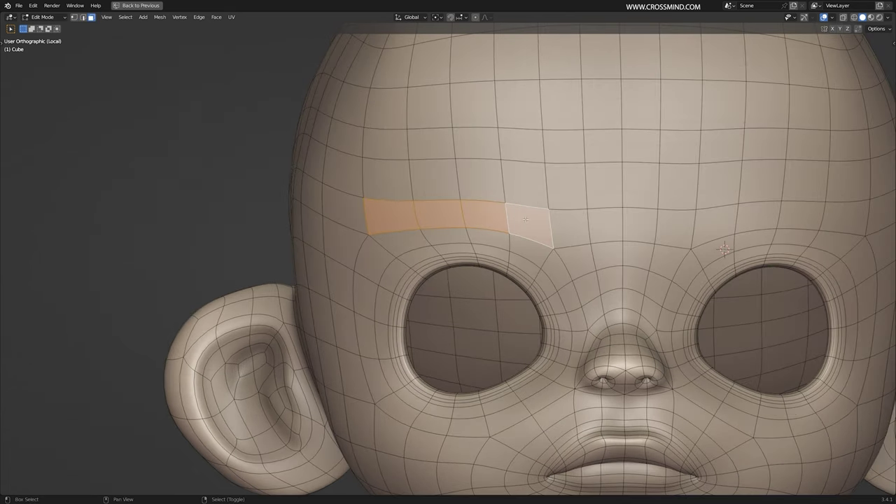
middle_click_drag(530, 223, 508, 222)
Duplicate the face strip in place and separate it into its own eyebrow object
key("shift+d")
right_click(516, 221)
key("F3")
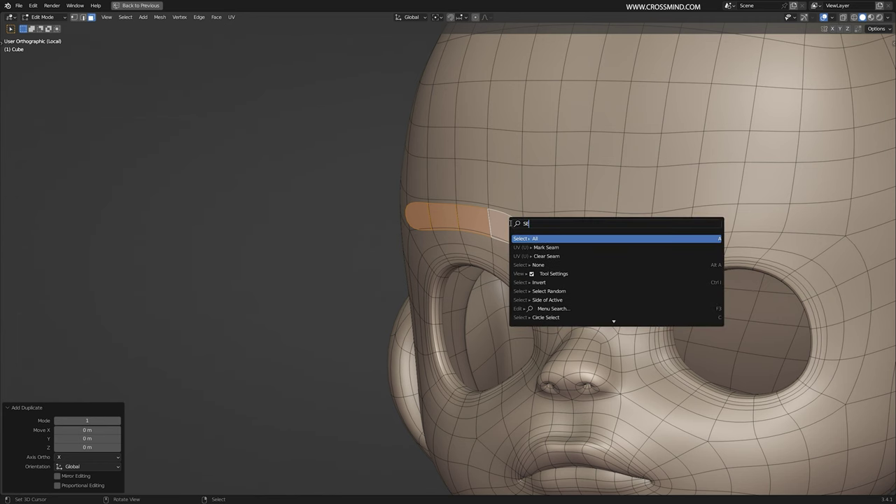
key("Return")
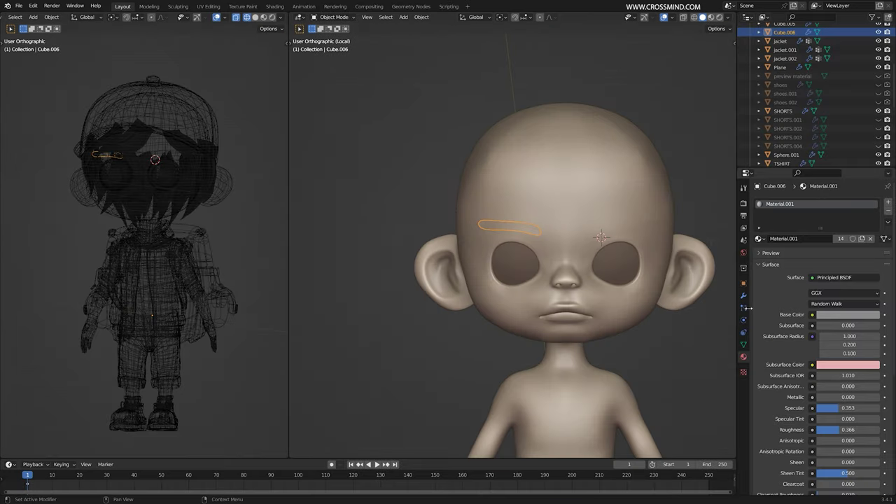
Add a Mirror modifier to the eyebrow object and remove its Collision physics
left_click(743, 295)
left_click(805, 203)
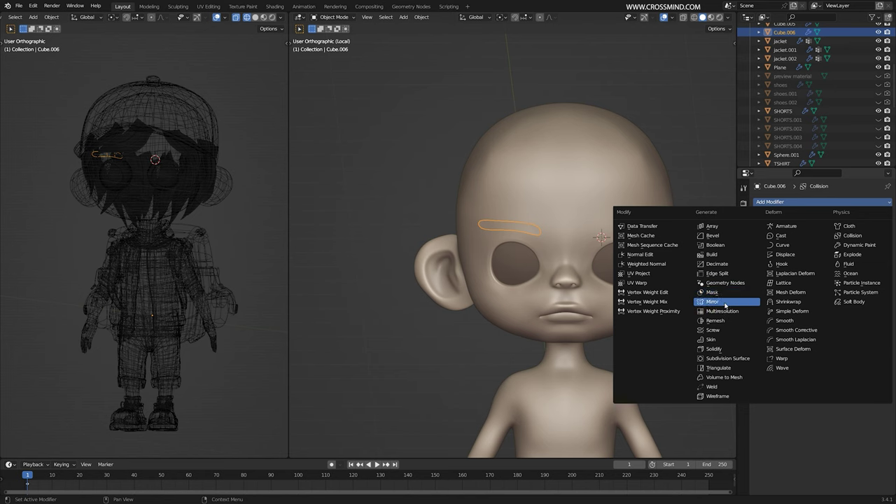
left_click(725, 303)
left_click(743, 320)
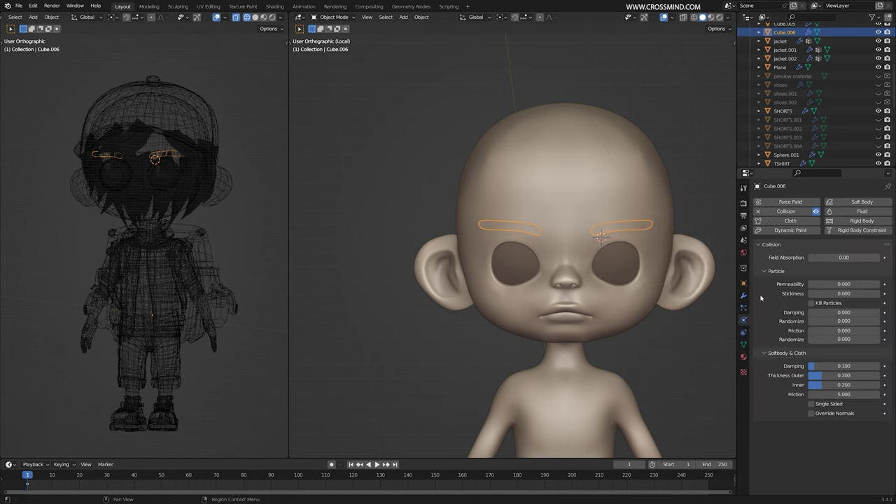
left_click(762, 212)
left_click(744, 296)
Add a Solidify modifier to thicken the eyebrows, and enter Edit Mode on the eyebrow mesh
scroll(598, 255, "up", 2)
key("ctrl+space")
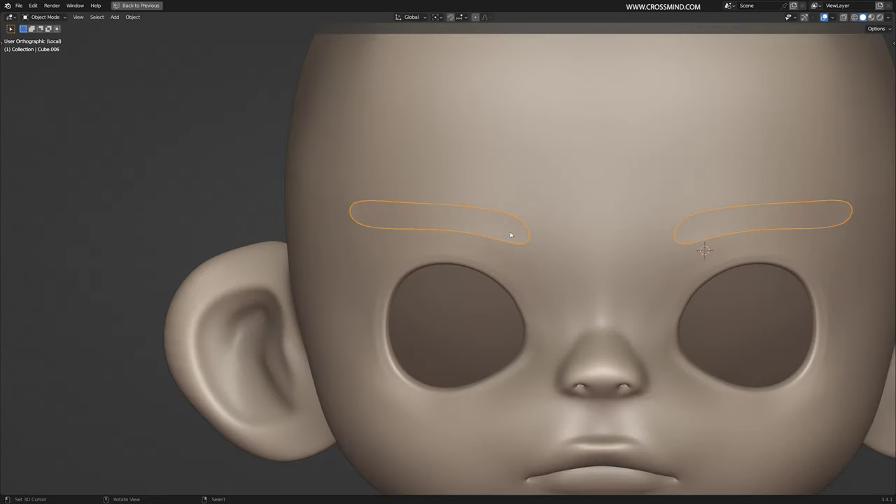
scroll(510, 234, "up", 1)
key("ctrl+space")
left_click(809, 202)
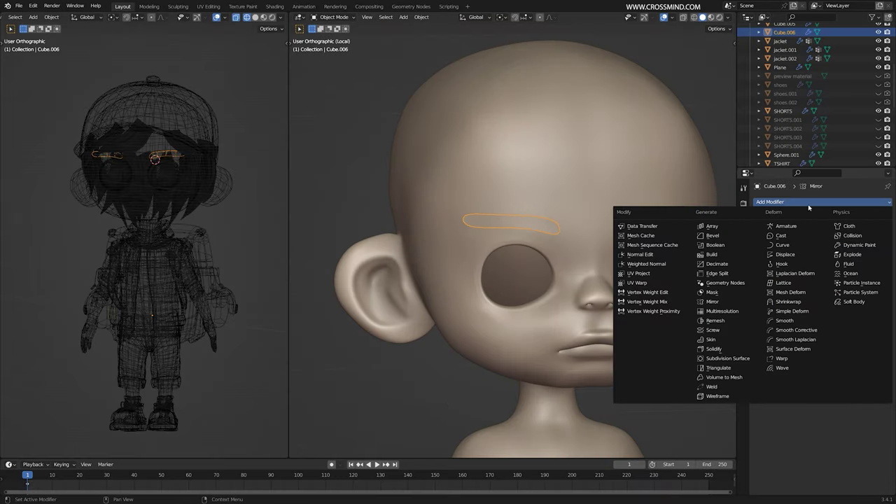
left_click(720, 348)
scroll(618, 252, "up", 1)
key("ctrl+space")
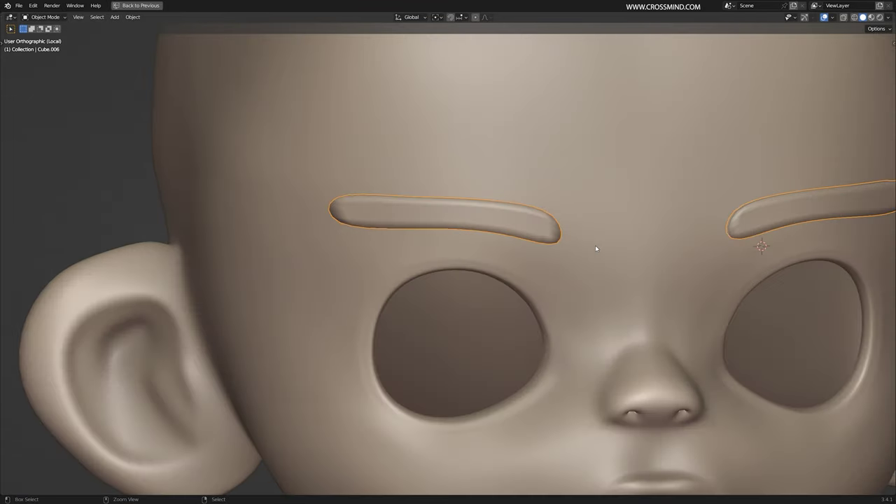
scroll(595, 245, "up", 2)
key("Tab")
key("ctrl+r")
left_click(320, 173)
right_click(320, 173)
key("ctrl+z")
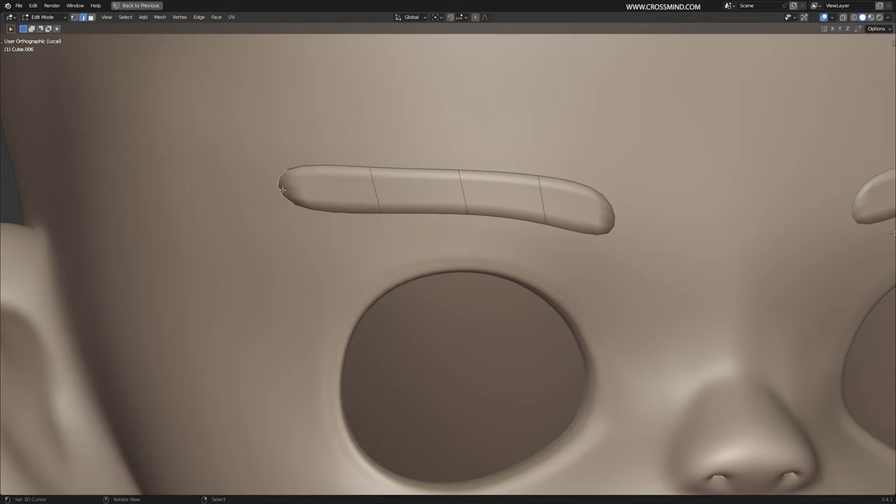
Taper the eyebrow's outer end by scaling it to 0.485 and lowering it, and raise the inner cross edges into an arch
left_click(338, 205)
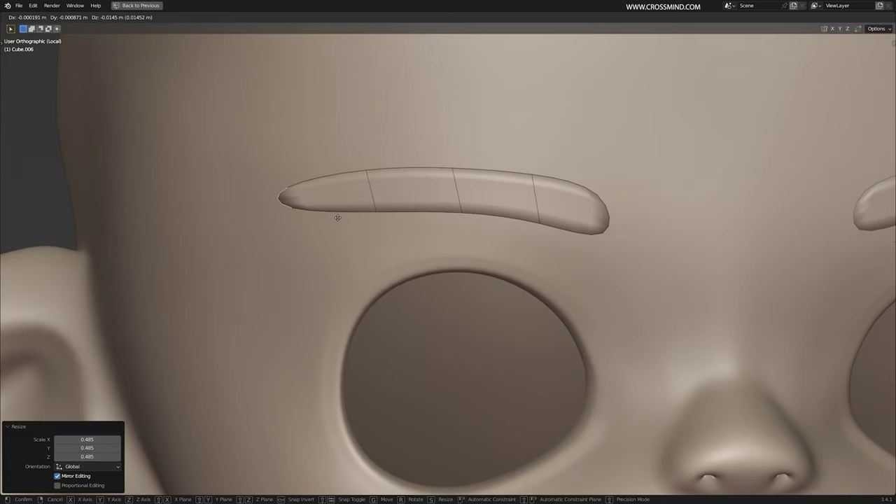
left_click(339, 221)
right_click(368, 179, "alt")
key("g")
left_click(349, 158)
right_click(456, 181, "alt")
key("g")
left_click(450, 160)
right_click(536, 199, "alt")
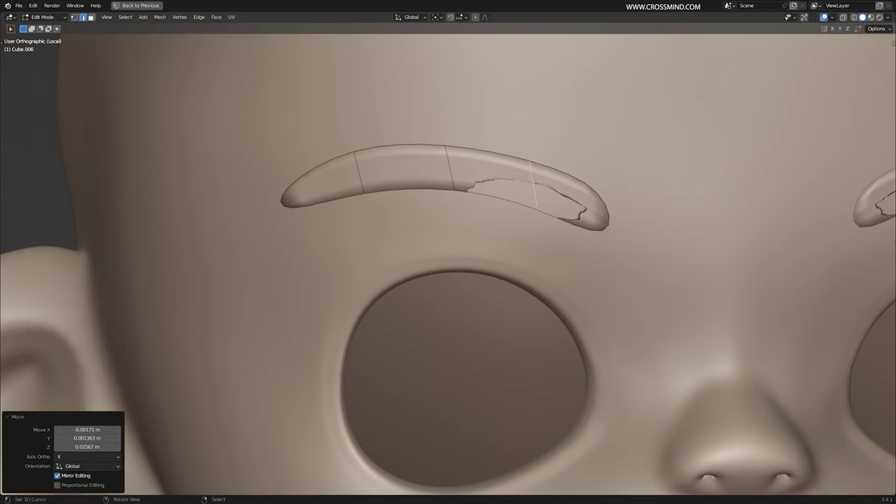
Rotate and reposition the eyebrow's inner cross edge so it follows the curve of the forehead
key("r")
middle_click_drag(615, 200, 492, 218)
key("g")
left_click(500, 178)
middle_click_drag(553, 203, 620, 186)
Shift the eyebrow's outer cross edge and lower its outer tip, then reposition its inner upper edge
right_click(471, 169, "alt")
right_click(368, 180, "alt")
key("g")
left_click(362, 182)
right_click(318, 208, "alt")
key("g")
left_click(322, 211)
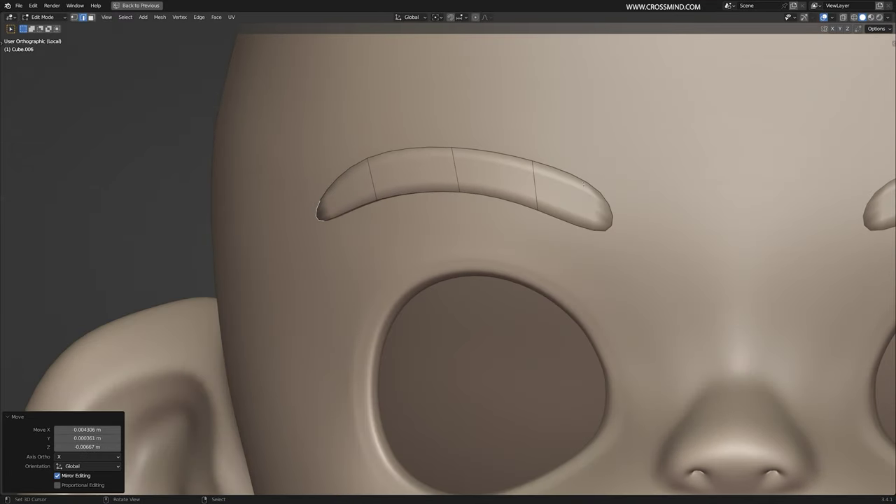
key("g")
left_click(584, 183)
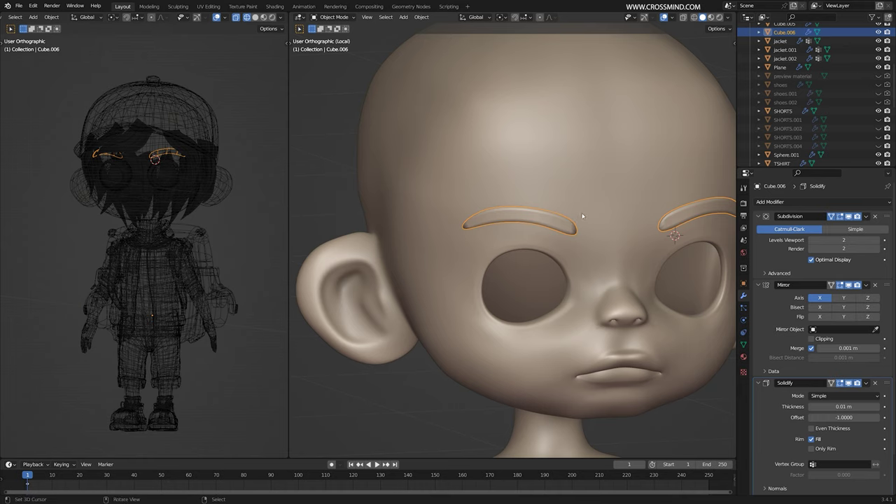
Collapse the settings of the eyebrow's Mirror and Solidify modifiers
scroll(582, 216, "up", 2)
left_click(758, 286)
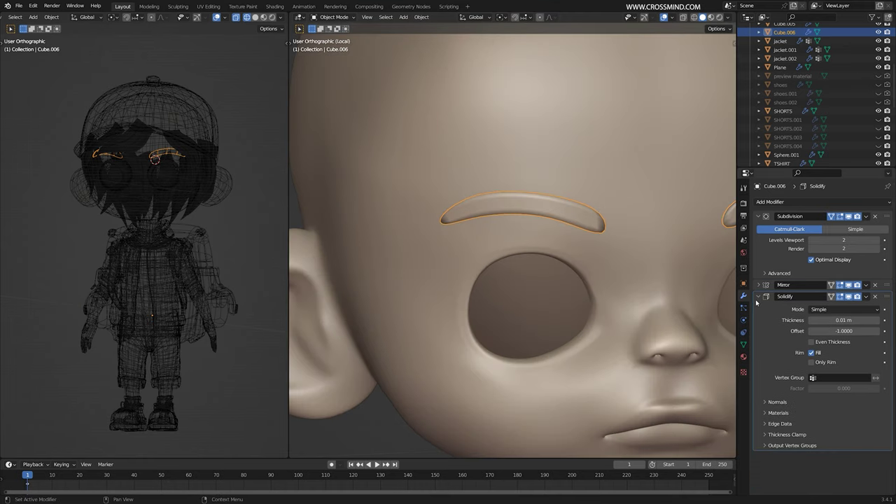
left_click(758, 297)
middle_click_drag(624, 275, 604, 262)
scroll(585, 266, "up", 2)
Add a loop cut near the eyebrow's inner end in Edit Mode, and adjust the lower corner vertices there
key("ctrl+space")
key("Tab")
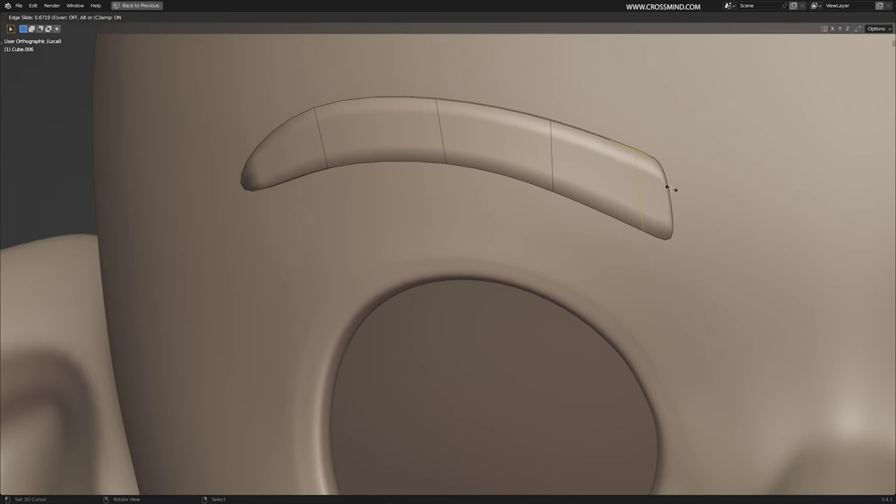
left_click(671, 188)
key("alt+a")
key("1")
middle_click_drag(663, 241, 680, 243)
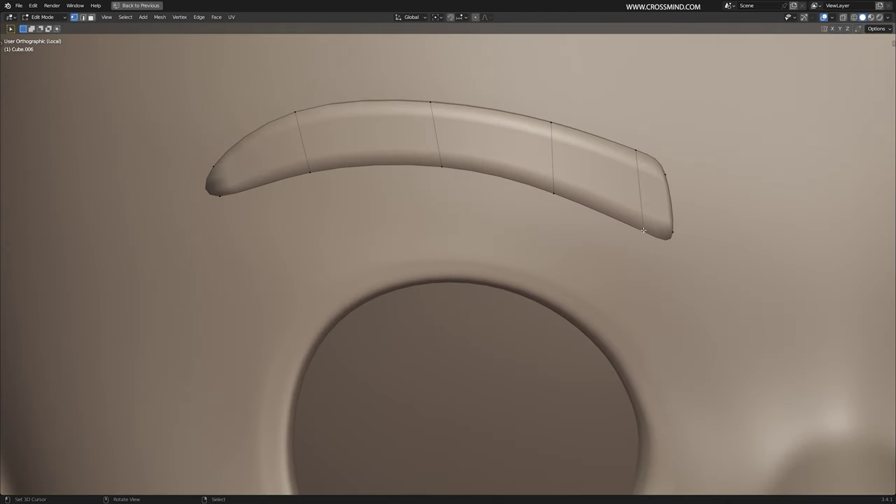
left_click(664, 230)
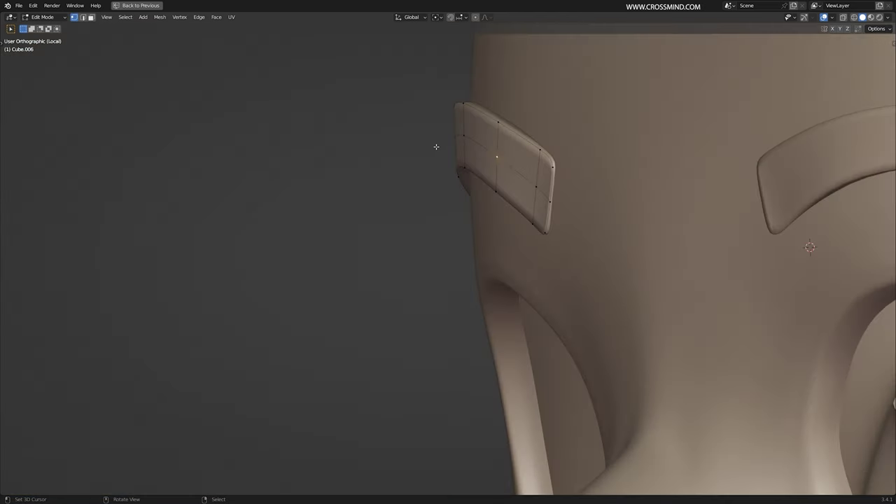
Select the eyebrow's lengthwise centre row of vertices and pull it outward to give the brow a rounded profile
middle_click_drag(408, 152, 368, 160)
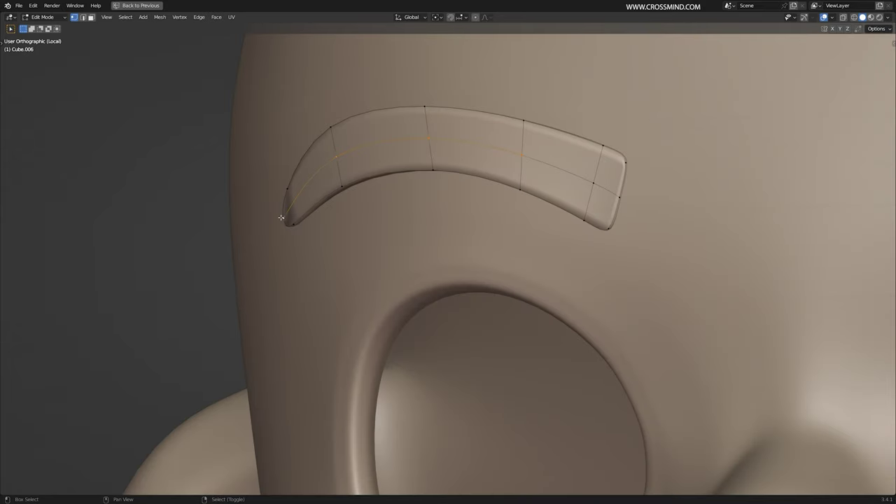
middle_click_drag(281, 218, 312, 170)
key("g")
left_click(522, 163)
Adjust individual centre-row vertices from the eyebrow's inner end to its outer tip to smooth the bulge
key("3")
right_click(625, 207)
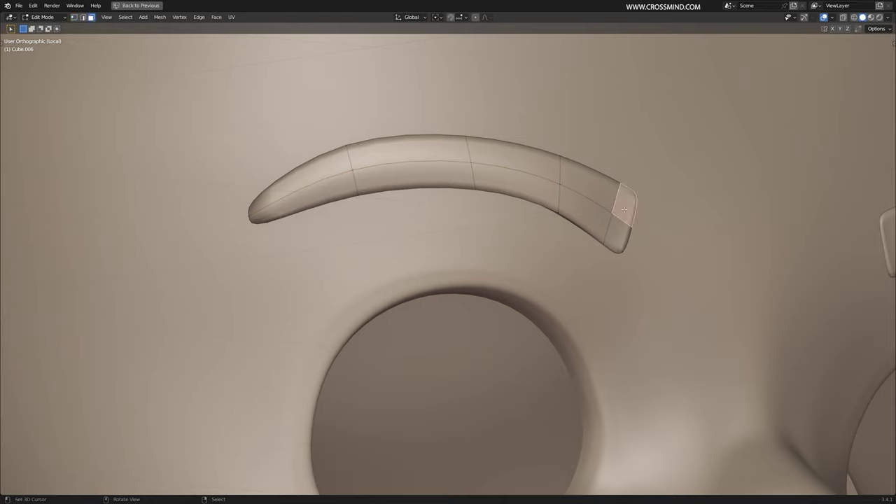
key("1")
right_click_drag(612, 213, 602, 210)
middle_click_drag(603, 210, 728, 197)
right_click(469, 177)
middle_click_drag(469, 178, 364, 210)
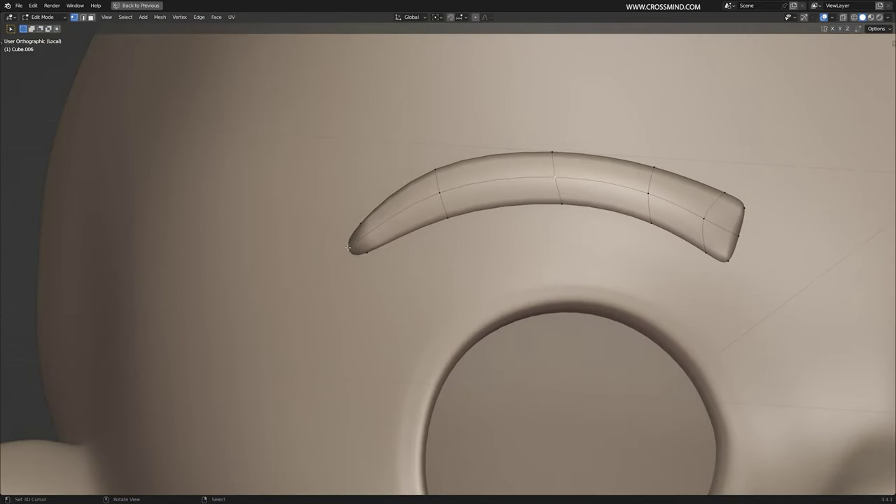
left_click(396, 256)
key("g")
scroll(420, 245, "down", 9)
scroll(462, 217, "up", 5)
Scale the whole eyebrow mesh, then move and slightly rotate it to sit against the forehead
key("a")
key("s")
left_click(586, 182)
key("g")
key("y")
middle_click_drag(585, 182, 630, 273)
key("g")
left_click(534, 190)
key("r")
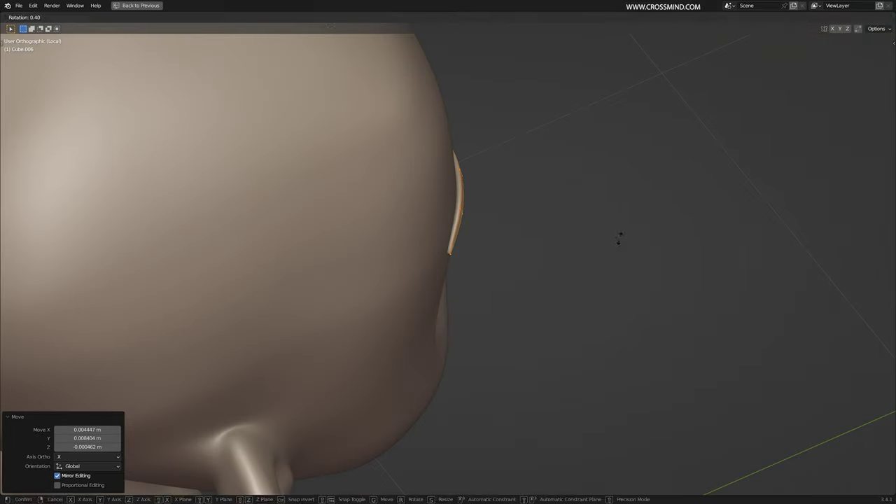
left_click(620, 240)
Box-select the eyebrow's inner-end vertices in wireframe display and move them to fit the forehead surface
middle_click_drag(620, 240, 512, 178)
key("shift+z")
left_click_drag(592, 91, 529, 182)
key("shift+z")
key("g")
mouse_move(742, 178)
middle_mouse_down()
mouse_move(658, 175)
mouse_move(763, 172)
middle_mouse_up()
left_click(686, 176)
Duplicate the two faces at the eyebrow's inner end and place the copy about 0.03 m inward along X
right_click(579, 90)
key("3")
scroll(565, 149, "up", 4)
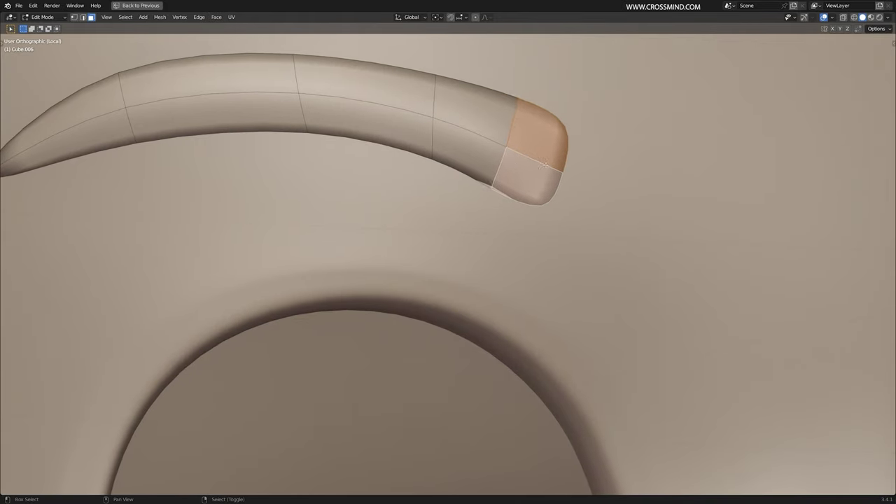
left_click(607, 179)
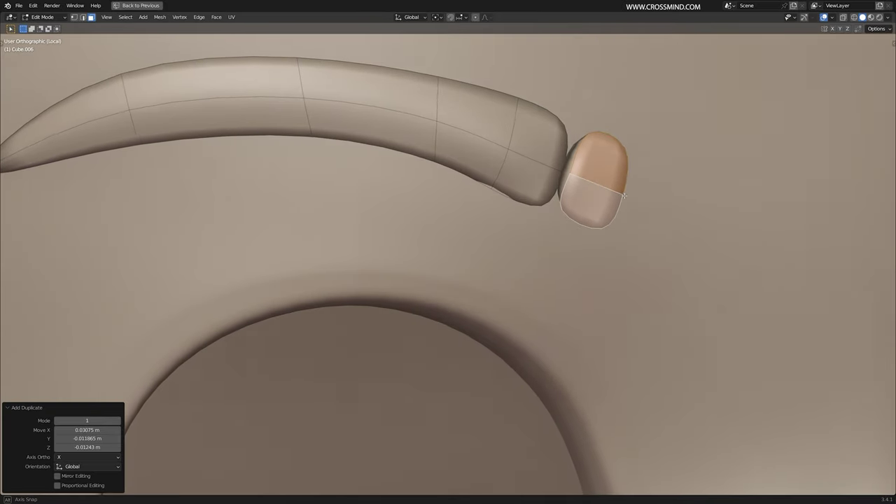
Narrow the duplicated piece into a slim tuft by moving its inner edge and its upper and lower corner vertices
key("alt+a")
key("1")
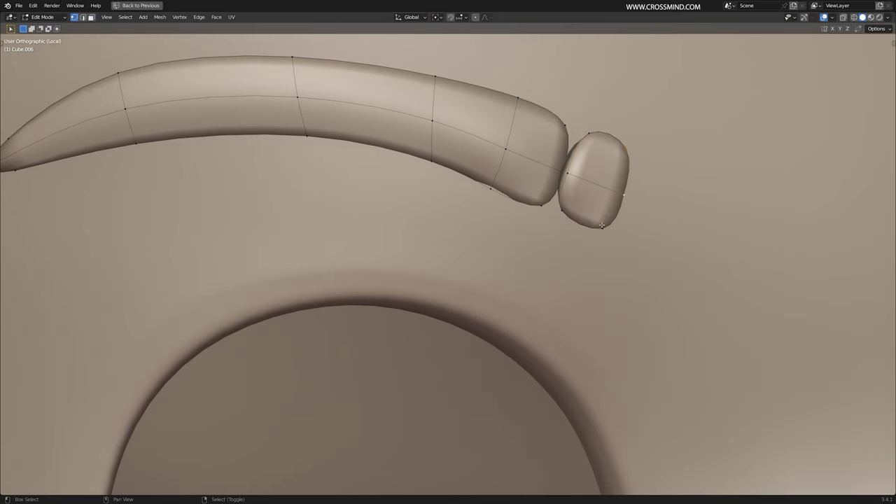
middle_click_drag(646, 210, 562, 175)
left_click(576, 177)
right_click(587, 135)
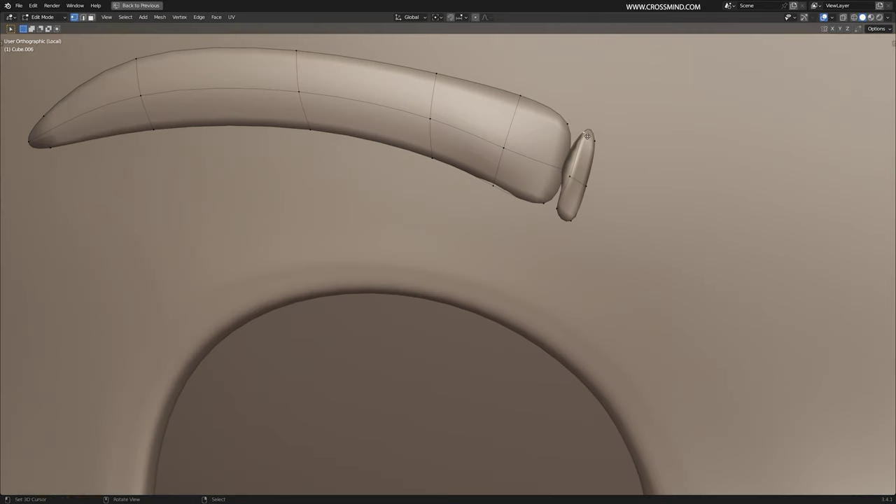
left_click(631, 143)
right_click(592, 134)
key("g")
left_click(600, 134)
right_click(572, 223)
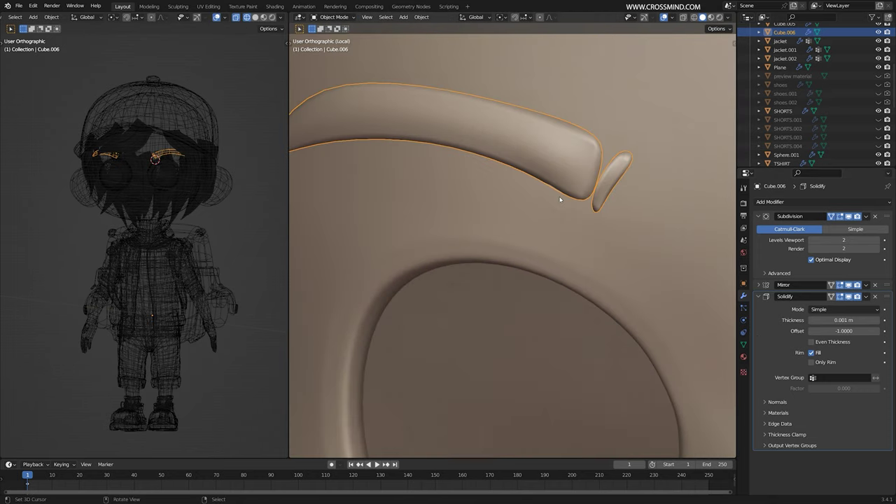
Place the Subdivision modifier below Solidify and narrow the small tuft beside the eyebrow's inner end
scroll(649, 238, "up", 5)
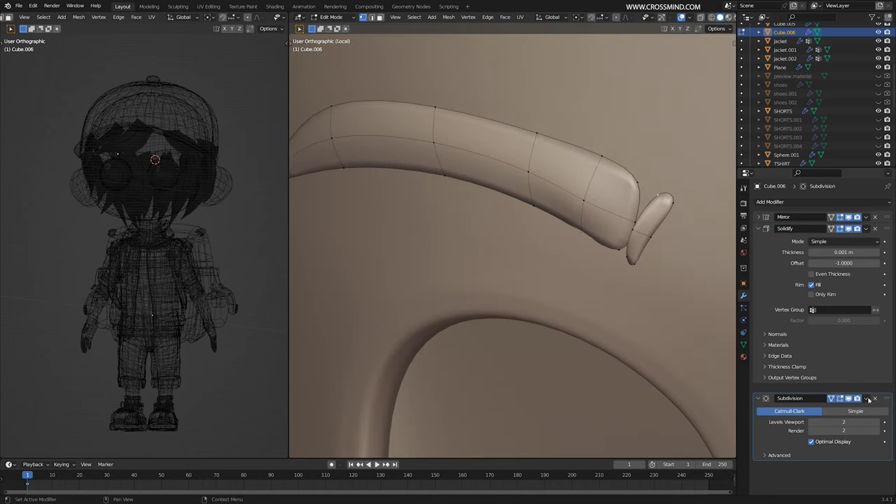
key("s")
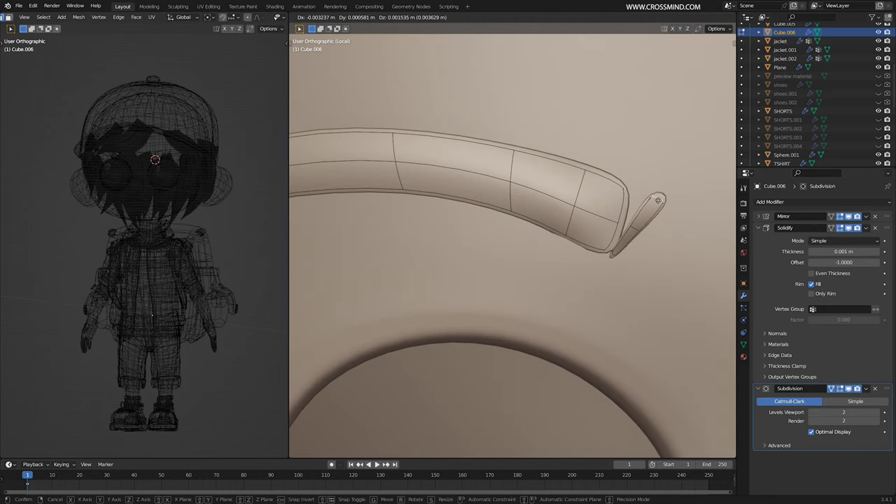
left_click(656, 235)
Add a loop cut at the eyebrow's inner end and move the corner vertices there to sharpen its shape
scroll(630, 234, "down", 2)
key("ctrl+r")
left_click(585, 218)
scroll(595, 224, "up", 2)
key("1")
key("g")
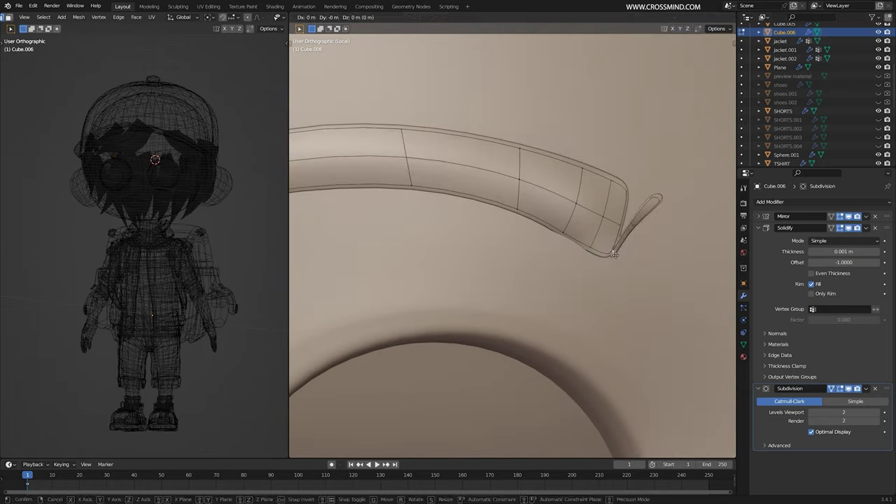
key("g")
left_click(599, 247)
key("g")
left_click(620, 185)
scroll(525, 236, "down", 9)
key("Tab")
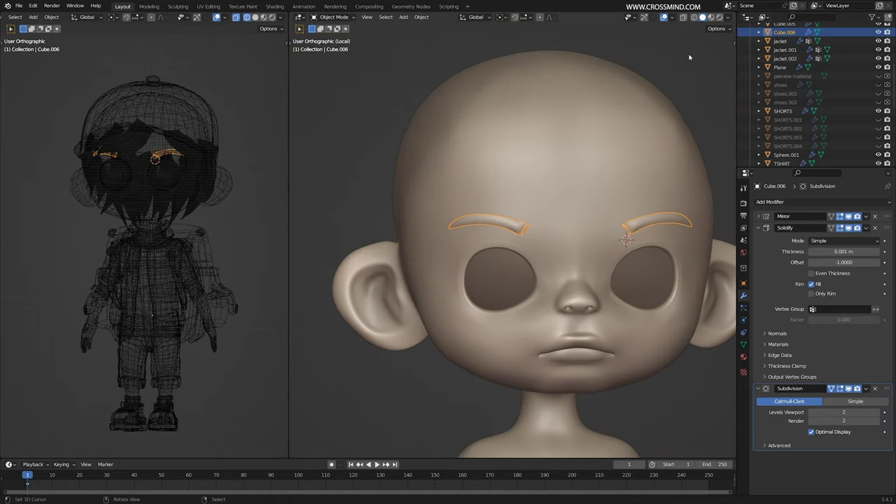
Refine the vertices where the eyebrow's inner end meets the small tuft
left_click(682, 18)
scroll(505, 228, "up", 4)
key("Tab")
key("shift+alt+z")
scroll(541, 244, "up", 7)
right_click_drag(608, 232, 592, 188)
scroll(606, 224, "down", 1)
middle_click_drag(592, 189, 497, 200)
right_click_drag(600, 212, 597, 210)
middle_click_drag(574, 175, 666, 125)
middle_click_drag(399, 203, 602, 259, "shift")
Enable proportional editing and move the eyebrow's outer tip to refine its taper and arch
key("2")
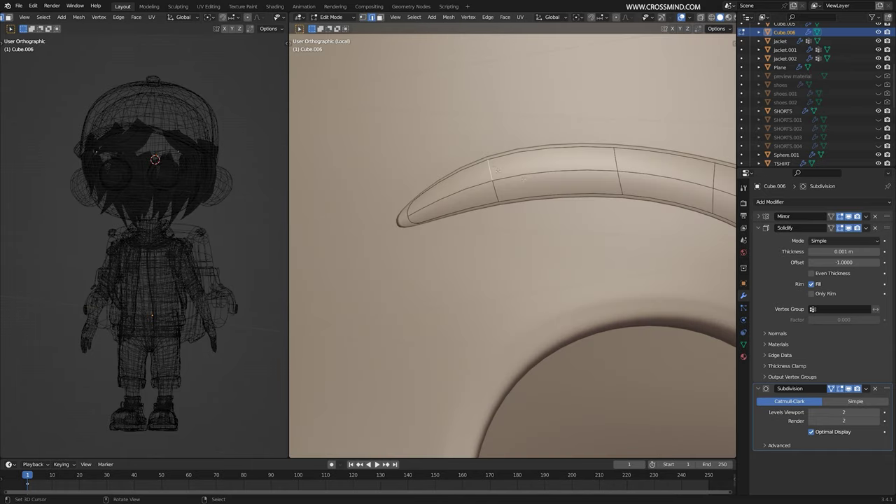
right_click_drag(411, 216, 411, 217)
scroll(411, 217, "down", 3)
left_click(616, 17)
key("g")
left_click(463, 257)
scroll(469, 255, "down", 7)
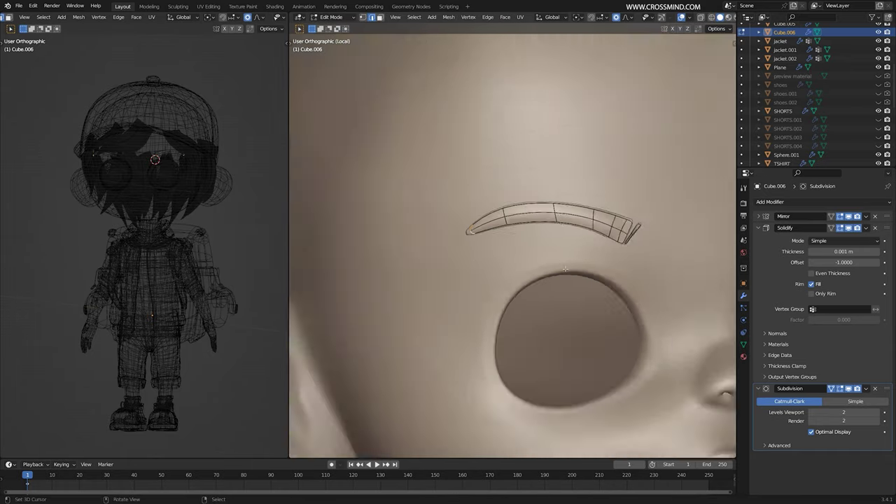
key("g")
left_click(540, 242)
Leave Edit Mode on the eyebrows and save the file
key("Tab")
middle_click_drag(623, 231, 560, 228)
scroll(560, 228, "up", 1)
key("ctrl+s")
right_click(666, 86)
middle_click_drag(603, 203, 617, 210)
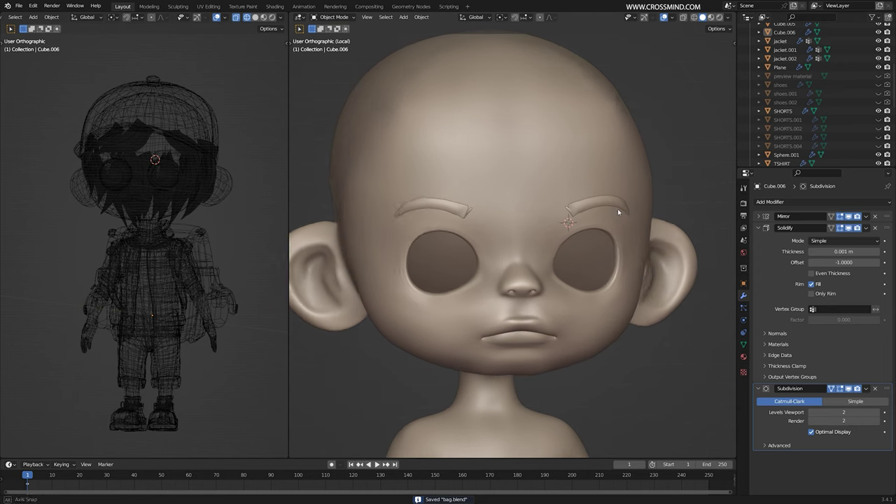
Enter Edit Mode on the head mesh and select the edge path around the upper rim of one eye socket
scroll(589, 215, "up", 3)
right_click(589, 215)
key("Tab")
scroll(629, 196, "up", 2)
middle_click_drag(692, 198, 535, 203, "shift")
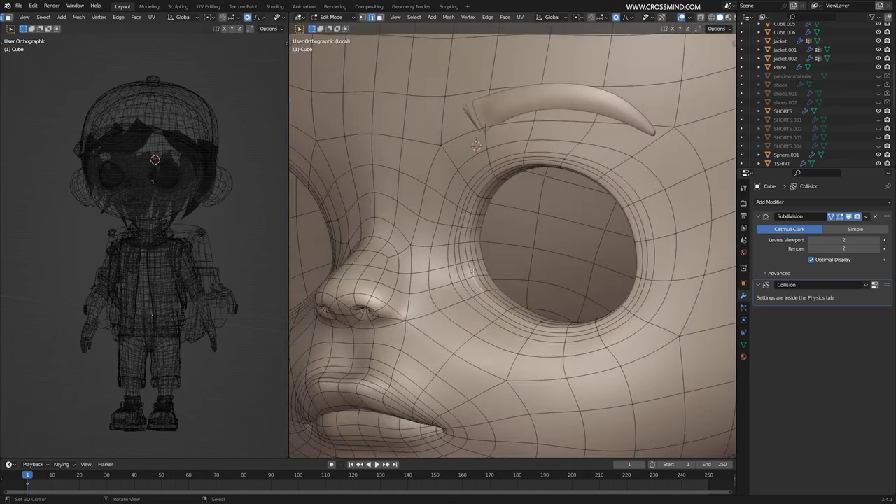
middle_click_drag(483, 269, 477, 247)
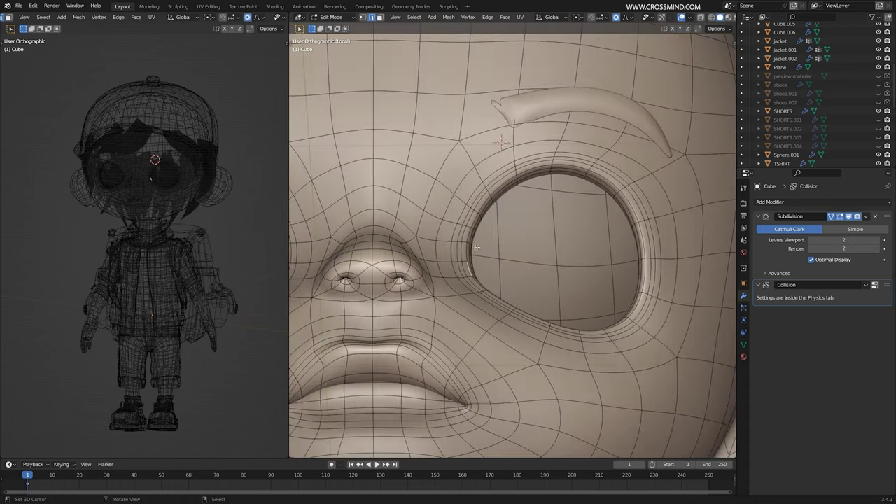
right_click(552, 167, "ctrl")
middle_click_drag(551, 168, 536, 228)
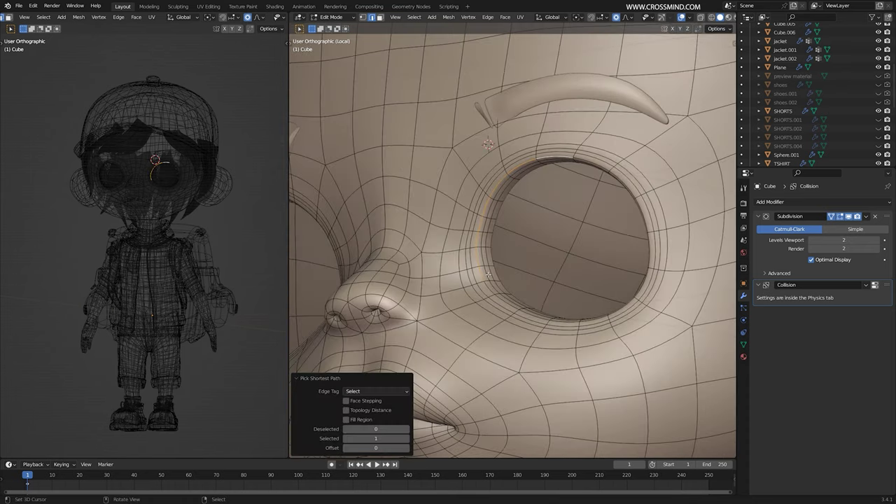
right_click(488, 275)
middle_click_drag(488, 275, 477, 212)
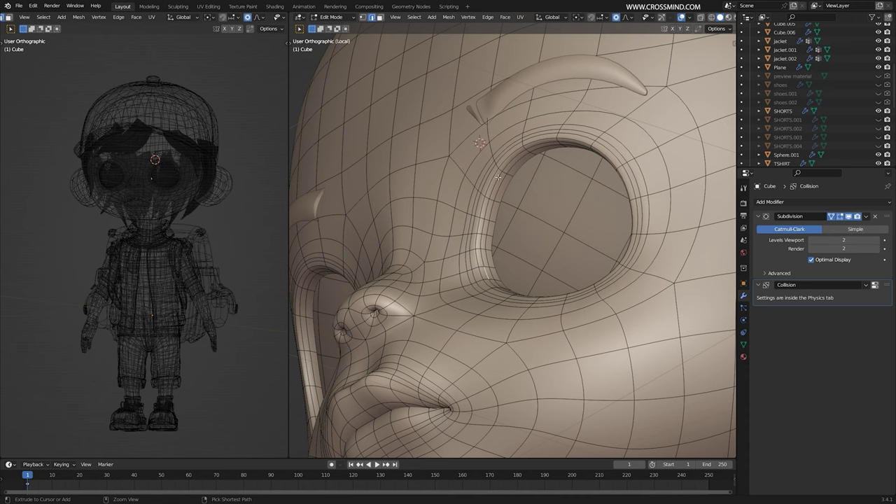
left_click(499, 177, "ctrl")
middle_click_drag(498, 177, 622, 275)
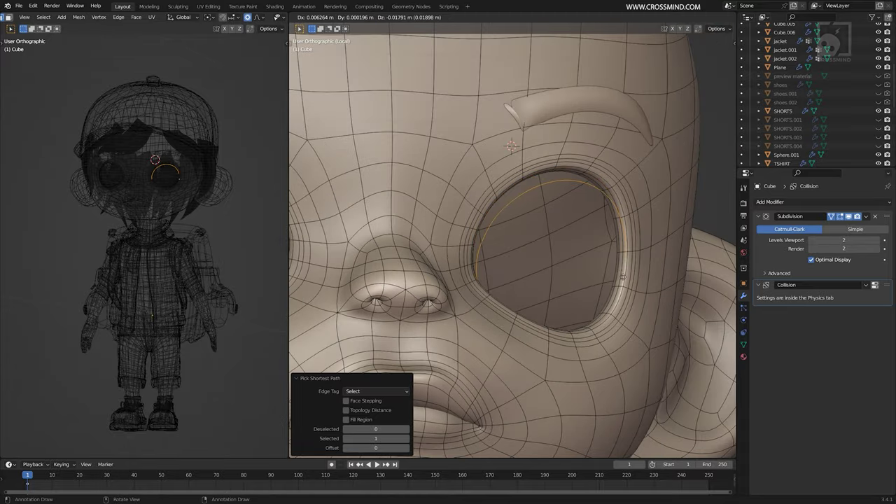
Duplicate the selected eye-rim edges in place and separate them into their own object
right_click(623, 276)
key("F3")
left_click(667, 285)
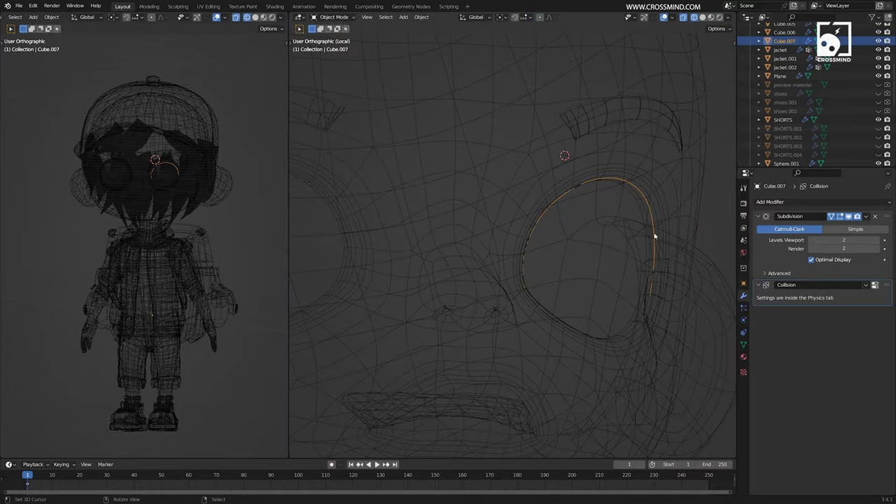
left_click(698, 237)
Enter Edit Mode on the separated edge strip and move it to fit along the upper eye rim
key("Tab")
key("g")
mouse_move(612, 210)
middle_mouse_down()
mouse_move(620, 218)
mouse_move(564, 249)
mouse_move(609, 236)
mouse_move(640, 245)
mouse_move(625, 246)
middle_mouse_up()
left_click(629, 219)
scroll(565, 250, "down", 2)
scroll(641, 245, "up", 3)
Extrude the eyelash edge -0.040651 m along Y and raise the new edge along Z
key("e")
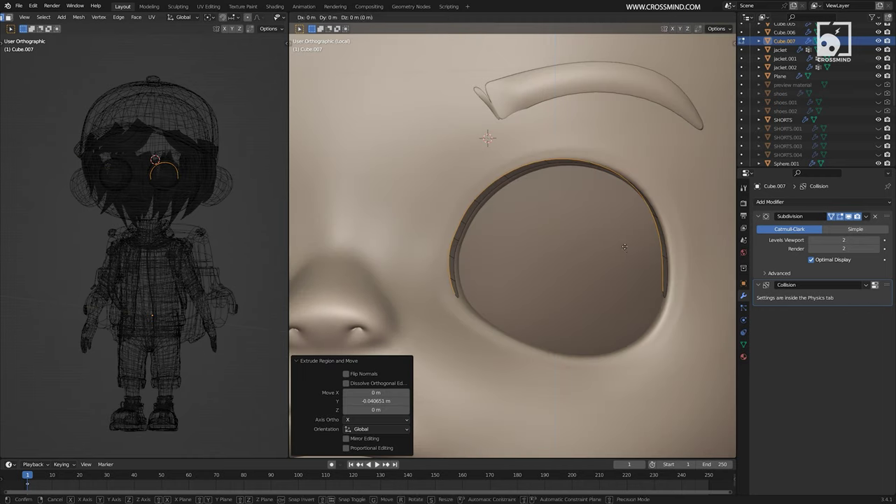
key("z")
left_click(638, 227)
Fan the extruded eyelash edge outward by moving it, scaling it to 1.032, and rotating it about 4.6 degrees
key("g")
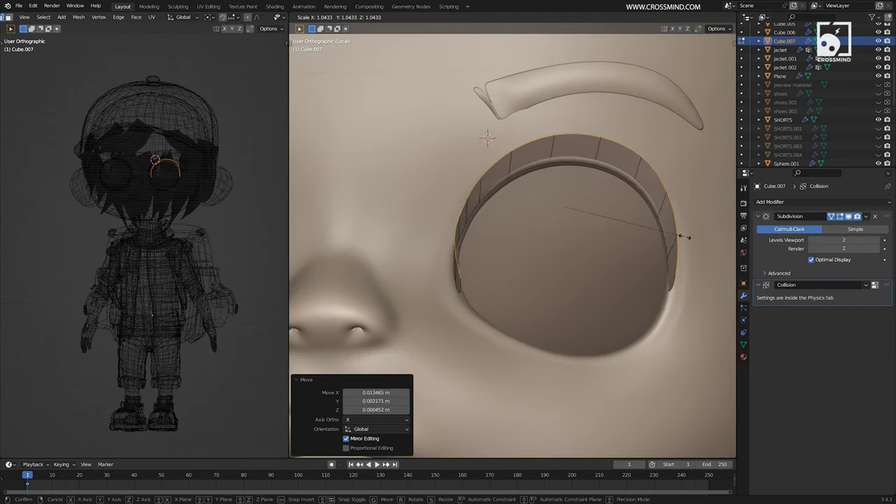
left_click(693, 241)
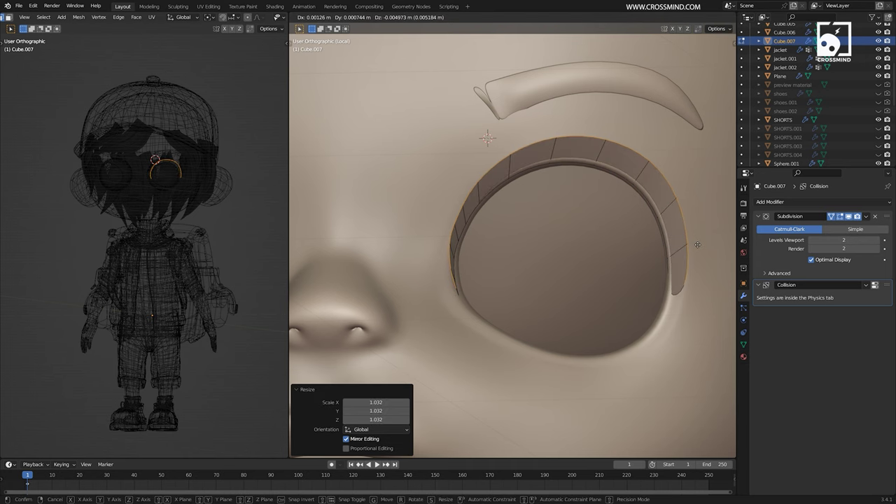
left_click(697, 245)
left_click(703, 254)
key("r")
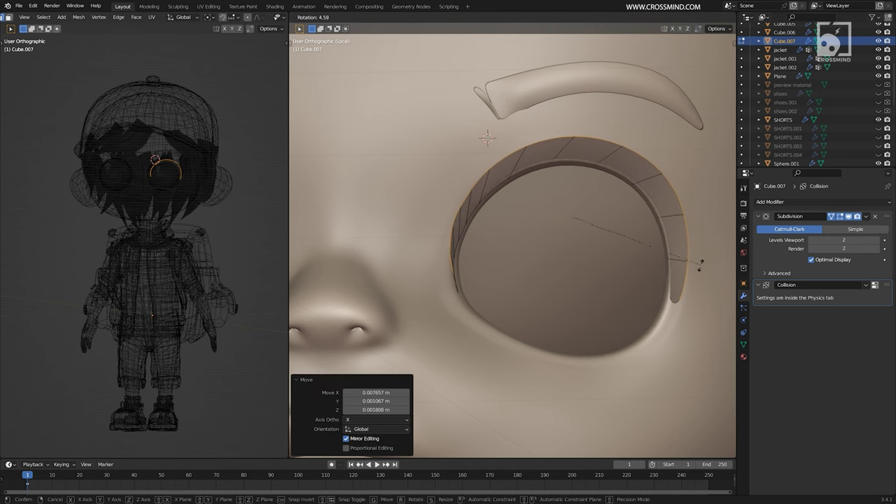
left_click(698, 265)
Add one lengthwise loop cut along the middle of the eyelash strip and shift it along Z to curve the strip
left_click(671, 219)
middle_click_drag(676, 220, 670, 221)
key("g")
key("z")
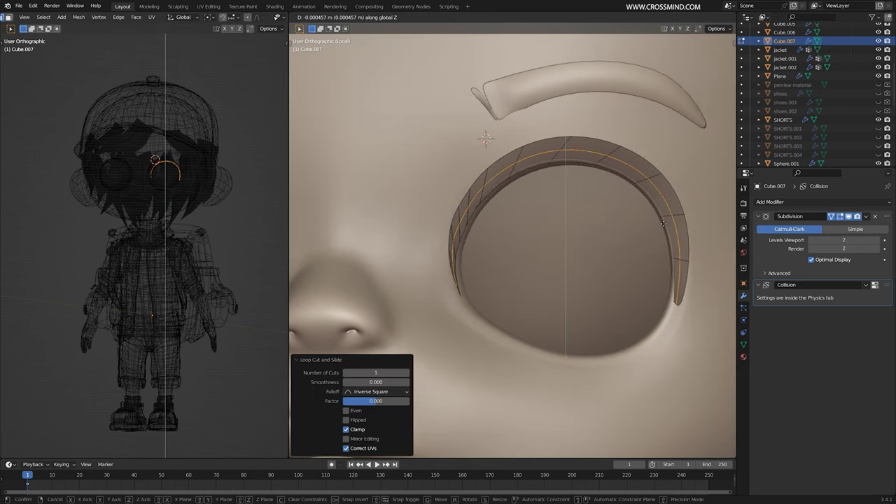
left_click(673, 227)
Flip the normals of the whole eyelash strip
key("F3")
type("F")
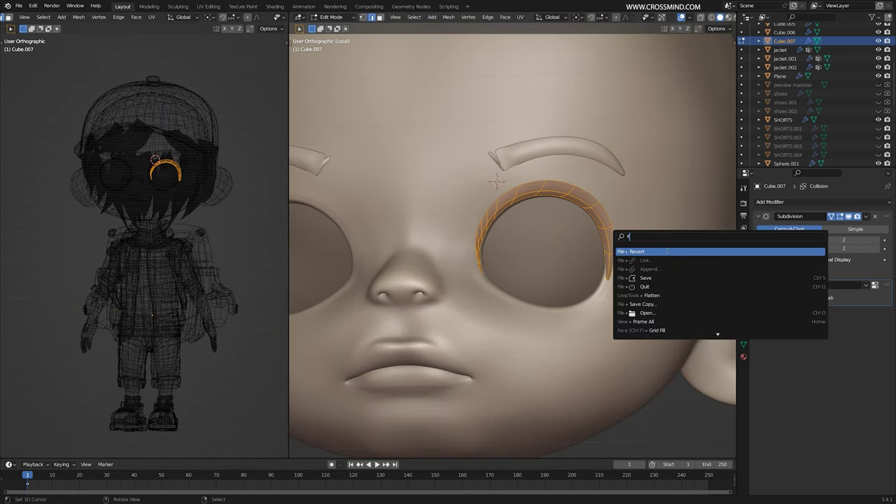
key("Return")
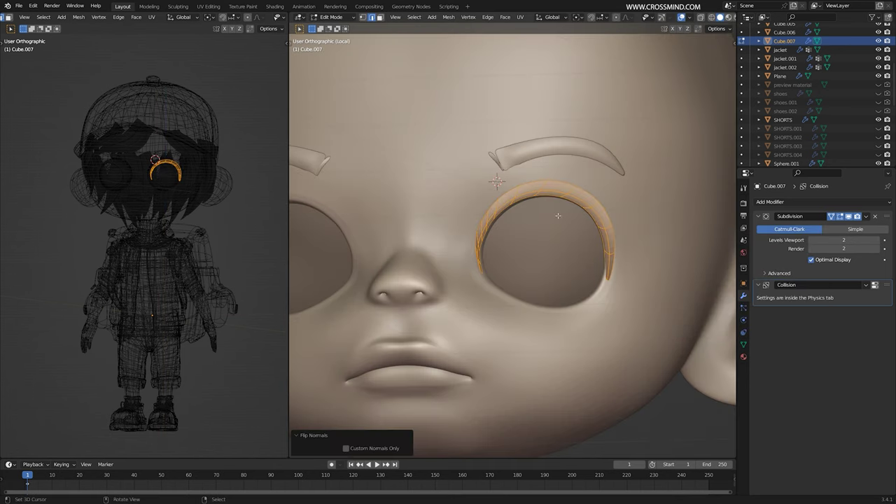
Taper the eyelash strip's inner end by scaling it to 0.673 with smooth connected proportional editing, and shift it along Y
middle_click_drag(709, 248, 548, 277)
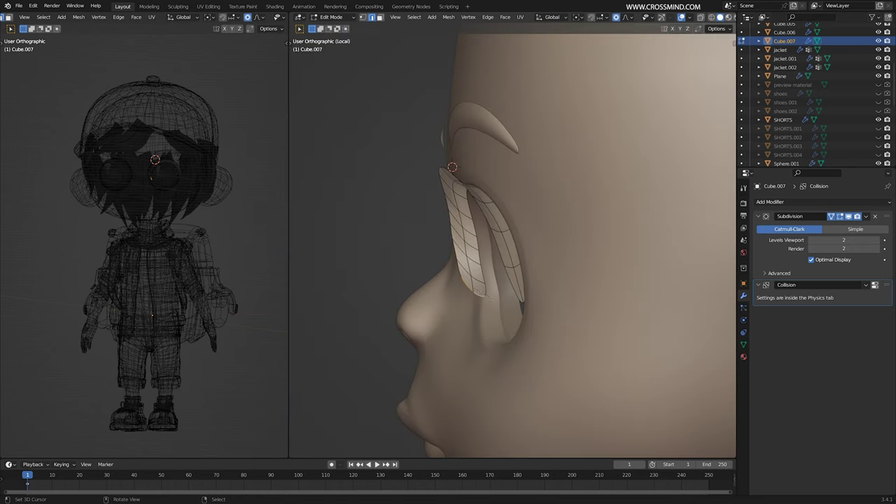
left_click(490, 299)
key("g")
left_click(490, 294)
key("ctrl+z")
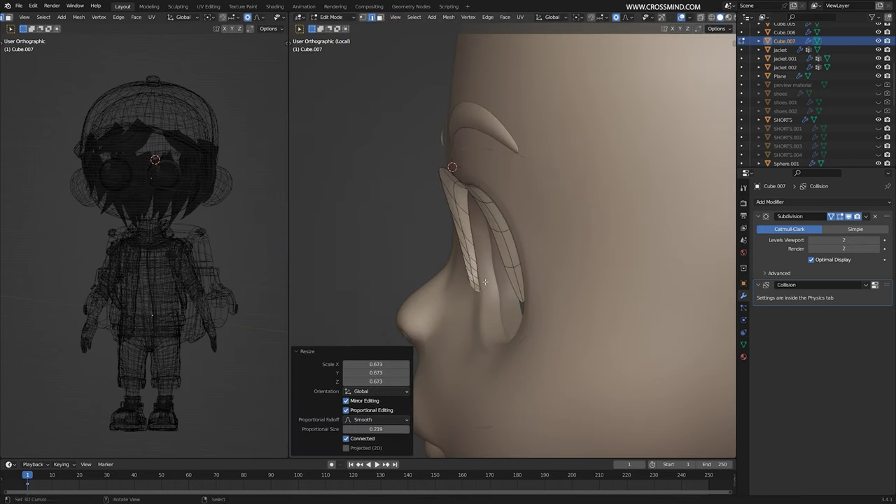
middle_click_drag(455, 283, 493, 272)
key("g")
key("y")
left_click(508, 274)
Move the eyelash strip's outer end about 0.02 m along Y with proportional editing and reposition it against the eye rim
left_click_drag(509, 274, 630, 302, "alt")
right_click(630, 302)
key("g")
key("y")
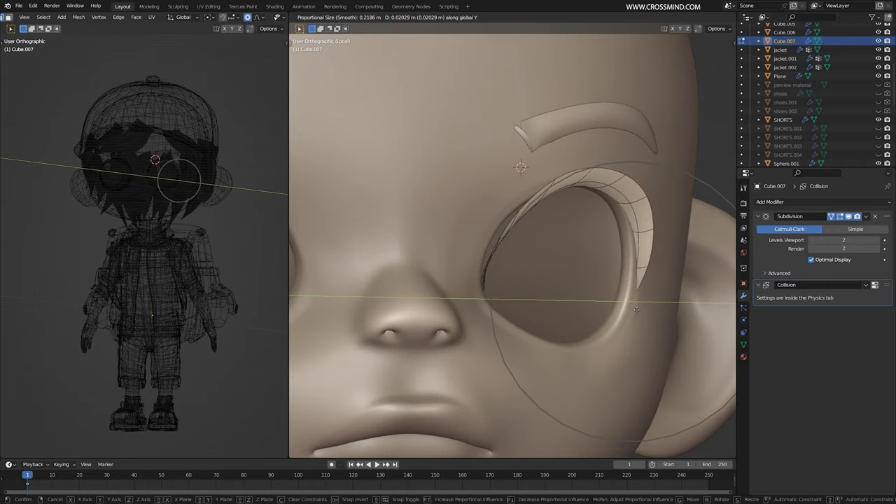
left_click(644, 308)
key("g")
middle_click_drag(658, 307, 568, 288)
left_click(638, 305)
Rotate the outer end of the eyelash strip slightly and readjust its depth along Y
key("r")
left_click(645, 307)
key("g")
key("y")
left_click(651, 285)
Nudge an edge loop on the outer part of the eyelash strip and return to Object Mode
middle_click_drag(652, 284, 673, 281)
right_click(633, 225)
mouse_move(638, 226)
middle_mouse_down()
mouse_move(619, 235)
mouse_move(621, 226)
middle_mouse_up()
right_click(630, 235, "alt")
key("g")
left_click(617, 242)
key("Tab")
scroll(613, 251, "down", 5)
scroll(620, 226, "up", 2)
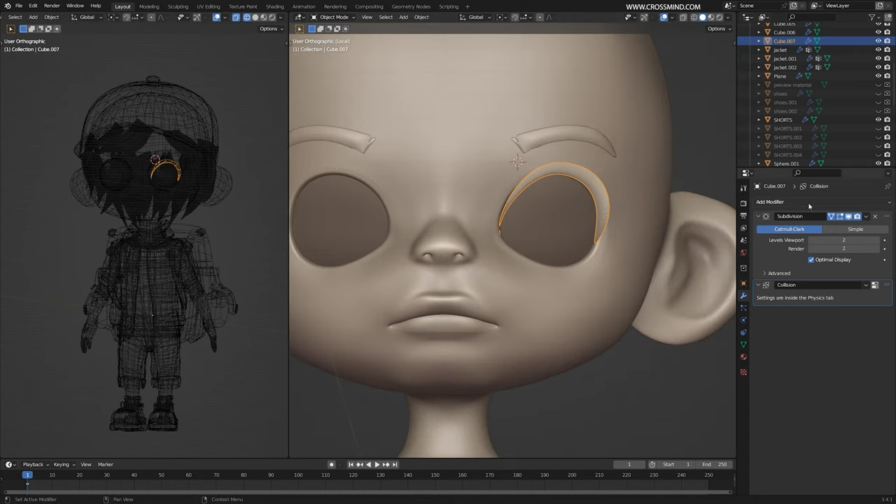
Mirror the eyelash strip across X with a Mirror modifier, leave local view, and save the file
left_click(770, 202)
left_click(729, 303)
middle_click_drag(552, 259, 580, 256)
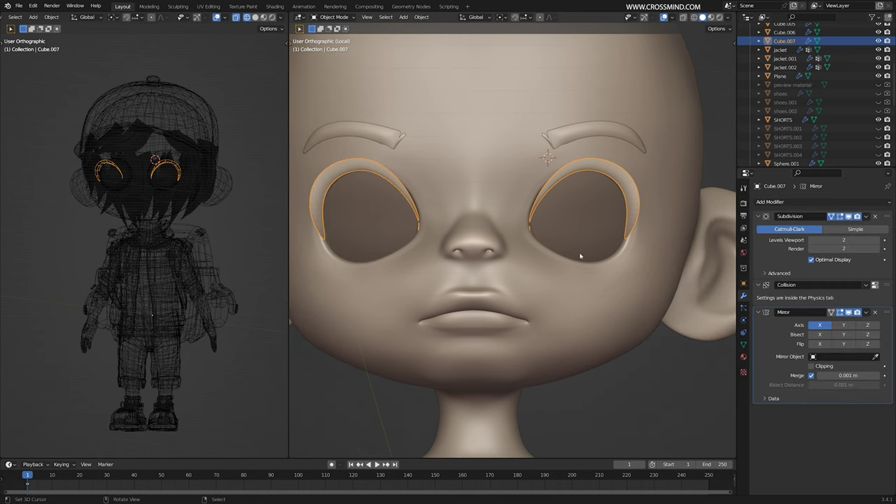
scroll(584, 259, "down", 4)
key("KP_Divide")
key("ctrl+s")
Turn off proportional editing and move the eyelash strip's outer edge loop 0.016523 m along Y in Edit Mode
key("Tab")
left_click_drag(684, 224, 666, 225, "alt")
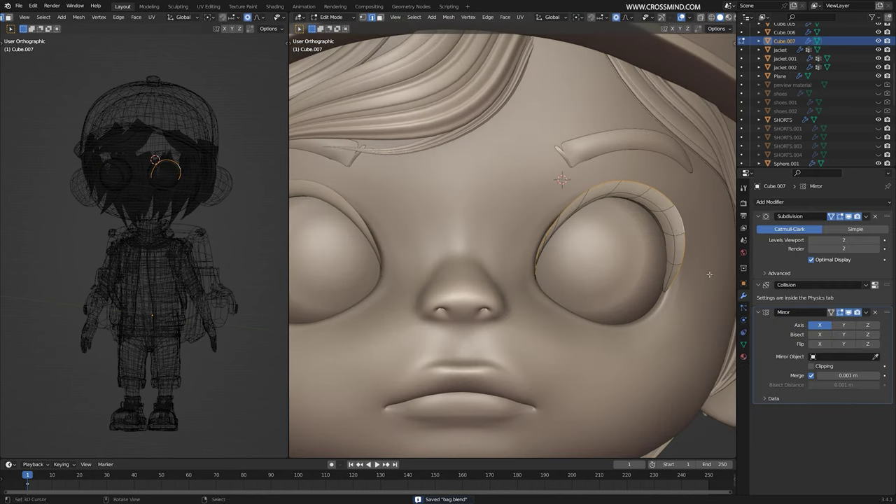
key("s")
right_click(690, 274)
left_click(617, 20)
scroll(690, 322, "down", 1)
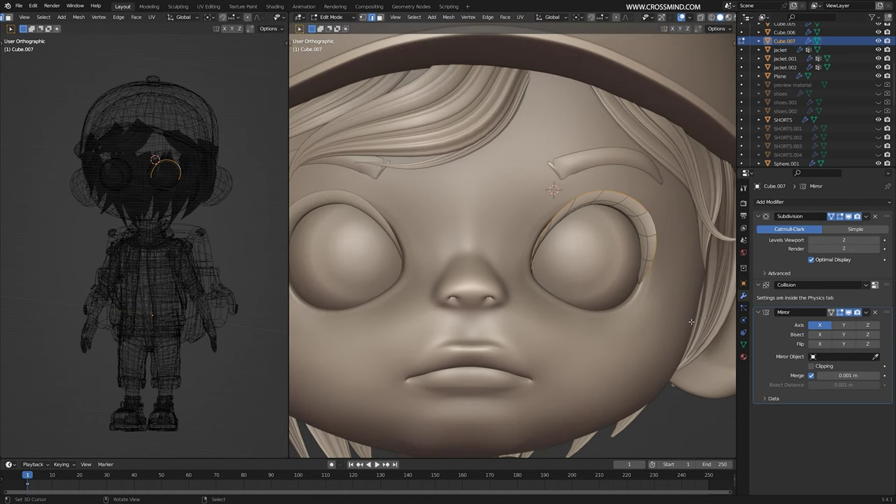
middle_click_drag(626, 241, 656, 219)
key("g")
key("y")
left_click(678, 253)
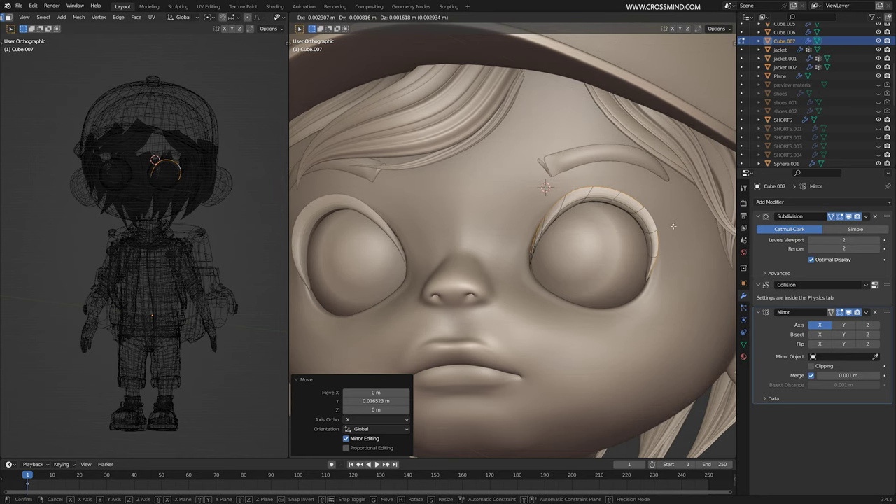
Place the eyelid strip above the eye and dissolve the edges of the selected loop along it
left_click(673, 224)
right_click(594, 197, "alt")
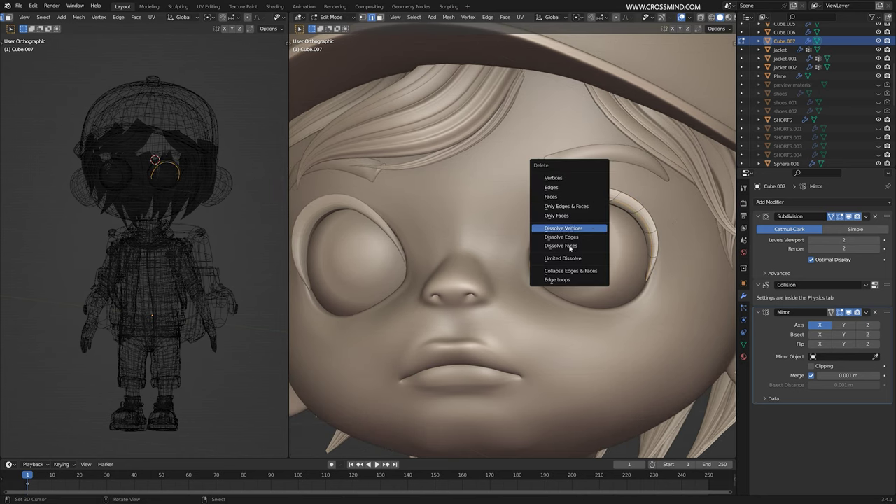
left_click(573, 238)
scroll(573, 239, "up", 3)
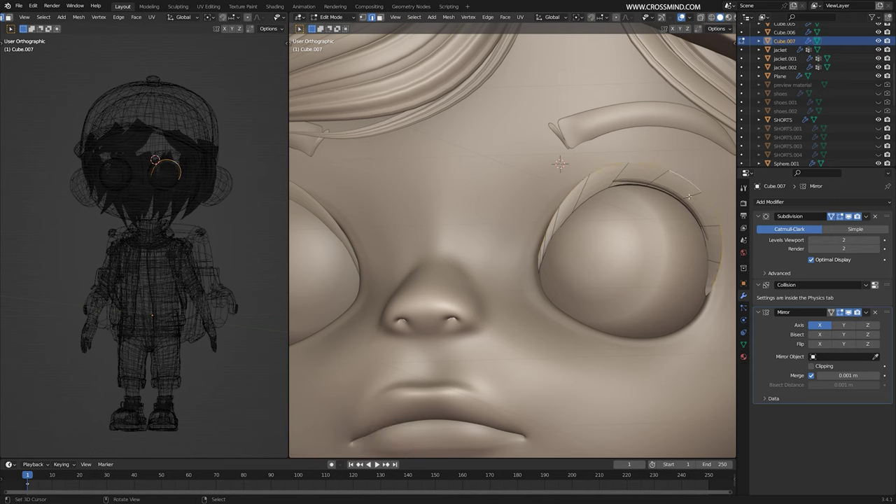
Scale, move and rotate the upper eyelid strip so that it follows the curve of the eye opening
scroll(689, 196, "down", 2)
key("s")
left_click(670, 230)
key("g")
left_click(665, 234)
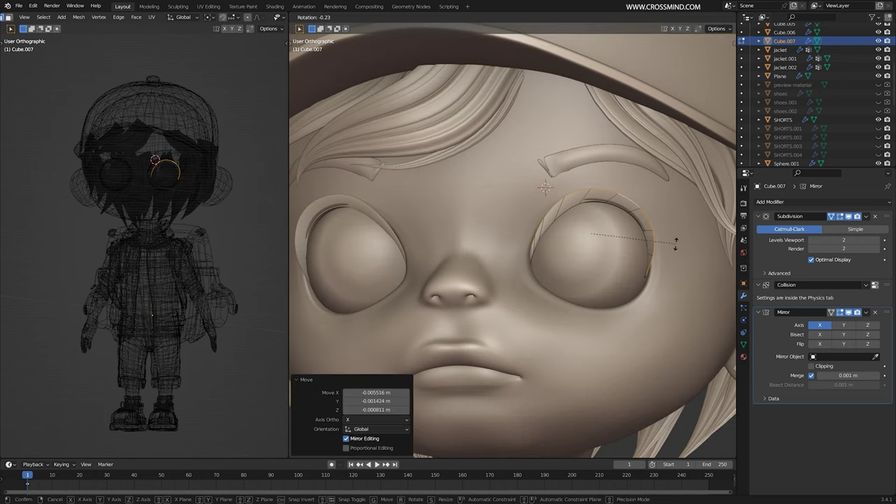
left_click(676, 242)
scroll(673, 241, "up", 1)
key("g")
left_click(692, 259)
key("r")
left_click(692, 262)
key("g")
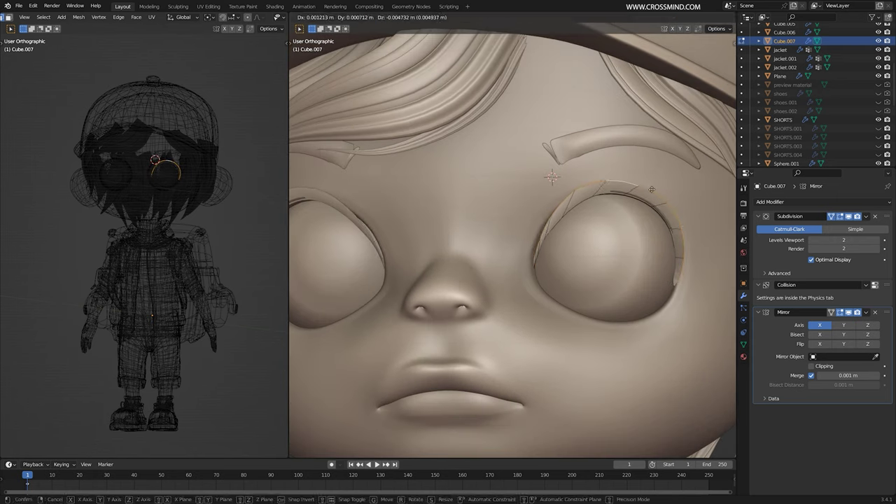
left_click(652, 190)
Nudge individual edges at the eyelid strip's inner corner to fit the eye opening
middle_click_drag(649, 192, 616, 217)
scroll(577, 238, "up", 3)
right_click(566, 245)
right_click_drag(543, 254, 540, 253)
mouse_move(557, 235)
right_mouse_down()
mouse_move(548, 229)
mouse_move(560, 204)
right_mouse_up()
scroll(551, 230, "down", 3)
scroll(557, 221, "up", 2)
scroll(570, 214, "down", 2)
mouse_move(608, 232)
middle_mouse_down()
mouse_move(572, 220)
mouse_move(608, 238)
middle_mouse_up()
Move the eyelid strip's inner corner using connected proportional editing with Smooth falloff and a size of 0.077
key("Tab")
key("Tab")
right_click(538, 254)
scroll(538, 254, "up", 2)
key("o")
key("g")
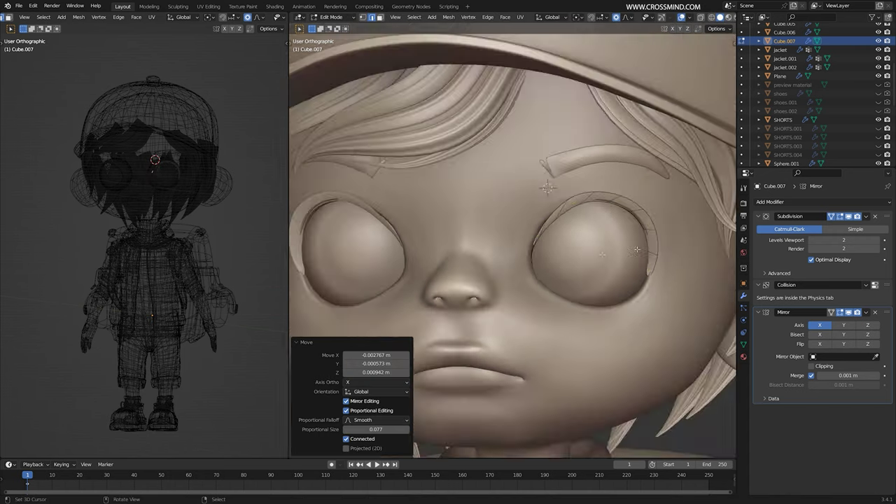
Add one centered loop cut along the eyelid strip, reposition it and return to Object Mode
scroll(688, 197, "up", 1)
left_click(679, 206)
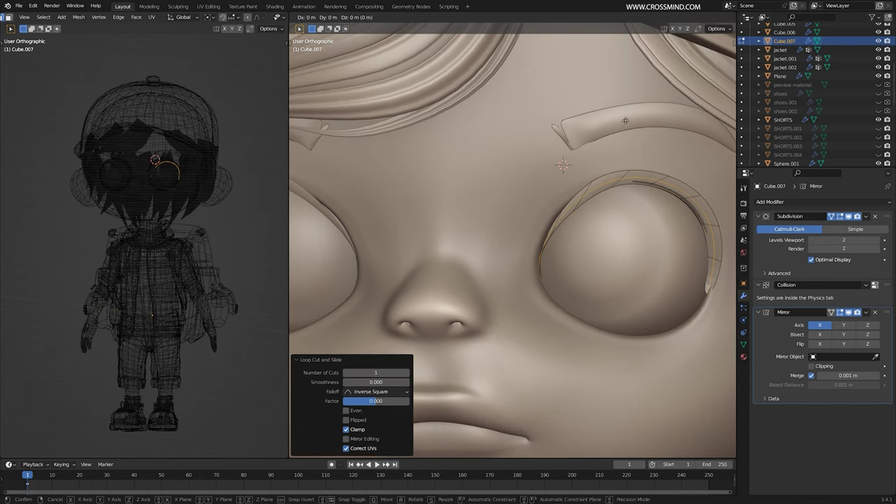
key("Tab")
right_click(595, 124)
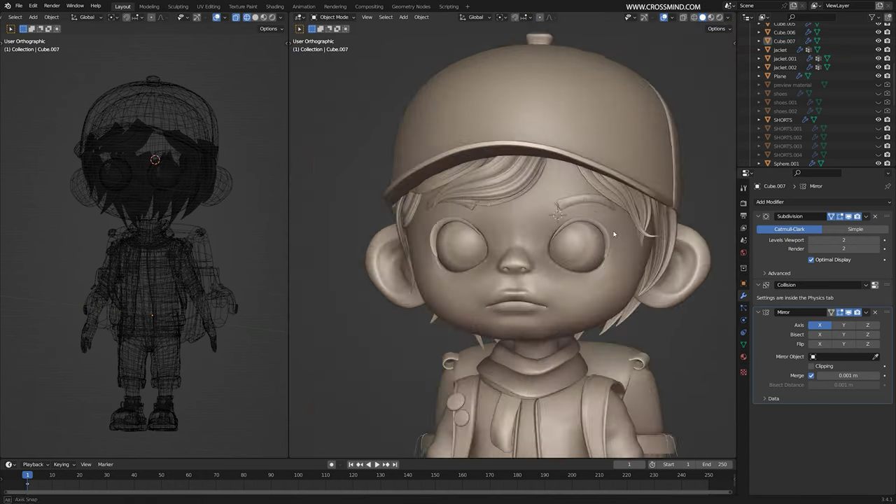
Save the project and check the finished eyelids from several angles
key("ctrl+s")
scroll(596, 248, "up", 2)
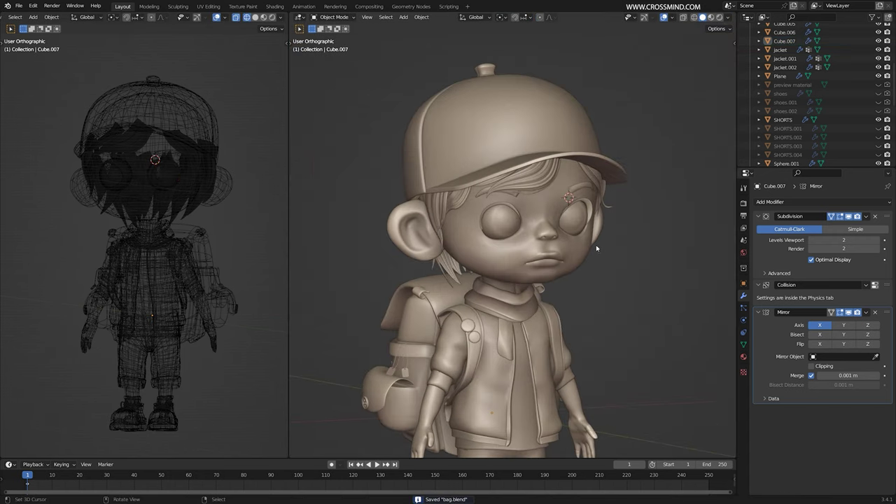
left_click(719, 17)
mouse_move(570, 196)
middle_mouse_down()
mouse_move(584, 310)
mouse_move(539, 318)
mouse_move(521, 294)
middle_mouse_up()
scroll(532, 280, "up", 3)
middle_click_drag(553, 224, 518, 280, "shift")
scroll(599, 305, "down", 6)
key("ctrl+s")
Examine the character in wireframe and solid shading, checking how the selected eyeballs sit behind the eyelids
left_click(272, 17)
left_click(246, 16)
left_click(694, 17)
scroll(593, 202, "up", 2)
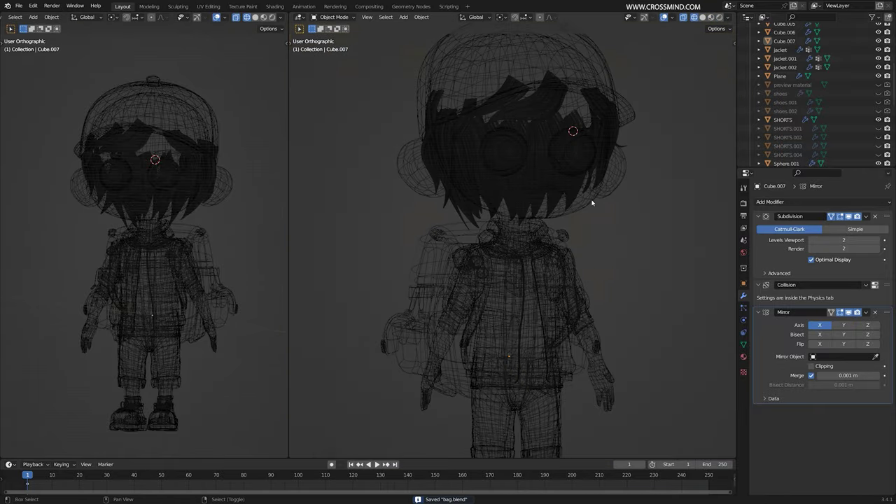
middle_click_drag(592, 202, 607, 257)
key("shift+z")
scroll(619, 241, "up", 3)
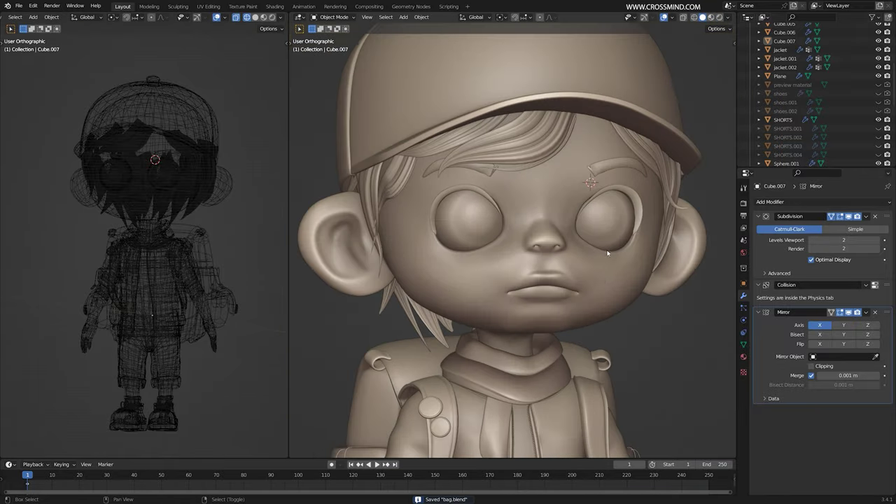
left_click(620, 236)
middle_click_drag(619, 235, 635, 245)
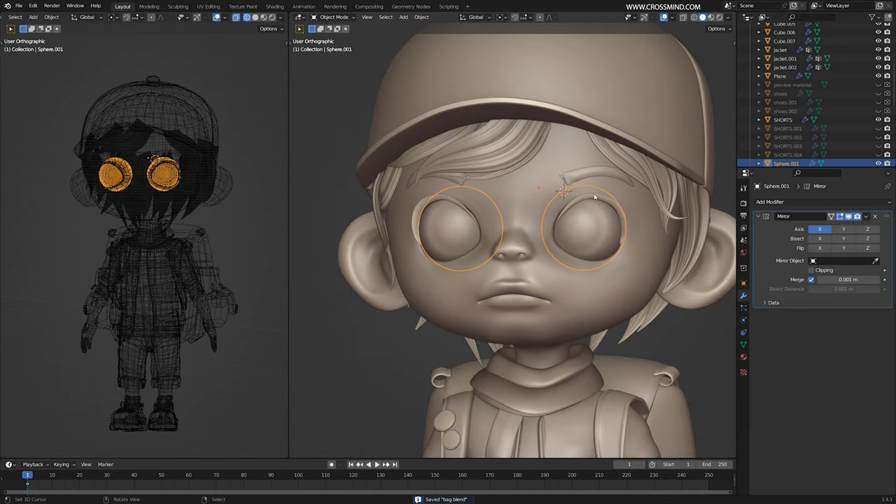
scroll(599, 200, "up", 1)
middle_click_drag(567, 261, 574, 233)
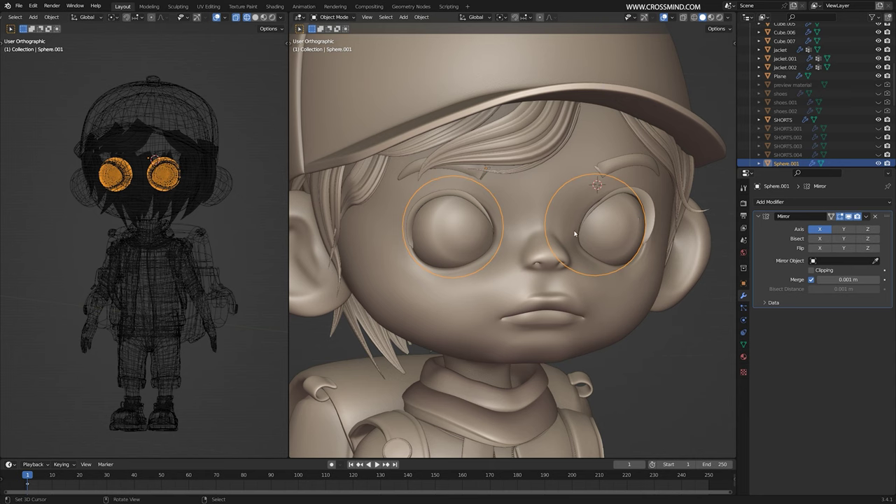
scroll(623, 233, "up", 3)
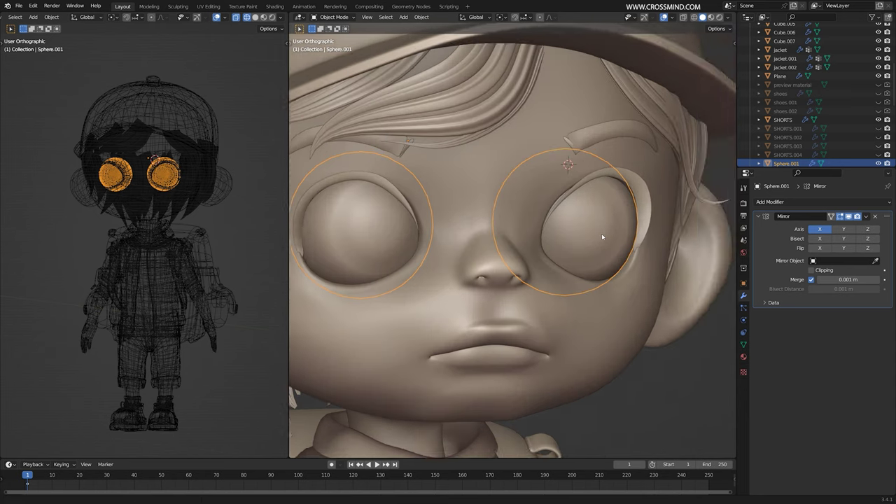
right_click(670, 238)
Isolate the body mesh in a full-size local view in Edit Mode with solid shading, showing the mouth interior
key("Tab")
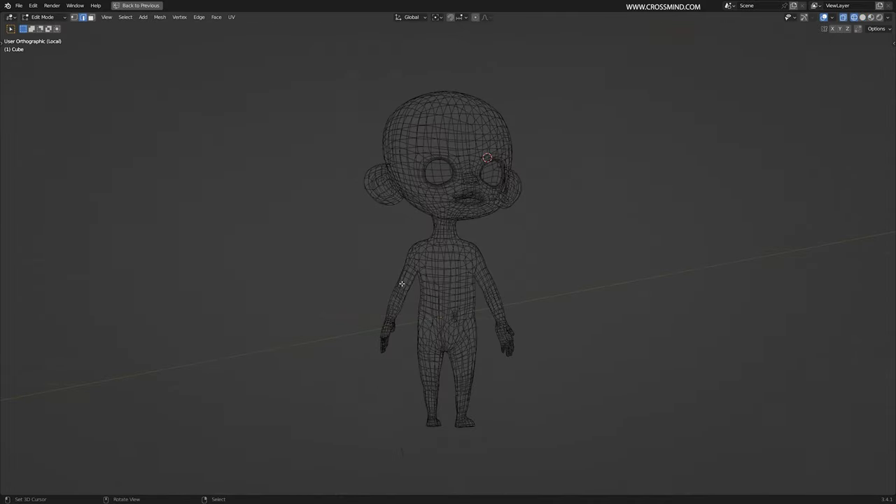
scroll(404, 146, "up", 5)
middle_click_drag(405, 147, 411, 329, "shift")
scroll(532, 292, "up", 4)
key("shift+z")
mouse_move(532, 292)
middle_mouse_down()
mouse_move(570, 300)
mouse_move(630, 266)
mouse_move(569, 308)
mouse_move(392, 179)
mouse_move(410, 167)
middle_mouse_up()
scroll(555, 300, "up", 2)
scroll(630, 266, "up", 5)
key("KP_5")
scroll(630, 266, "down", 3)
scroll(392, 180, "up", 2)
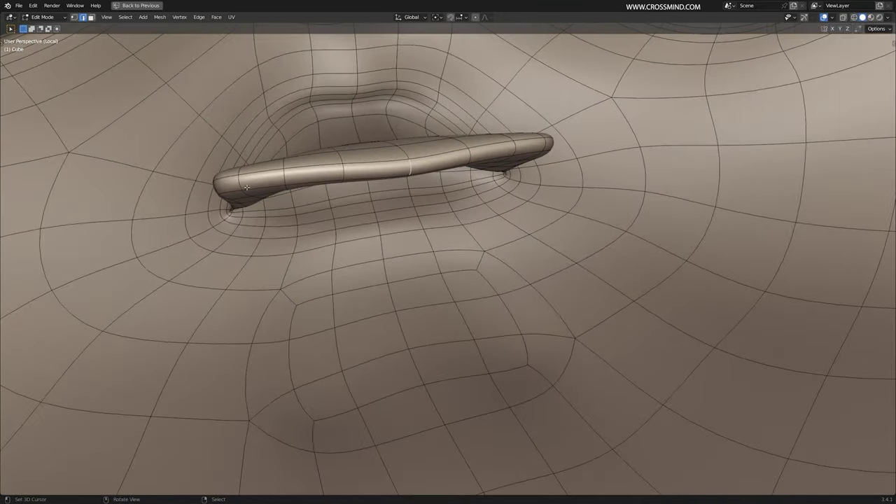
Delete the faces closing off the back of the mouth interior
right_click(521, 145, "ctrl")
middle_click_drag(522, 145, 518, 171)
key("x")
key("f")
Scale the mouth's open inner edge loop by 4.628 along Z
key("2")
right_click(501, 170, "alt")
key("s")
key("z")
left_click(754, 170)
Try to pull the mouth's open inner edge loop back into the head, undoing the last change
middle_click_drag(611, 254, 572, 250)
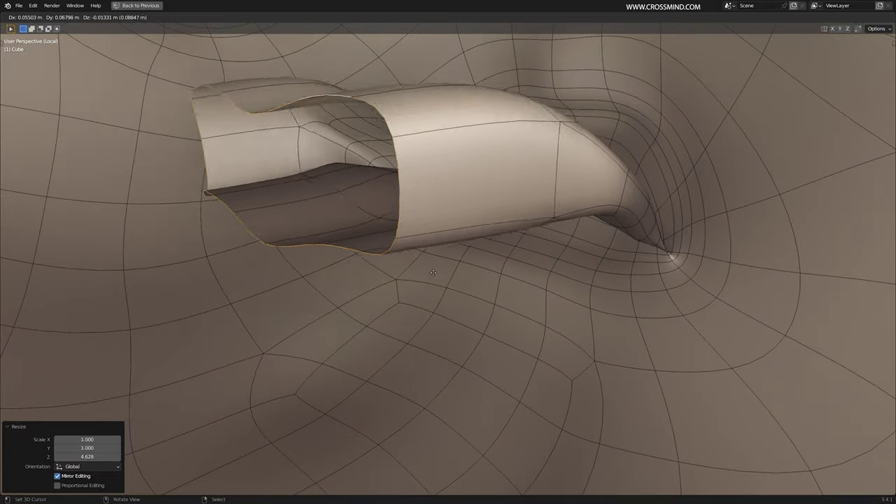
left_click(505, 406)
scroll(516, 430, "down", 2)
middle_click_drag(516, 430, 462, 304)
scroll(535, 333, "down", 3)
key("ctrl+z")
scroll(476, 289, "down", 3)
scroll(489, 309, "down", 5)
scroll(514, 314, "up", 3)
middle_click_drag(428, 263, 414, 250)
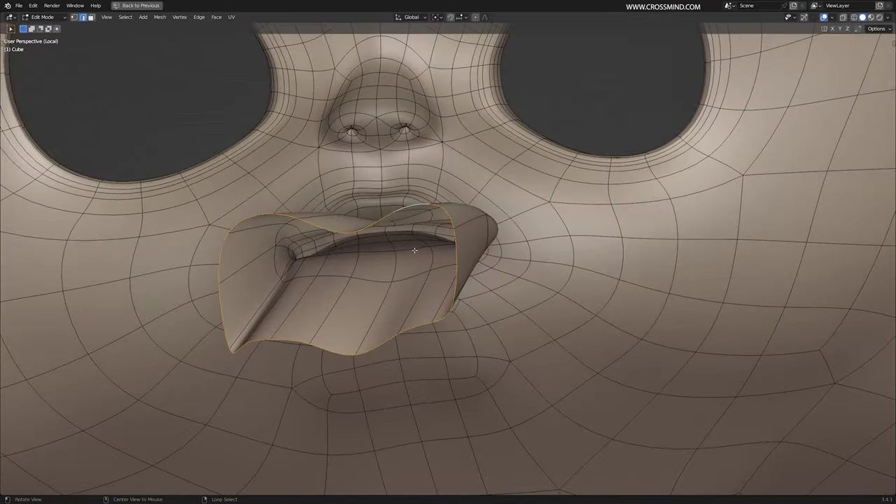
Enlarge the open edge loop at the back of the mouth cavity
middle_click_drag(534, 264, 445, 356)
scroll(479, 228, "up", 3)
left_click(469, 224, "alt")
key("s")
left_click(443, 356)
Delete the flared back section of the mouth cavity, from its open edge loop through the adjoining faces
left_click(358, 260, "alt")
middle_click_drag(452, 301, 456, 264)
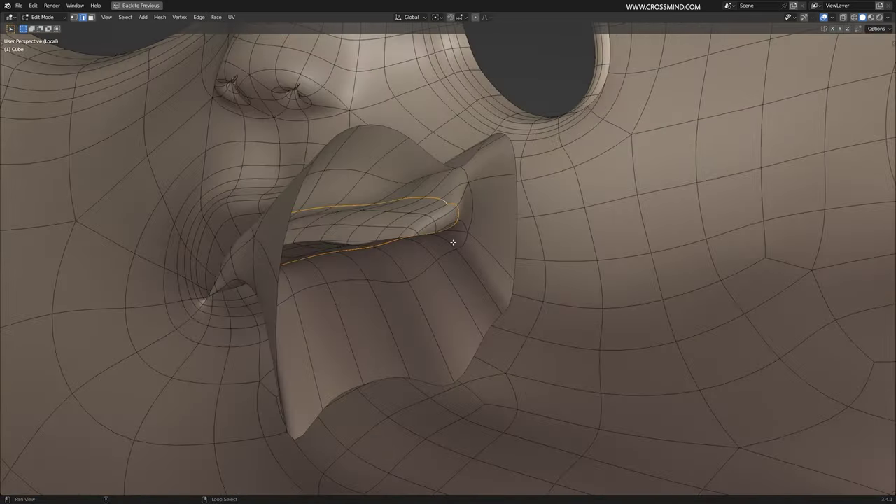
left_click_drag(453, 242, 392, 294, "alt")
right_click(471, 382, "alt")
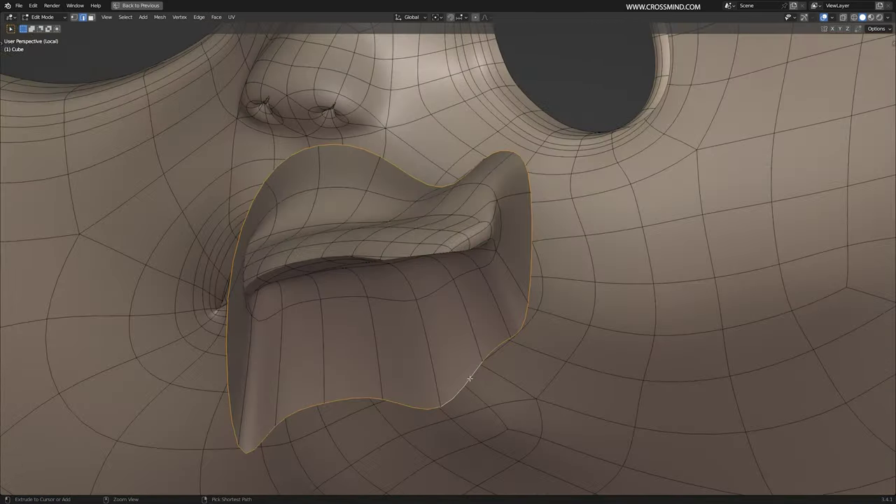
key("ctrl+KP_Add")
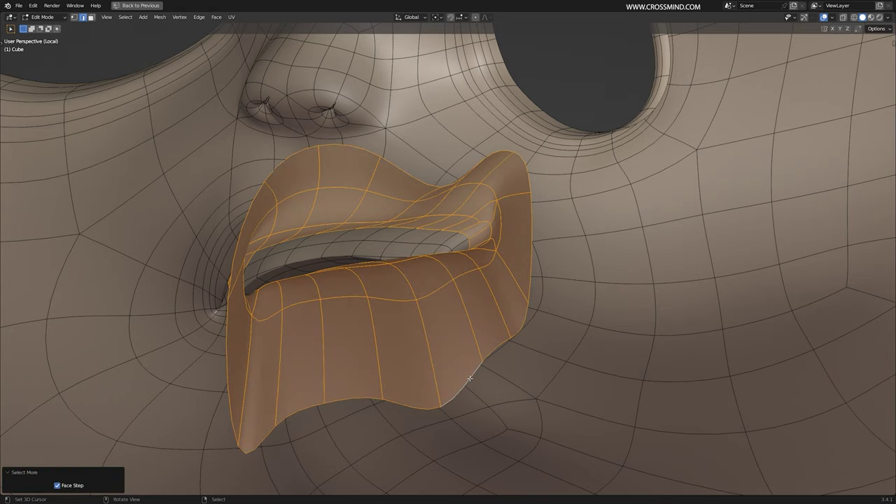
key("x")
left_click(470, 382)
Delete the selected leftover edges along the mouth cavity's inner rim
middle_click_drag(420, 269, 306, 295)
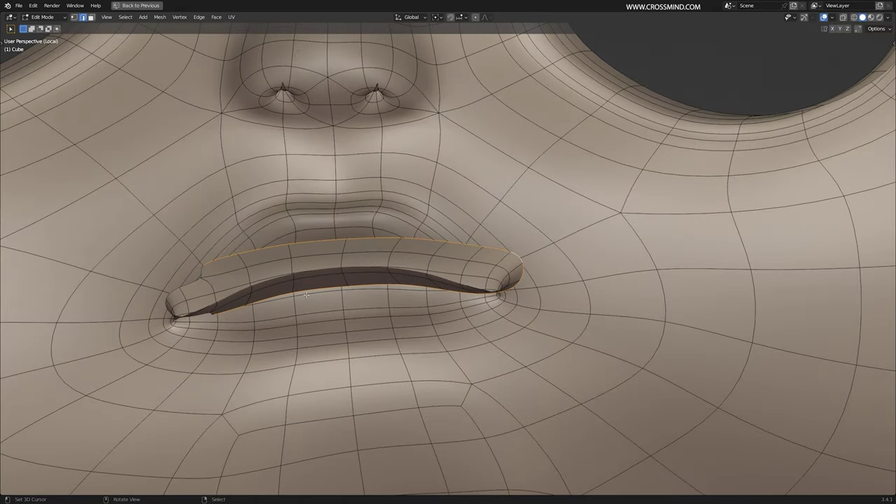
left_click(306, 297)
key("x")
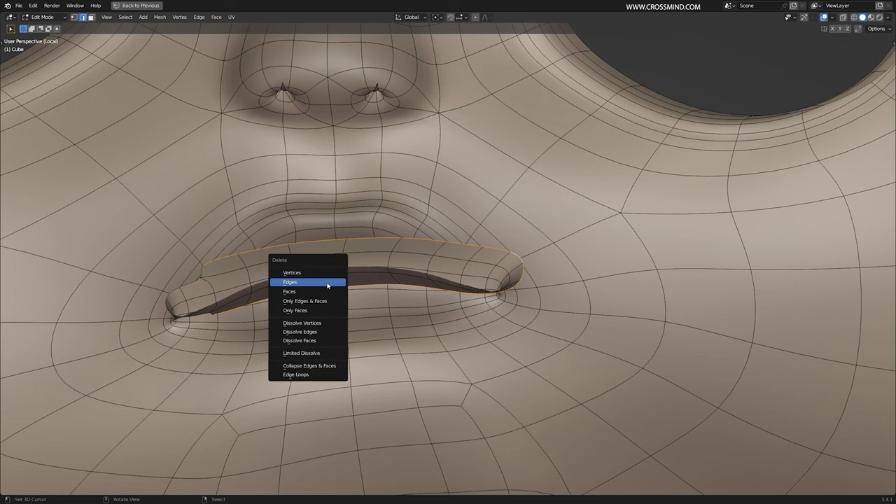
left_click(336, 283)
middle_click_drag(338, 284, 452, 283, "alt")
left_click(296, 283)
Expand the selection around the inner mouth rim and delete those faces behind the lips
scroll(425, 281, "up", 1)
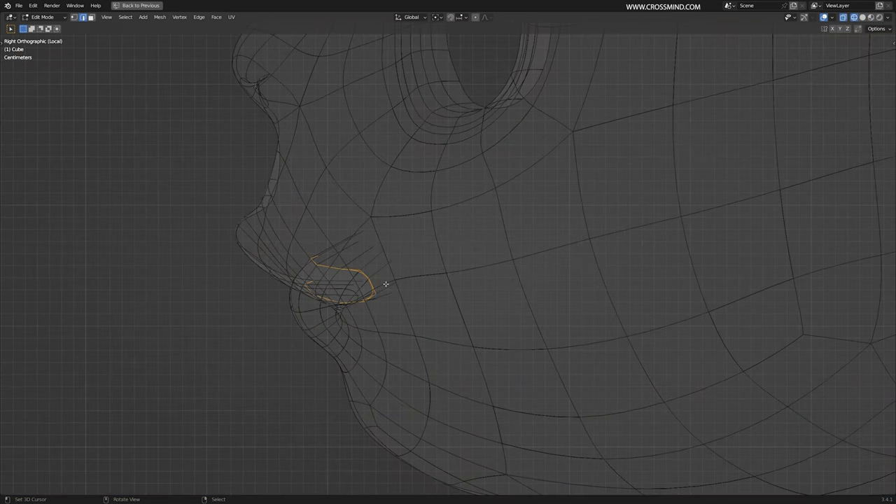
key("ctrl+KP_Add")
key("x")
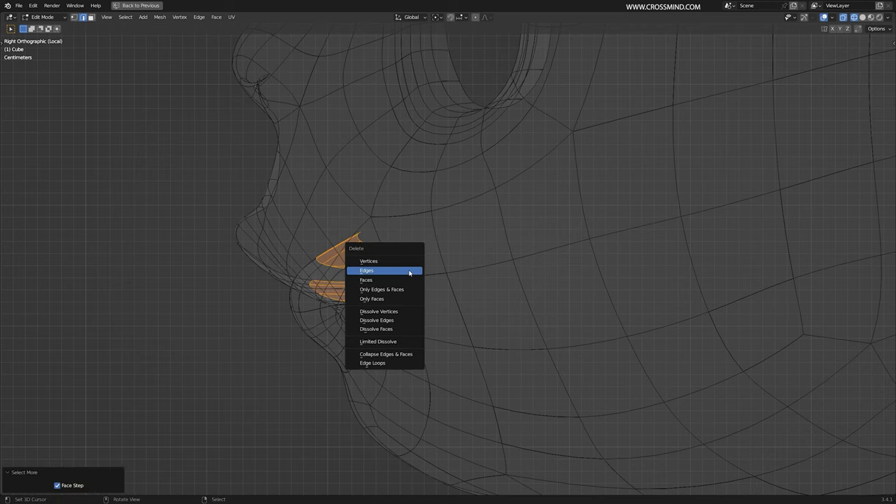
left_click(399, 282)
scroll(399, 283, "down", 2)
middle_click_drag(399, 283, 393, 290)
Form the mouth cavity by extruding its inner edge loop 0.26718 m along Y and grid-filling the end, and save the project
left_click(396, 237, "alt")
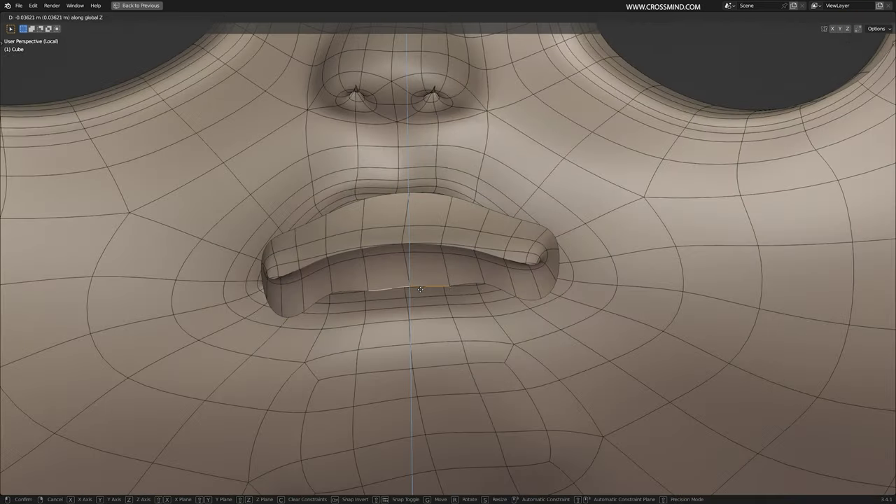
left_click(454, 284)
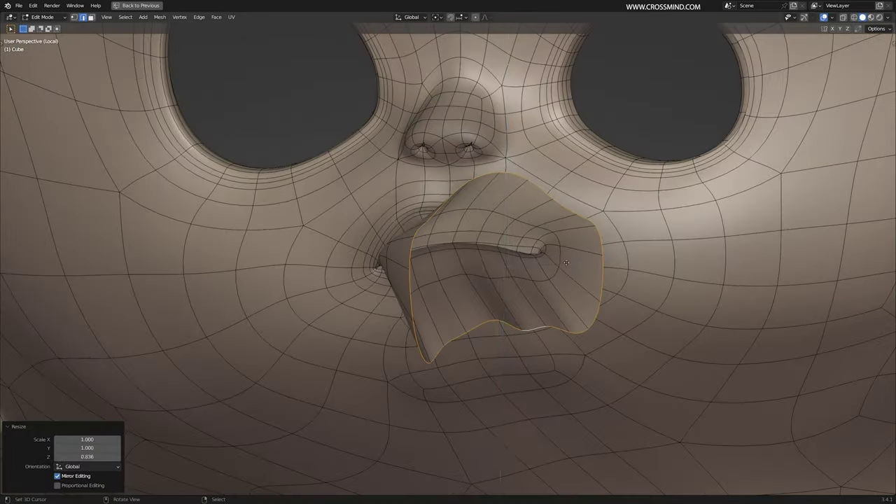
key("F3")
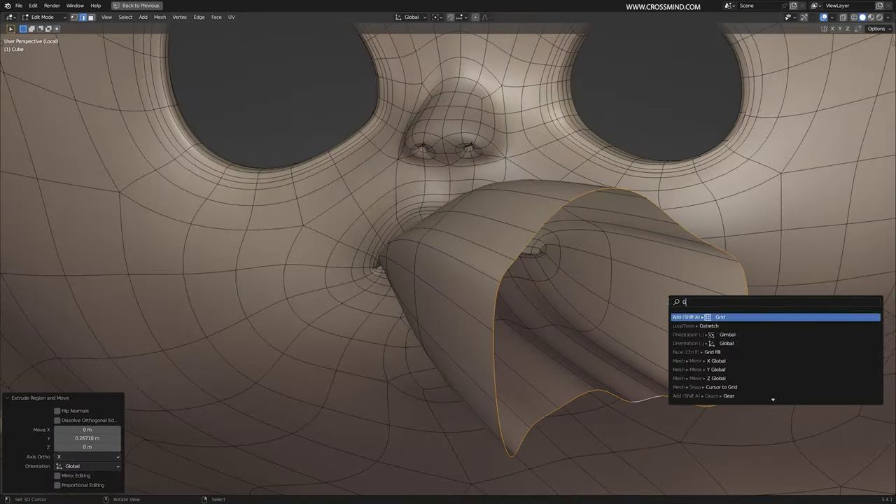
key("Return")
key("g")
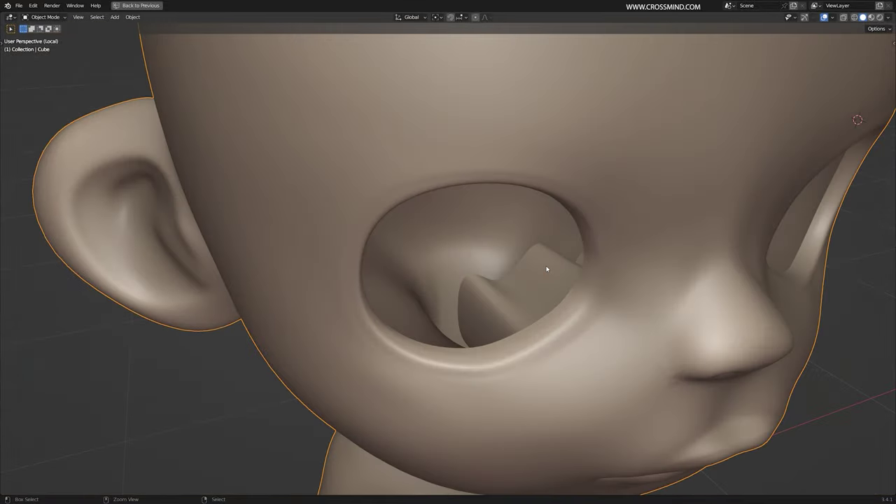
key("ctrl+s")
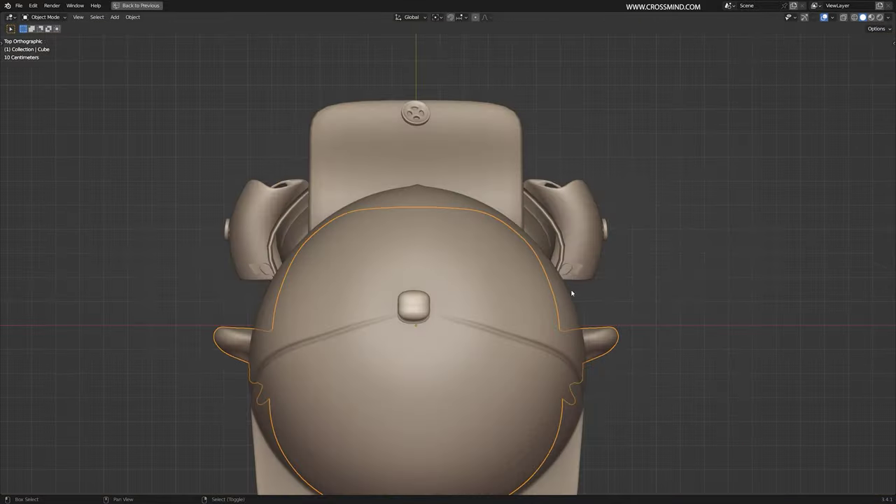
Add a plane beside the character in top view and scale it to 0.160 along Y
middle_click_drag(574, 296, 432, 264, "shift")
scroll(433, 264, "up", 1)
middle_click_drag(624, 272, 519, 262, "shift")
key("shift+a")
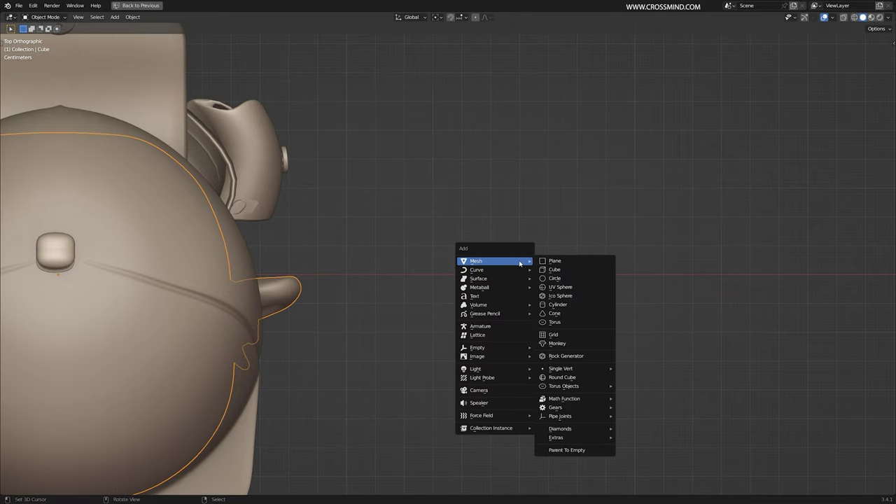
left_click(553, 264)
scroll(616, 322, "down", 5)
key("s")
key("y")
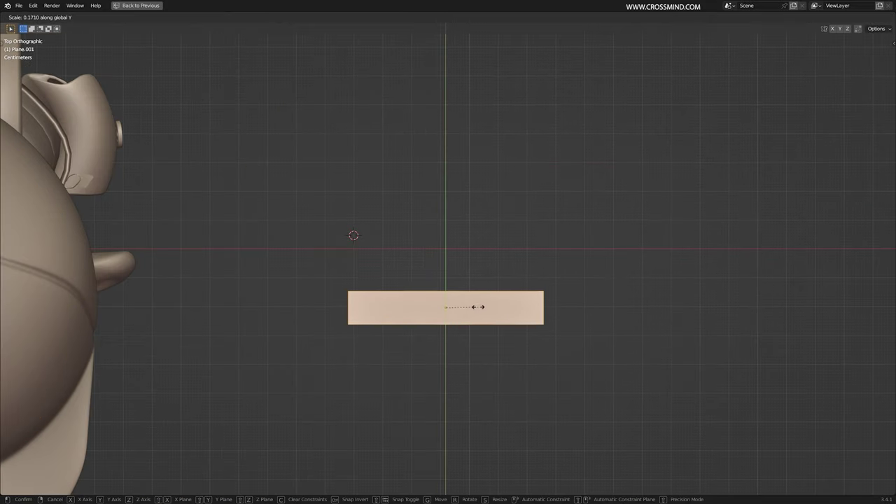
left_click(468, 327)
Add a loop cut across the middle of the plane and move it about -0.182 m along Y
scroll(468, 327, "up", 5)
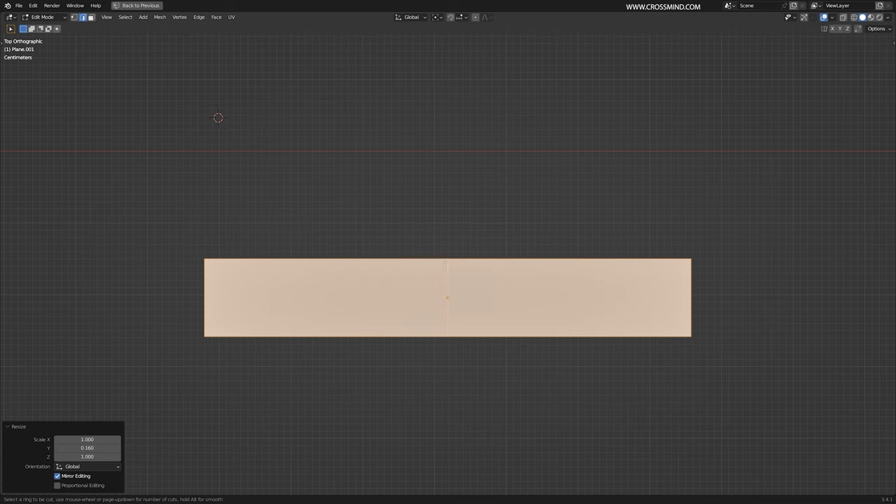
left_click(446, 261)
right_click(445, 266)
key("g")
left_click(448, 404)
Bevel the plane's middle edge to a width of about 0.43 m, forming a flat central section
middle_click_drag(471, 367, 474, 275, "shift")
scroll(480, 301, "up", 2)
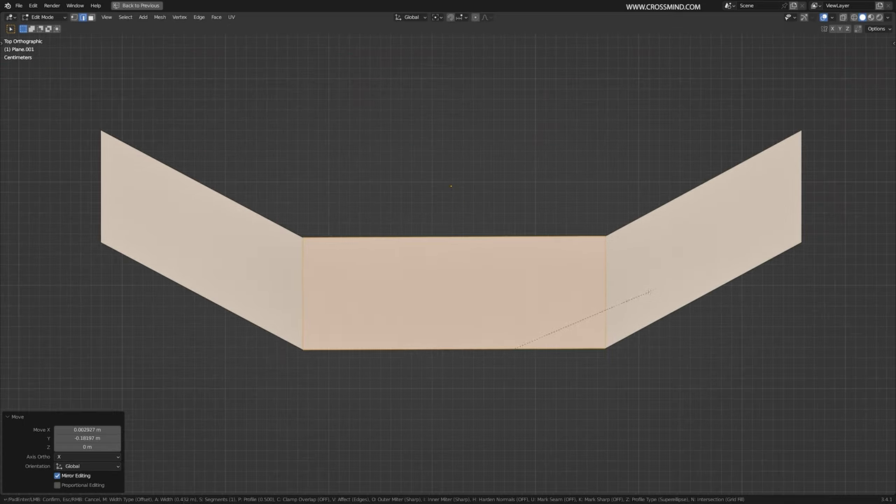
left_click(649, 291)
scroll(620, 321, "down", 2)
Add a level 3 Subdivision Surface modifier to the bent strip and return to Edit Mode
middle_click_drag(620, 322, 557, 252)
key("Tab")
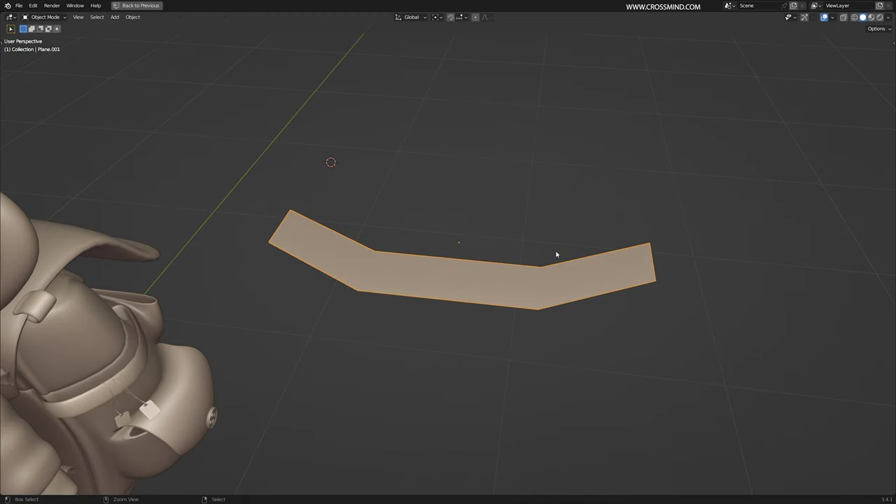
key("ctrl+3")
mouse_move(520, 287)
middle_mouse_down()
mouse_move(500, 270)
mouse_move(518, 275)
middle_mouse_up()
key("Tab")
middle_click_drag(473, 296, 498, 298)
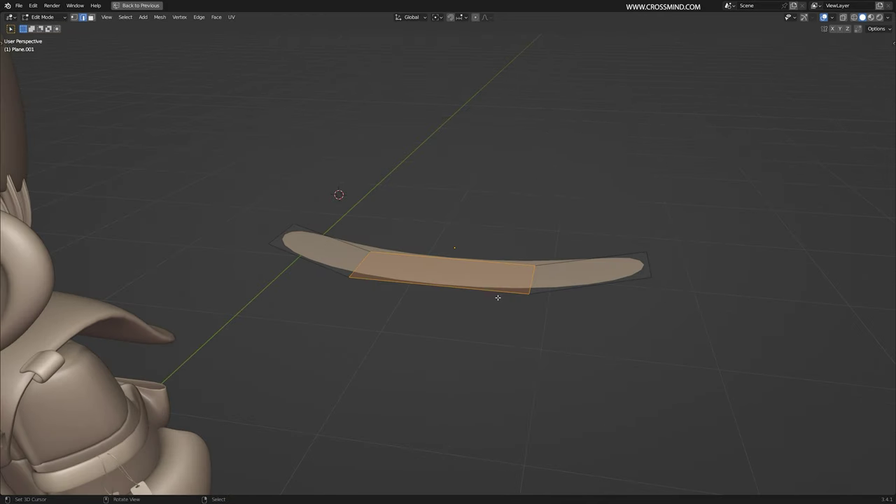
Subdivide all faces of the curved strip once and extrude them upward about 0.13 m into a thick block
middle_click_drag(548, 269, 566, 279)
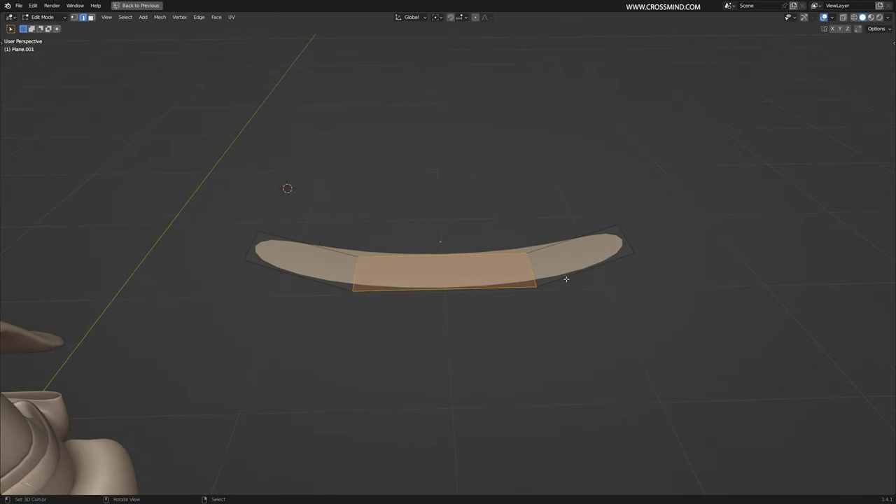
key("a")
right_click(618, 250)
left_click(593, 243)
middle_click_drag(530, 285, 499, 274)
middle_click(501, 235)
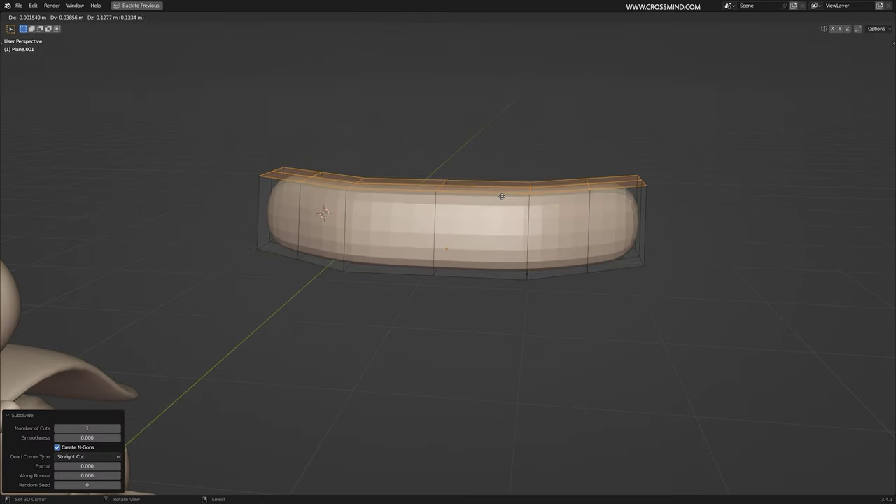
middle_click_drag(399, 285, 422, 257)
mouse_move(485, 241)
middle_mouse_down()
mouse_move(521, 234)
mouse_move(496, 235)
middle_mouse_up()
Add loop cuts across the block's middle section and slide the loops on both sides outward
key("ctrl+r")
left_click(391, 165)
right_click(391, 165)
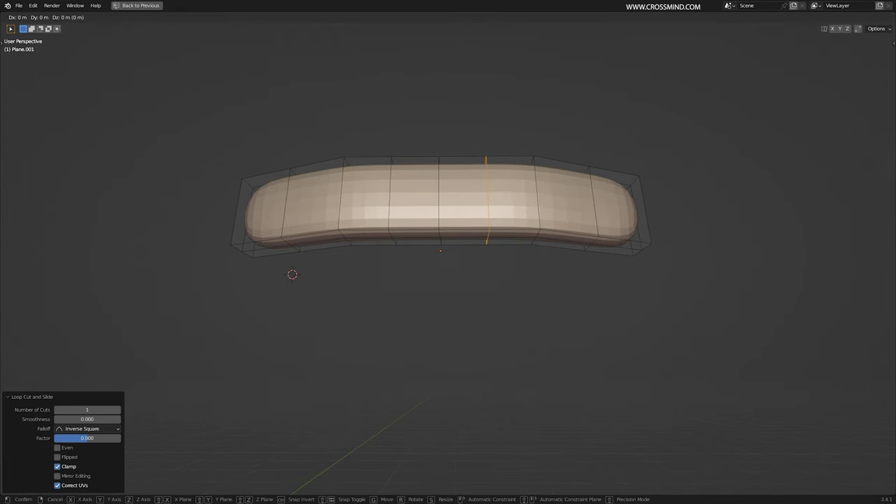
right_click(535, 190, "alt")
key("g")
key("g")
left_click(559, 196)
middle_click_drag(559, 196, 575, 200)
right_click(399, 193, "alt")
key("g")
key("g")
left_click(385, 193)
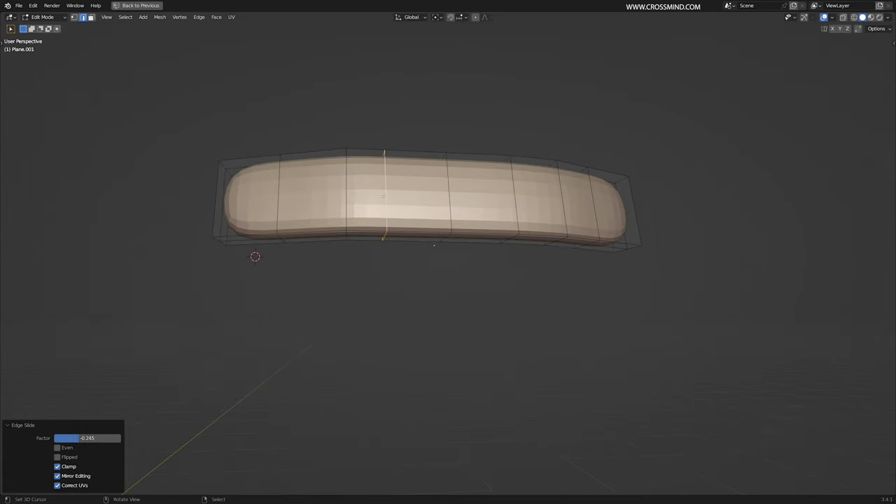
Add a loop cut near the block's lower rim at factor 0.707 and check the smoothed shape in Object Mode
right_click(348, 192, "alt")
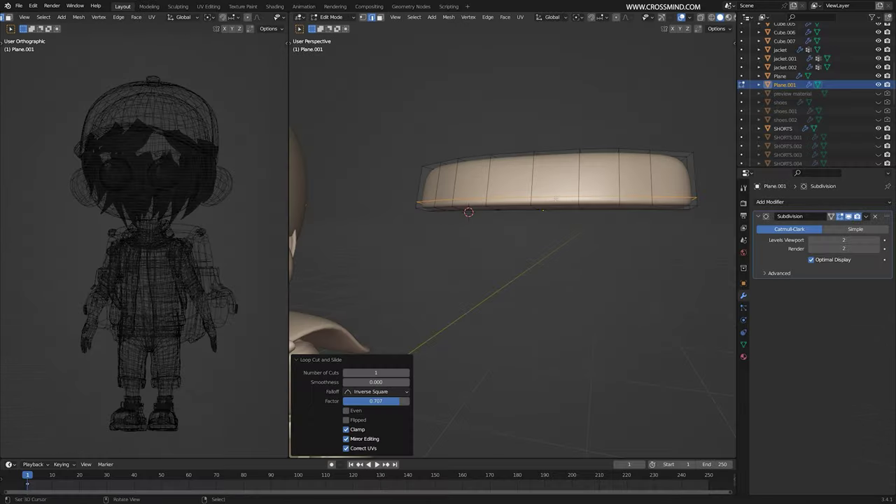
middle_click_drag(532, 185, 498, 185)
key("Tab")
scroll(568, 203, "down", 2)
scroll(565, 199, "up", 2)
key("Tab")
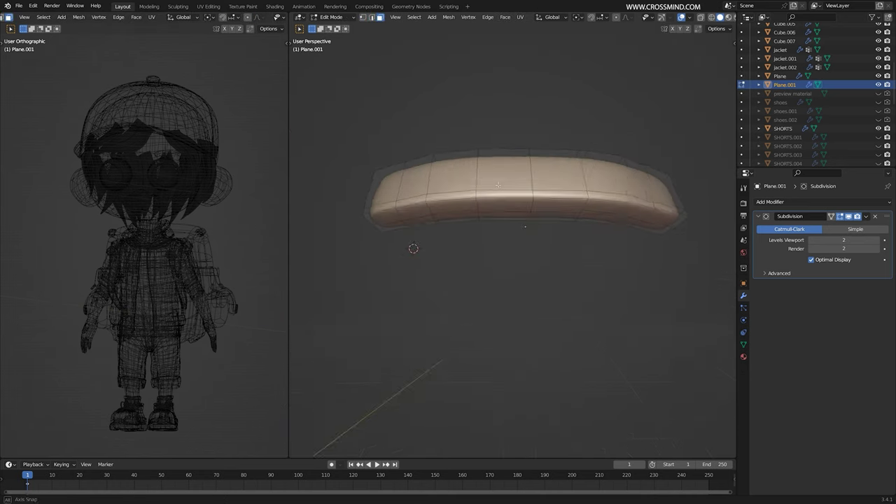
Move the faces under the block's middle along Z and scale them to vary the lower edge
key("g")
key("z")
middle_click_drag(529, 220, 601, 168)
left_click(531, 196)
key("s")
left_click(552, 198)
Shift further underside faces about 0.004 m along Z and rotate them for a wavy lower edge, ending in Object Mode
left_click(571, 208)
left_click(596, 222, "shift")
middle_click_drag(597, 223, 620, 209)
left_click(633, 223)
key("r")
middle_click_drag(424, 214, 474, 191)
left_click(393, 148)
left_click(504, 179)
key("r")
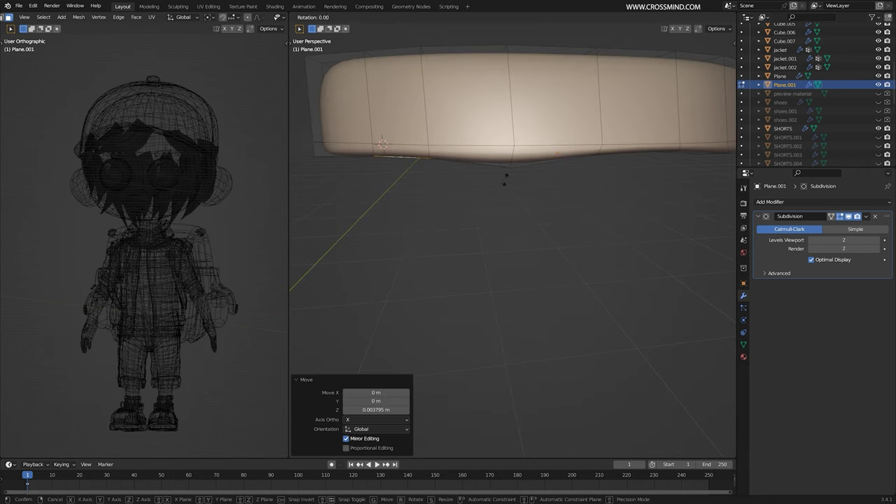
scroll(558, 187, "down", 3)
middle_click_drag(551, 202, 598, 186)
key("Tab")
key("alt+a")
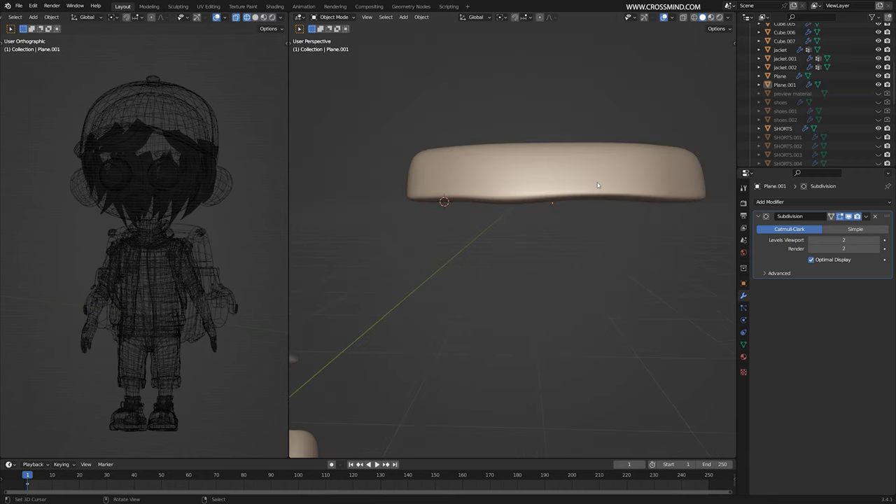
Duplicate the block and place the copy about 0.088 m below the original
key("z")
left_click(597, 219)
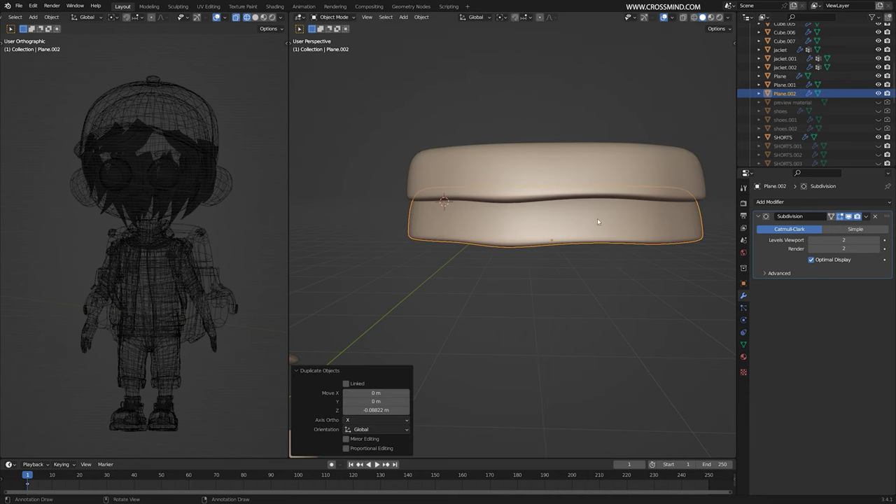
middle_click_drag(597, 218, 572, 207)
Bend both blocks more in top view by moving their middle about -0.07 m along Y with proportional editing, and save the file
left_click(588, 196, "shift")
key("KP_7")
key("z")
key("Tab")
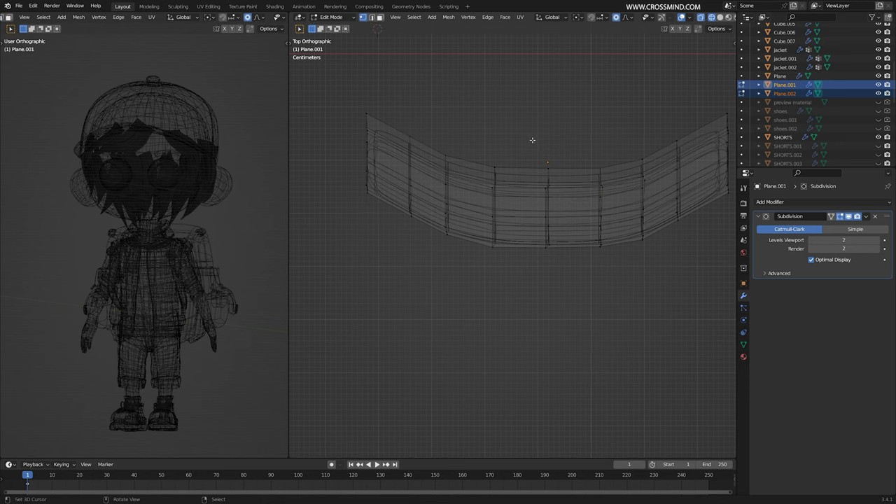
scroll(546, 288, "down", 17)
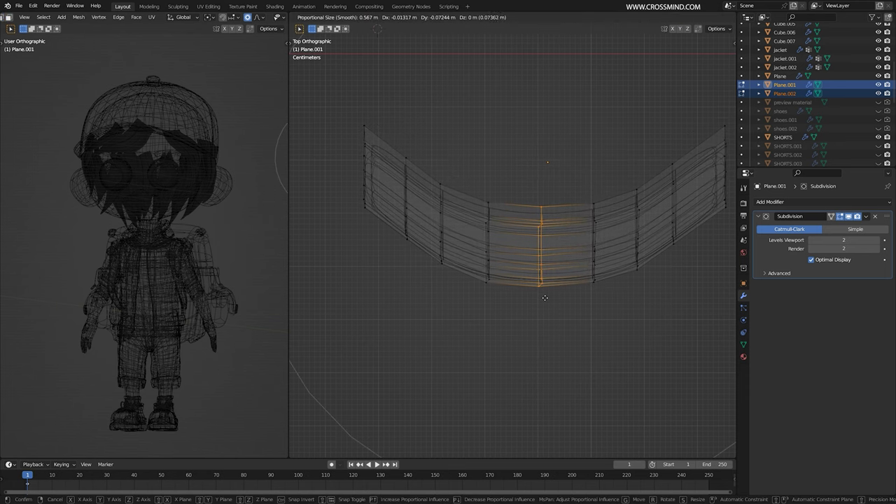
left_click(543, 304)
mouse_move(686, 232)
middle_mouse_down()
mouse_move(560, 231)
mouse_move(535, 203)
middle_mouse_up()
key("z")
key("Tab")
left_click(604, 281)
key("ctrl+s")
Move both blocks in front view onto the character's face, about -1.87 m along X and -0.44 m along Z
mouse_move(560, 280)
middle_mouse_down()
mouse_move(595, 231)
mouse_move(609, 277)
middle_mouse_up()
scroll(595, 266, "down", 3)
left_click(561, 202, "shift")
scroll(600, 256, "down", 6)
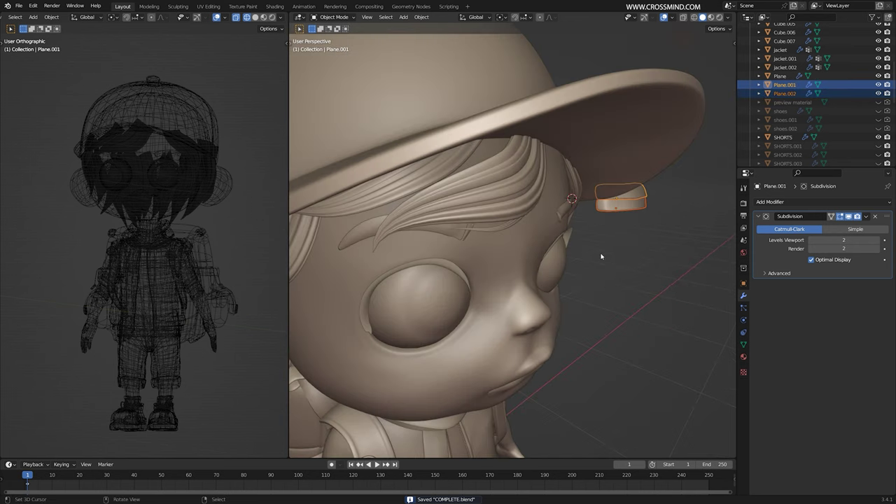
key("KP_1")
scroll(600, 256, "down", 5)
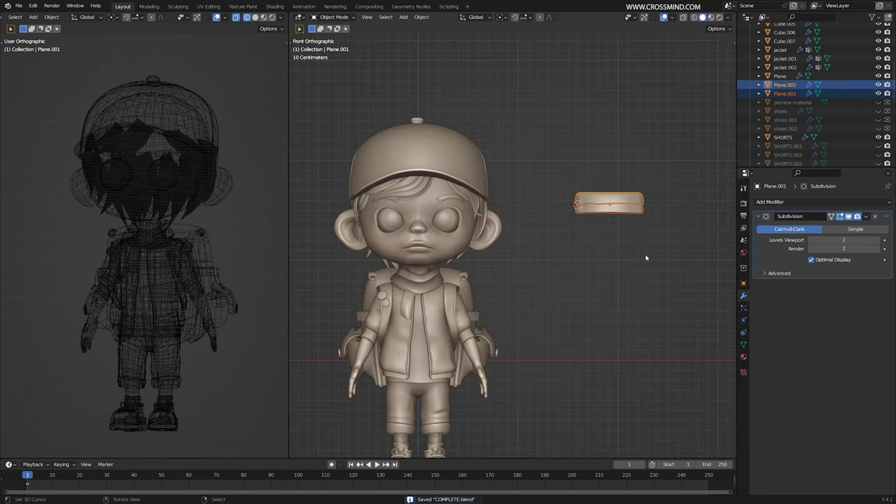
left_click(462, 291)
scroll(432, 257, "up", 4)
middle_click_drag(431, 258, 580, 204, "shift")
key("KP_8")
key("KP_8")
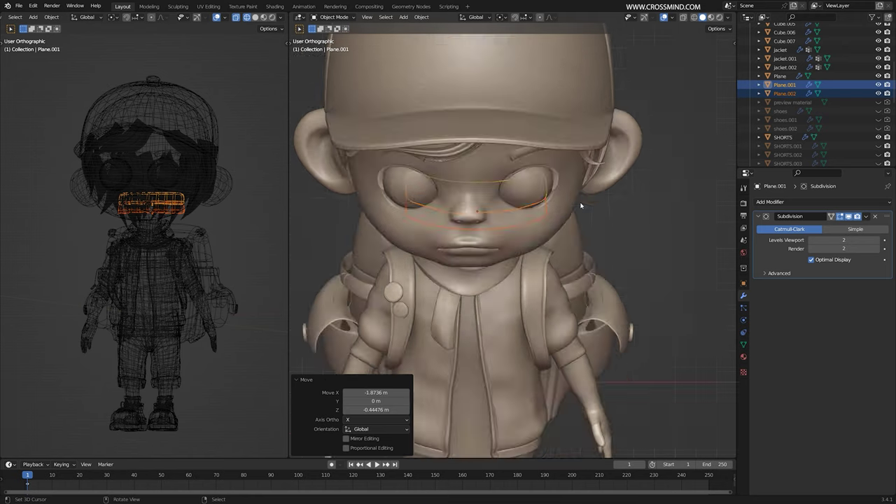
Place both blocks behind the lips and scale them to fit the mouth's width
key("KP_7")
key("shift+z")
key("g")
left_click(391, 266)
left_click(518, 280)
key("shift+z")
middle_click_drag(518, 280, 546, 231)
left_click(532, 282)
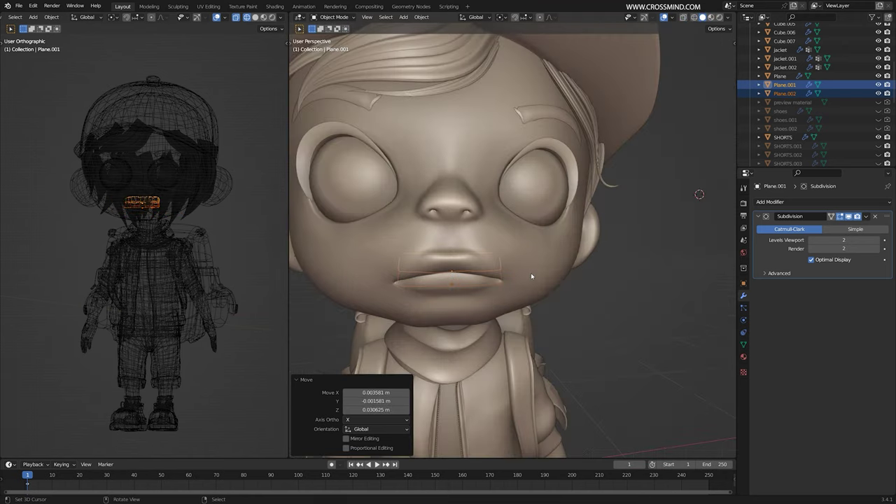
key("s")
left_click(553, 272)
Select the head mesh and add a Basis and a Key 1 shape key to it
right_click(551, 273)
left_click(744, 344)
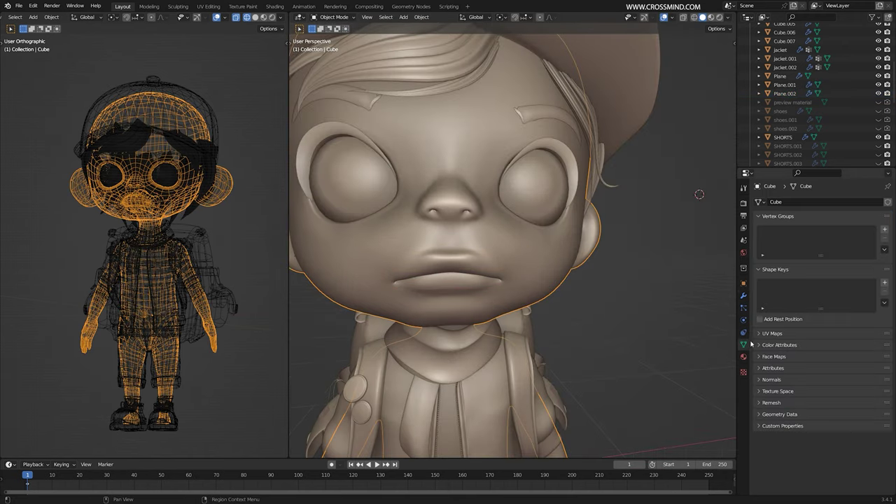
left_click(885, 284)
middle_click_drag(548, 298, 606, 226)
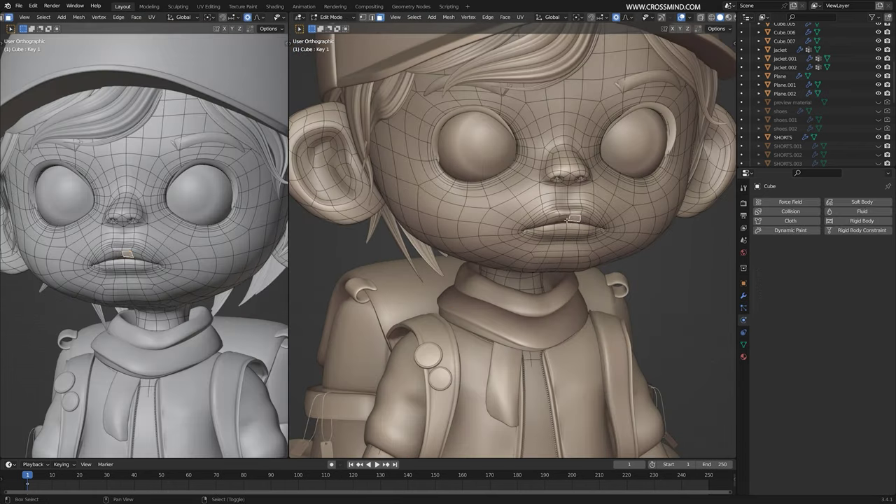
middle_click_drag(606, 226, 607, 251)
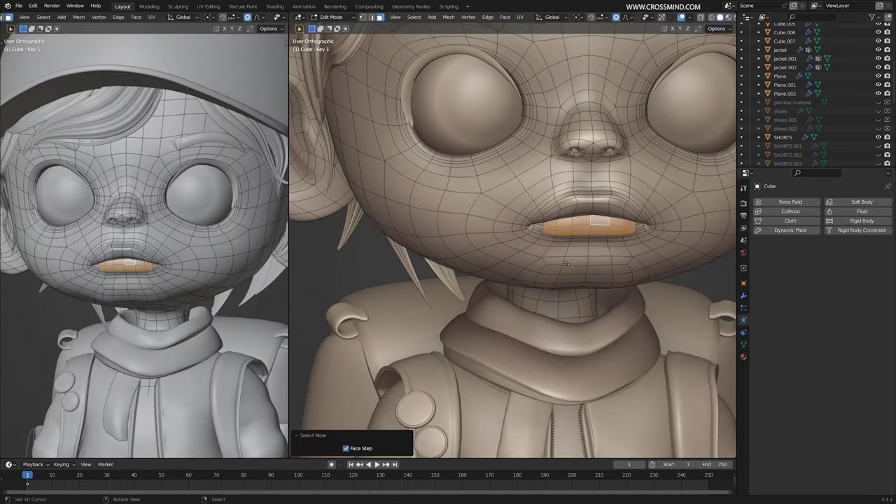
key("g")
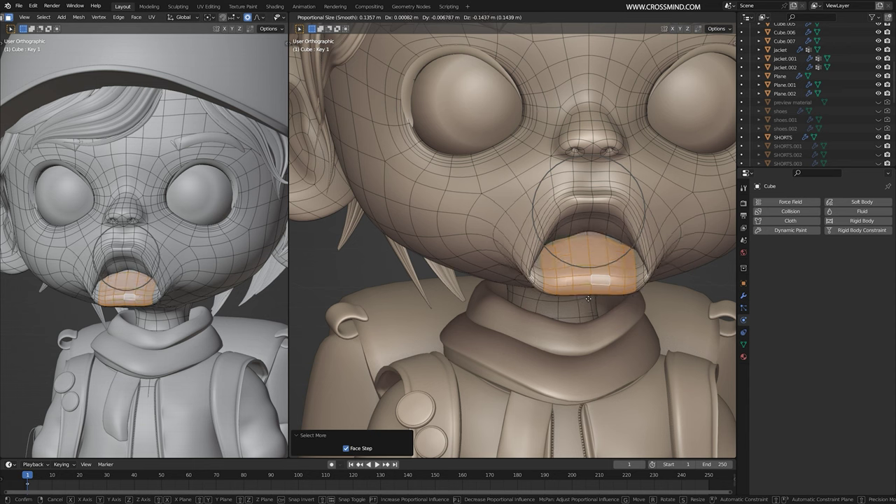
right_click(588, 299)
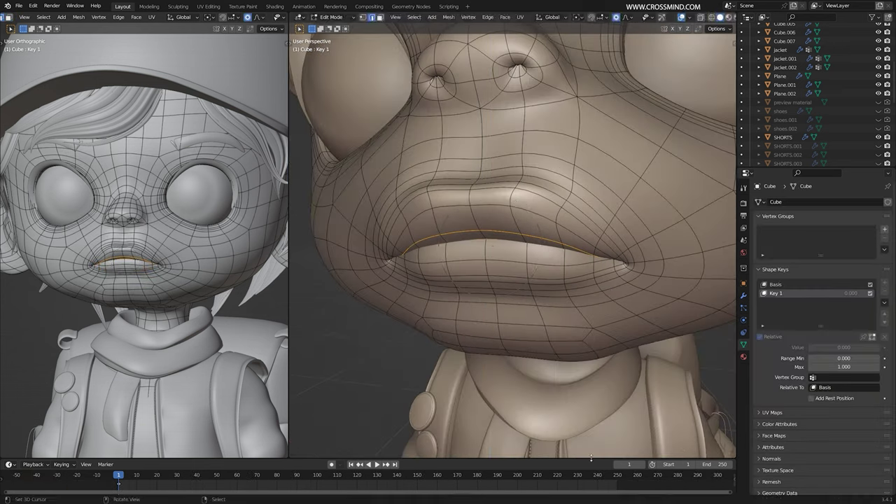
Raise the upper lip's middle edge on Key 1 about 0.095 m with connected smooth proportional editing at size 0.240
key("g")
left_click(463, 192)
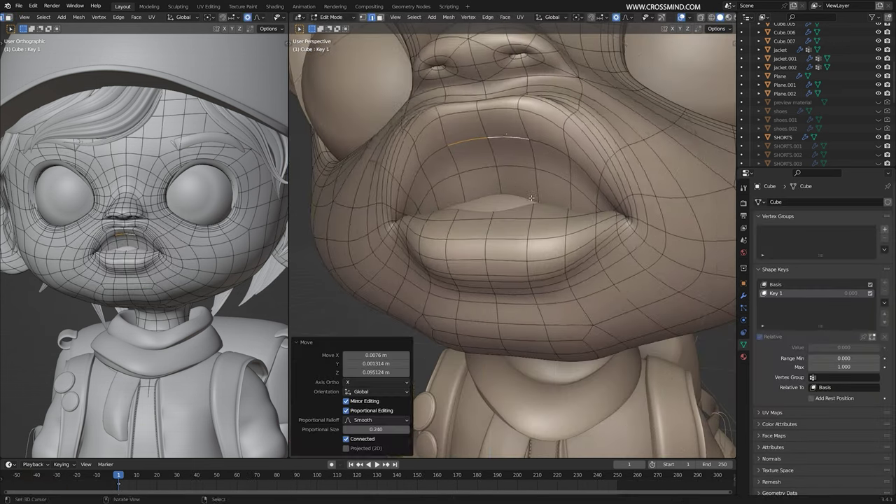
key("g")
left_click(500, 218)
Pull the lower lip's edge down and adjust the middle lip edges with proportional editing to shape the open mouth
middle_click_drag(464, 203, 483, 297)
right_click(501, 242)
key("g")
left_click(500, 284)
left_click(492, 228)
key("g")
scroll(493, 224, "up", 15)
left_click(493, 221)
scroll(494, 224, "up", 5)
Set the pivot point to 3D Cursor and place the cursor at the jaw joint in the wireframe side view of the head
key("shift+z")
key("ctrl+KP_Add")
key("ctrl+KP_Add")
key("ctrl+KP_Add")
left_click(466, 291, "alt")
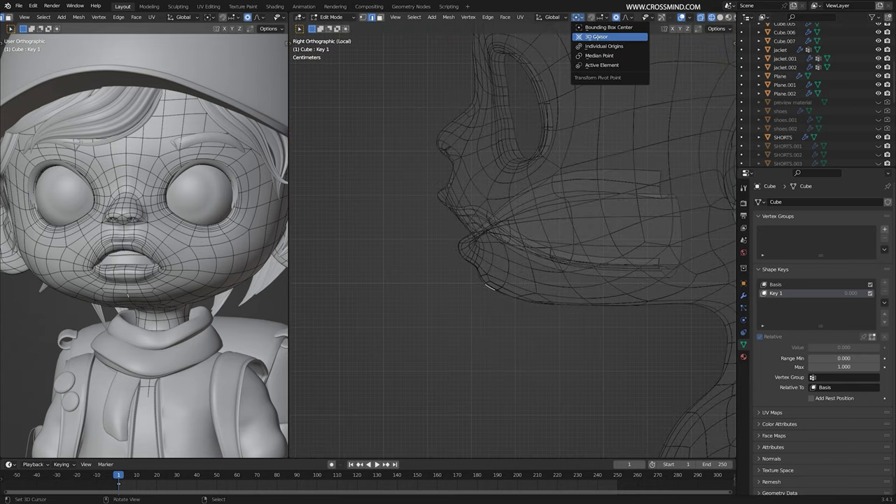
left_click(597, 37)
scroll(479, 239, "up", 1)
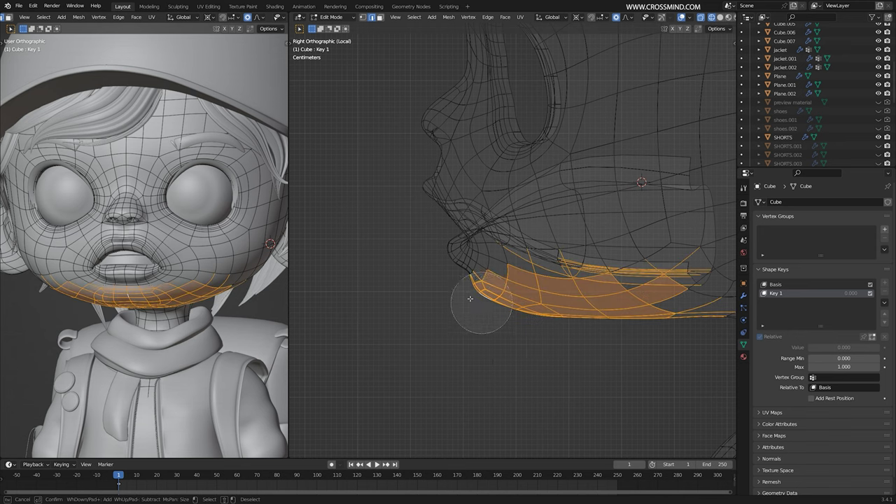
left_click(532, 307)
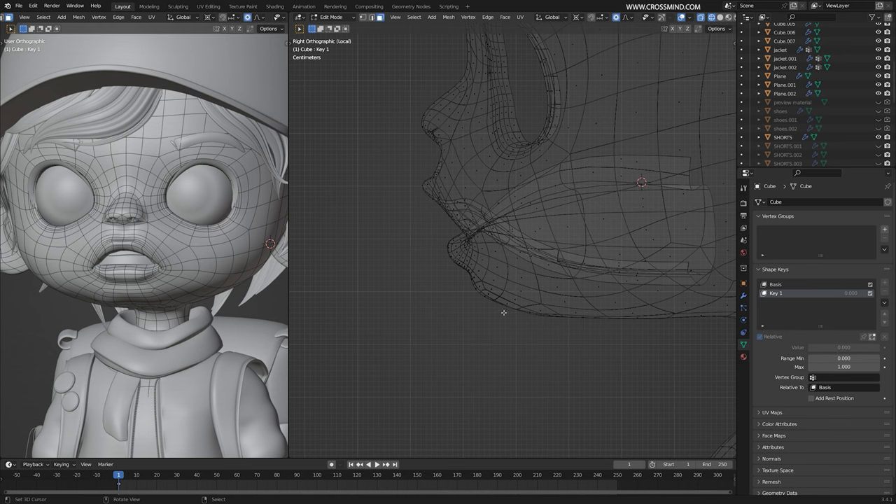
key("r")
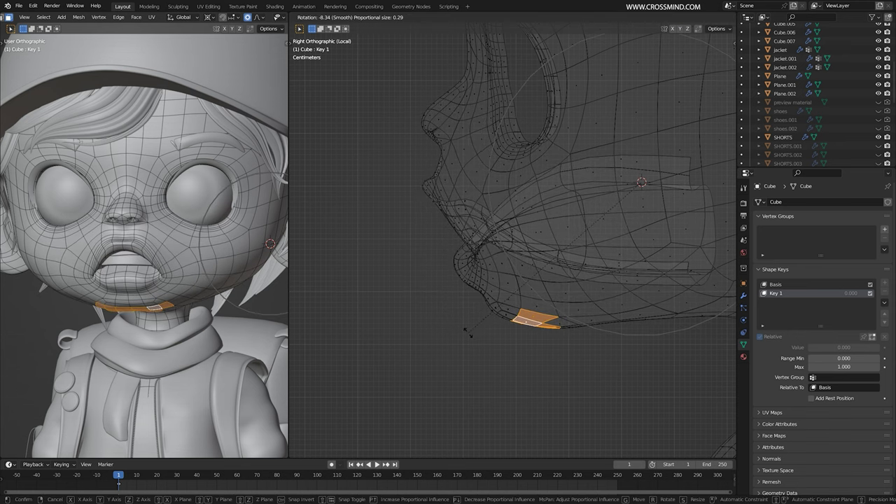
right_click(479, 321)
Try to rotate the lower lip and chin faces about -11.6° around the 3D cursor with proportional size 0.16
key("b")
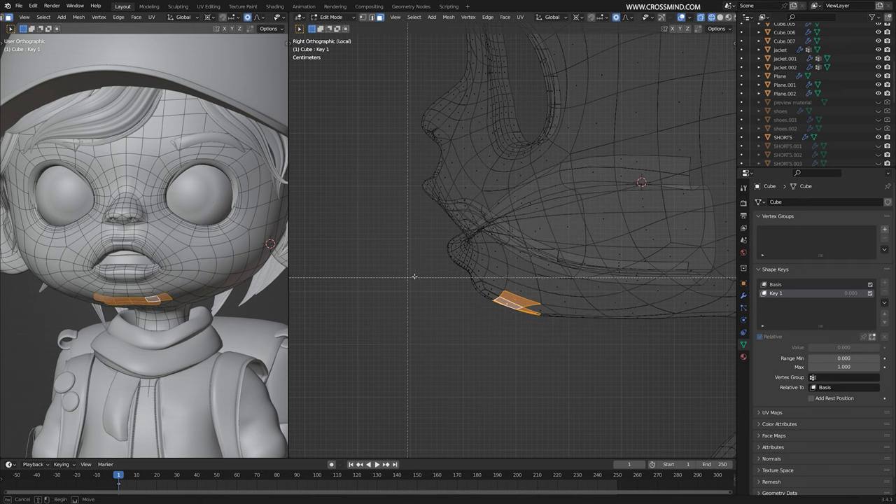
middle_click_drag(462, 272, 495, 274)
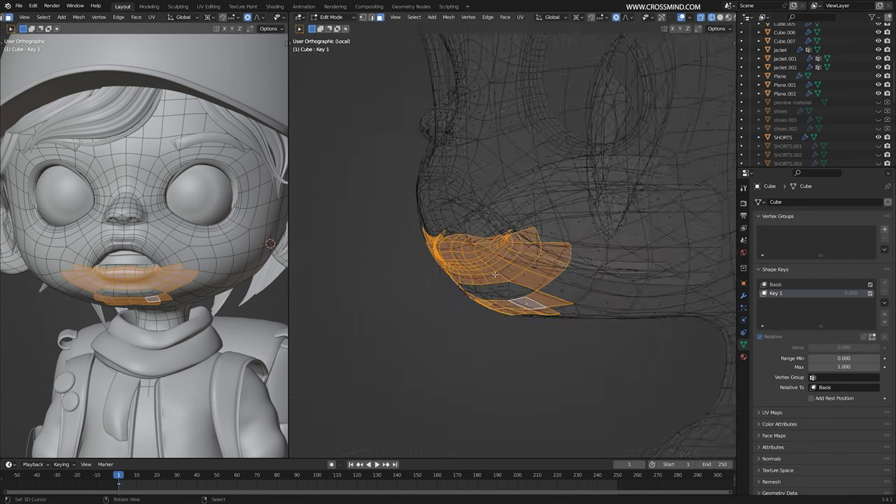
key("KP_3")
key("r")
scroll(459, 324, "up", 4)
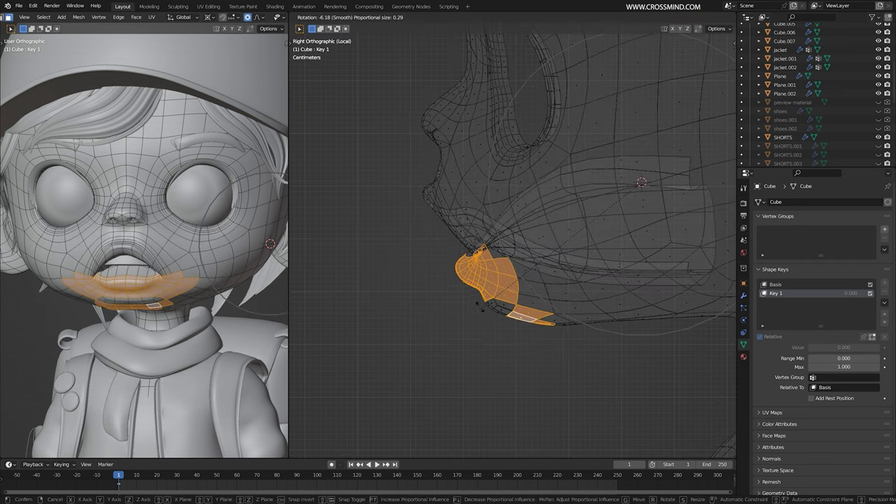
scroll(465, 327, "down", 8)
scroll(466, 329, "up", 7)
scroll(503, 311, "up", 3)
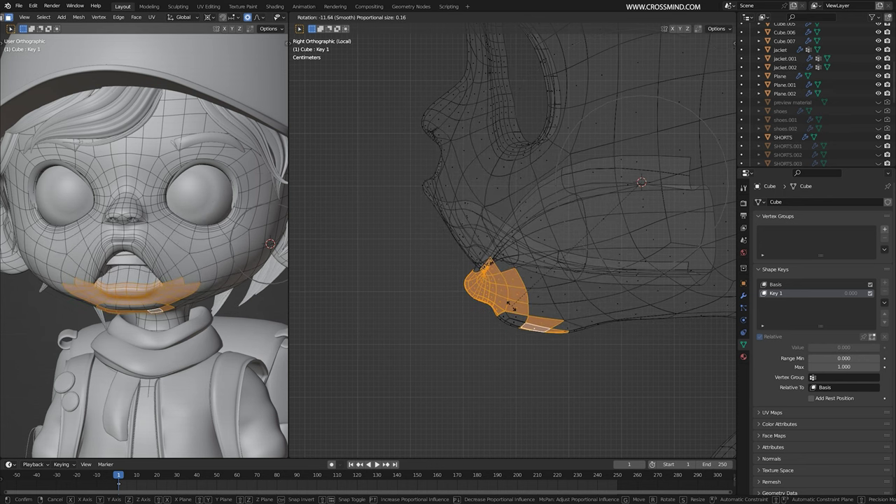
left_click(512, 306)
key("ctrl+z")
Shrink the selection to the lower lip and rotate it about -7° around the 3D cursor with proportional size 0.16
key("ctrl+KP_Subtract")
key("ctrl+KP_Subtract")
key("r")
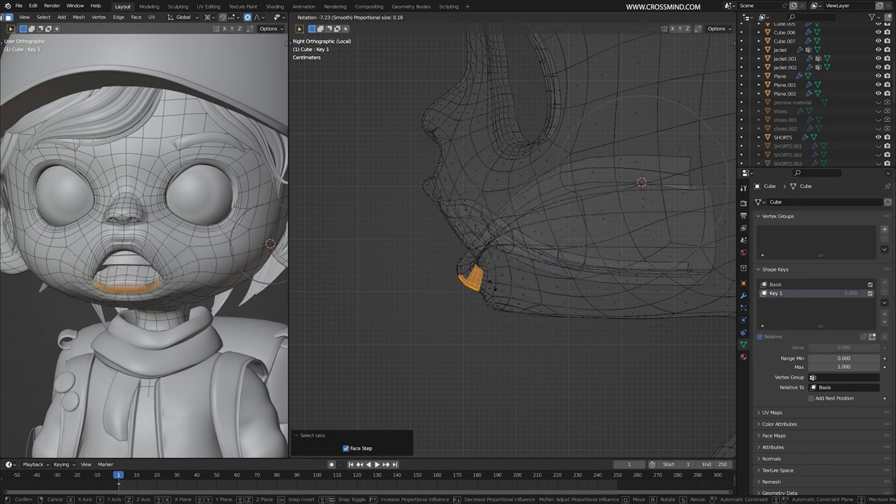
left_click(494, 284)
Refine the open mouth's outline by scaling the lip selection and moving lip elements along Z, and return to Object Mode
middle_click_drag(459, 270, 576, 245)
left_click(537, 242, "ctrl")
key("s")
left_click(580, 236)
left_click(538, 240, "shift")
key("g")
key("z")
left_click(603, 219)
key("Tab")
scroll(603, 219, "down", 3)
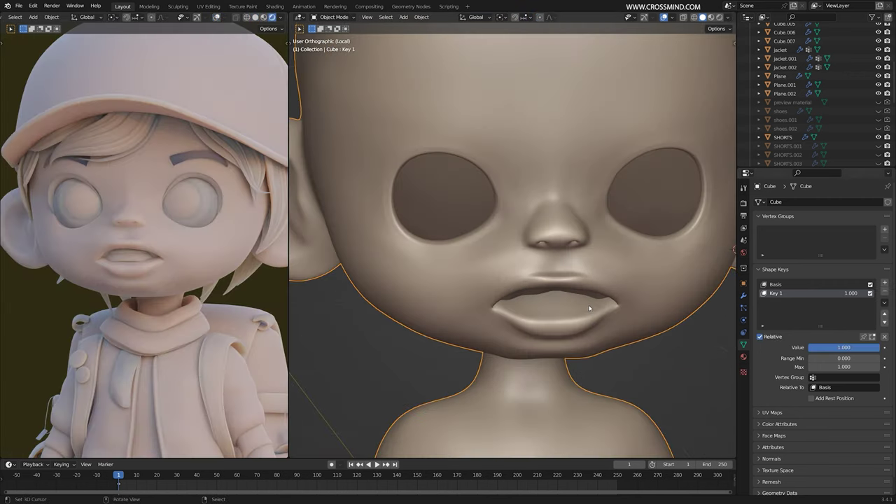
Leave local view and realign both tooth blocks in the open mouth along X, raising them 0.0025 m along Z
middle_click_drag(589, 308, 607, 339)
key("KP_Divide")
scroll(602, 335, "down", 7)
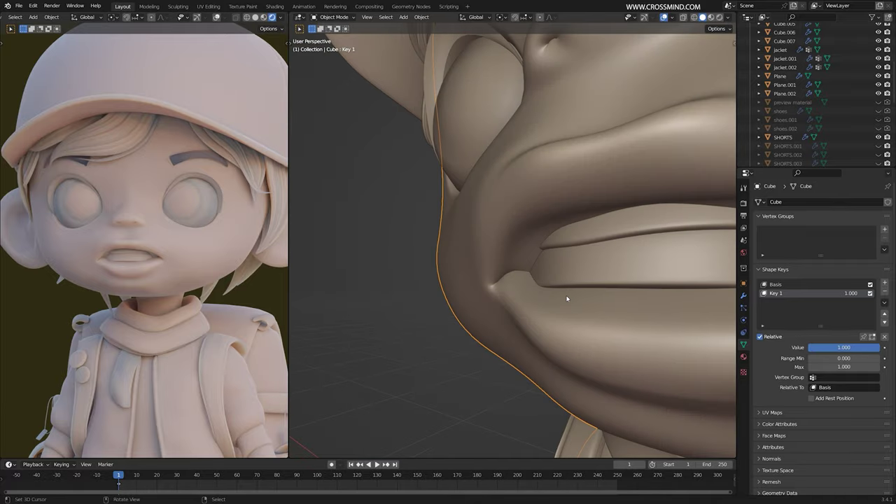
middle_click_drag(566, 298, 596, 261)
left_click(621, 254)
scroll(628, 230, "down", 4)
key("g")
key("x")
left_click(596, 260)
left_click(592, 256)
left_click_drag(586, 254, 544, 244, "alt")
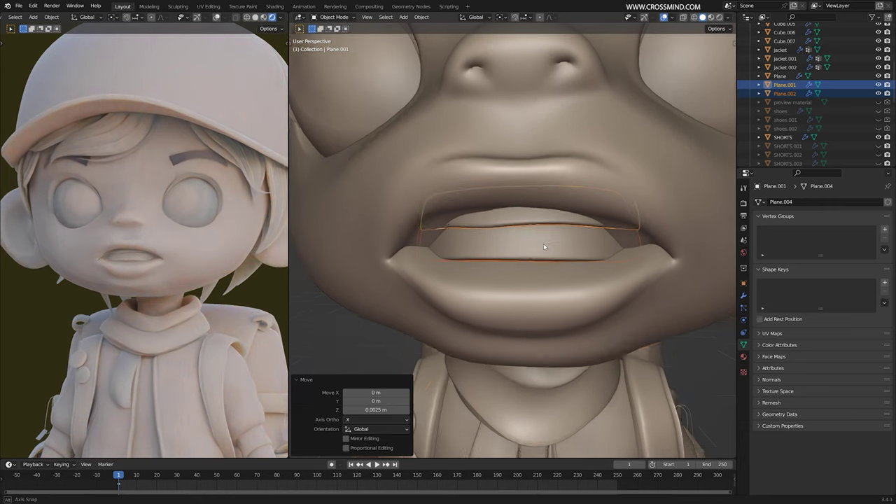
Raise the upper lip's inner edges about 0.0168 m along Z with a proportional size of 0.020 in the mouth-open shape key
right_click(625, 243)
key("Tab")
left_click_drag(626, 242, 626, 228, "alt")
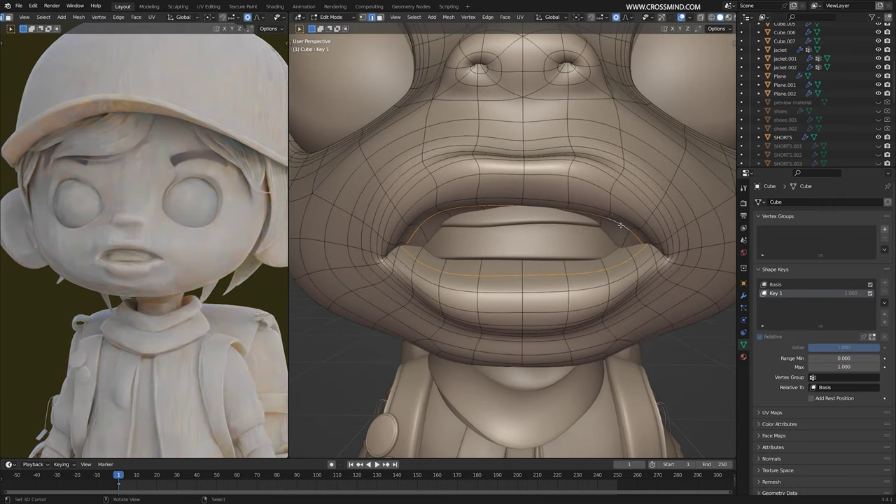
key("g")
key("z")
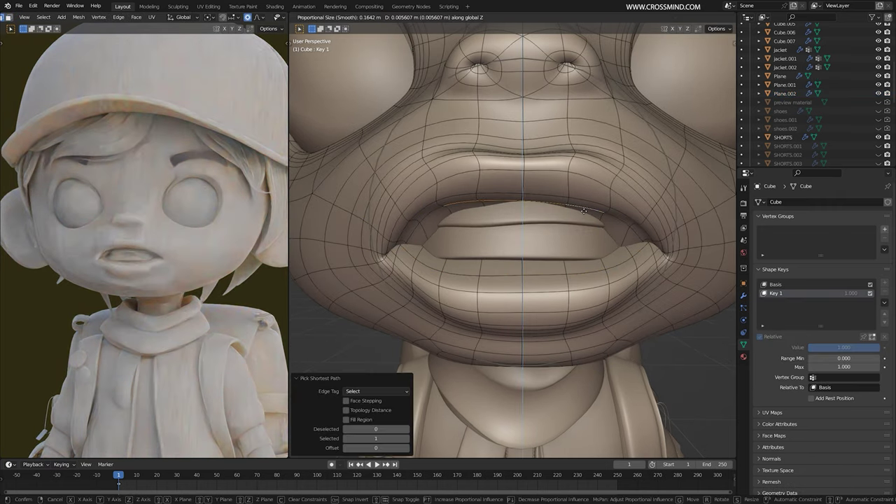
left_click(579, 198)
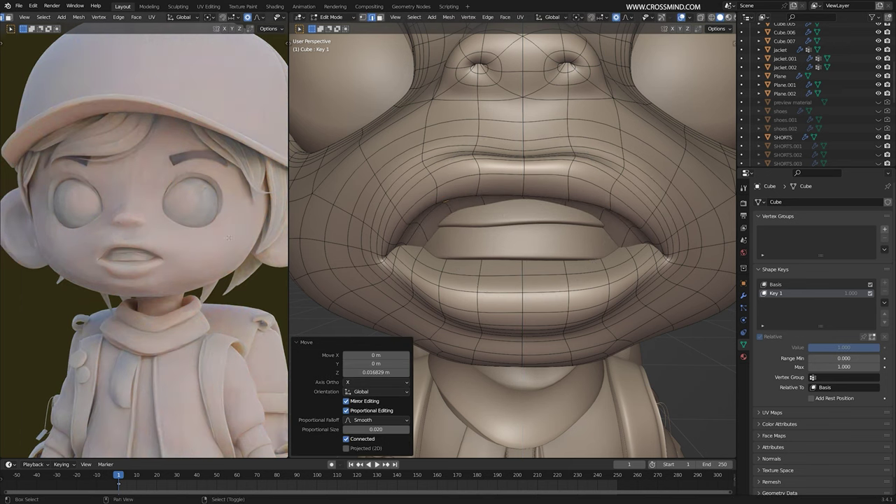
Isolate the head in local view and adjust the selected inner lip edge along Z
key("z")
key("z")
mouse_move(483, 242)
middle_mouse_down()
mouse_move(563, 241)
mouse_move(568, 262)
middle_mouse_up()
scroll(557, 248, "up", 3)
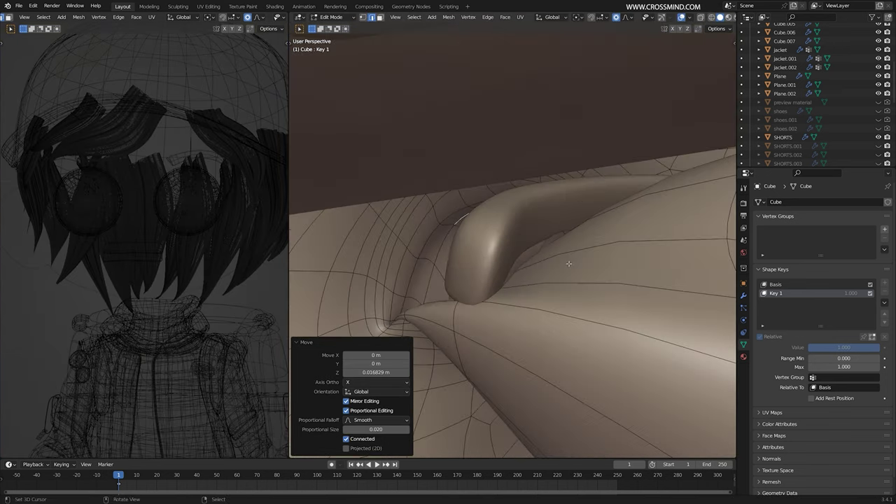
key("KP_Divide")
key("KP_Decimal")
middle_click_drag(548, 347, 583, 305)
key("g")
key("z")
left_click(586, 254)
scroll(586, 254, "down", 4)
middle_click_drag(586, 255, 578, 312)
Select an edge loop around the inside of the mouth cavity and reposition it with proportional editing
key("z")
left_click(506, 306, "alt")
middle_click_drag(514, 307, 639, 263)
key("alt+z")
right_click(667, 241, "alt")
key("g")
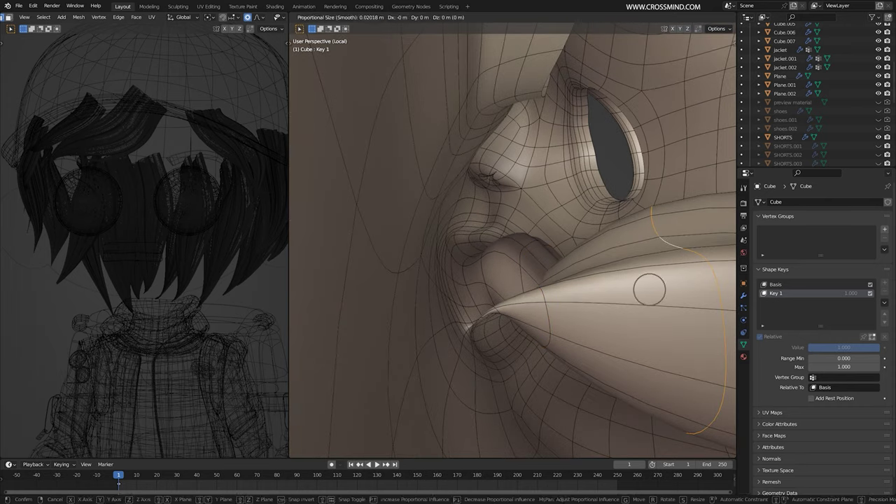
key("g")
left_click(672, 245)
key("ctrl+r")
left_click(576, 274)
right_click(576, 274)
key("ctrl+z")
Move an element of the inner mouth along Z and scale an edge loop of the cavity along Z
middle_click_drag(559, 273, 626, 350)
right_click(522, 279)
key("g")
key("z")
left_click(523, 266)
right_click(629, 343, "alt")
key("s")
key("z")
left_click(493, 144)
Select the edge loop along the lower part of the mouth cavity and scale it along Z
middle_click_drag(492, 145, 532, 261)
right_click(574, 264, "alt")
key("alt+z")
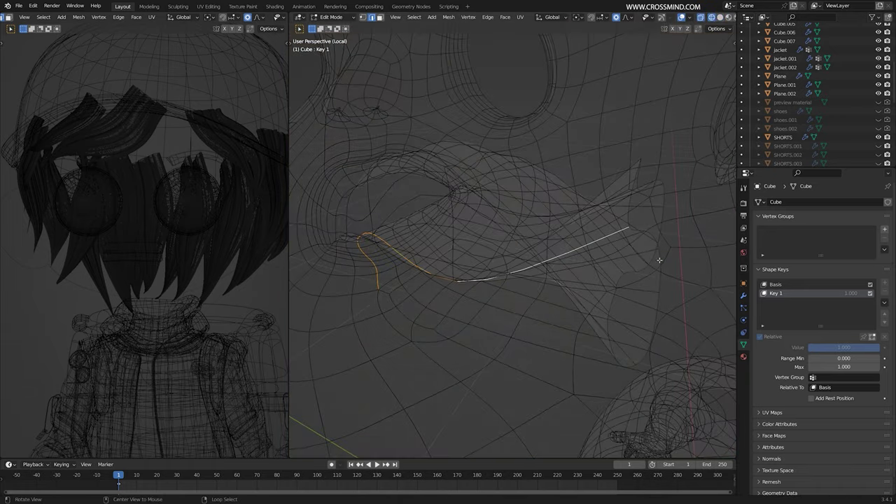
key("shift+z")
key("s")
key("z")
left_click(612, 214)
Reposition the edges at both inner mouth corners from inside the cavity, using a proportional size of 0.020
mouse_move(613, 213)
middle_mouse_down()
mouse_move(403, 246)
mouse_move(443, 246)
middle_mouse_up()
key("g")
left_click(441, 245)
left_click(652, 244)
key("g")
left_click(652, 237)
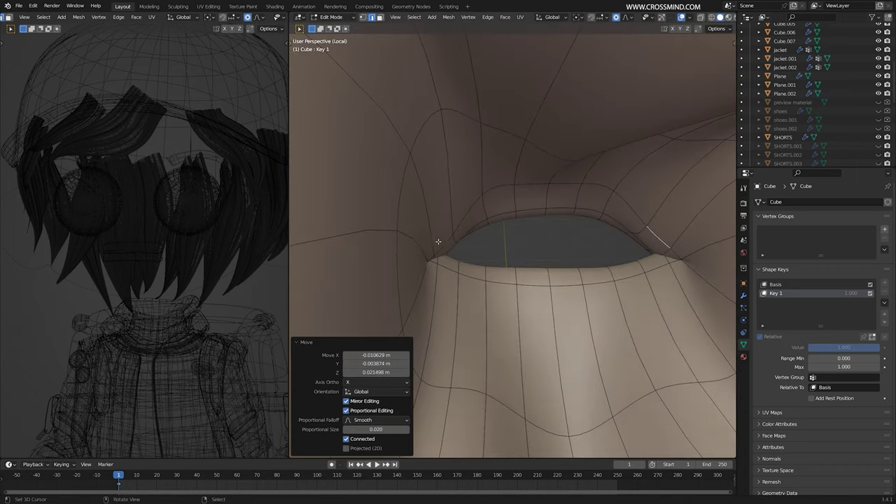
left_click(438, 245)
key("g")
left_click(434, 231)
scroll(539, 248, "down", 2)
middle_click_drag(539, 247, 666, 248)
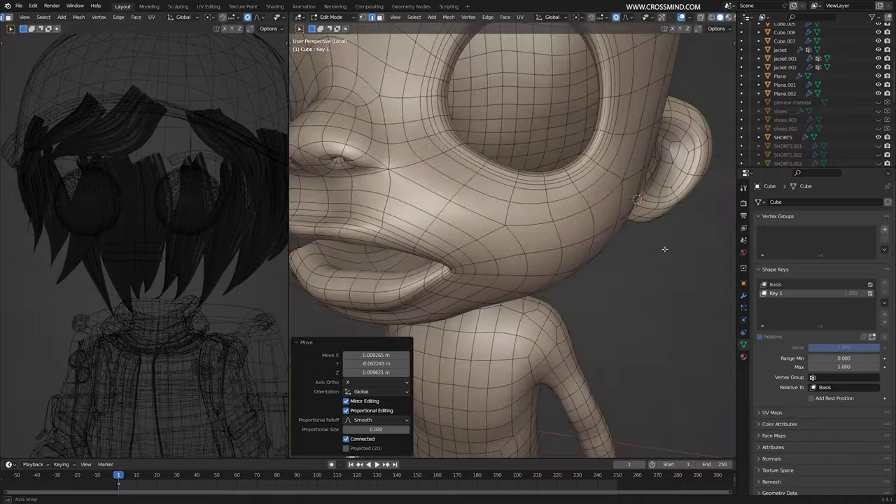
Reshape the upper lip's inner edge from the front with proportional size 0.02 and return to Object Mode
scroll(532, 264, "down", 2)
middle_click_drag(532, 265, 563, 231)
key("Tab")
key("Tab")
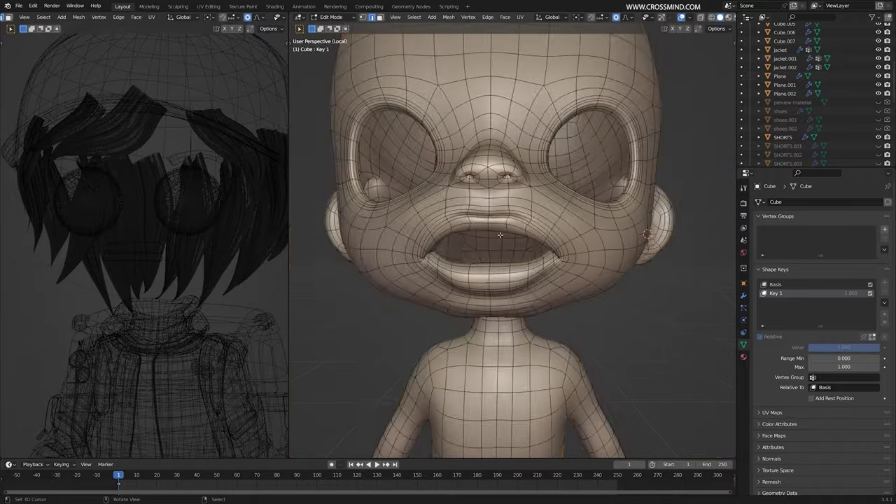
scroll(483, 225, "up", 4)
scroll(424, 201, "down", 6)
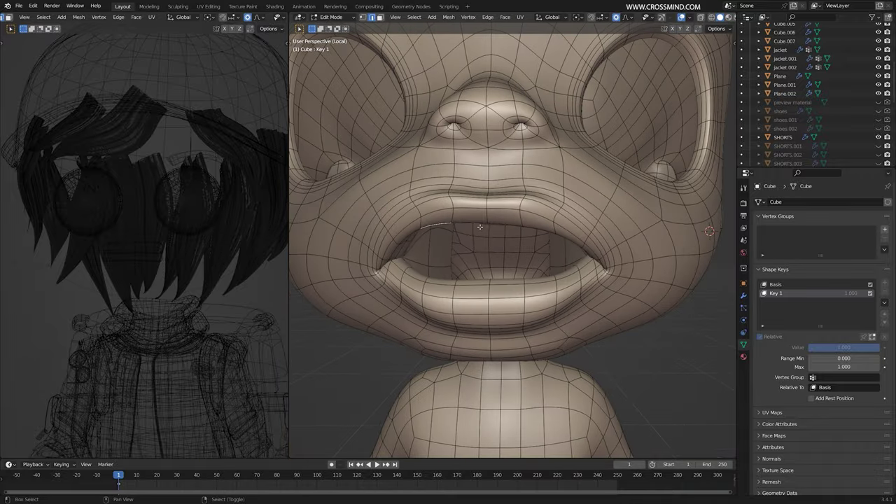
middle_click_drag(479, 227, 455, 140, "shift")
key("g")
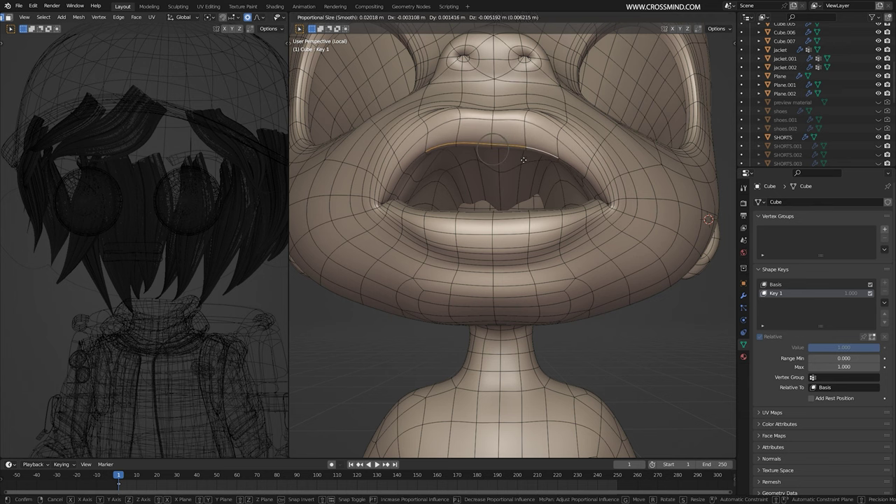
left_click(528, 161)
middle_click_drag(483, 192, 471, 218)
key("Tab")
Set the secondary viewport to solid shading and adjust the upper lip edge near the mouth corner, finishing in Object Mode
scroll(471, 218, "down", 5)
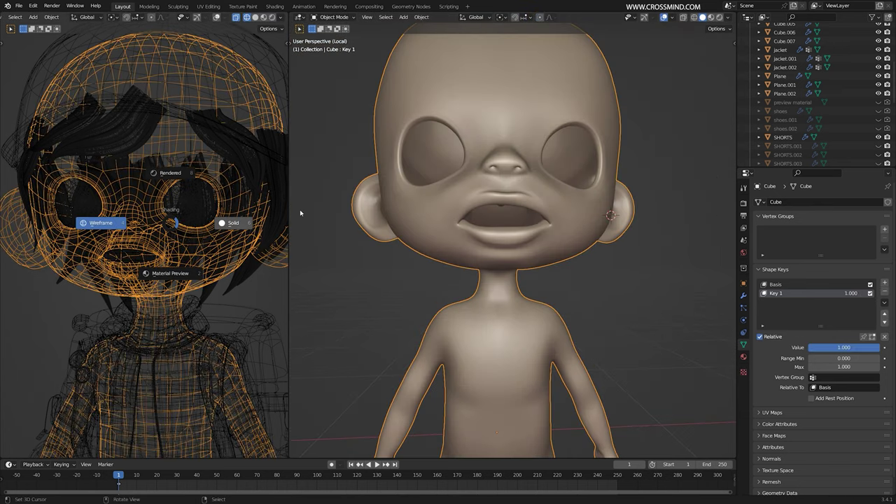
left_click(300, 213)
scroll(496, 211, "up", 5)
key("Tab")
right_click(386, 166)
key("g")
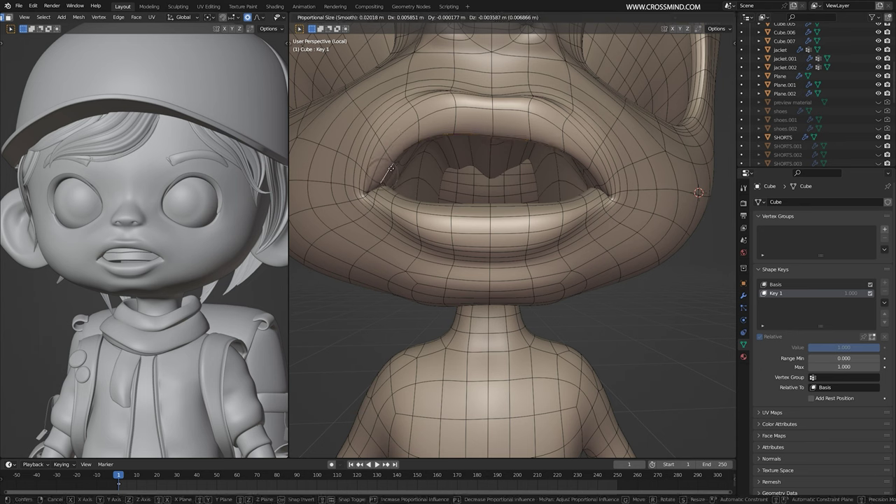
left_click(392, 156)
middle_click_drag(462, 151, 510, 178)
key("Tab")
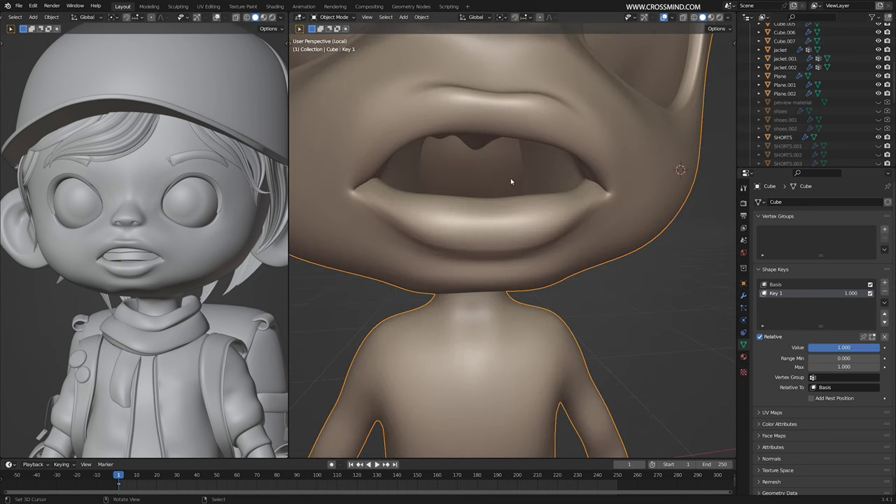
Leave local view to bring back the whole character and save the file
key("KP_Divide")
scroll(510, 197, "down", 8)
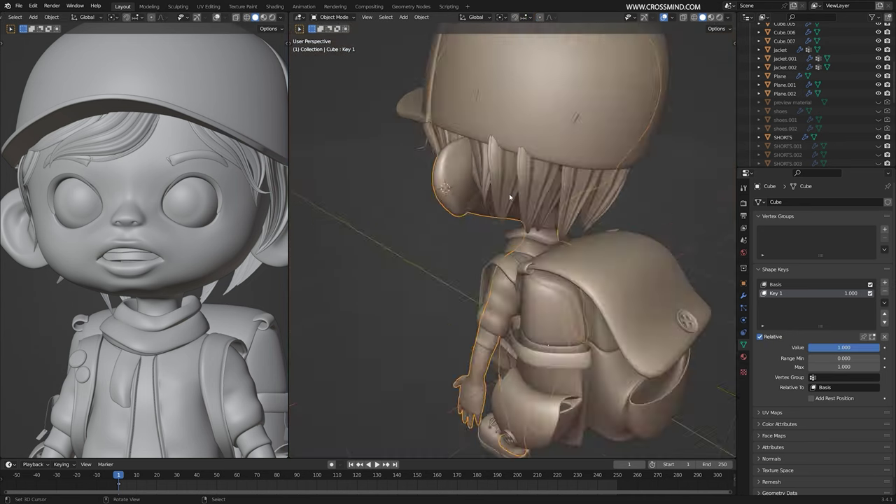
scroll(510, 197, "down", 3)
middle_click_drag(510, 196, 616, 210)
key("ctrl+s")
Scale both tooth blocks together to 0.864 and lower them along Z inside the open mouth
scroll(598, 272, "up", 6)
middle_click_drag(598, 272, 598, 234)
right_click(586, 241)
right_click(583, 230, "shift")
key("s")
left_click(670, 241)
key("g")
key("z")
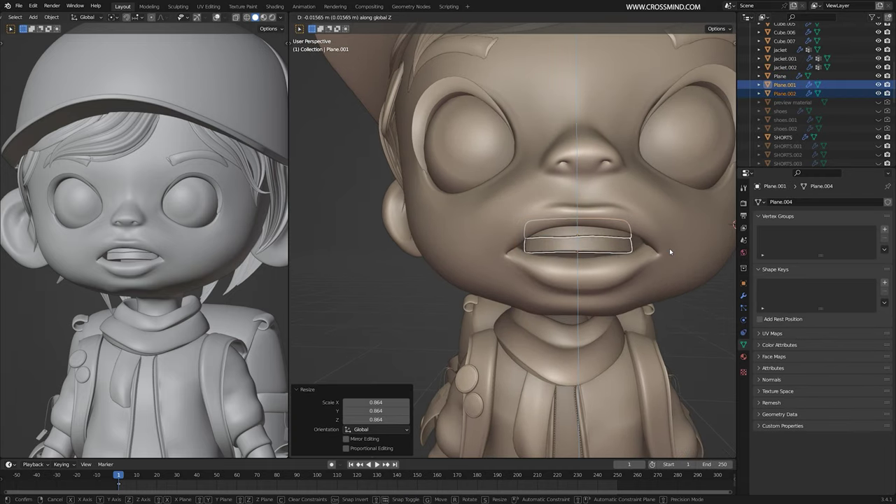
left_click(669, 248)
Place the 3D cursor at the teeth in a right-side wireframe view and add a cube there for the tongue
middle_click_drag(670, 247, 584, 254)
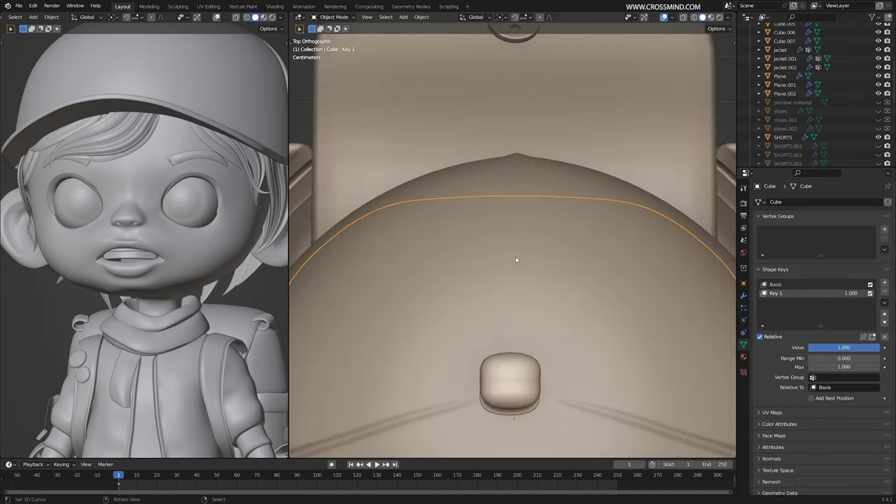
key("shift+z")
scroll(515, 256, "down", 3)
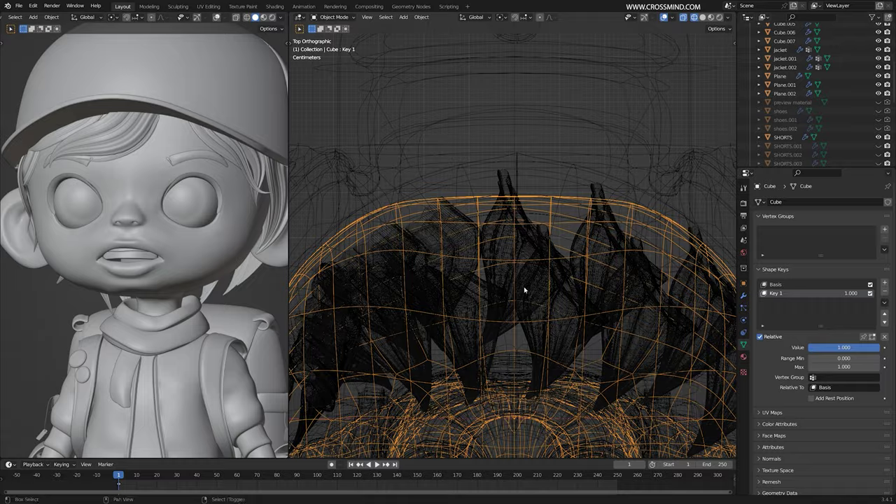
middle_click_drag(524, 290, 509, 105, "shift")
middle_click_drag(500, 248, 490, 408, "shift")
scroll(491, 132, "up", 3)
key("KP_3")
scroll(490, 131, "down", 6)
scroll(490, 408, "up", 3)
left_click(382, 246)
key("shift+a")
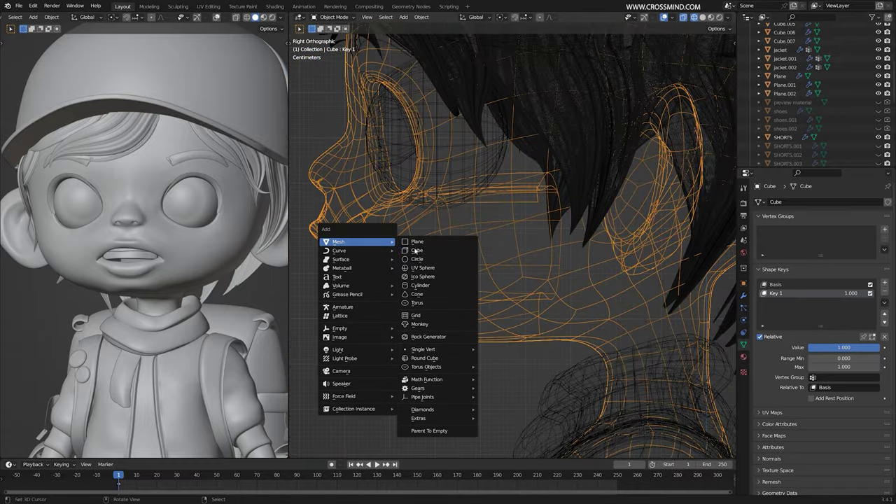
left_click(415, 250)
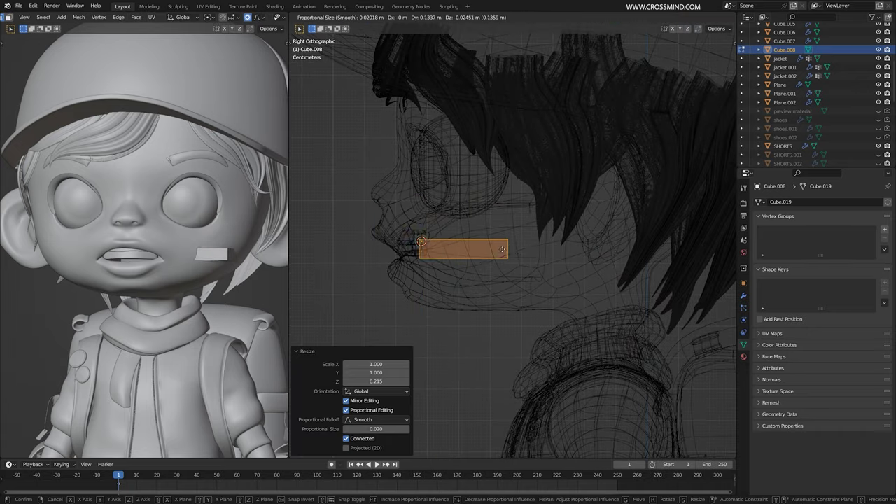
Flatten the cube to 0.215 along Z, narrow it along X and centre it in the mouth behind the teeth
left_click(502, 250)
key("s")
left_click(516, 248)
key("KP_7")
key("s")
key("x")
left_click(592, 242)
key("g")
left_click(487, 242)
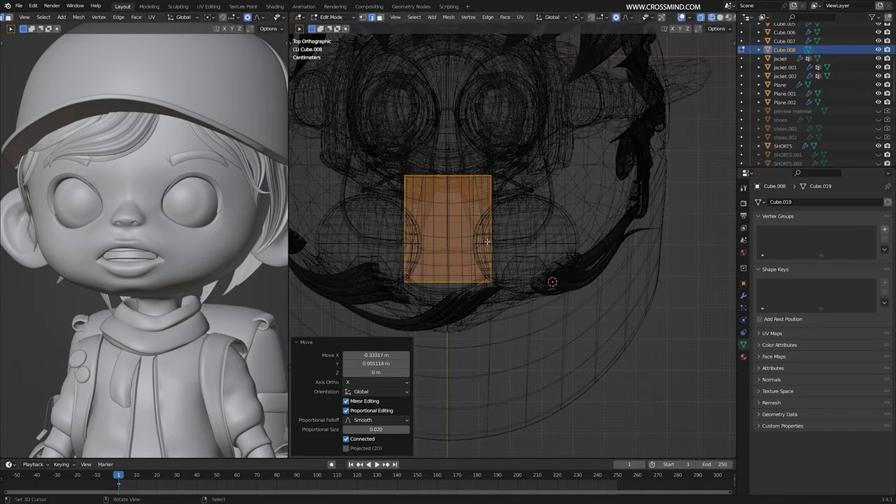
Add a lengthwise edge loop down the centre of the tongue block and pull its front forward along Y
key("ctrl+r")
left_click(450, 280)
right_click(450, 280)
key("g")
key("y")
left_click(472, 301)
Return to Object Mode and smooth the tongue block with a level 2 subdivision
key("Tab")
key("ctrl+2")
scroll(484, 271, "up", 2)
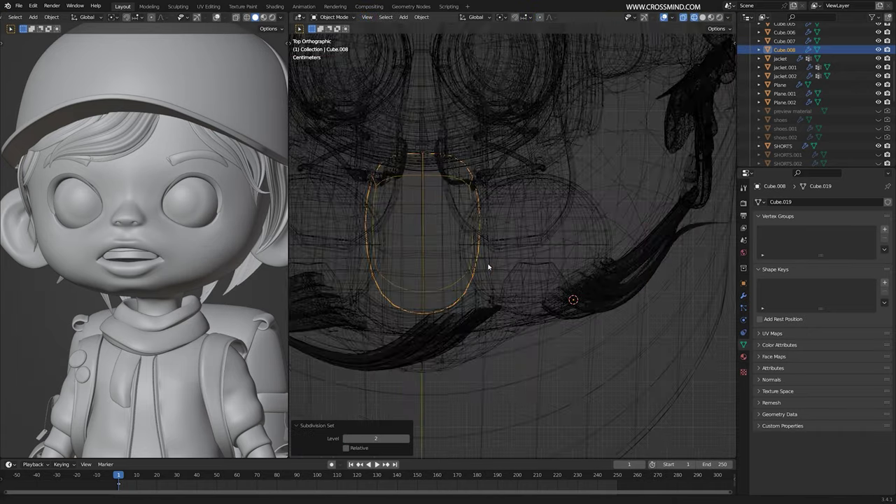
Add a crosswise edge loop at the middle of the tongue and scale it to 1.134
middle_click_drag(488, 266, 521, 250, "shift")
key("KP_1")
key("KP_7")
key("Tab")
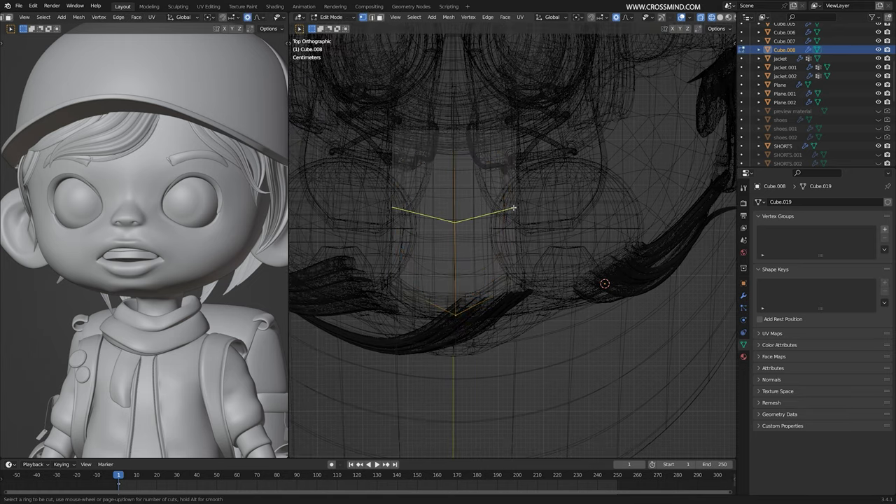
left_click(514, 208)
right_click(514, 208)
key("s")
left_click(545, 212)
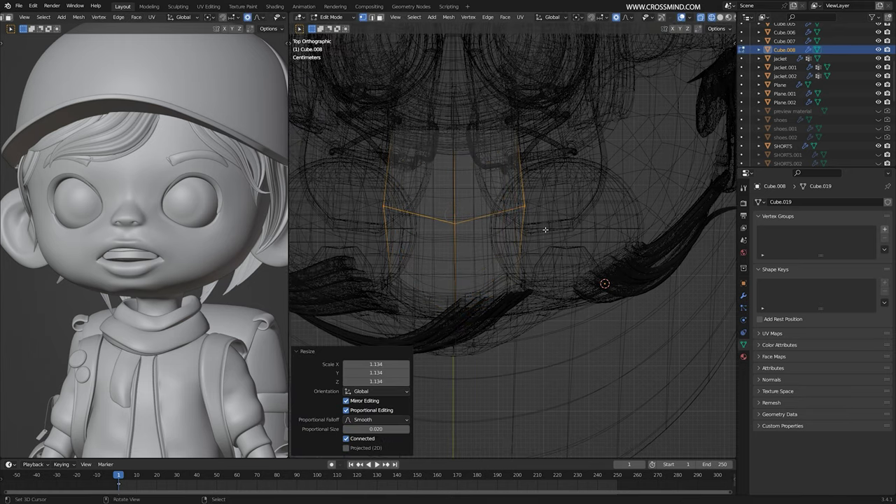
Arch the tongue in side view by raising its middle edge loop, redoing the first move
key("KP_1")
key("KP_3")
key("g")
left_click(542, 214)
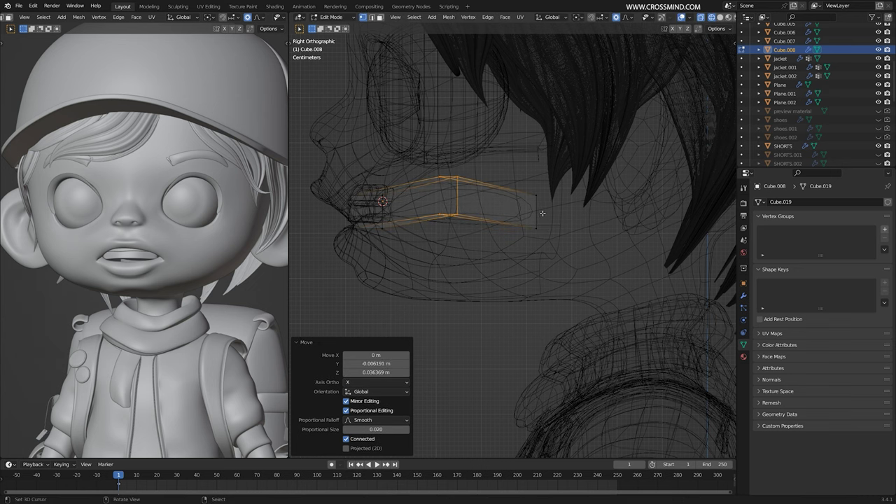
scroll(484, 209, "up", 3)
key("ctrl+z")
key("g")
left_click(545, 243)
Rotate the tongue's front vertices in side view and reposition the whole tongue toward the teeth in Object Mode
key("alt+a")
key("b")
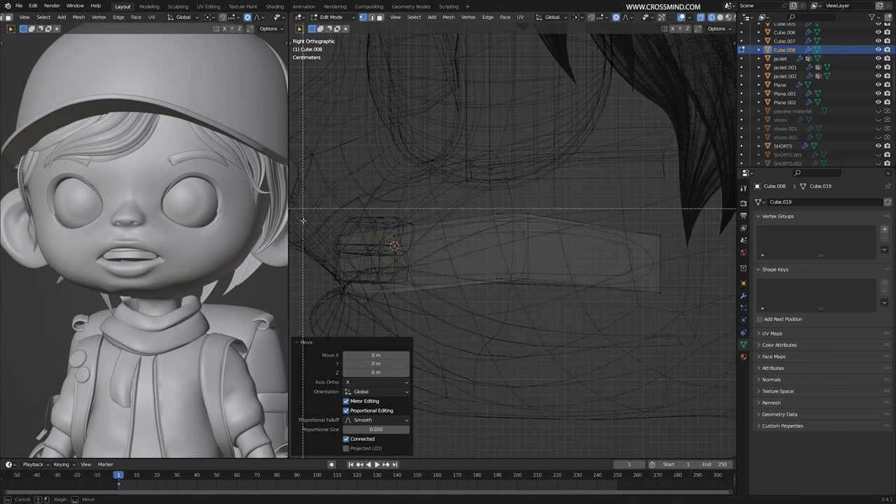
left_click_drag(301, 208, 413, 329)
key("r")
left_click(468, 270)
key("Tab")
key("g")
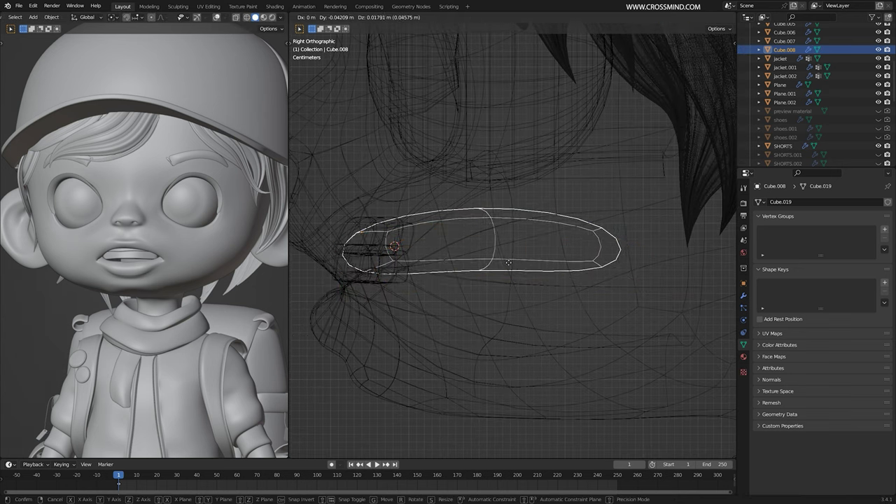
left_click(526, 270)
Restore solid shading, adjust the tongue along Z, and reposition the mouth pieces behind the open lips
scroll(526, 270, "down", 4)
key("shift+z")
mouse_move(473, 280)
middle_mouse_down()
mouse_move(555, 273)
mouse_move(543, 240)
mouse_move(476, 270)
mouse_move(569, 272)
mouse_move(576, 241)
mouse_move(603, 239)
middle_mouse_up()
key("g")
key("z")
left_click(538, 251)
right_click(543, 224)
left_click(543, 224)
key("g")
left_click(562, 281)
scroll(595, 239, "up", 2)
right_click(578, 238)
key("Tab")
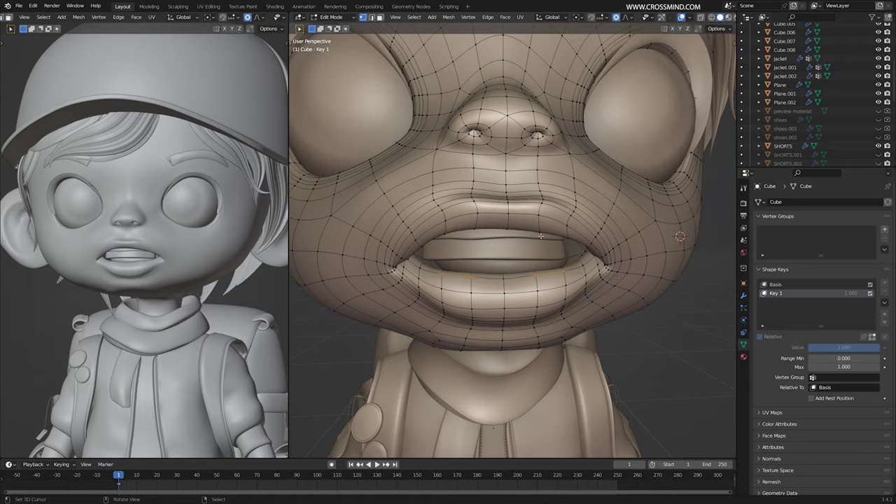
key("Tab")
Adjust the lower edge of the upper teeth along Z in Edit Mode
right_click(539, 237)
key("Tab")
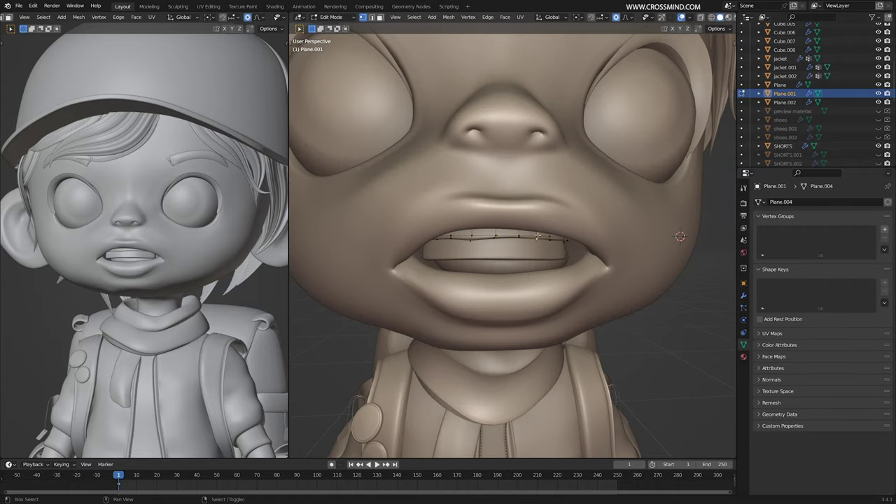
left_click(537, 237)
key("g")
key("z")
left_click(542, 240)
mouse_move(543, 240)
middle_mouse_down()
mouse_move(576, 242)
mouse_move(537, 246)
middle_mouse_up()
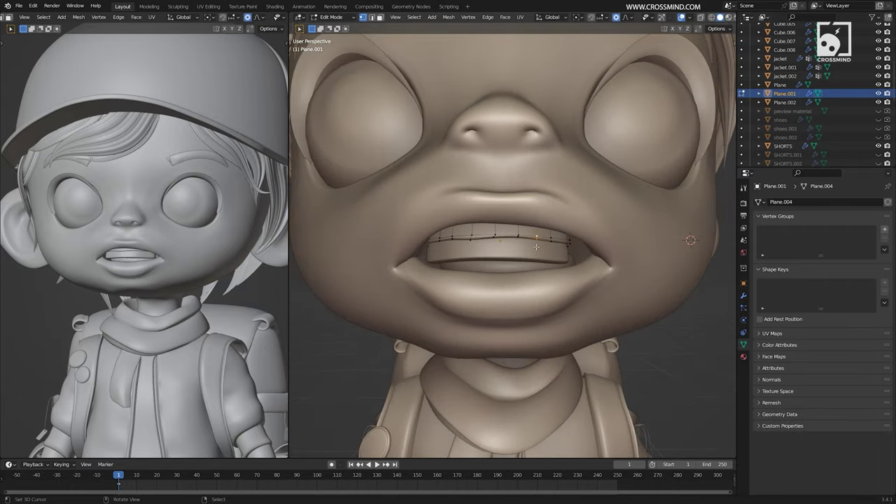
Scale the upper and lower teeth together by 1.150 and shift them back along Y behind the lips
key("Tab")
left_click(538, 251, "shift")
key("s")
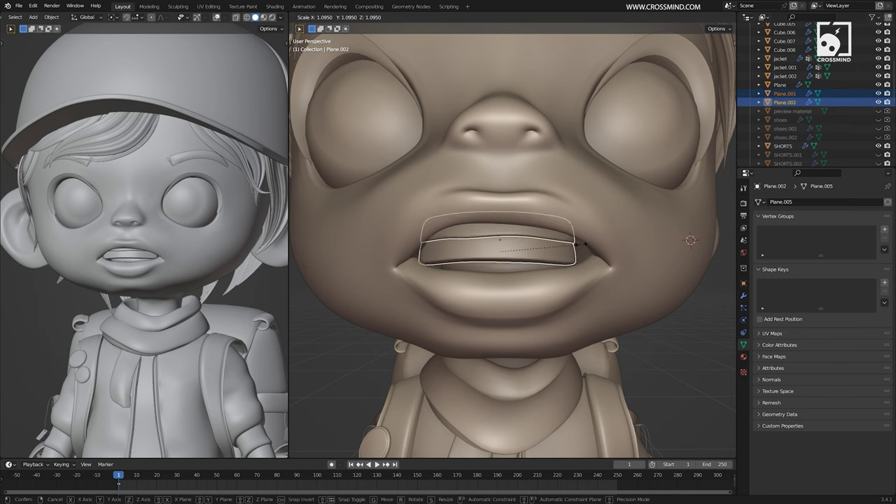
left_click(587, 247)
middle_click_drag(585, 248, 595, 246)
key("g")
key("y")
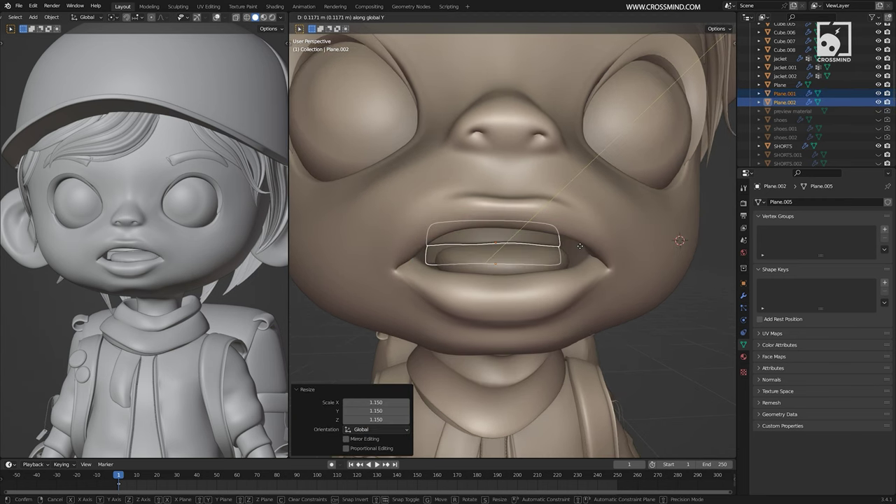
left_click(581, 246)
key("s")
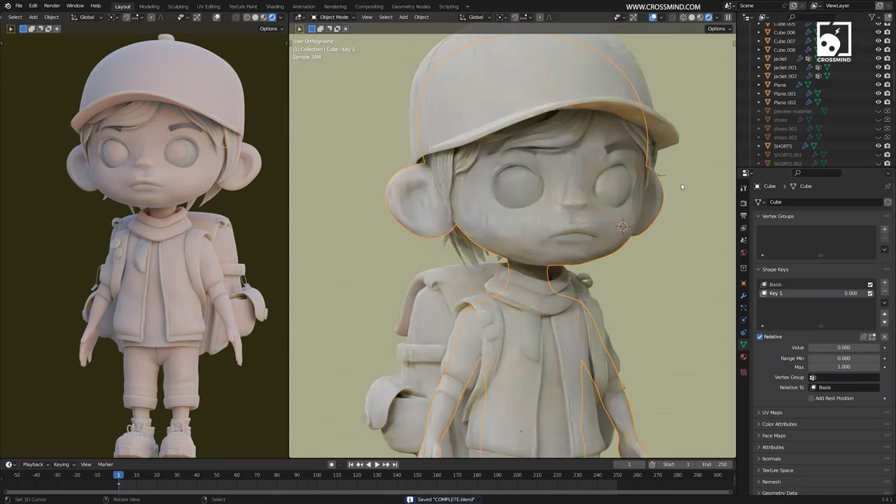
Examine the full character and the jacket up close
scroll(679, 194, "down", 1)
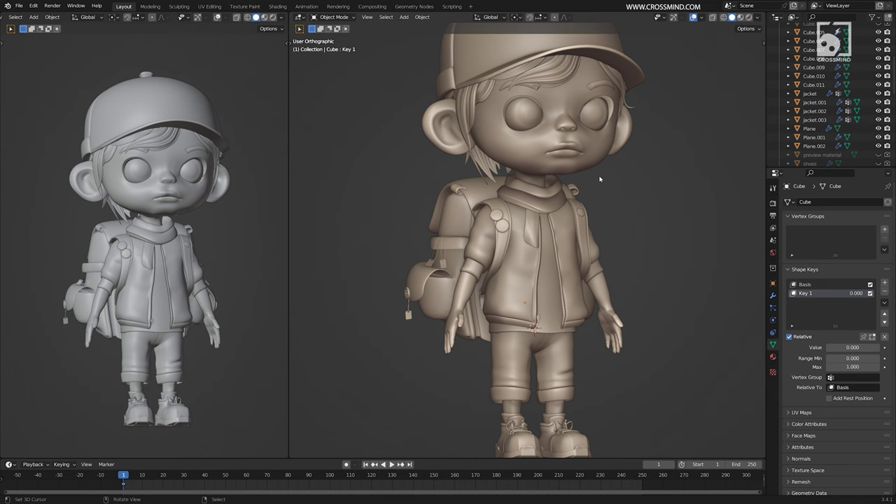
scroll(545, 242, "down", 5)
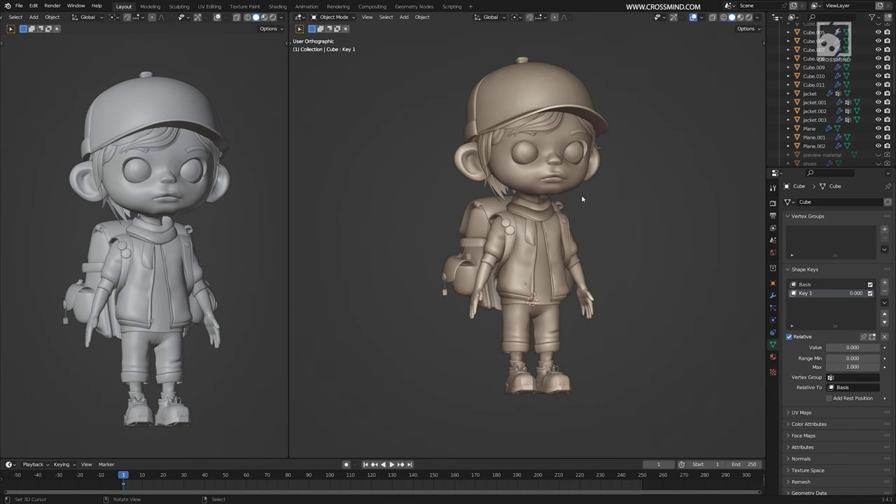
left_click(545, 241)
middle_click_drag(545, 242, 497, 260)
left_click(690, 248)
scroll(494, 283, "up", 1)
middle_click_drag(743, 283, 553, 260, "shift")
left_click(664, 226)
scroll(536, 259, "up", 3)
scroll(509, 254, "up", 2)
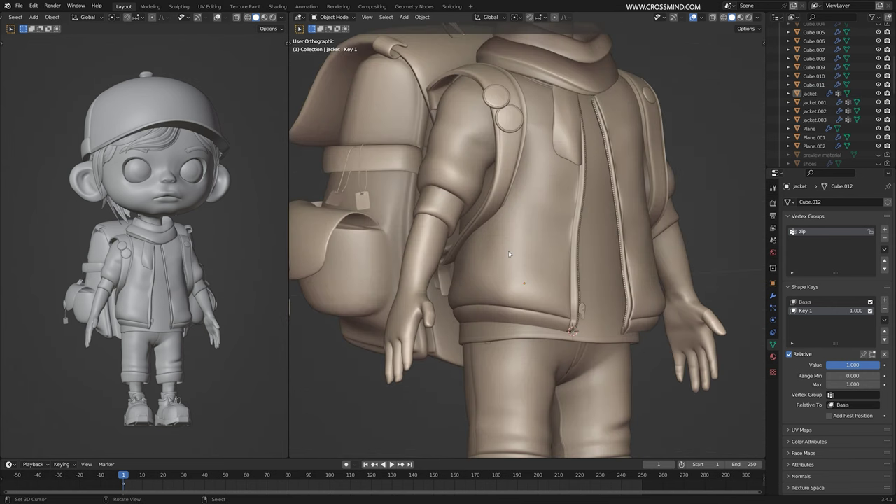
Isolate the jacket in local view and open its mesh in Edit Mode
left_click(508, 250)
key("KP_Divide")
key("Tab")
scroll(521, 219, "up", 5)
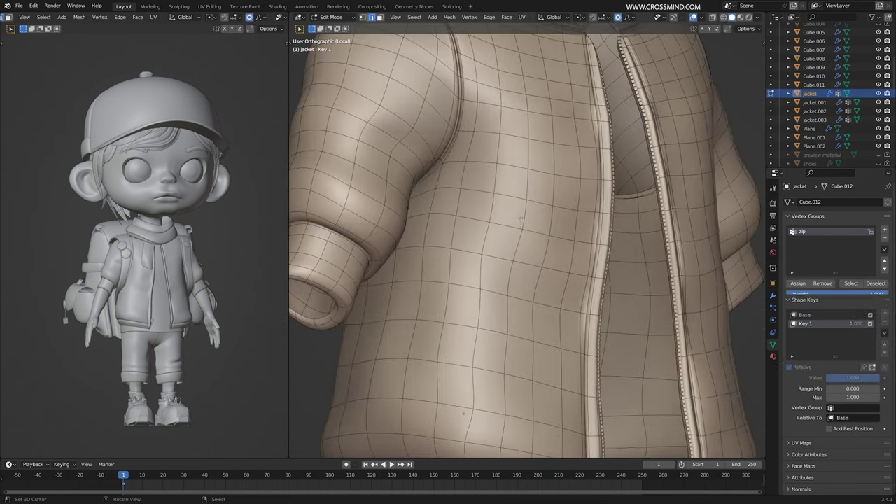
middle_click_drag(332, 305, 395, 314)
middle_click_drag(371, 358, 496, 306, "shift")
Bevel the jacket's vertical edge loops along the side and sleeve into strips about 0.005 m wide
left_click(479, 313, "alt")
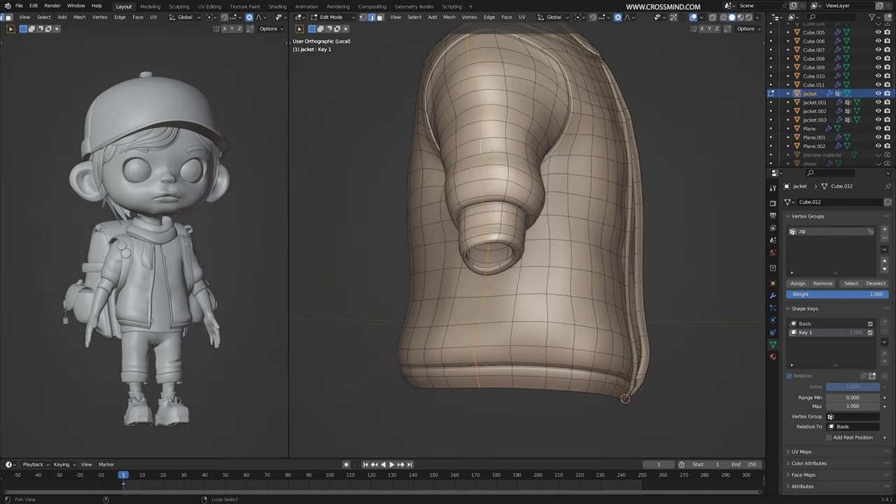
middle_click_drag(490, 149, 399, 156)
middle_click_drag(758, 257, 456, 227, "shift")
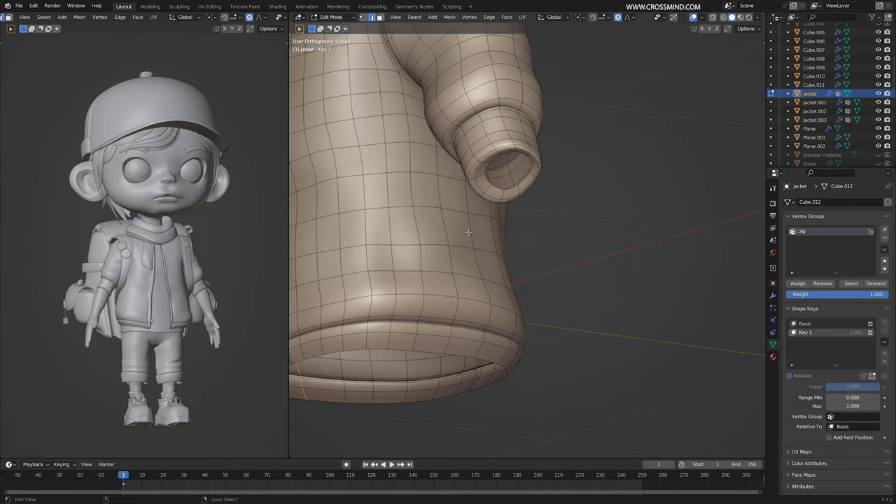
middle_click_drag(500, 118, 527, 105, "shift")
middle_click_drag(392, 242, 491, 232)
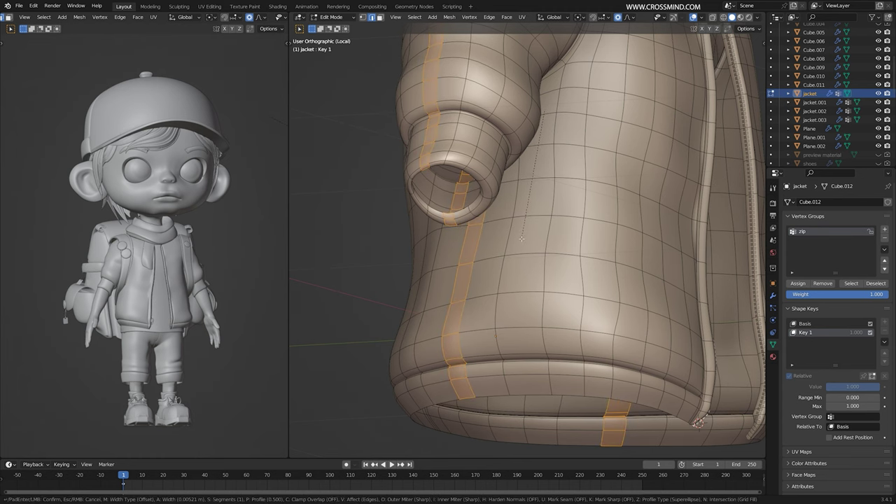
left_click(522, 238)
middle_click_drag(547, 278, 557, 282)
Extrude the beveled strips inward along their normals by about 0.01 m to form seam grooves
key("alt+e")
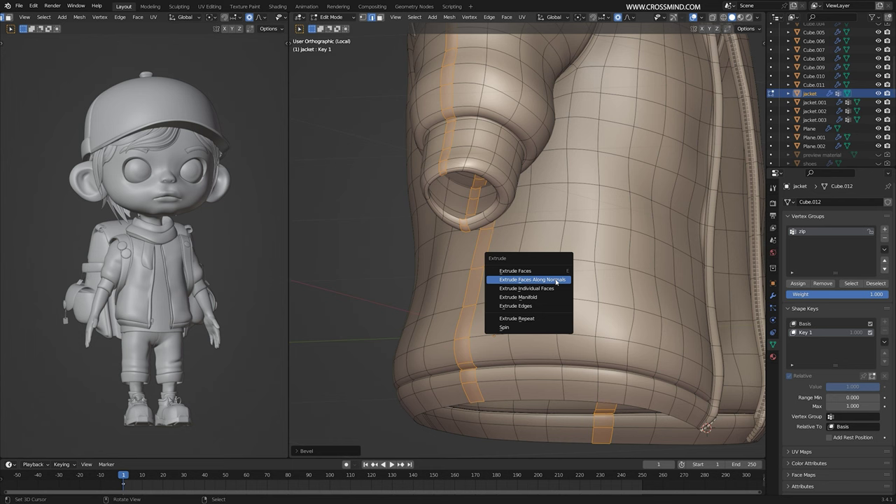
left_click(555, 279)
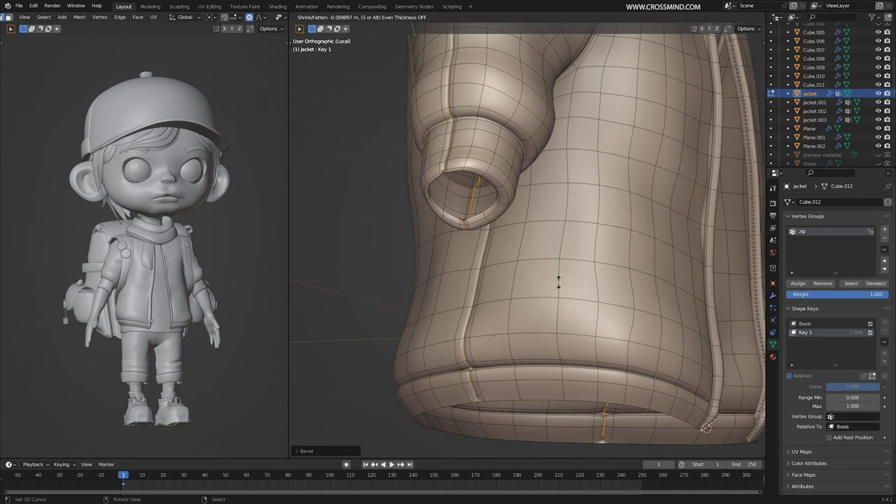
left_click(558, 282)
middle_click_drag(558, 282, 513, 280)
scroll(536, 282, "down", 3)
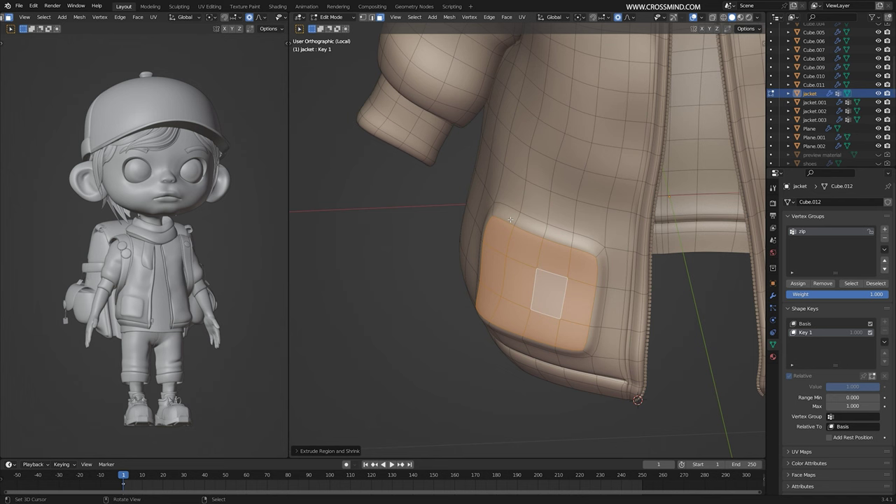
Select the faces along the upper edge of the raised jacket pocket and reposition them
left_click(524, 224)
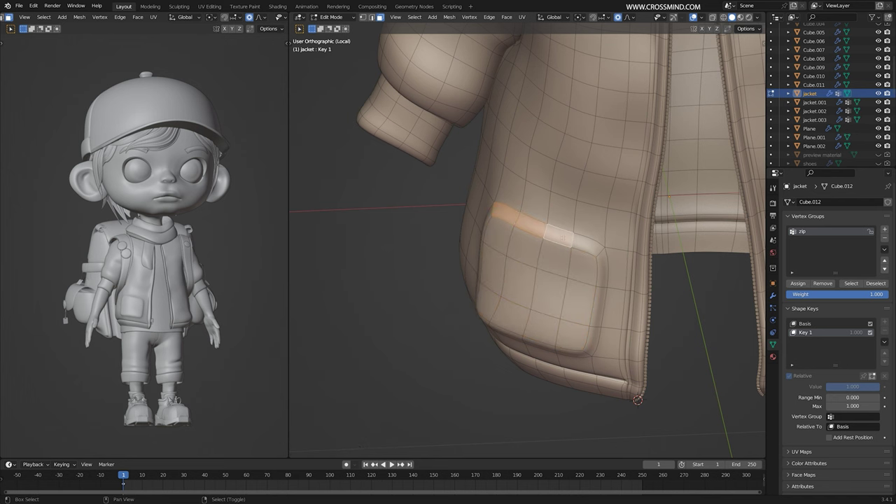
middle_click_drag(564, 259, 527, 271)
scroll(572, 254, "up", 2)
key("g")
left_click(513, 266)
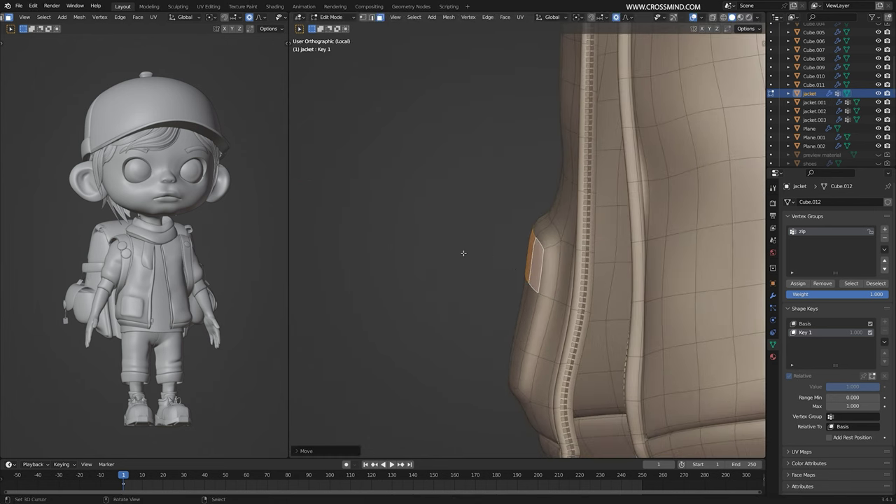
middle_click_drag(462, 254, 553, 297)
key("g")
left_click(501, 252)
Reshape the pocket's front and corner faces with proportional moves, including one along Z, and a rotation
left_click(526, 298)
left_click(548, 302, "shift")
key("g")
key("z")
left_click(553, 302)
left_click(609, 283)
key("g")
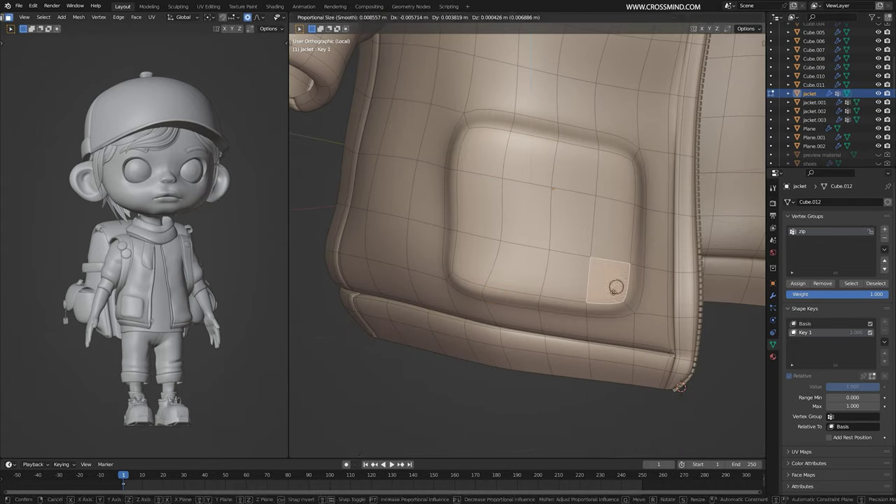
left_click(616, 288)
left_click(476, 254)
key("r")
left_click(536, 240)
Inset the strip of faces along the pocket's upper edge by about 0.0013 m and extrude it inward as an opening
middle_click_drag(534, 240, 504, 217)
left_click(585, 187, "ctrl")
middle_click_drag(561, 236, 443, 138)
middle_click_drag(548, 245, 560, 243)
key("alt+e")
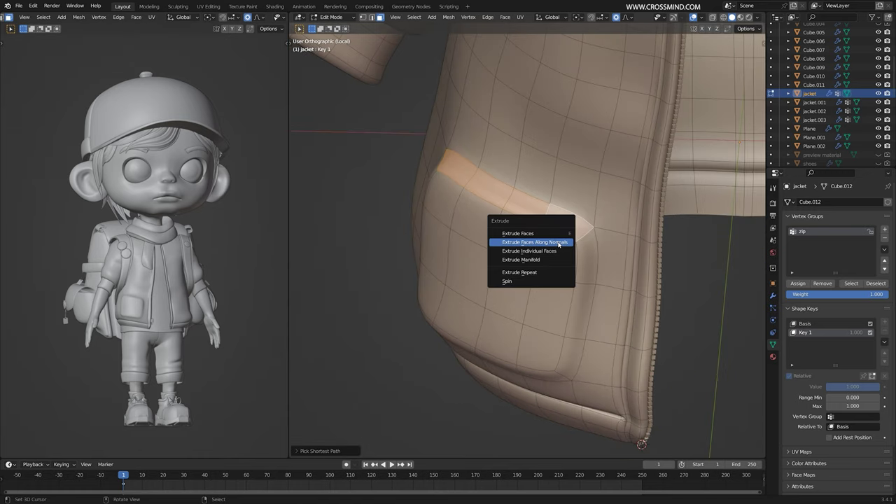
key("i")
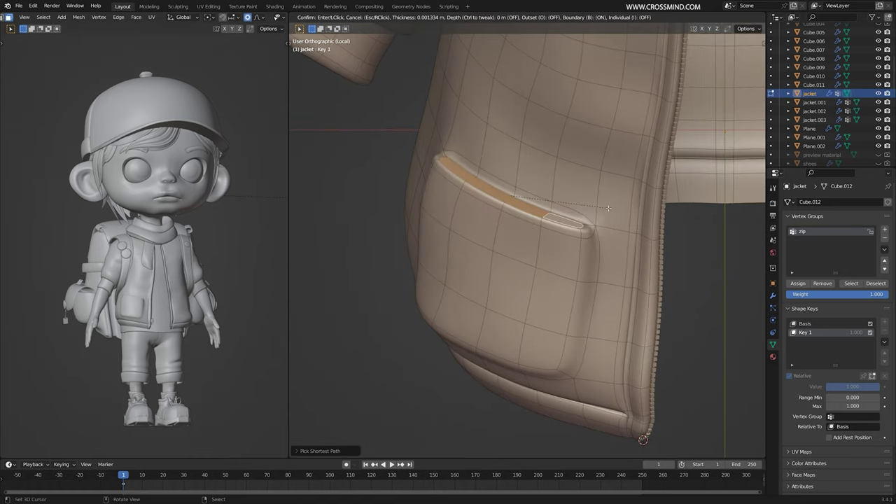
middle_click_drag(609, 208, 623, 212)
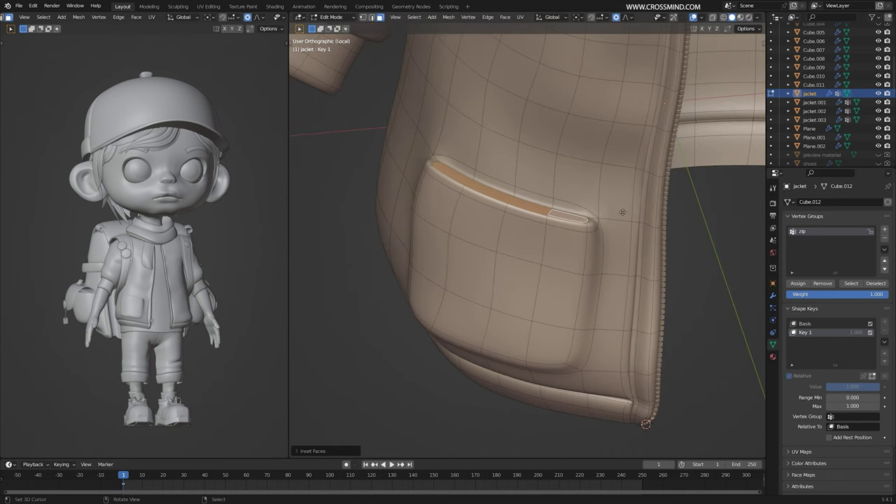
key("e")
left_click(662, 228)
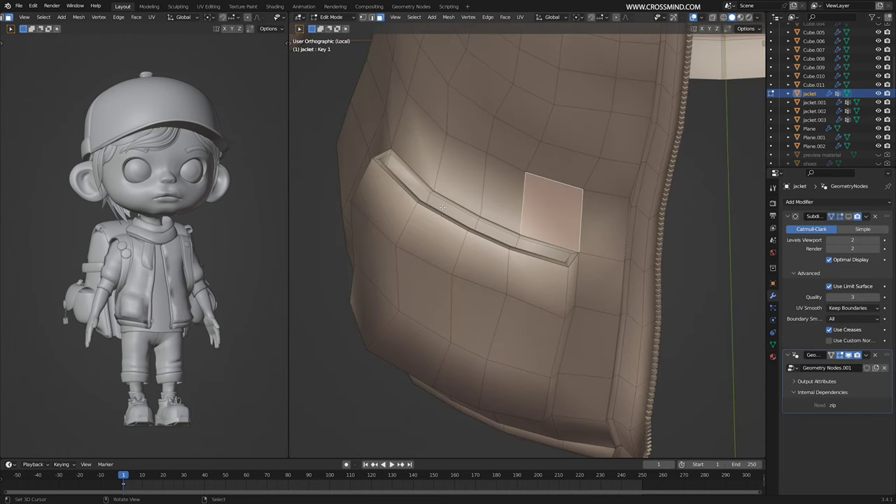
Extrude the rear faces of the pocket opening outward into a flap and add a lengthwise loop cut
middle_click_drag(532, 210, 436, 152)
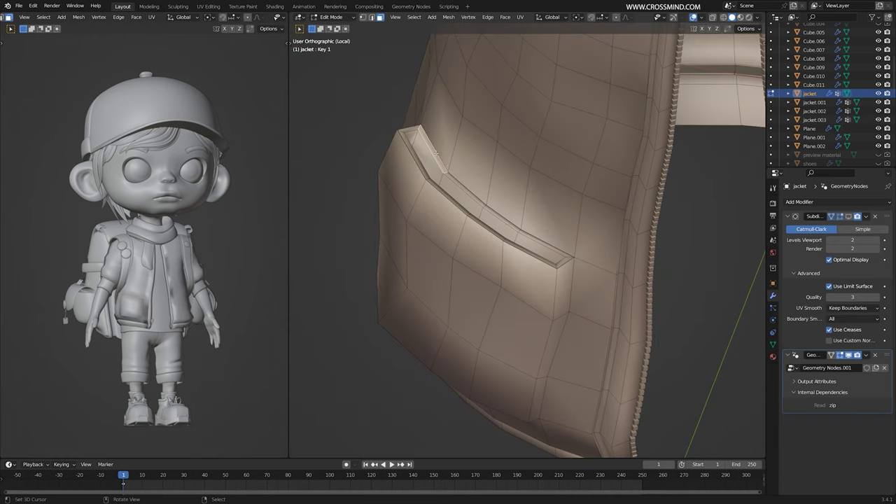
middle_click_drag(541, 240, 445, 189)
key("e")
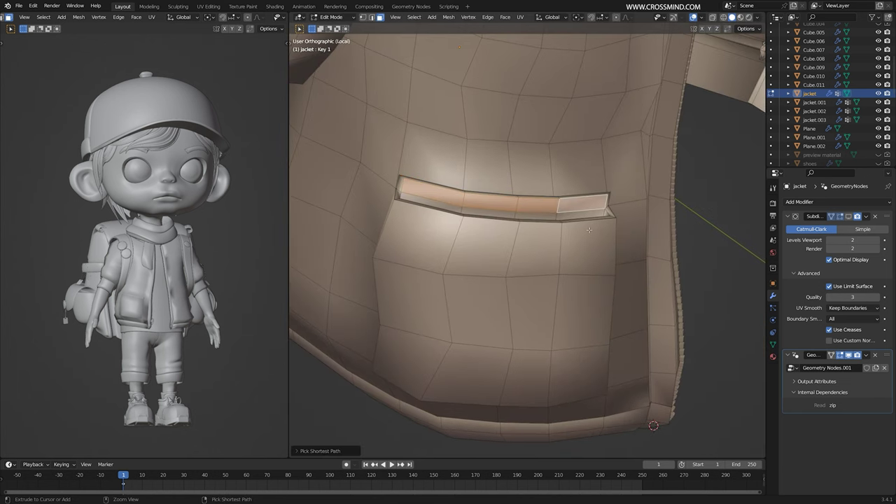
middle_click_drag(589, 230, 488, 231)
key("e")
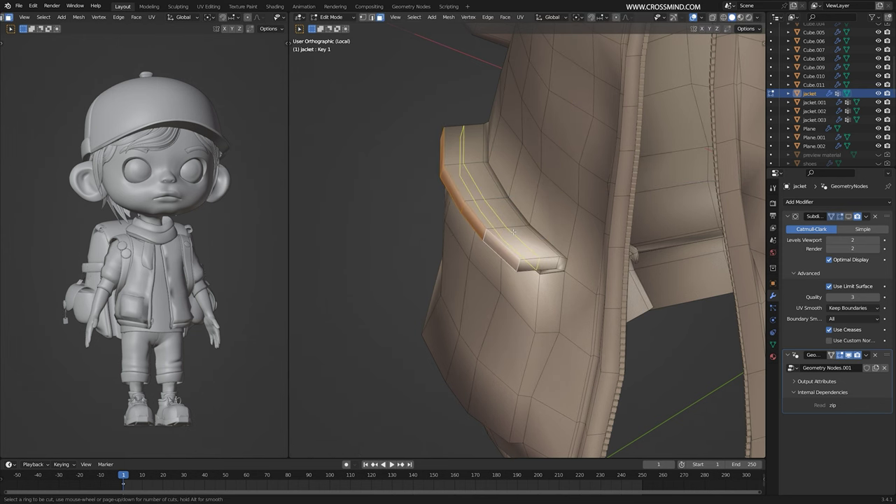
key("ctrl+2")
Move the flap's front row of faces and extrude it farther over the pocket
middle_click_drag(495, 252, 464, 262)
key("3")
left_click(445, 180)
left_click(492, 210, "ctrl")
key("g")
left_click(483, 254)
key("e")
left_click(484, 257)
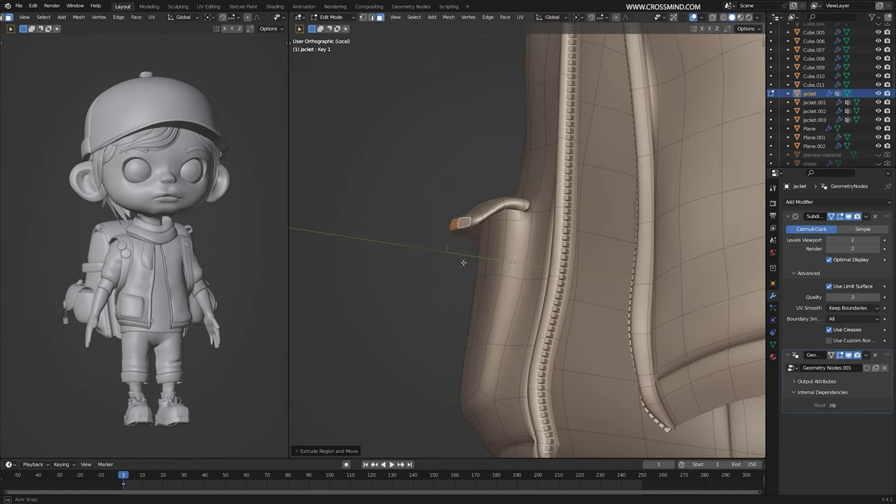
Move and rotate the flap's end faces so the flap folds down over the pocket
key("g")
key("r")
left_click(510, 215)
mouse_move(512, 238)
middle_mouse_down()
mouse_move(576, 281)
mouse_move(568, 306)
mouse_move(594, 248)
mouse_move(549, 161)
mouse_move(505, 231)
middle_mouse_up()
key("g")
left_click(576, 283)
Extrude the middle of the pocket flap along its normals to form a small slit
key("Tab")
scroll(553, 292, "down", 7)
scroll(594, 248, "up", 6)
key("Tab")
right_click(519, 216)
key("alt+e")
left_click(506, 233)
left_click(539, 245)
Inspect the pocket and its slit flap on the jacket in Object Mode
key("Tab")
scroll(550, 249, "down", 7)
middle_click_drag(550, 249, 498, 238, "shift")
scroll(527, 286, "up", 4)
scroll(640, 297, "down", 3)
scroll(547, 257, "up", 5)
scroll(548, 257, "up", 3)
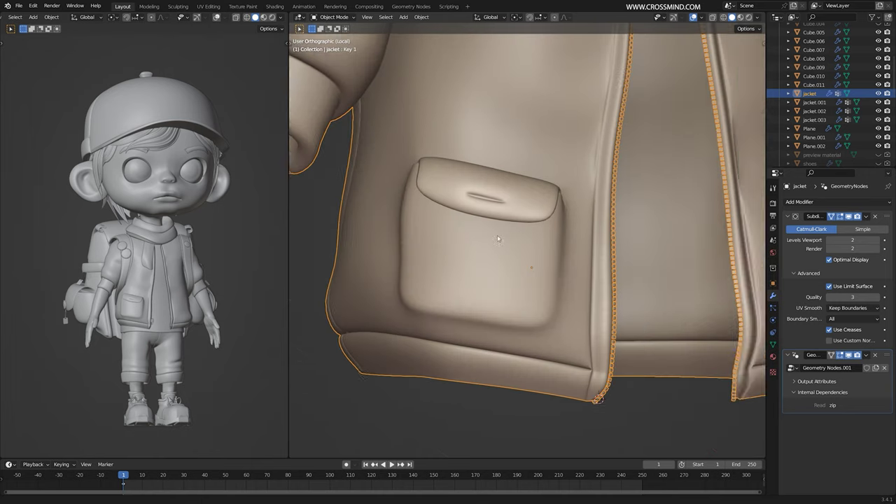
Extrude a strip of faces on the jacket's chest, beside the zip, to form a small chest pocket detail
key("Tab")
scroll(498, 238, "up", 4)
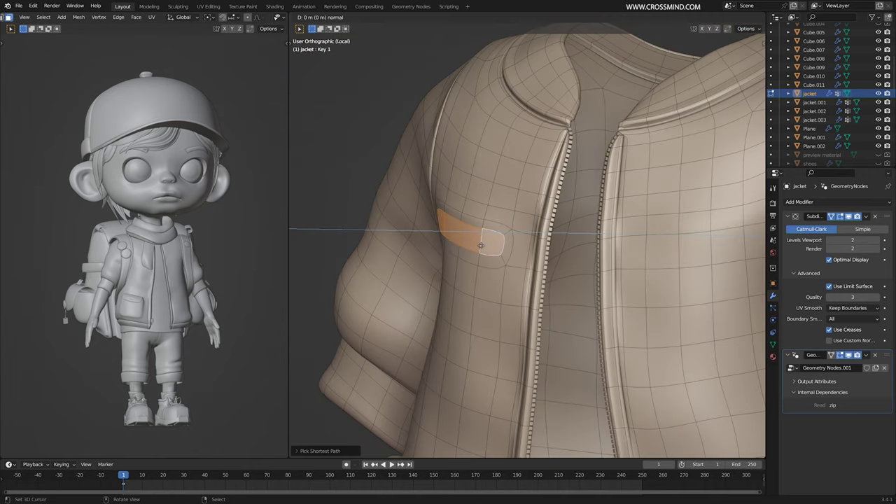
middle_click_drag(479, 245, 535, 271)
scroll(405, 199, "up", 2)
key("Tab")
scroll(514, 287, "down", 4)
scroll(514, 287, "up", 4)
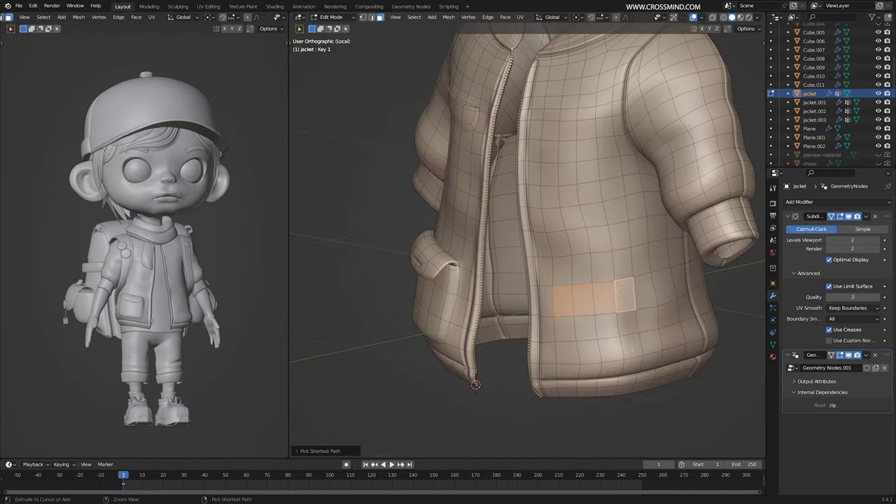
Select a block of faces on the opposite lower front of the jacket and extrude it along normals as a second pocket
left_click(603, 327, "ctrl")
middle_click_drag(604, 327, 644, 308)
key("alt+e")
left_click(630, 281)
left_click(638, 275)
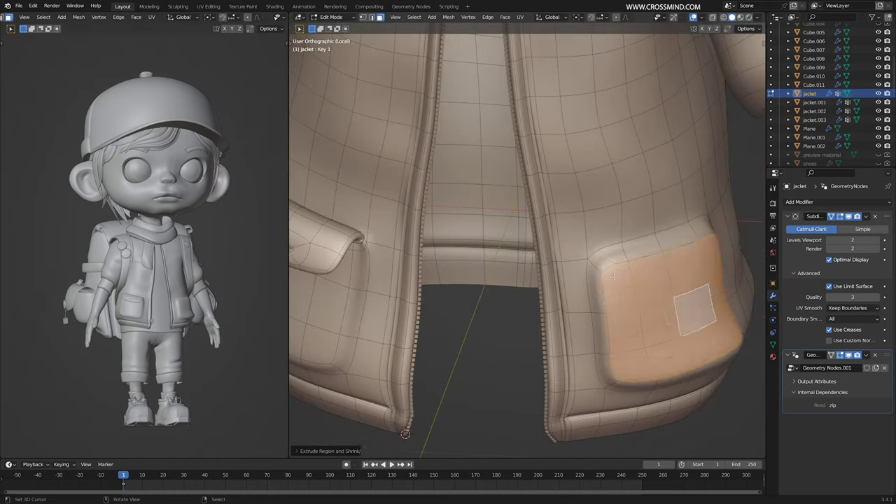
Select the strip of faces along the second pocket's upper edge and inset it
left_click(633, 262)
left_click(710, 256, "ctrl")
middle_click_drag(710, 266, 728, 278)
key("i")
Recess the second pocket's inset opening and extrude its rear faces outward into a flap
left_click(655, 231, "ctrl")
key("e")
key("e")
left_click(633, 213)
key("g")
left_click(665, 224)
Extrude the second flap's front faces and move them to fold the flap down over the pocket
key("2")
right_click(566, 253)
key("3")
right_click(671, 235, "ctrl")
key("e")
key("g")
key("g")
Select the middle faces of the second pocket's flap
scroll(700, 273, "up", 1)
right_click(644, 261)
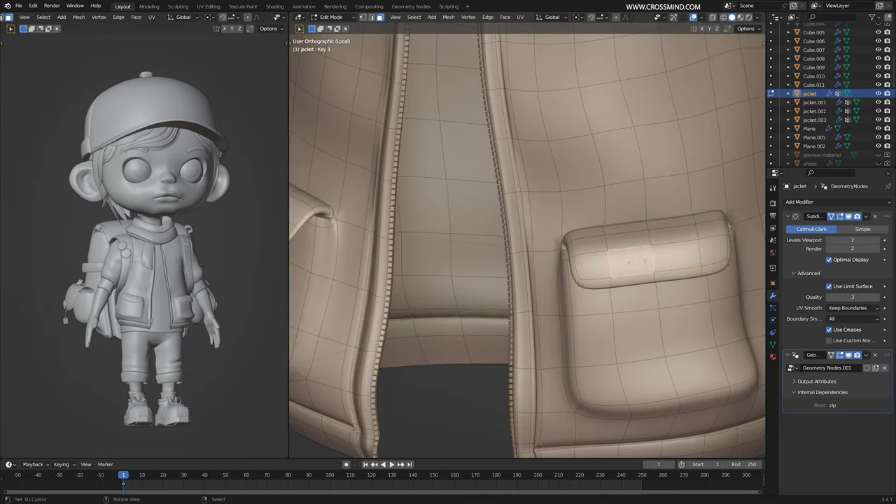
left_click(661, 260)
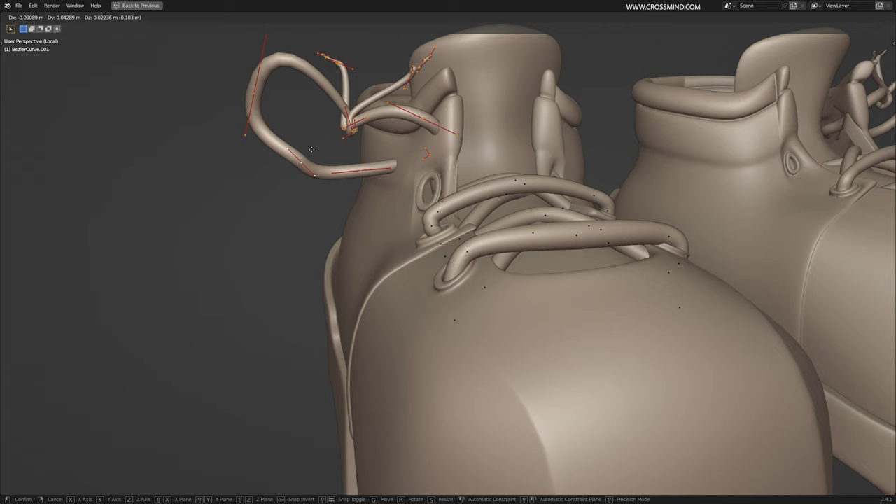
Cancel moving the shoelace bow's curve points and undo the last change to the curve
right_click(276, 146)
key("ctrl+z")
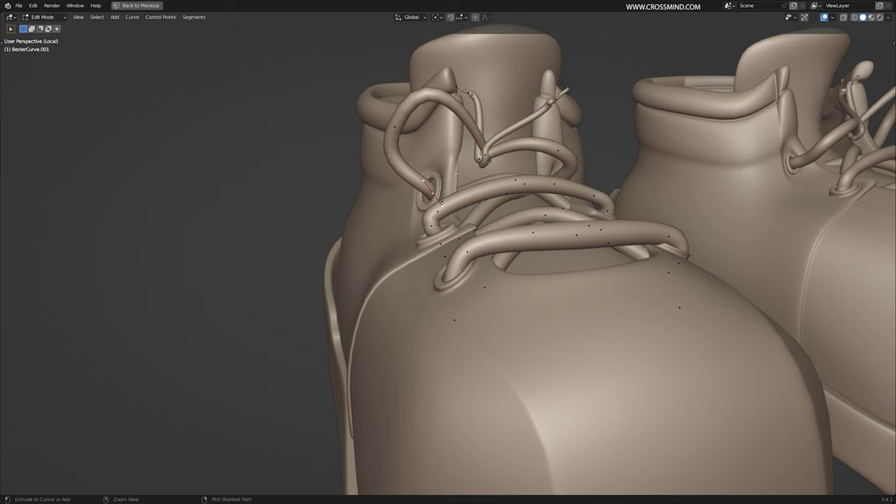
Select the shoelace bow's linked points and move the left loop's lower curve point inward toward the knot
middle_click_drag(452, 179, 431, 191)
key("ctrl+l")
middle_click_drag(433, 191, 518, 185)
left_click(443, 191)
key("g")
left_click(555, 172)
mouse_move(434, 173)
middle_mouse_down()
mouse_move(514, 182)
mouse_move(489, 206)
middle_mouse_up()
key("z")
left_click(460, 182)
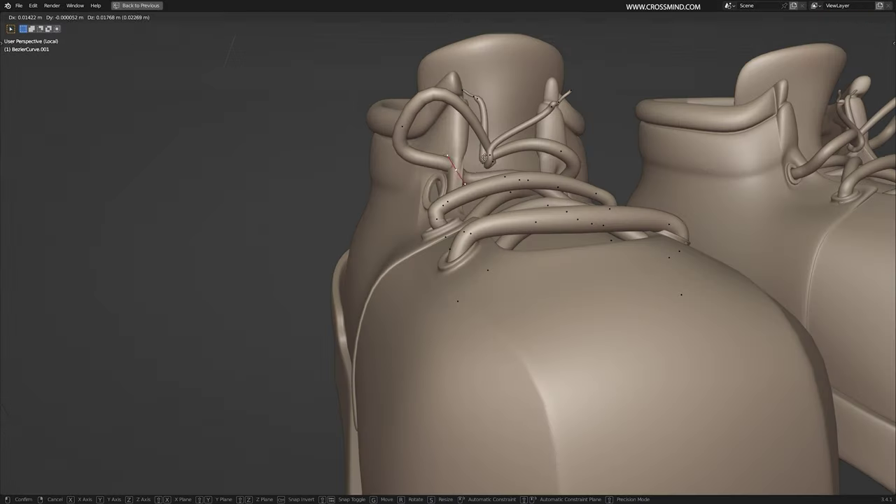
Reposition the left bow loop's lower strand from several angles so that it runs into the knot
mouse_move(483, 193)
middle_mouse_down()
mouse_move(492, 184)
mouse_move(457, 161)
mouse_move(484, 167)
mouse_move(468, 167)
middle_mouse_up()
left_click(479, 161)
left_click(480, 156)
key("g")
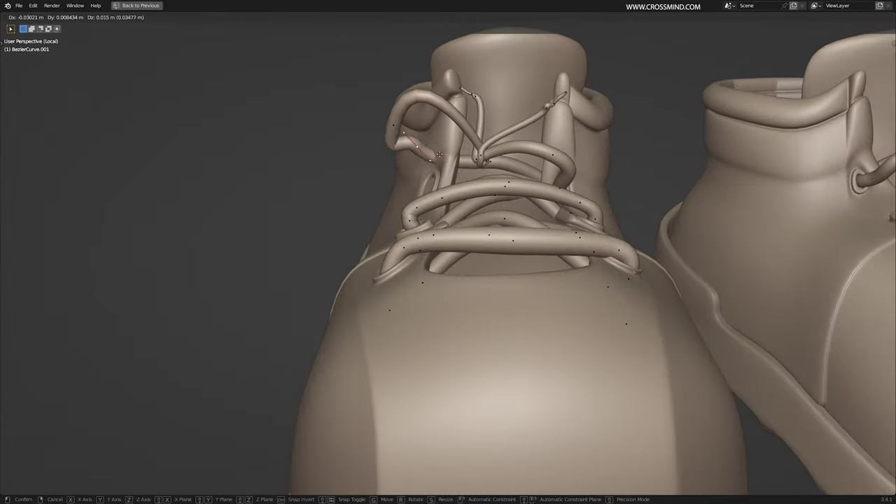
middle_click_drag(413, 112, 460, 131)
key("g")
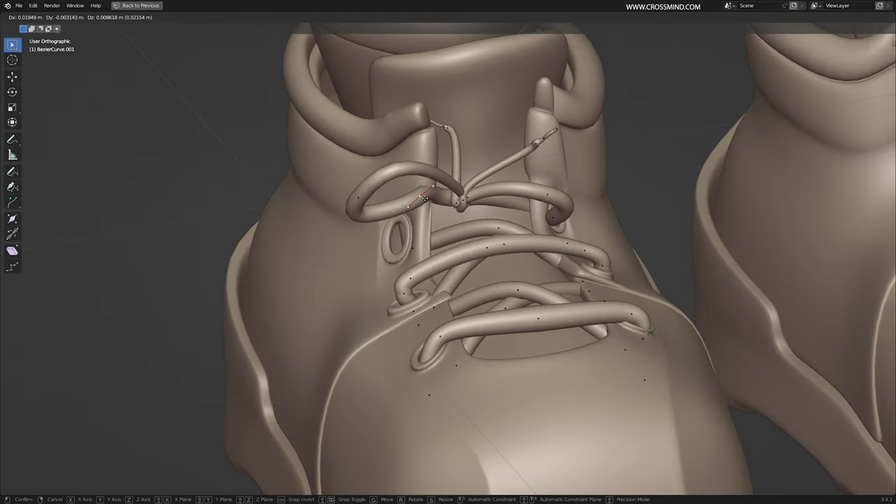
middle_click_drag(448, 232, 558, 189)
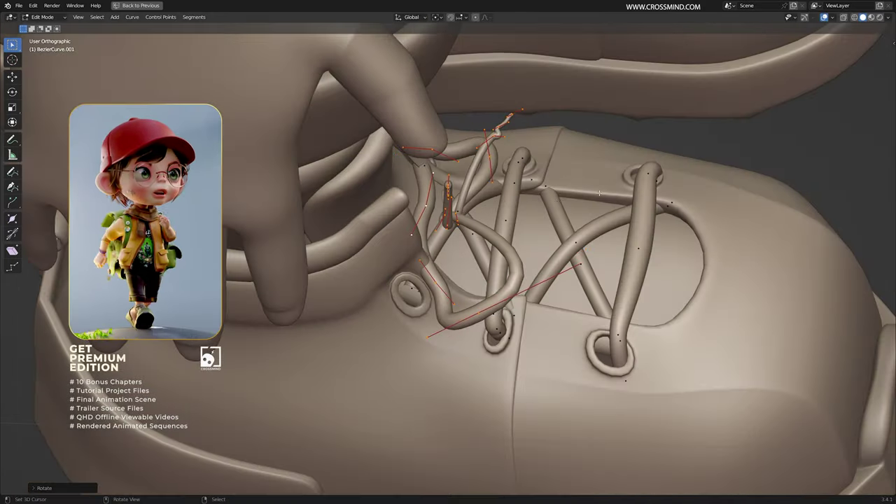
Isolate the shoes and rotate a copy of the second lace row into the top pair of eyelets
middle_click_drag(599, 194, 560, 196)
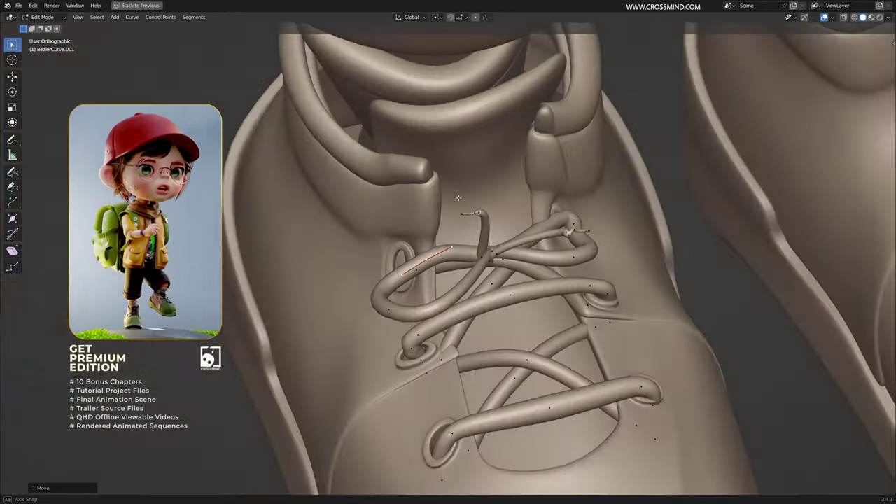
key("KP_Divide")
middle_click_drag(448, 294, 528, 343)
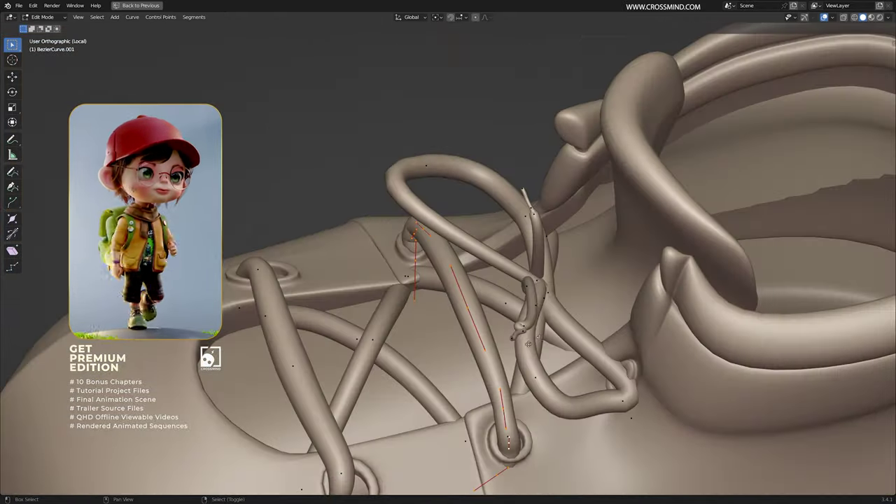
middle_click_drag(616, 322, 715, 274)
key("r")
left_click(623, 286)
key("r")
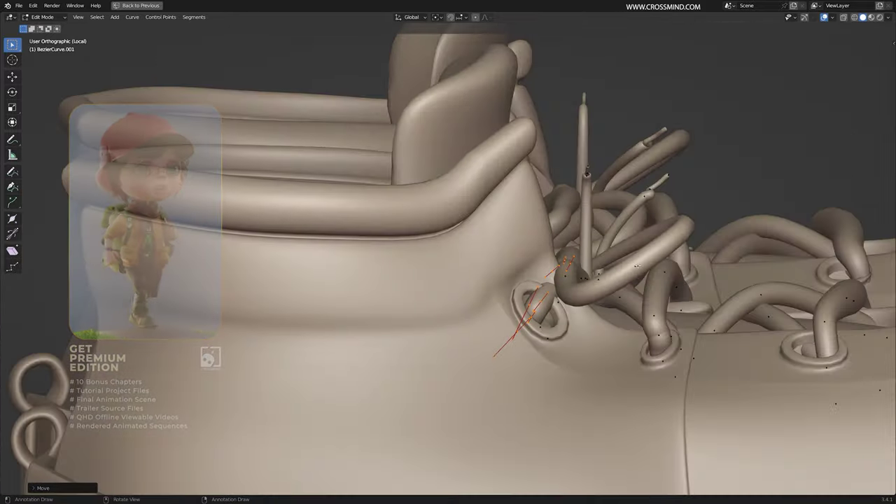
middle_click_drag(637, 266, 511, 256)
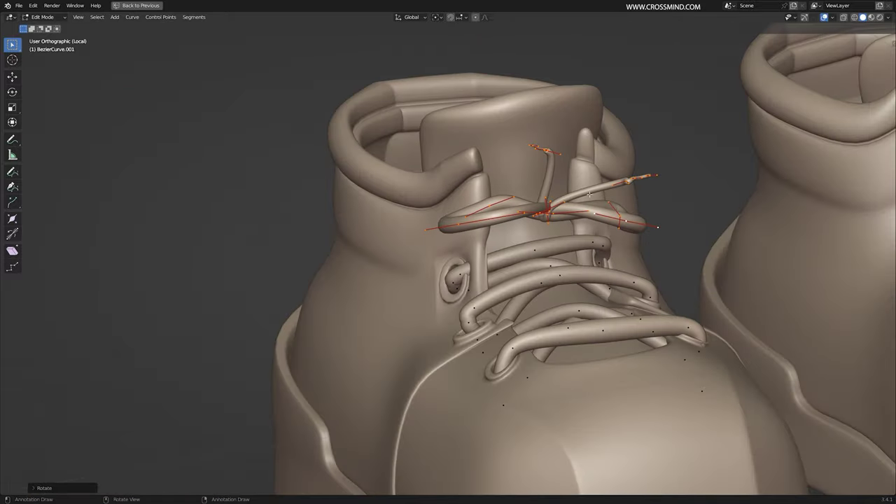
Move the top lace row's end points so that both ends pass through their eyelets
scroll(605, 220, "up", 5)
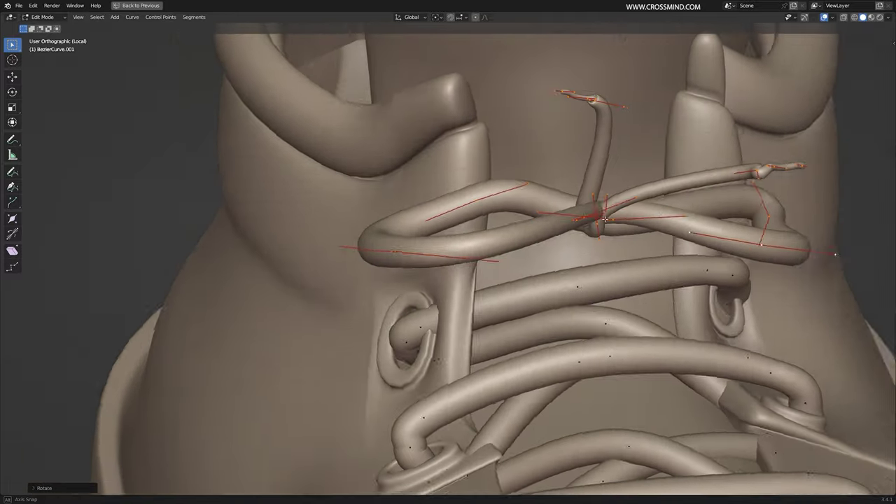
middle_click_drag(604, 220, 668, 210)
middle_click_drag(455, 360, 532, 343)
key("g")
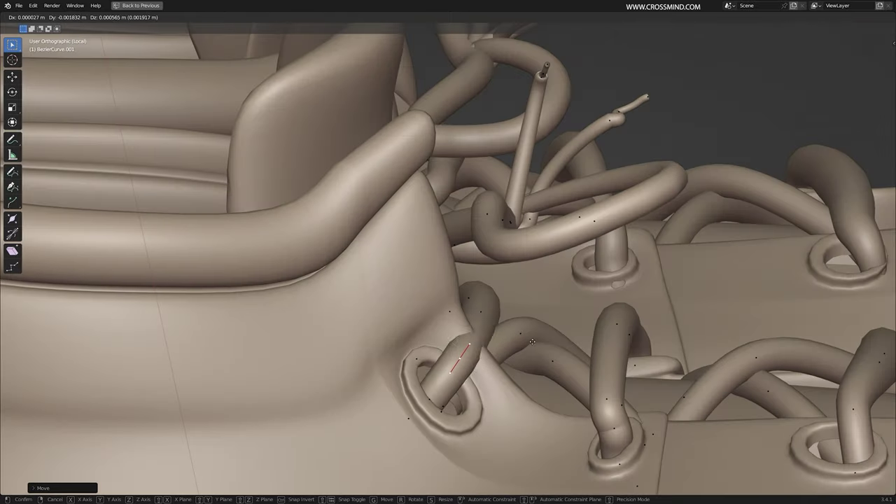
middle_click_drag(479, 312, 354, 313)
right_click(689, 392)
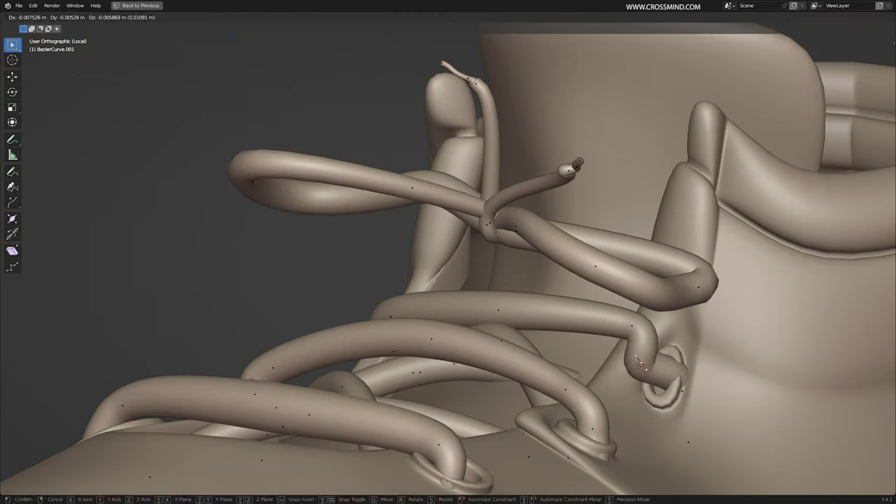
left_click(598, 340)
middle_click_drag(597, 340, 693, 336)
key("g")
left_click(654, 336)
Adjust the top lace row's middle and end points so that it arches smoothly over the tongue
right_click(507, 334)
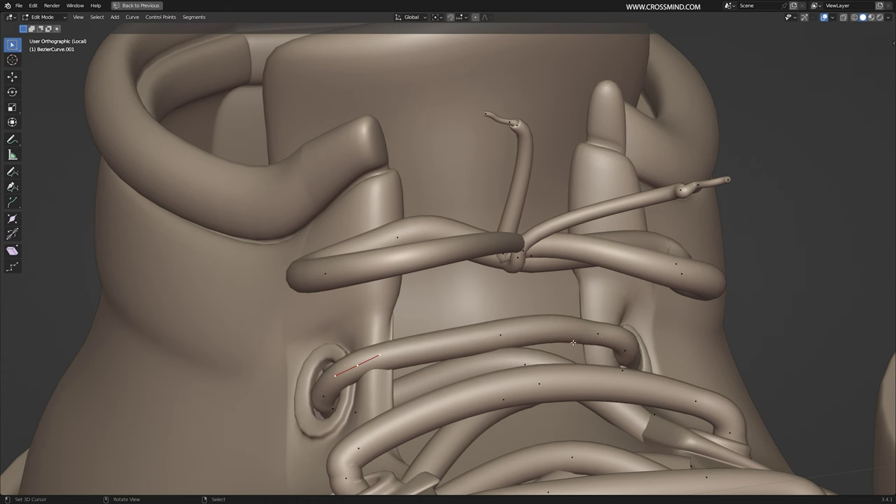
right_click(600, 334)
middle_click_drag(573, 343, 454, 291)
left_click(620, 338)
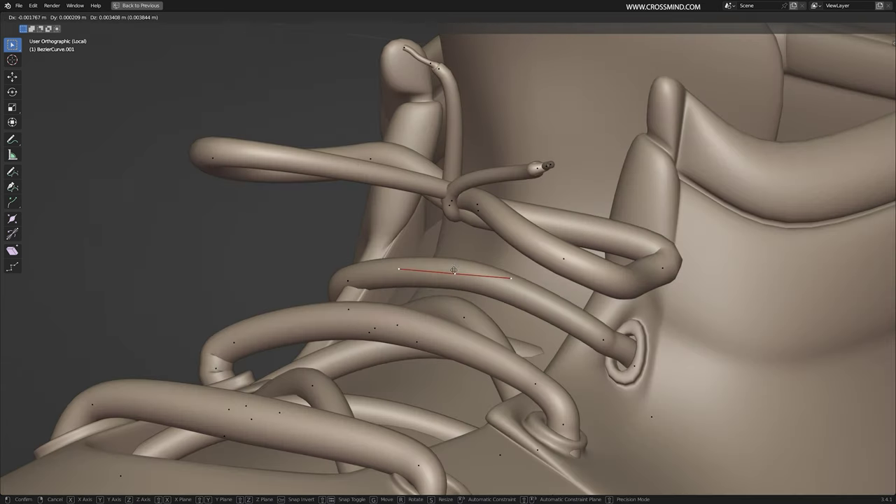
left_click(640, 382)
middle_click_drag(641, 383, 763, 385)
key("g")
left_click(630, 357)
right_click(428, 386)
middle_click_drag(448, 381, 413, 378)
key("g")
left_click(424, 381)
Lengthen the handles of the left bow loop's rear point and move the right loop's outer point outward
middle_click_drag(489, 336, 399, 318)
right_click(438, 243)
key("s")
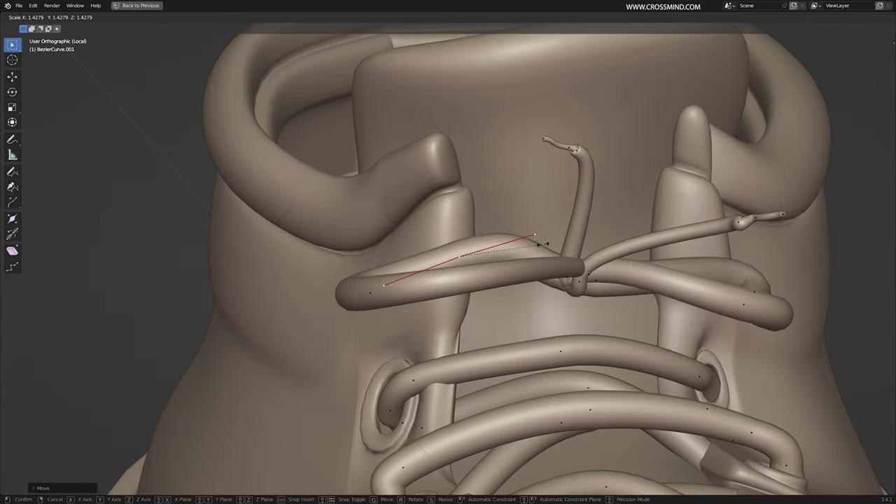
left_click(548, 239)
middle_click_drag(548, 240, 518, 241)
right_click(740, 297)
key("g")
left_click(788, 301)
Move the right bow loop's curve points and rotate a point's handles to round the loop
middle_click_drag(788, 301, 676, 316)
right_click(790, 384)
key("g")
left_click(865, 375)
key("g")
left_click(678, 276)
middle_click_drag(677, 277, 760, 231)
key("r")
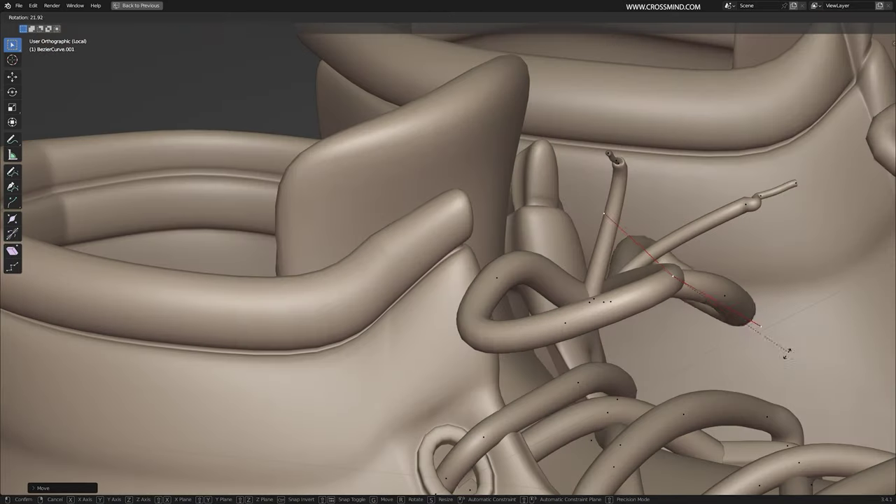
left_click(777, 339)
Move the whole bow down closer to the top lace row
middle_click_drag(760, 322, 721, 293)
key("g")
left_click(603, 285)
scroll(621, 301, "down", 2)
key("g")
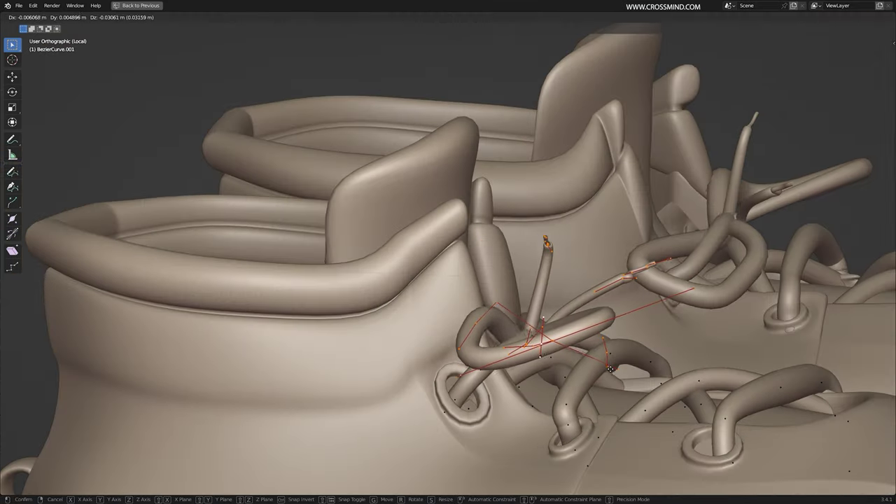
left_click(607, 366)
Reposition the outermost point of the right bow loop to widen the loop
middle_click_drag(608, 366, 486, 406)
right_click(736, 369)
key("g")
left_click(749, 378)
middle_click_drag(748, 379, 690, 388)
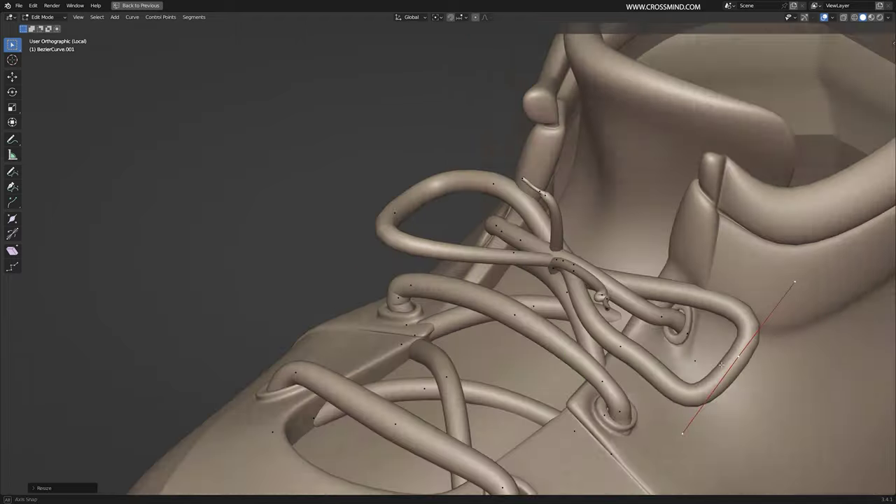
key("g")
left_click(728, 392)
Move and rotate the right bow loop's lower front curve point
right_click(638, 349)
key("g")
left_click(668, 388)
key("r")
key("r")
left_click(728, 331)
Restore the full editor layout and add a Bezier circle to the shoelace curve
middle_click_drag(728, 332, 490, 294)
key("ctrl+space")
scroll(658, 231, "up", 3)
middle_click_drag(658, 231, 523, 280)
key("shift+a")
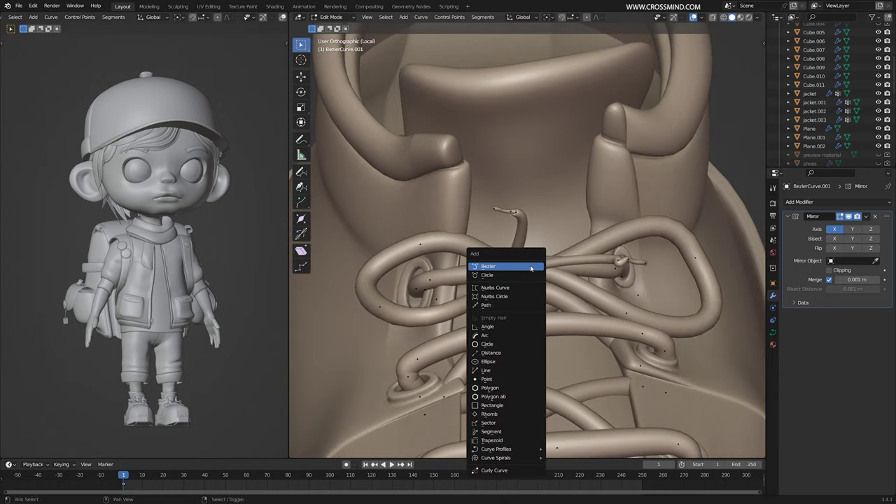
left_click(530, 268)
key("shift+a")
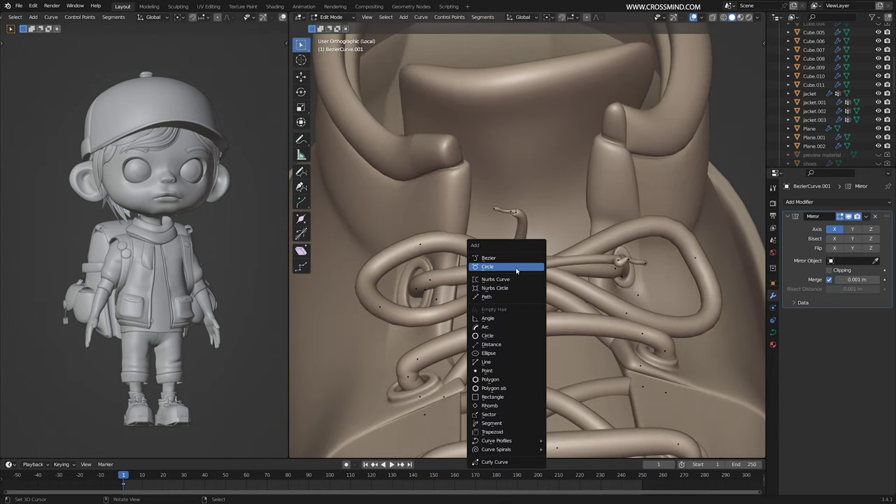
left_click(517, 270)
Scale the new circle down repeatedly to make a small ring
scroll(517, 271, "down", 8)
key("s")
left_click(607, 306)
scroll(606, 306, "down", 7)
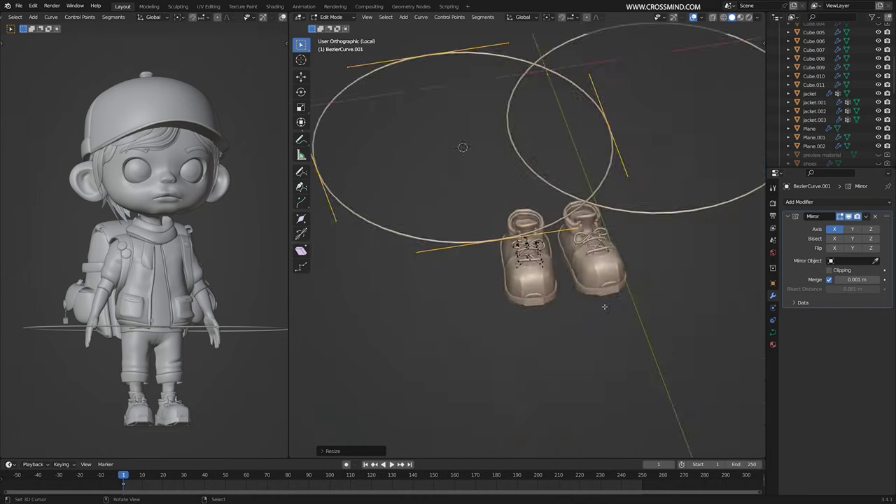
key("s")
left_click(539, 199)
key("s")
left_click(485, 160)
Adjust the ring's curve thickness and position it over the centre of the bow
scroll(483, 160, "up", 6)
middle_click_drag(483, 161, 567, 277, "shift")
key("alt+s")
left_click(486, 208)
key("g")
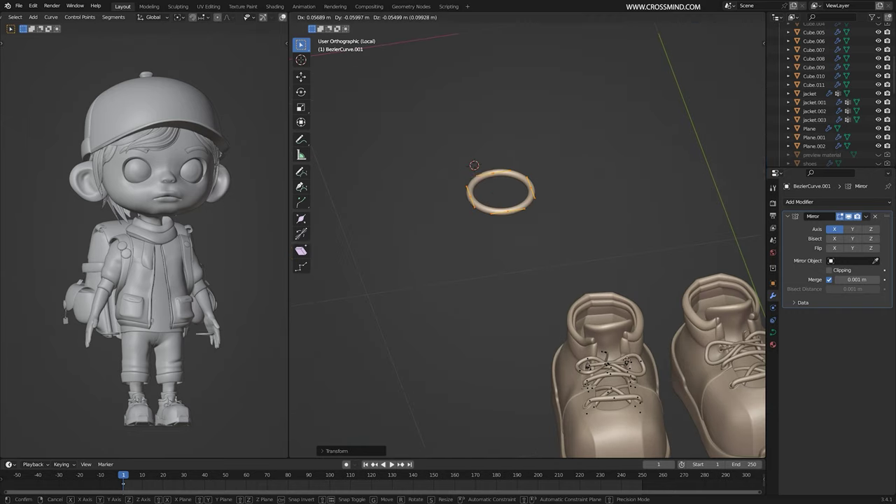
key("KP_7")
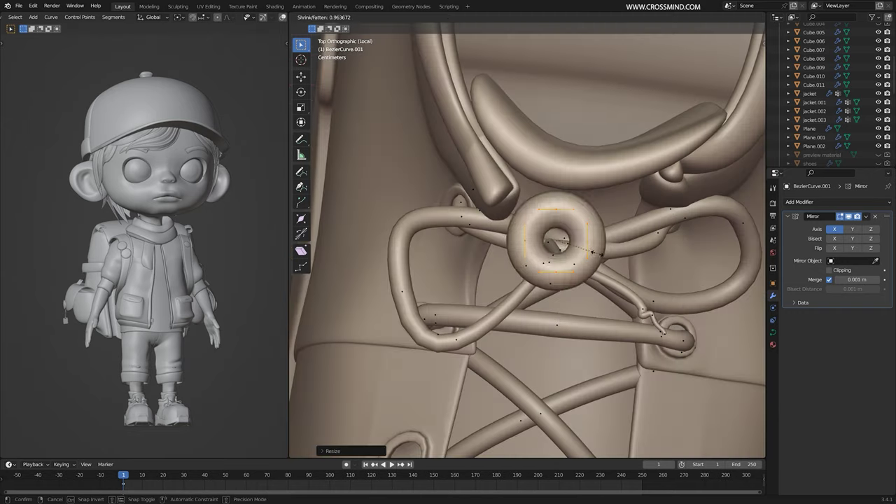
scroll(562, 259, "down", 6)
middle_click_drag(580, 234, 616, 231)
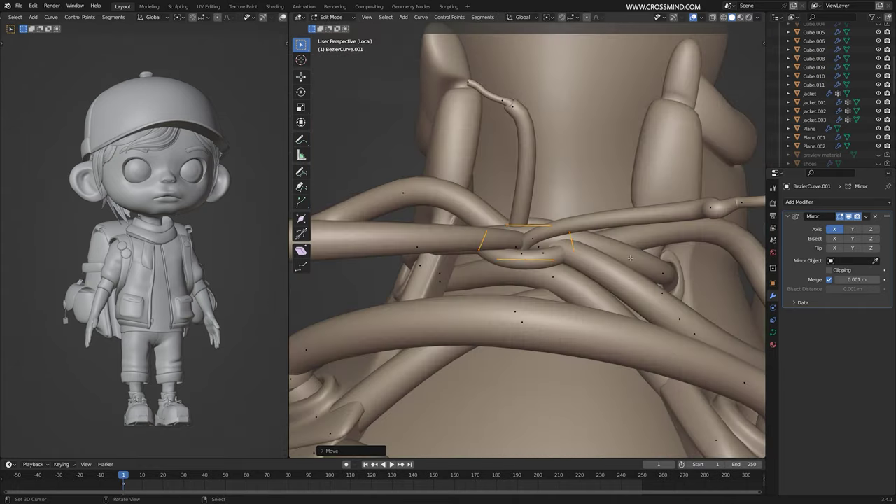
Rotate the ring upright around the bow's centre and place a second ring beside it to form the knot
key("r")
left_click(628, 263)
key("r")
middle_click_drag(628, 264, 594, 228)
left_click(619, 280)
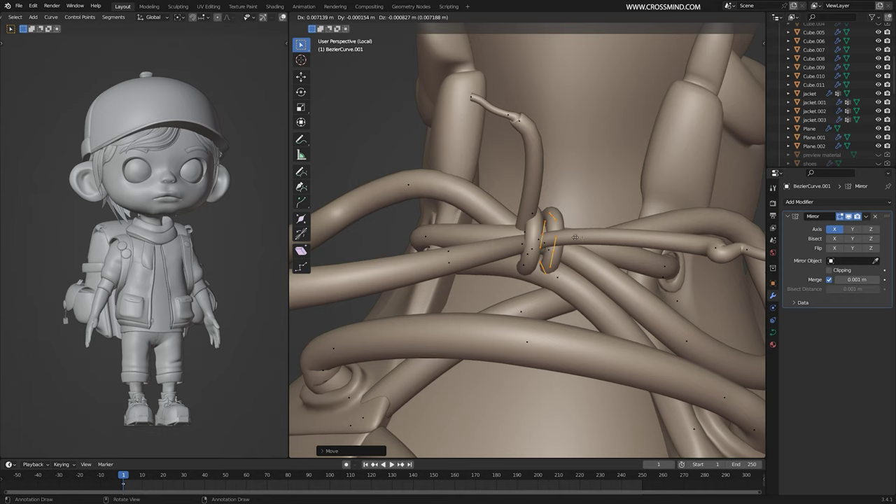
left_click(575, 237)
middle_click_drag(576, 238, 594, 219)
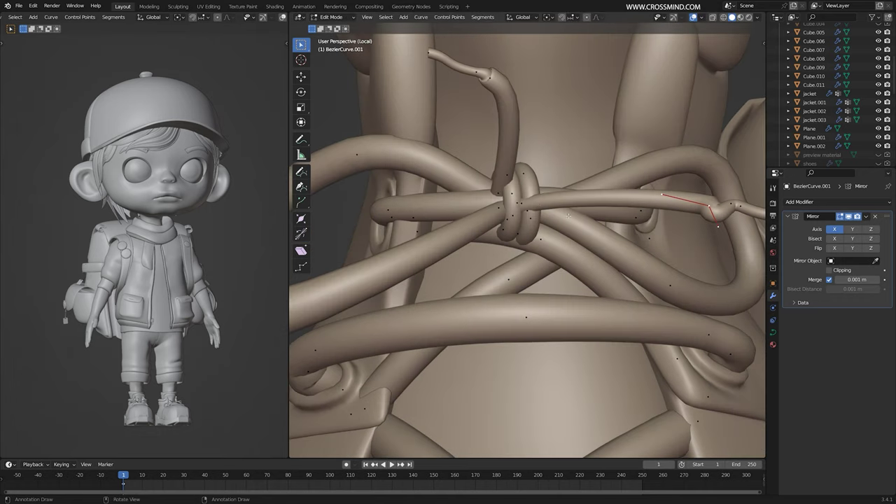
Move the curve point at the base of the right lace end into the ring knot
middle_click_drag(526, 212, 575, 233)
left_click(566, 227)
right_click(722, 243)
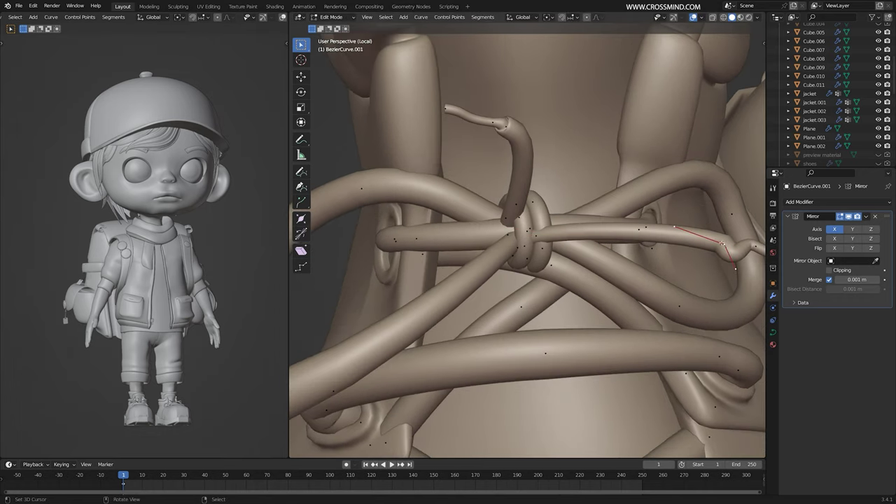
middle_click_drag(725, 244, 643, 280)
right_click(559, 235)
key("g")
left_click(546, 228)
middle_click_drag(483, 223, 528, 194)
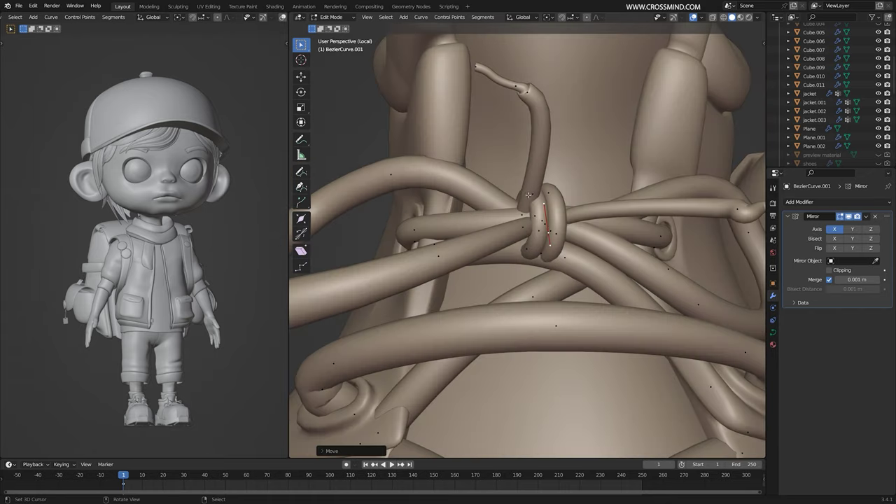
Reposition the left lace end's tip points and delete the knotted points from the right lace end
right_click(518, 89, "shift")
key("g")
left_click(459, 87)
right_click(636, 212)
key("r")
middle_click_drag(636, 212, 518, 210)
right_click(498, 214)
key("x")
left_click(520, 223)
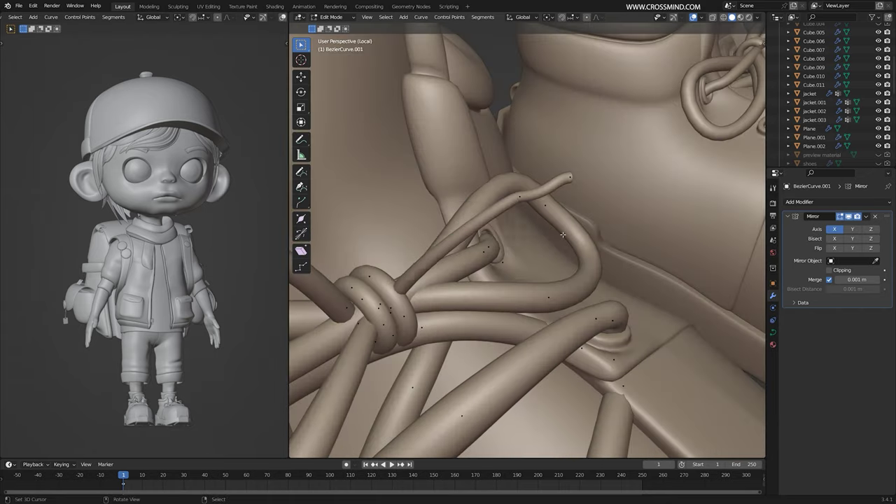
Move the right lace end's middle point and its handle to curve the strand up from the knot
right_click(520, 197)
key("g")
left_click(496, 206)
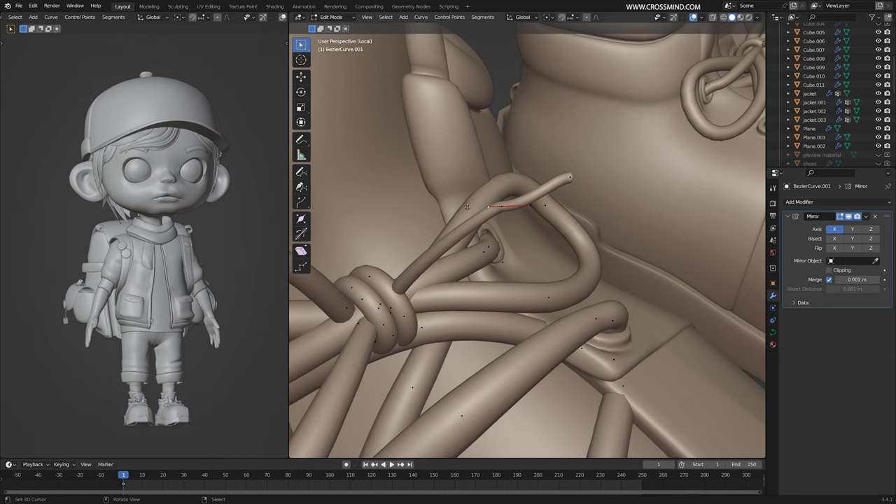
key("g")
left_click(410, 215)
middle_click_drag(410, 214, 430, 269)
key("g")
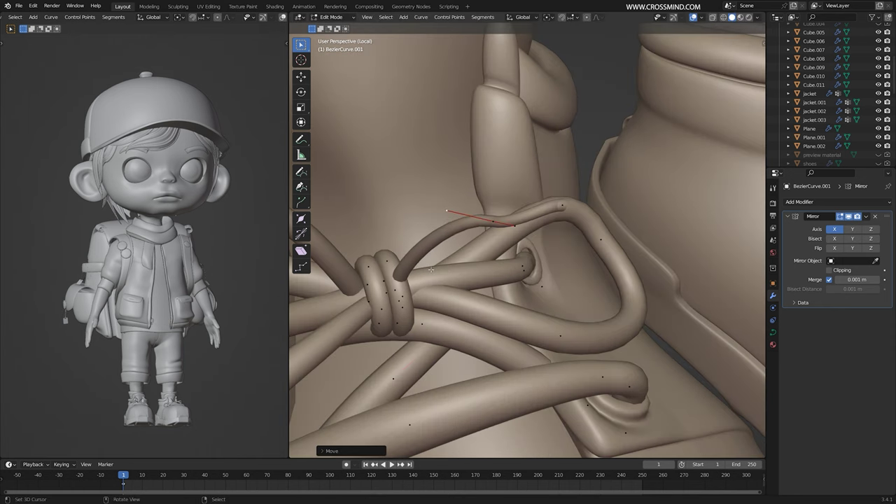
Nudge the curve points inside the ring knot to fit the strands together
right_click(404, 289)
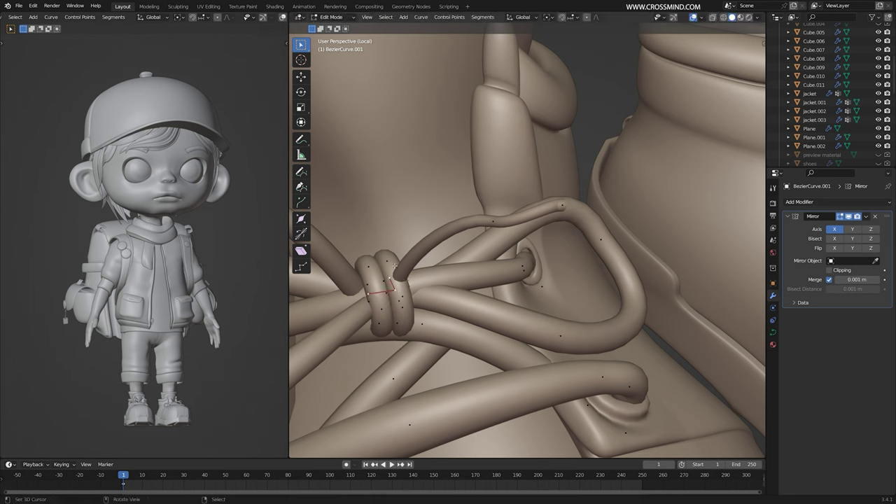
right_click(388, 261)
key("g")
left_click(391, 267)
right_click(397, 291)
key("g")
left_click(398, 293)
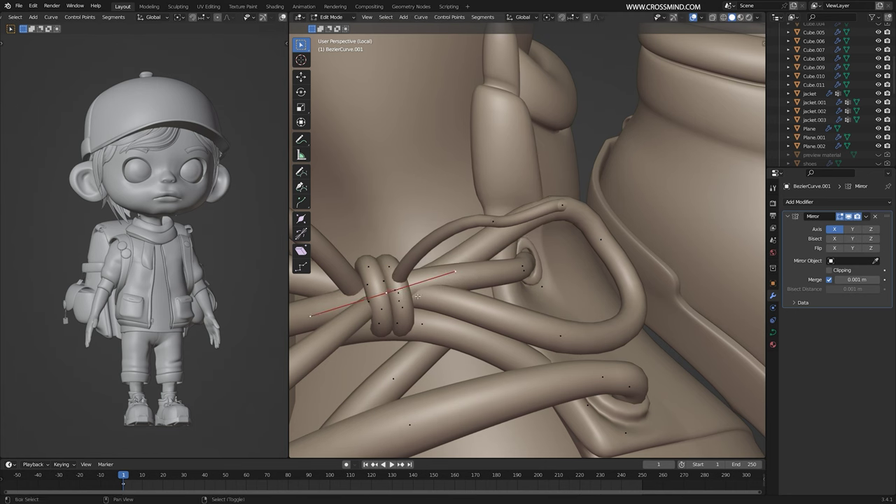
key("g")
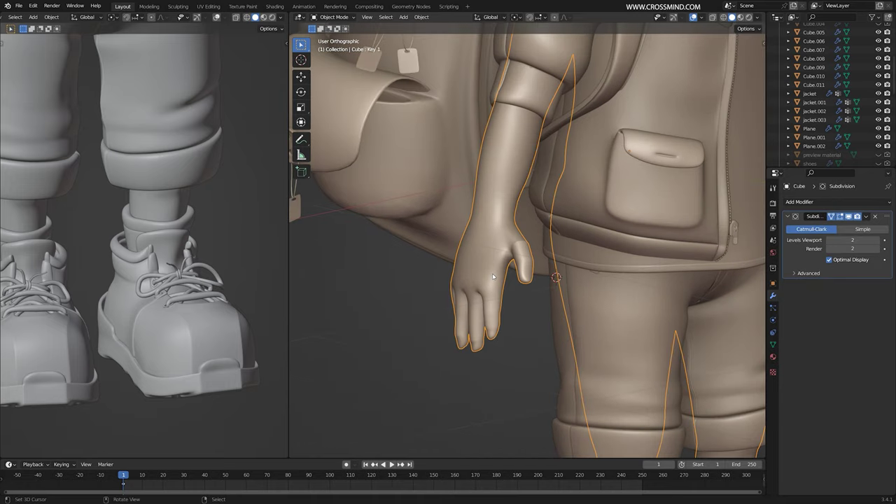
Duplicate the band of faces around the wrist and separate it from the body mesh as its own object
key("Tab")
scroll(492, 277, "up", 4)
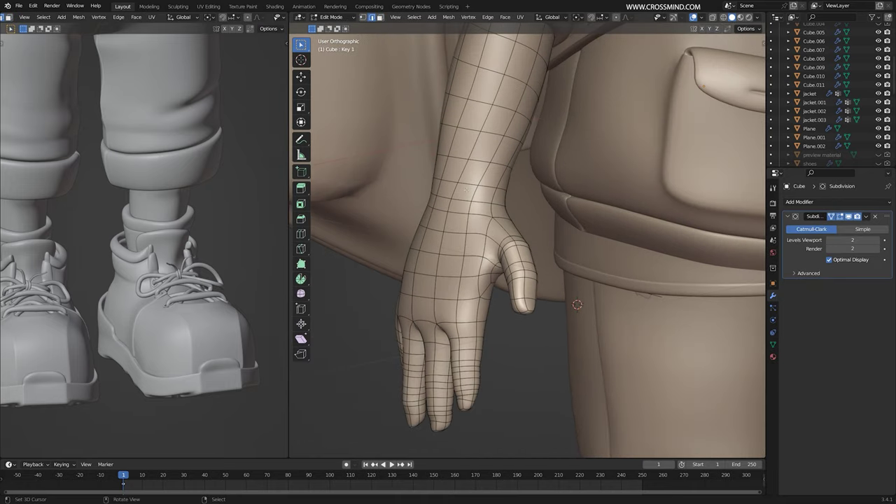
mouse_move(501, 182)
middle_mouse_down()
mouse_move(483, 175)
mouse_move(502, 174)
middle_mouse_up()
right_click(515, 175)
key("F3")
type("se")
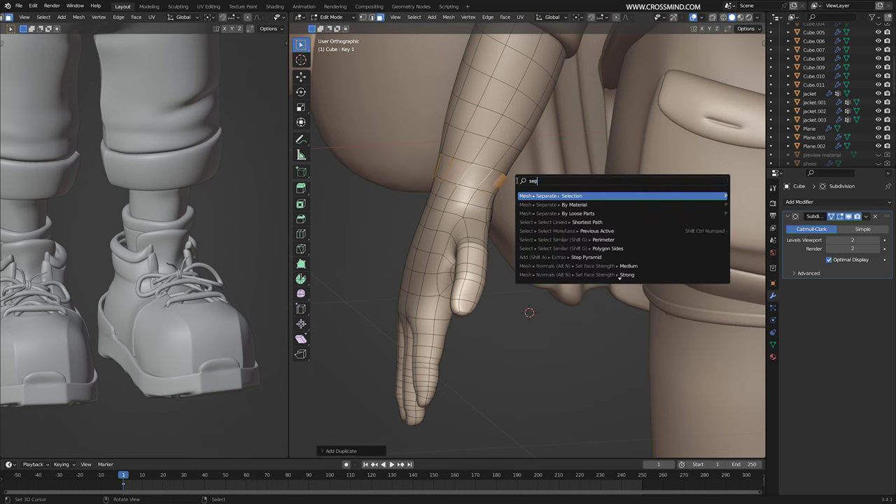
type("p")
key("Return")
key("Tab")
key("Tab")
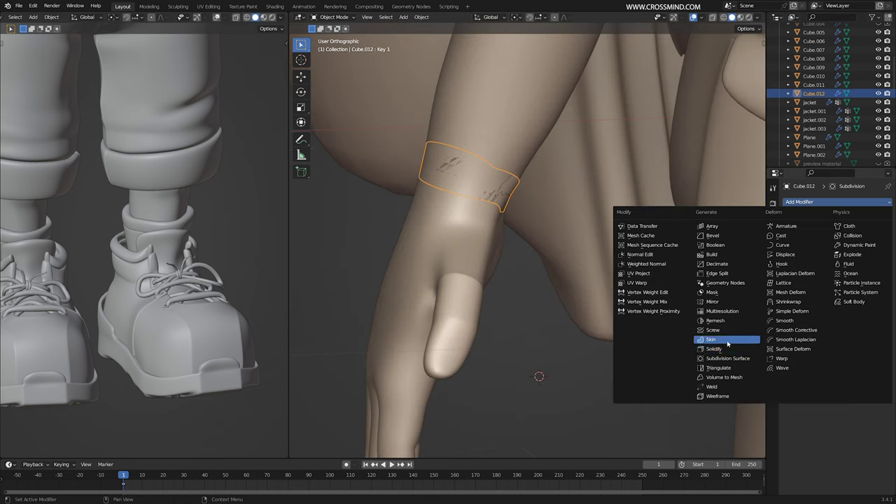
Give the wristband a Solidify modifier placed above the Subdivision, with thickness set to -0.01 m
left_click(727, 349)
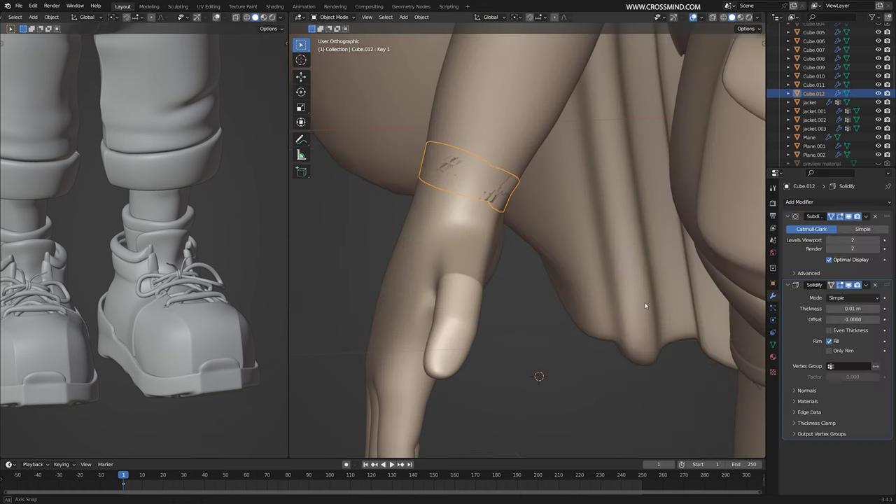
middle_click_drag(645, 305, 616, 307)
left_click_drag(887, 285, 886, 216)
mouse_move(852, 240)
left_mouse_down()
mouse_move(832, 241)
mouse_move(844, 240)
left_mouse_up()
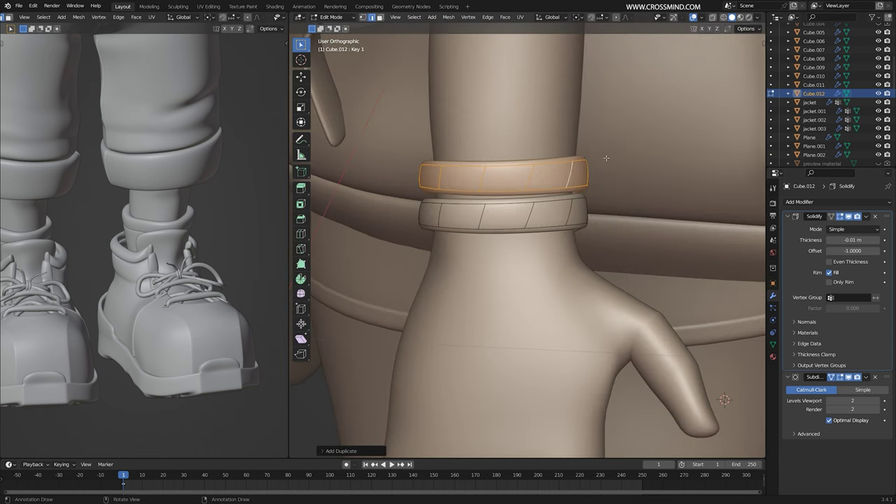
Tilt and slightly shrink the duplicated band above the first one, then raise its lower edge to make it narrower
key("r")
left_click(608, 149)
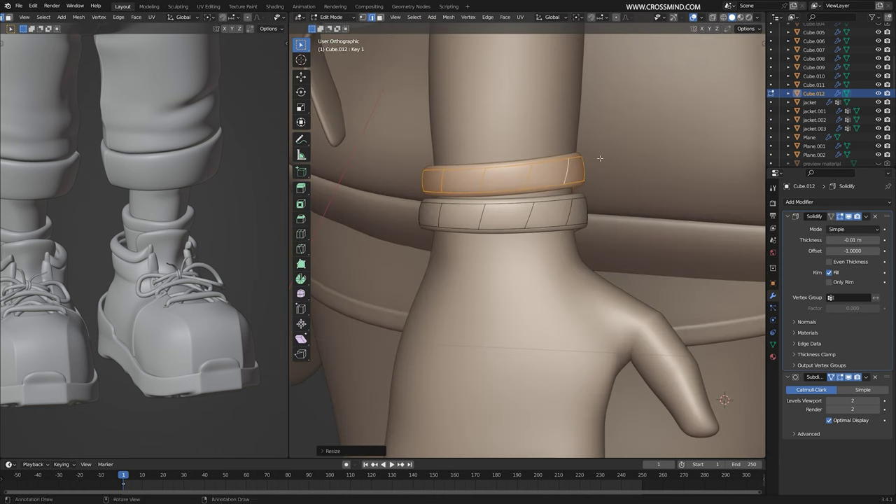
key("g")
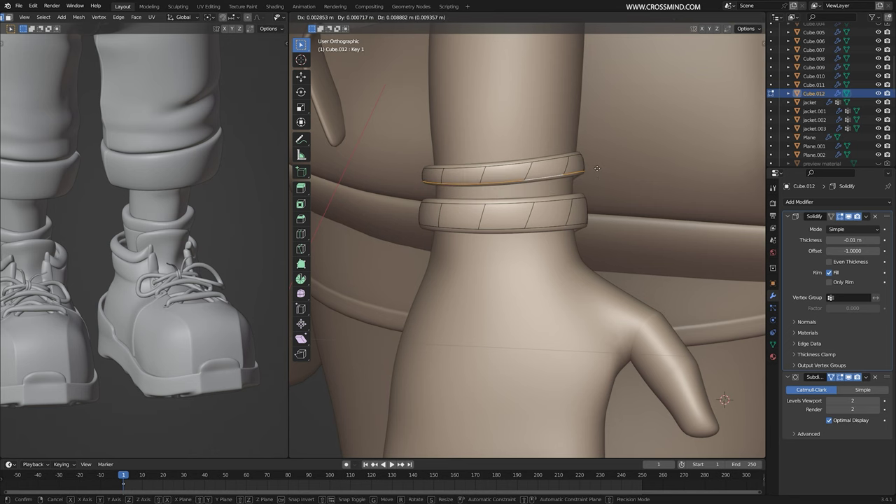
left_click(585, 168)
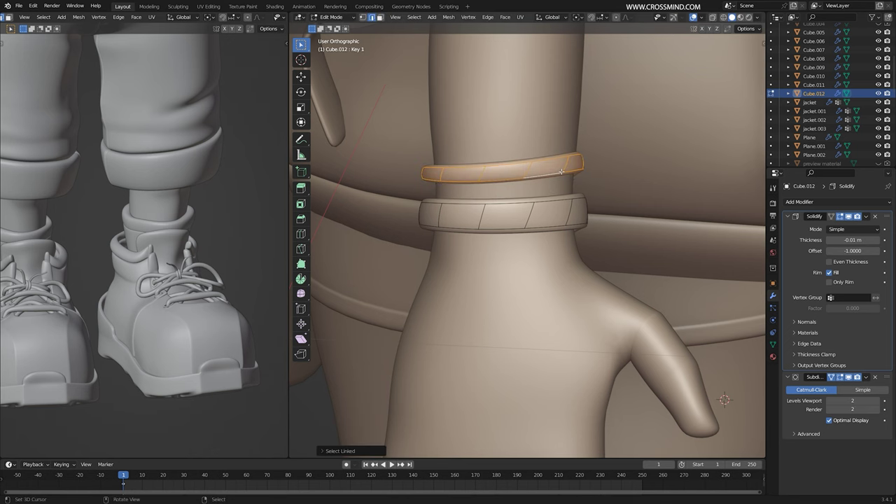
Move and rotate the narrow band so it rests against the wider wristband
key("g")
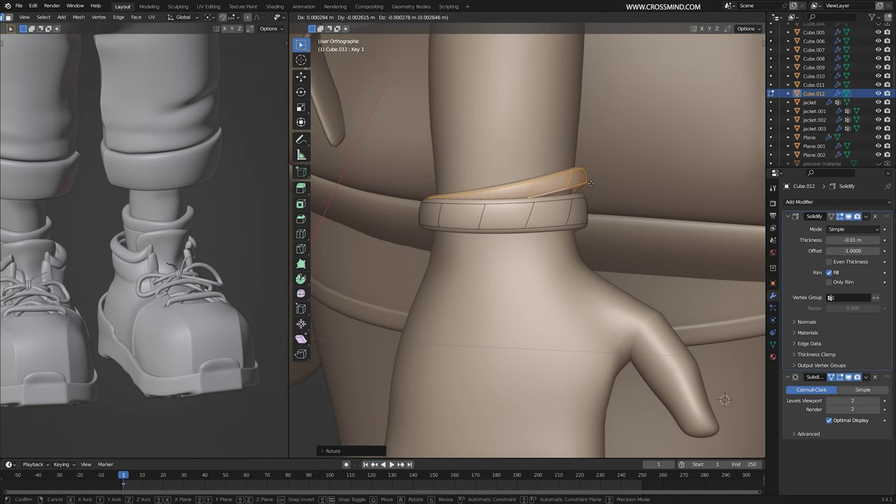
key("r")
scroll(210, 161, "down", 5)
scroll(210, 126, "up", 2)
middle_click_drag(210, 122, 287, 264, "shift")
scroll(258, 241, "up", 1)
scroll(289, 264, "down", 3)
scroll(259, 259, "down", 3)
middle_click_drag(224, 224, 231, 250, "shift")
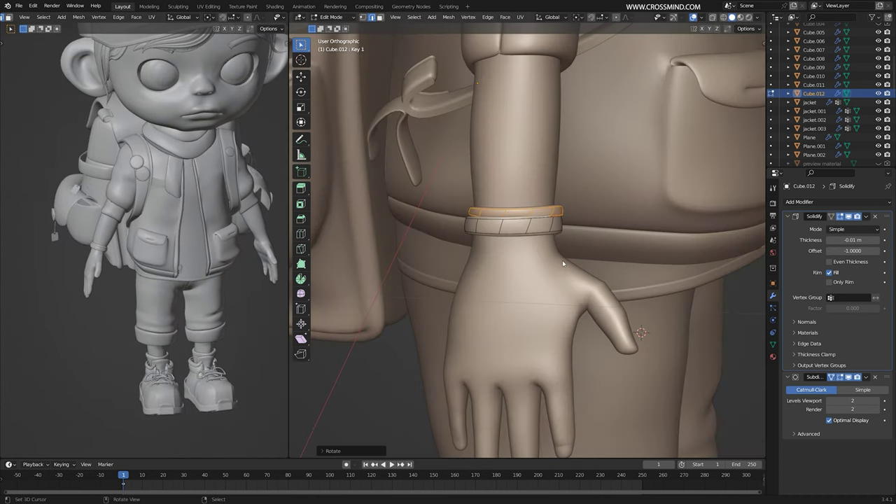
Leave mesh editing, display the wristband's mesh data with its shape keys, and save the file
key("Tab")
scroll(553, 259, "down", 6)
mouse_move(562, 262)
middle_mouse_down()
mouse_move(518, 245)
mouse_move(548, 268)
middle_mouse_up()
scroll(548, 256, "up", 6)
left_click(772, 345)
key("ctrl+s")
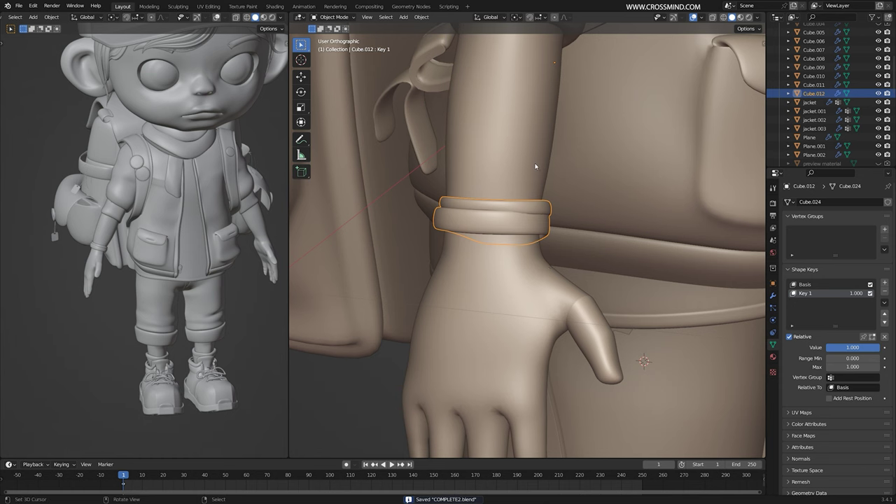
middle_click_drag(475, 240, 603, 258)
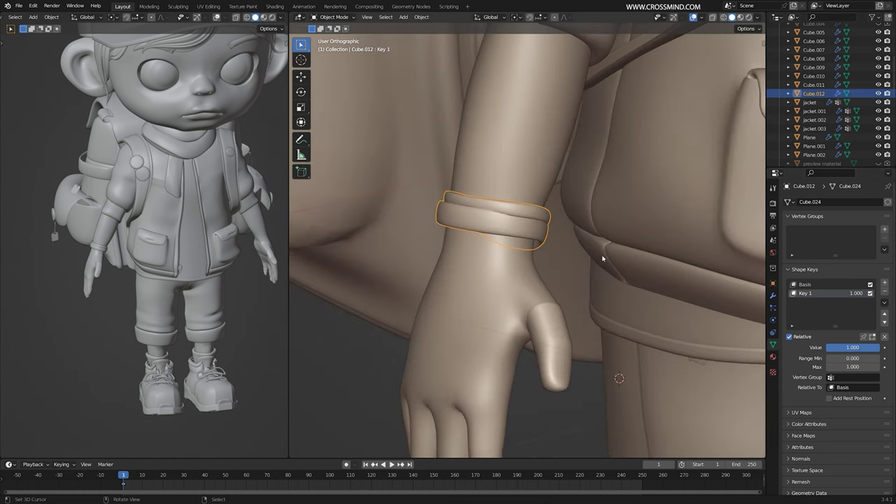
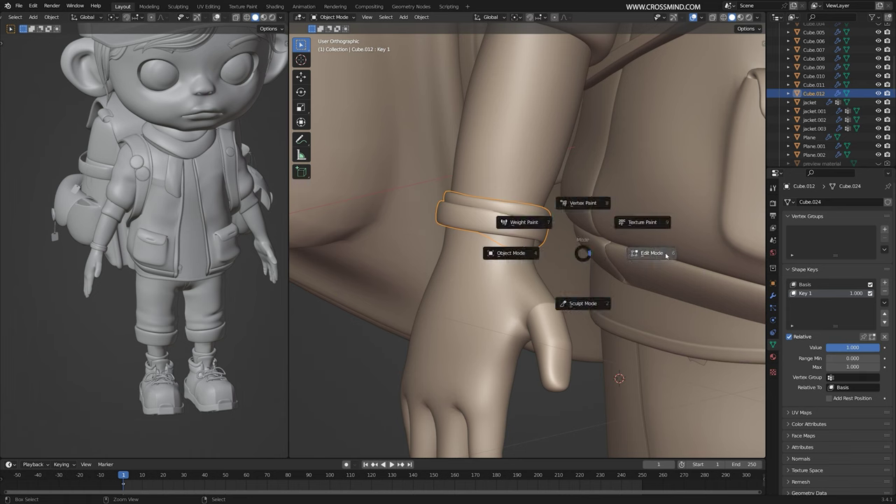
left_click(665, 255)
left_click(884, 303)
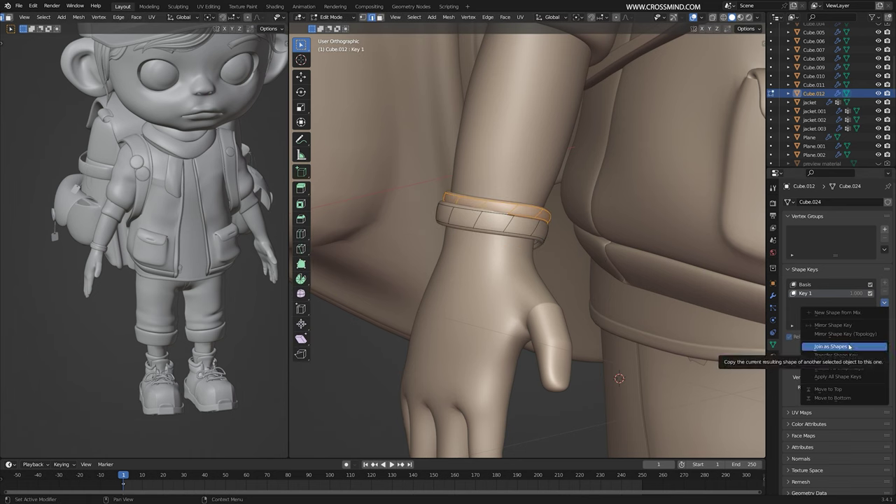
left_click(850, 347)
key("ctrl+Tab")
left_click(491, 268)
Apply all shape keys on the wristband object and rescale the narrow band around the wrist
left_click(884, 303)
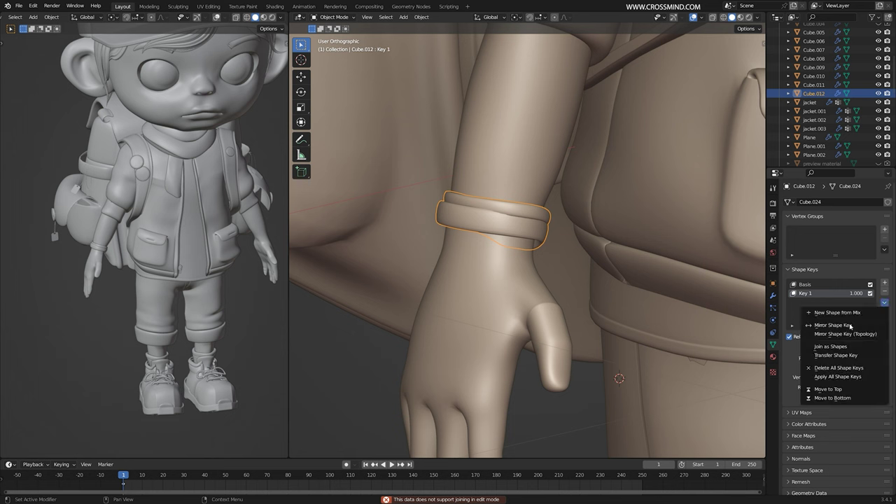
left_click(837, 380)
key("Tab")
key("s")
left_click(572, 204)
Duplicate the narrow band further up the forearm and rotate the copy to sit at its own tilt
key("shift+d")
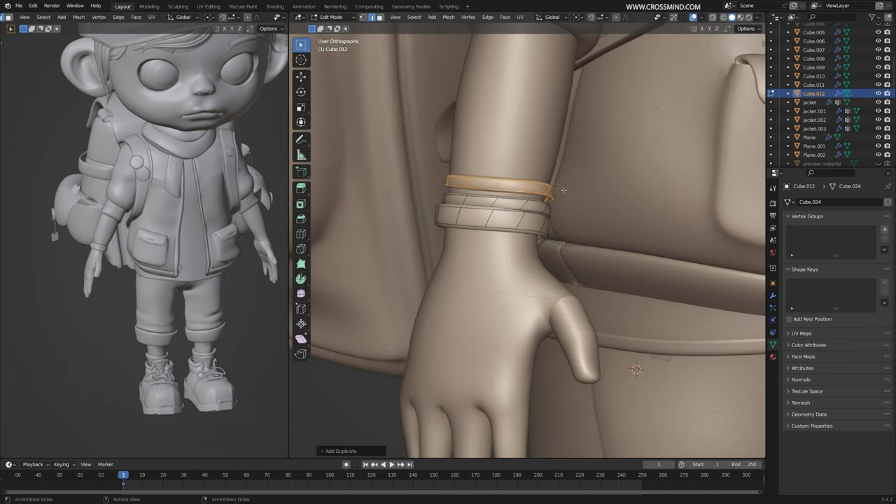
key("g")
left_click(562, 190)
key("l")
key("r")
left_click(564, 207)
key("g")
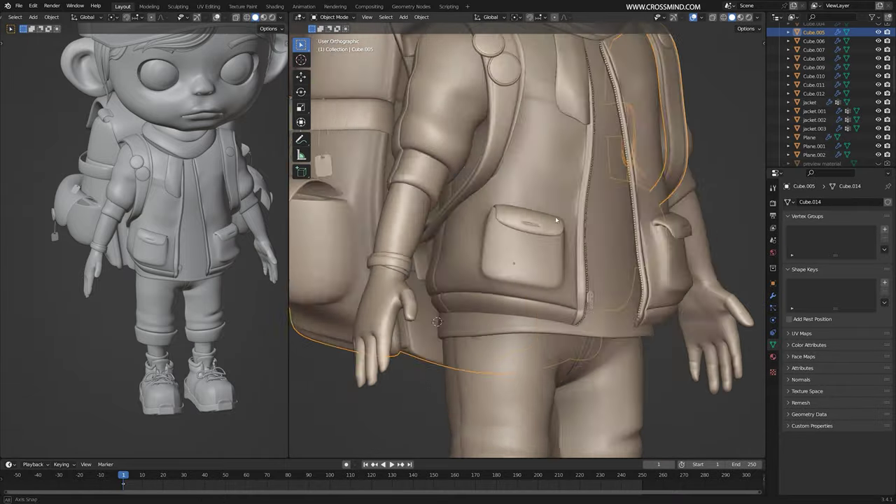
Add a plane beside the isolated backpack and rotate it 90 degrees to face the front view
key("shift+a")
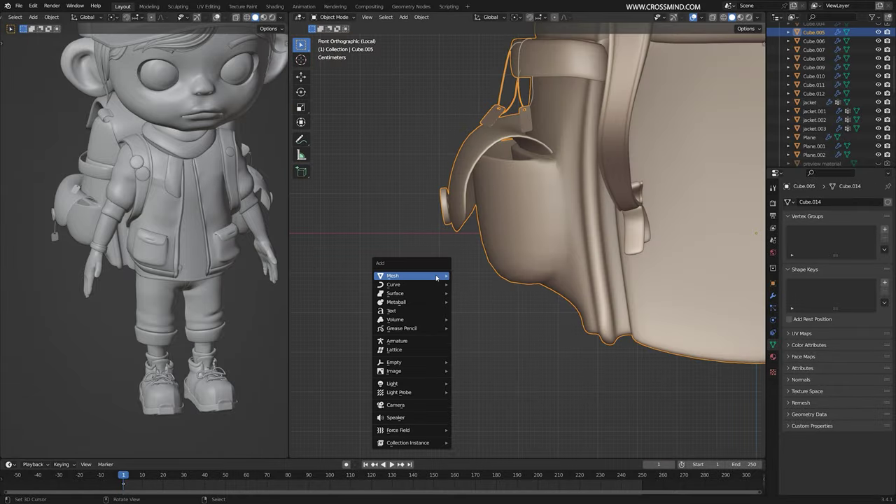
mouse_move(436, 278)
left_click(487, 278)
scroll(490, 280, "down", 4)
type("r")
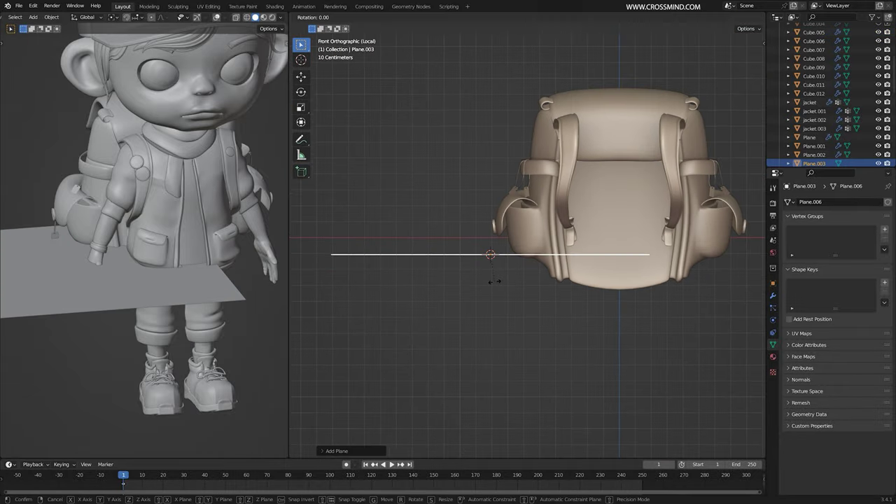
type("90")
key("Return")
key("Tab")
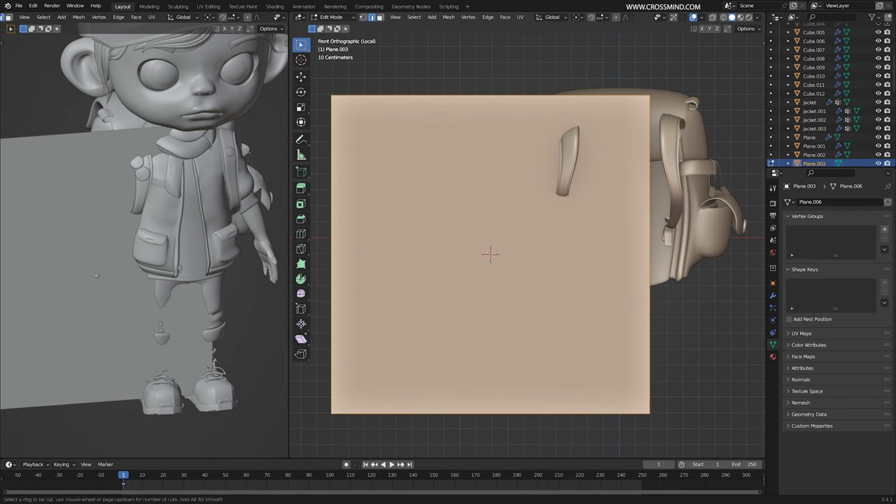
Split the plane with a horizontal loop cut, scale it down, and flatten it along Z into a wide rectangle
left_click(650, 254)
key("s")
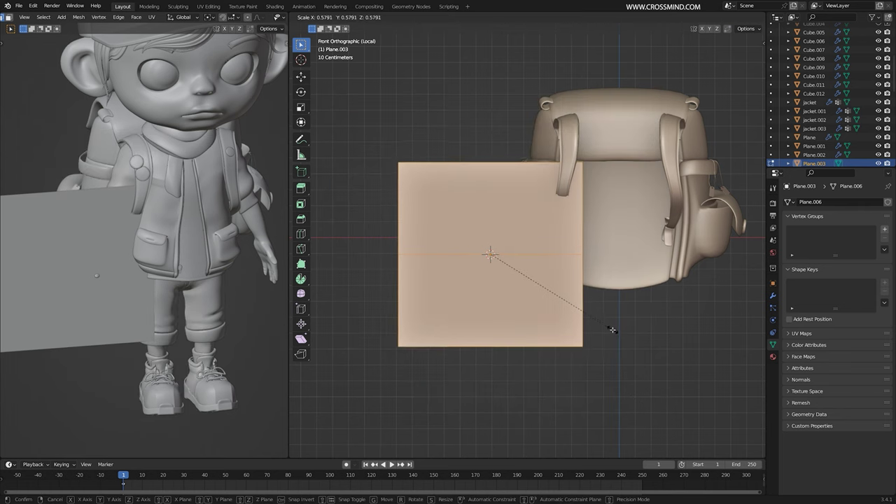
left_click(610, 327)
key("s")
key("z")
left_click(576, 288)
Inset both halves of the rectangle by 0.1082 m with Individual enabled
scroll(529, 240, "up", 1)
left_click(494, 283, "shift")
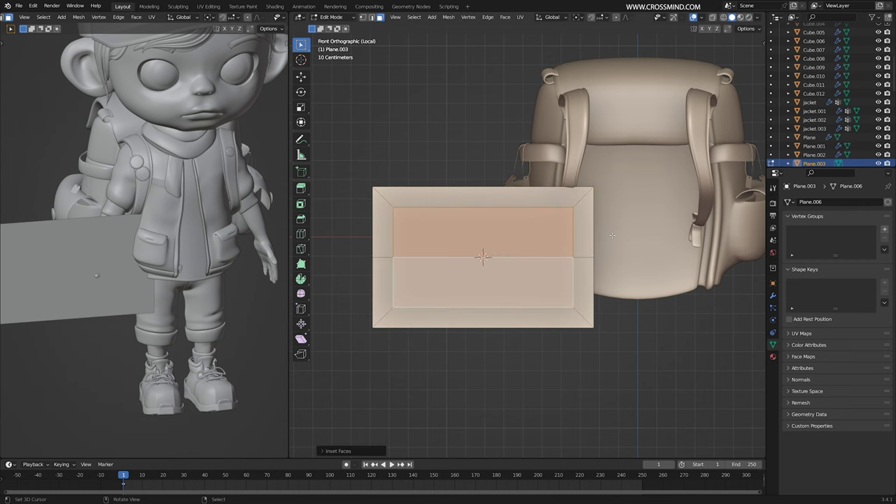
left_click(370, 451)
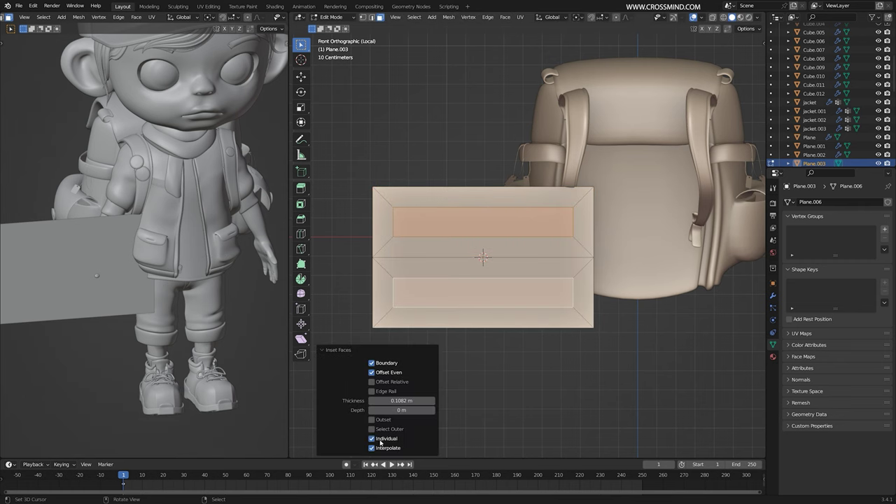
Add three vertical loop cuts across the rectangle and a lengthwise cut through the inset strips
key("ctrl+r")
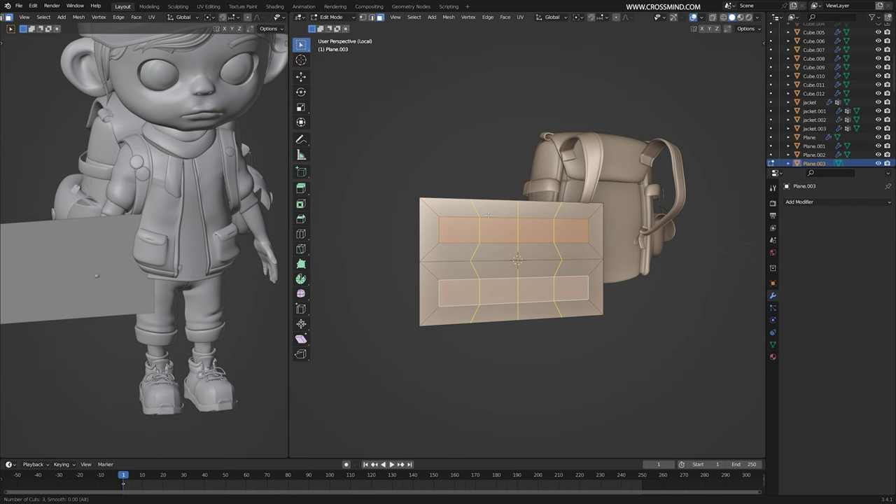
left_click(488, 215)
right_click(488, 215)
key("ctrl+r")
left_click(442, 227)
right_click(442, 227)
Delete the inner faces of both inset strips to open two slots in the buckle
right_click(461, 232)
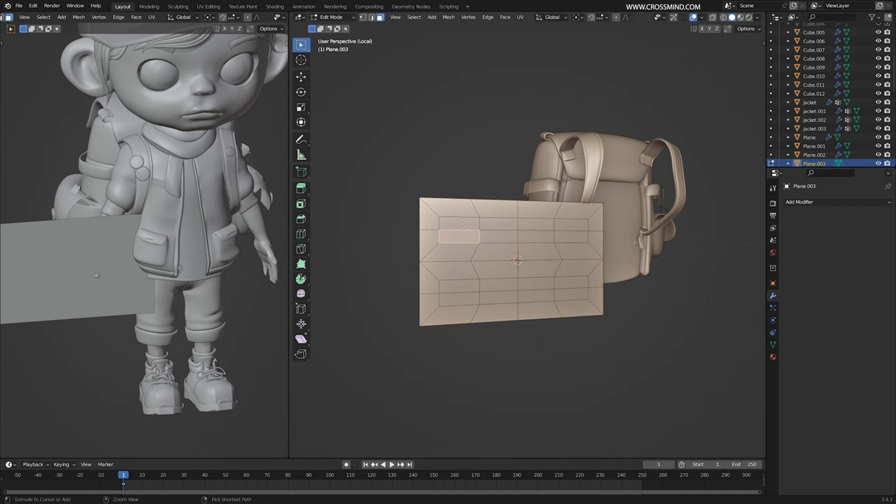
right_click(570, 225, "ctrl")
right_click(499, 236, "ctrl")
right_click(459, 286, "shift")
right_click(571, 294, "ctrl")
right_click(460, 299, "ctrl")
middle_click_drag(530, 300, 545, 301)
key("x")
left_click(547, 301)
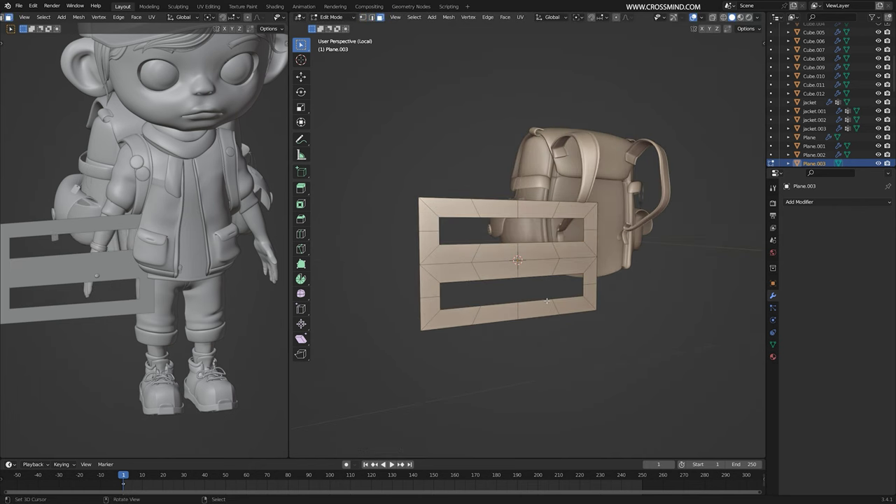
Add a level 2 Subdivision to the buckle and extrude all its faces about 0.032 m for thickness
key("ctrl+2")
scroll(546, 299, "up", 2)
key("a")
key("e")
left_click(548, 283)
key("e")
left_click(552, 284)
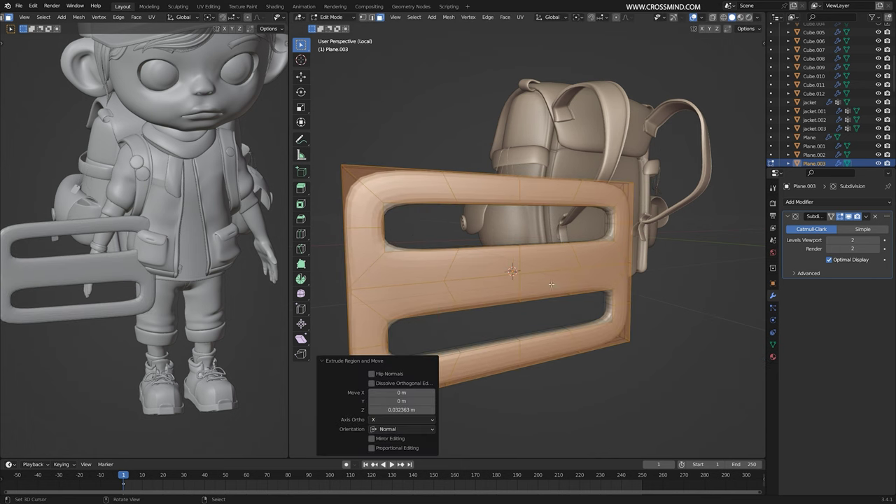
Scale the buckle to 0.176 and place it near the lower end of the backpack's shoulder strap in front view
middle_click_drag(551, 285, 581, 299)
key("s")
key("Tab")
left_click(582, 300)
key("KP_1")
key("g")
key("s")
left_click(532, 260)
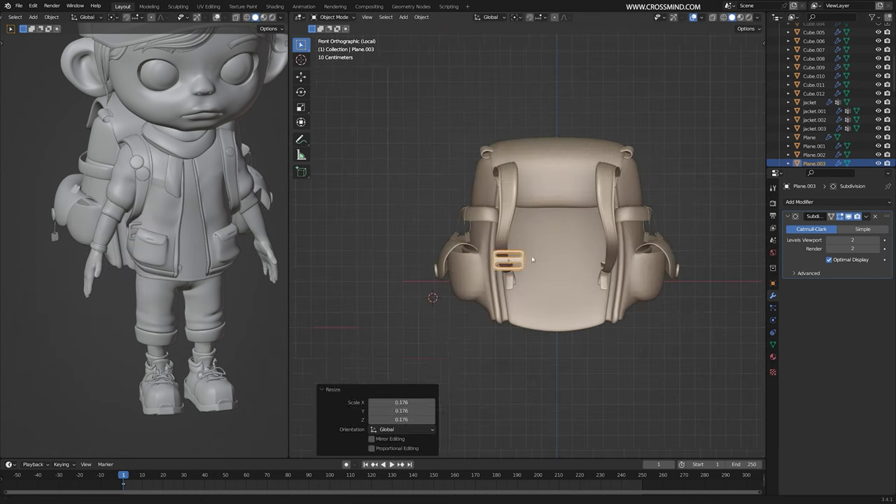
Align the buckle with the strap end, moving it about 0.38 m along Y and tilting it in side view
scroll(532, 259, "up", 6)
key("g")
key("r")
middle_click_drag(420, 308, 519, 335)
key("KP_3")
scroll(519, 335, "up", 4)
key("g")
key("r")
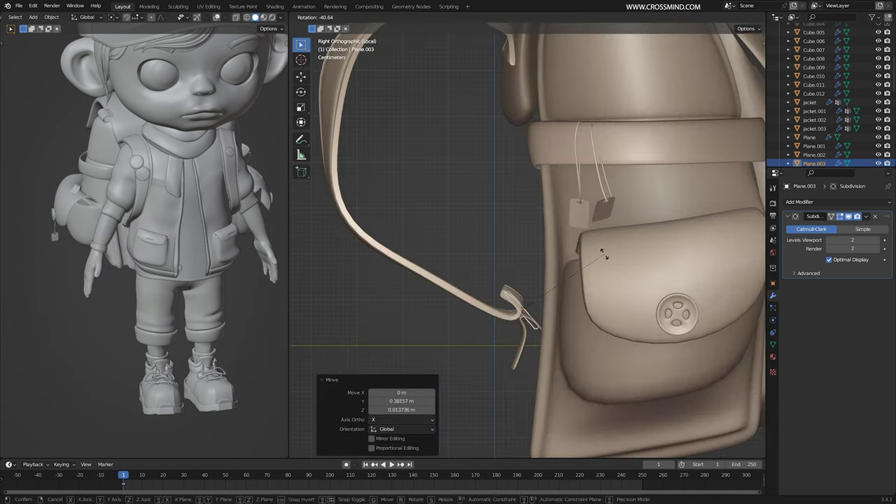
left_click(604, 254)
Nudge the buckle into place around the joint of the shoulder strap
scroll(710, 209, "up", 4)
middle_click_drag(604, 254, 518, 252)
key("g")
left_click(552, 252)
key("g")
left_click(518, 252)
Edit the backpack mesh, select the strap face inside the buckle, and move it to fit the slot
left_click(501, 245)
key("Tab")
middle_click_drag(448, 245, 546, 238)
left_click(536, 239, "ctrl")
key("g")
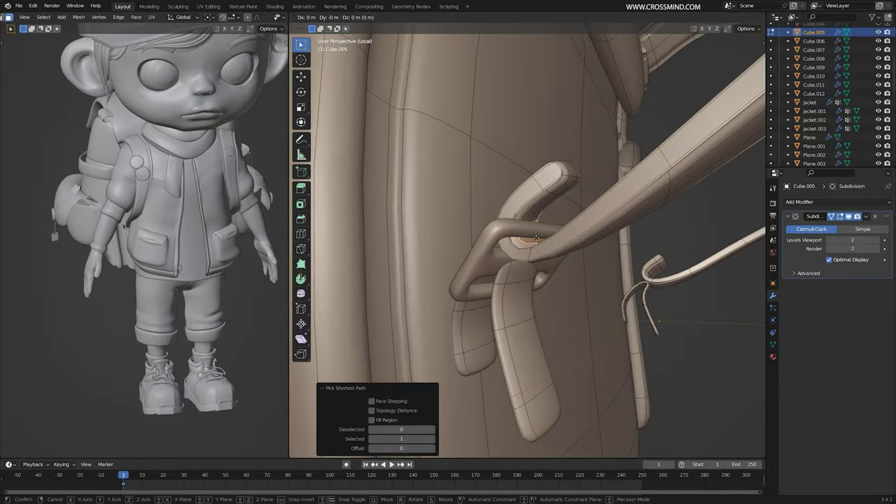
key("g")
left_click(533, 168)
Scale the buckle to about 0.88 along its local X axis to match the strap's width
key("Tab")
left_click(499, 219)
middle_click_drag(534, 168, 589, 298)
left_click(542, 333)
key("Tab")
key("Tab")
key("Tab")
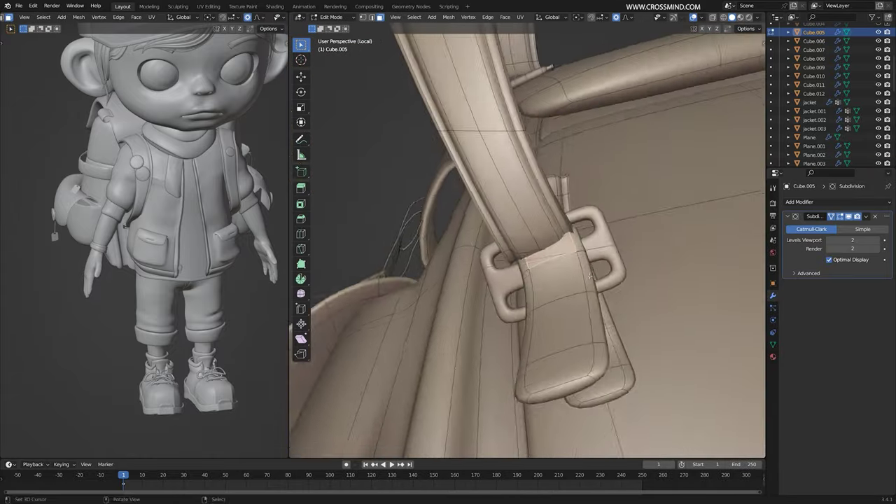
key("s")
key("x")
key("x")
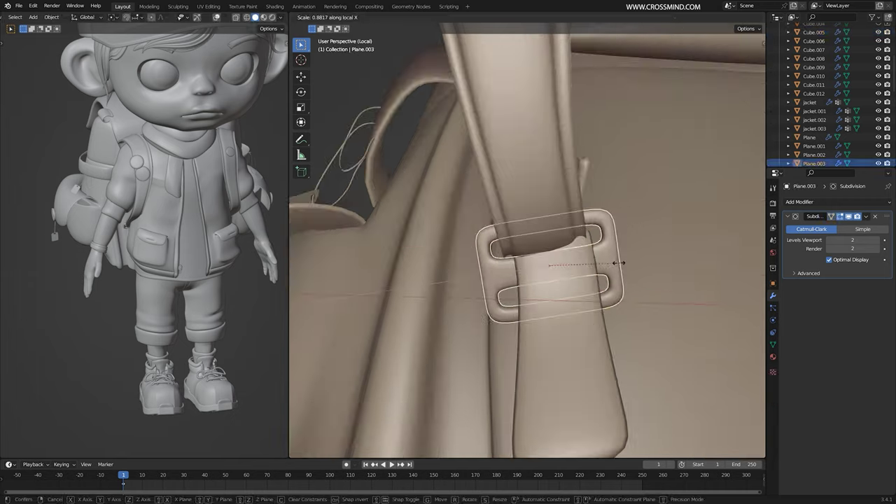
left_click(620, 263)
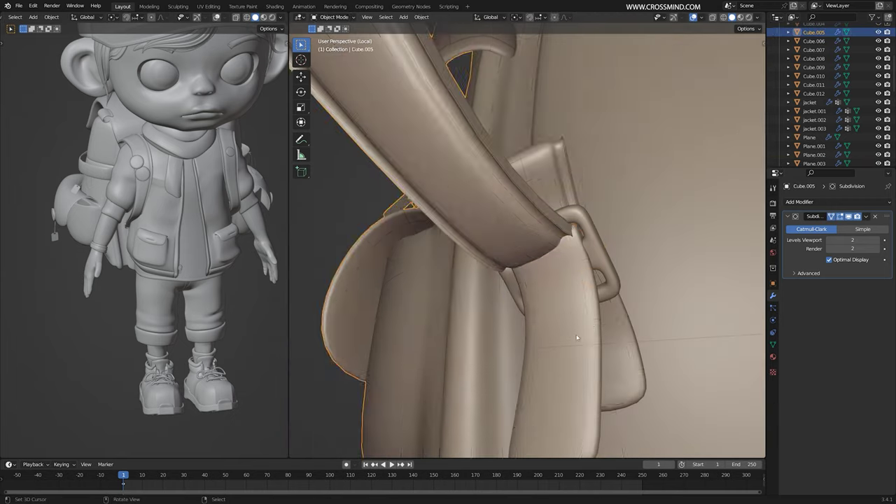
Reposition the strap geometry at the buckle so the strap passes through the slots
key("Tab")
middle_click_drag(553, 279, 595, 287)
key("g")
key("g")
left_click(579, 266)
key("g")
left_click(576, 276)
Add a loop cut to the hanging strap below the buckle, then rotate and move it with proportional editing
key("ctrl+r")
left_click(579, 287)
right_click(578, 287)
key("r")
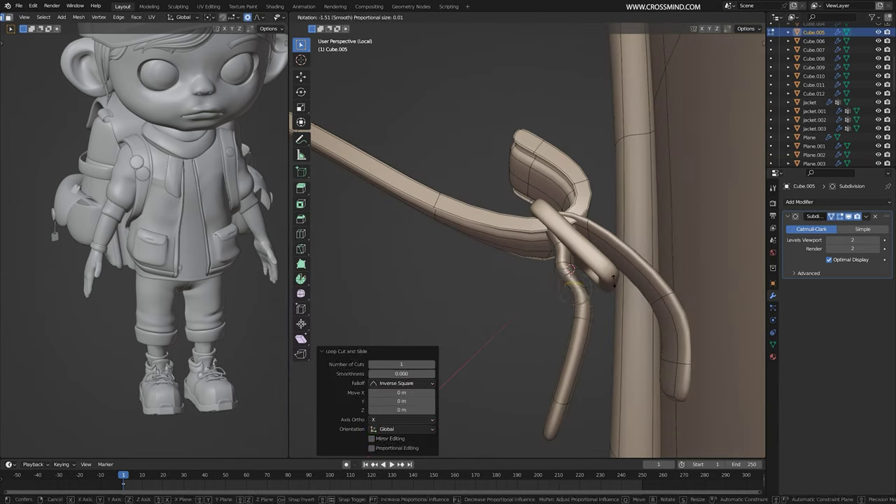
left_click(648, 253)
middle_click_drag(648, 253, 616, 242)
key("g")
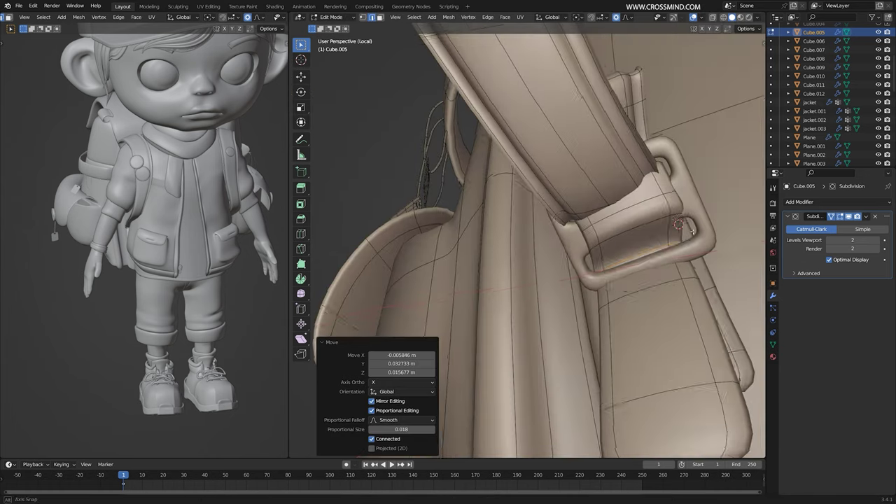
Slide and rotate the strap edges inside the buckle's lower slot with proportional editing
key("g")
key("g")
left_click(690, 227)
key("r")
mouse_move(692, 232)
middle_mouse_down()
mouse_move(630, 259)
mouse_move(689, 272)
mouse_move(630, 259)
mouse_move(682, 280)
middle_mouse_up()
left_click(700, 216)
Reposition the strap edge at the bend around the buckle, and show the whole character again
key("Tab")
key("Tab")
scroll(651, 266, "up", 3)
key("shift+z")
left_click(678, 272)
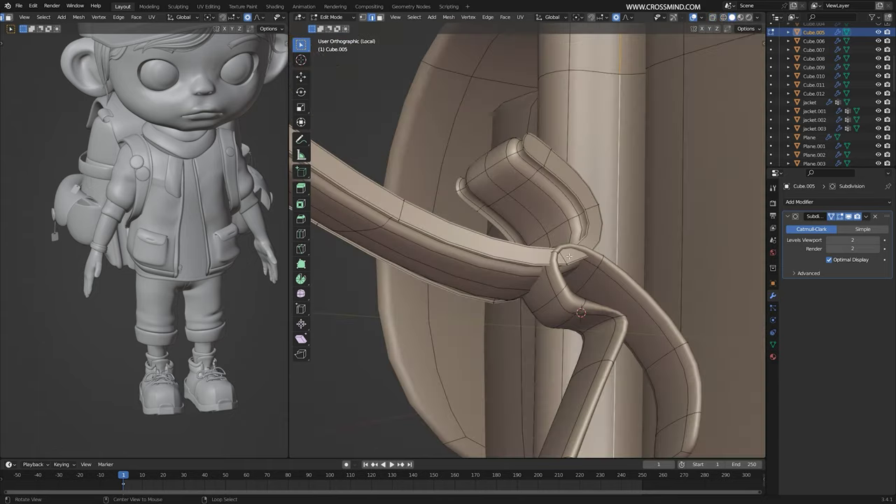
key("g")
left_click(569, 257)
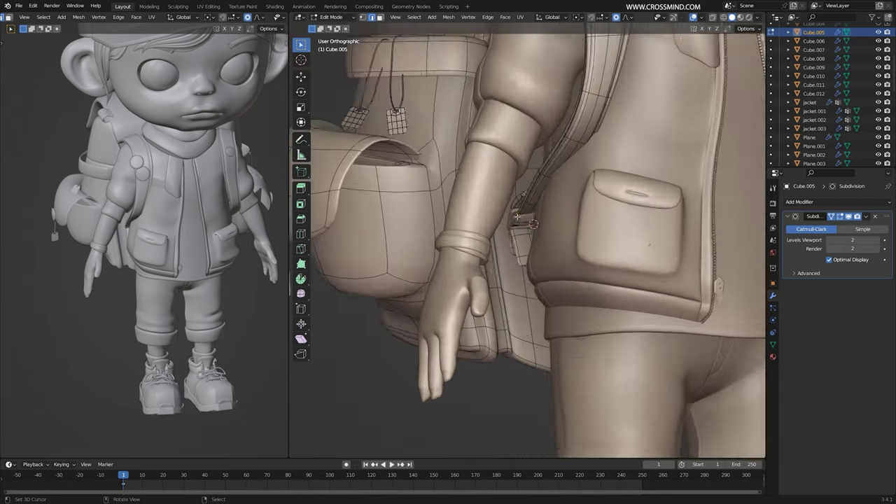
Scale the strap's crosswise edges just below the buckle and move the adjacent face to clear the frame
key("s")
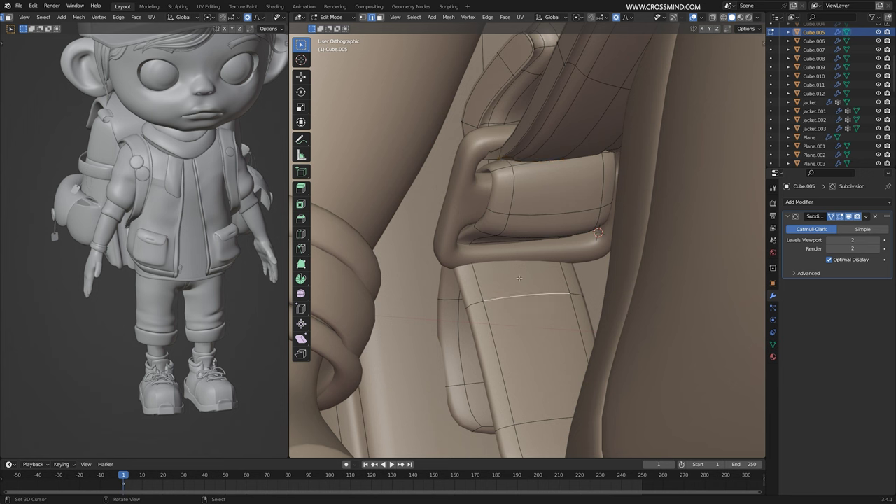
left_click(479, 284)
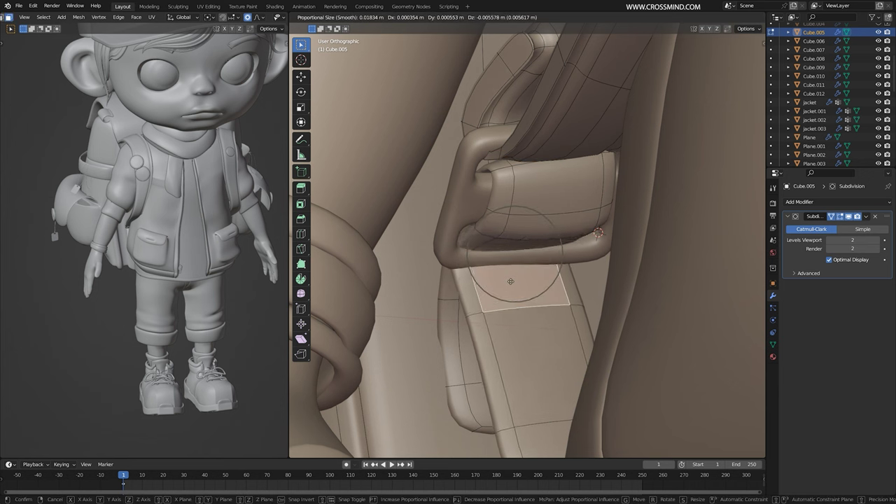
key("g")
left_click(478, 284)
Bevel the long edge loops along both sides of the hanging strap to sharpen its borders
key("ctrl+r")
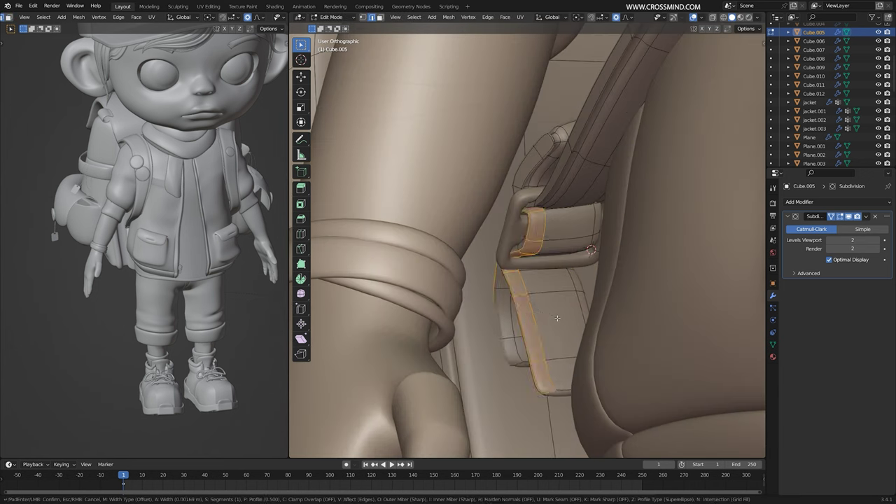
left_click(555, 319)
key("alt+e")
left_click(554, 322)
key("Tab")
key("Tab")
left_click(636, 262, "alt")
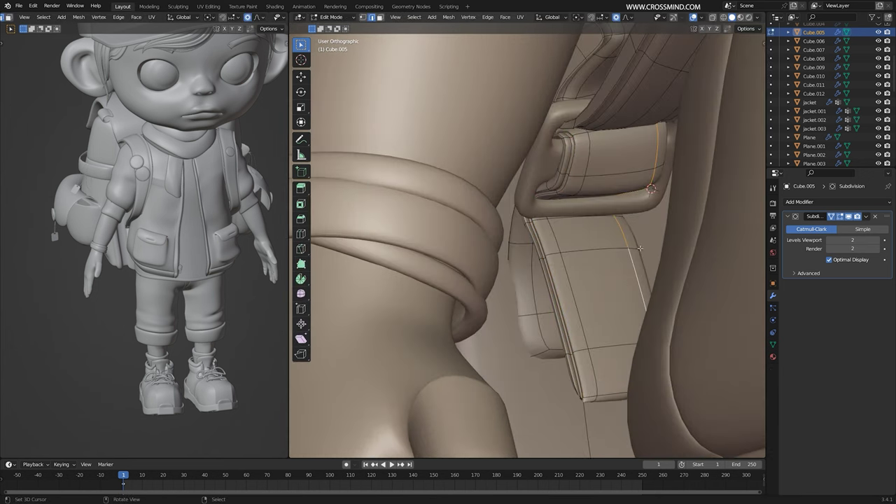
key("ctrl+b")
left_click(665, 285)
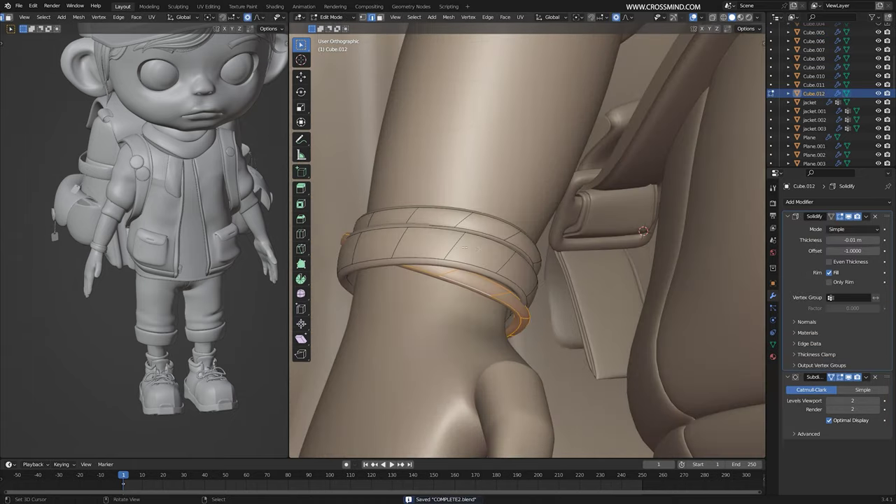
Adjust the thin slanted wristband below the other bands on the wrist
right_click(540, 259)
key("g")
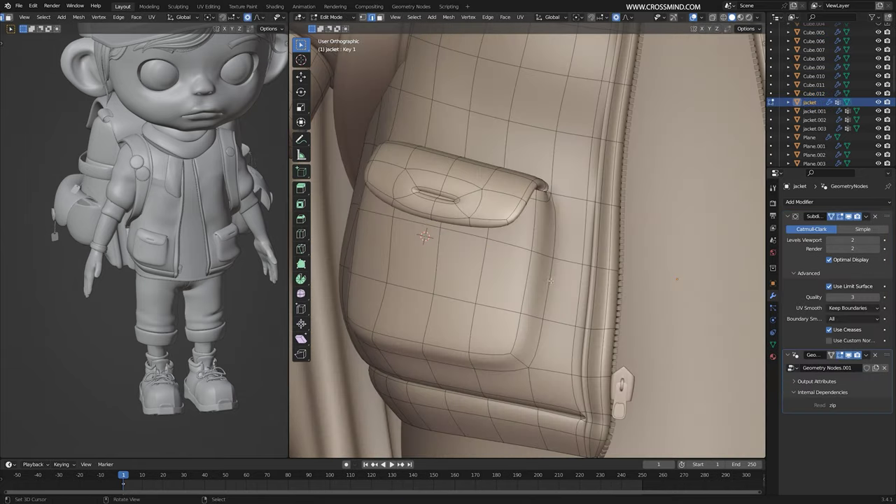
Bevel the edges around the jacket pocket's outline and shift the pocket's lower faces with proportional editing
middle_click_drag(392, 287, 450, 247, "shift")
key("ctrl+b")
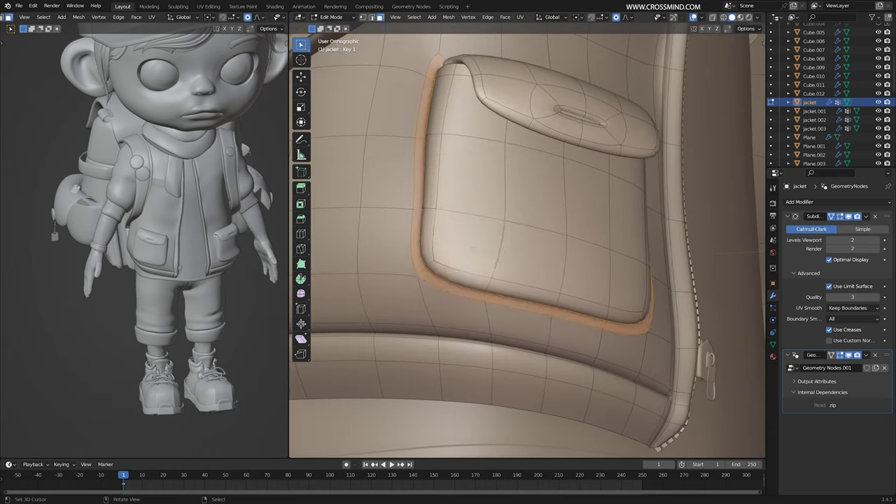
key("g")
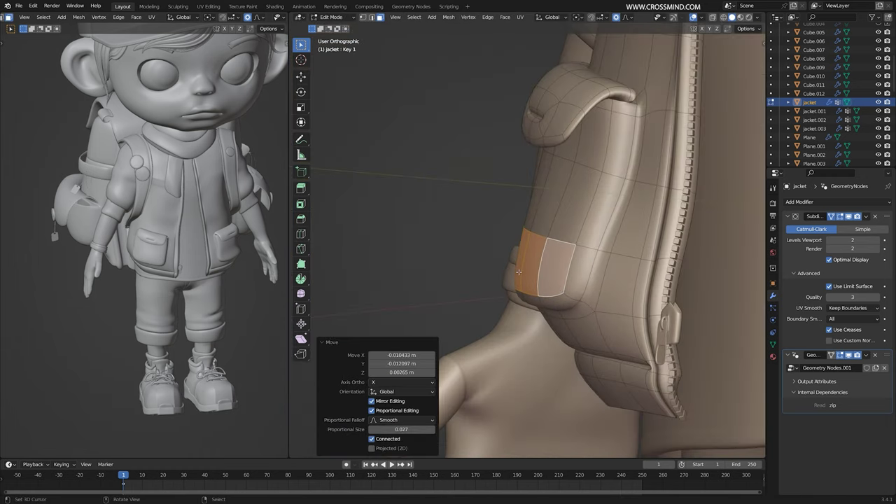
Reshape the lower front of the jacket pocket by moving its faces with proportional editing
middle_click_drag(518, 272, 448, 261)
scroll(516, 263, "up", 4)
left_click(507, 259)
key("g")
left_click(497, 267)
key("g")
left_click(499, 263)
Select a run of elements across the upper pocket and move them to refine the pocket's shape
right_click(521, 203)
right_click(628, 181, "ctrl")
middle_click_drag(616, 192, 417, 424)
key("g")
left_click(464, 265)
key("g")
left_click(599, 288)
Leave mesh editing and add a Bezier circle beside the character's head in front view
scroll(565, 266, "down", 9)
key("Tab")
key("KP_1")
left_click(550, 198)
key("shift+a")
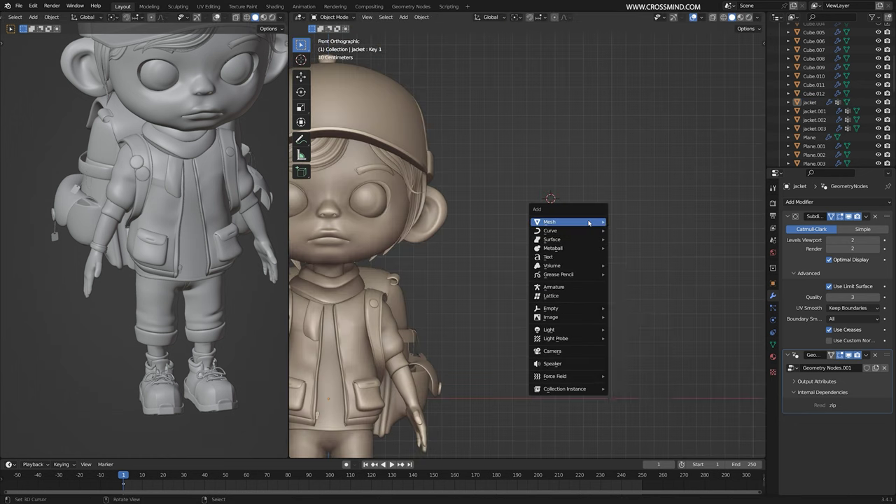
mouse_move(588, 231)
left_click(627, 239)
Rotate the circle about the X axis to face the front, scale it down, and move it onto the face
scroll(621, 227, "down", 3)
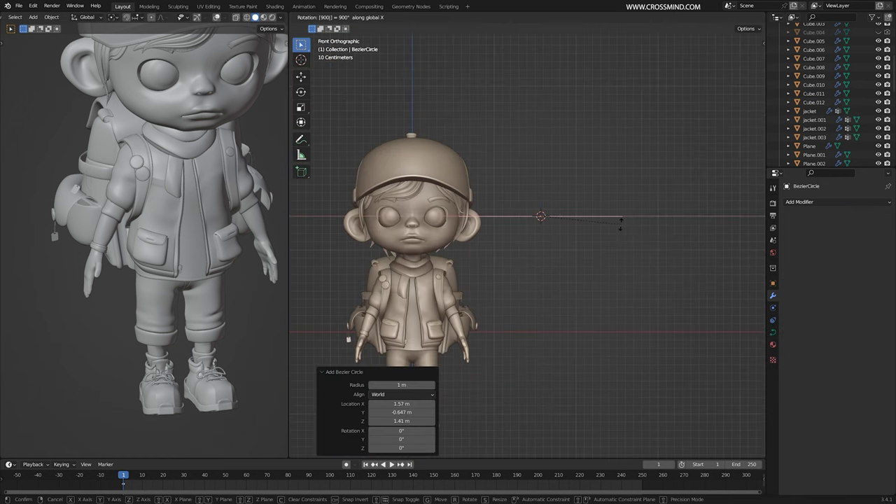
scroll(621, 226, "up", 1)
key("s")
left_click(595, 237)
key("g")
left_click(411, 248)
middle_click_drag(411, 247, 464, 252, "shift")
key("g")
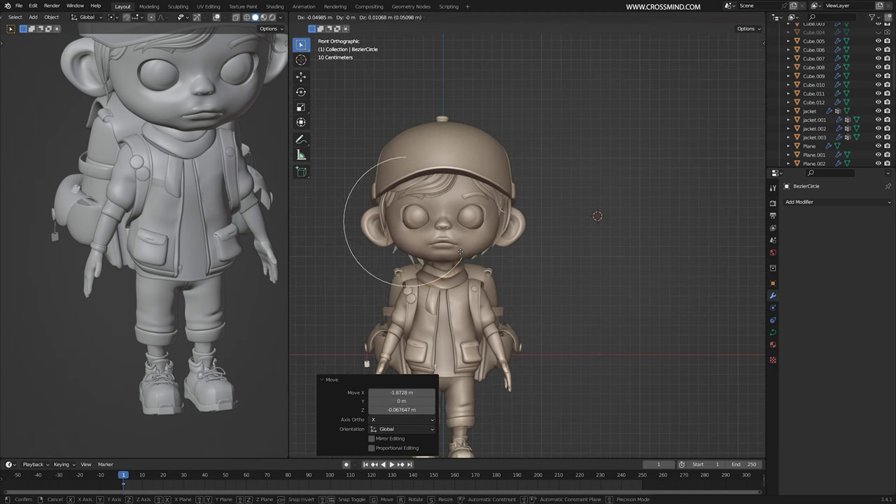
Scale the circle to about 0.77 and centre it around the character's right eye
middle_click_drag(480, 222, 620, 239, "shift")
scroll(619, 239, "up", 2)
key("s")
left_click(575, 239)
scroll(582, 233, "up", 3)
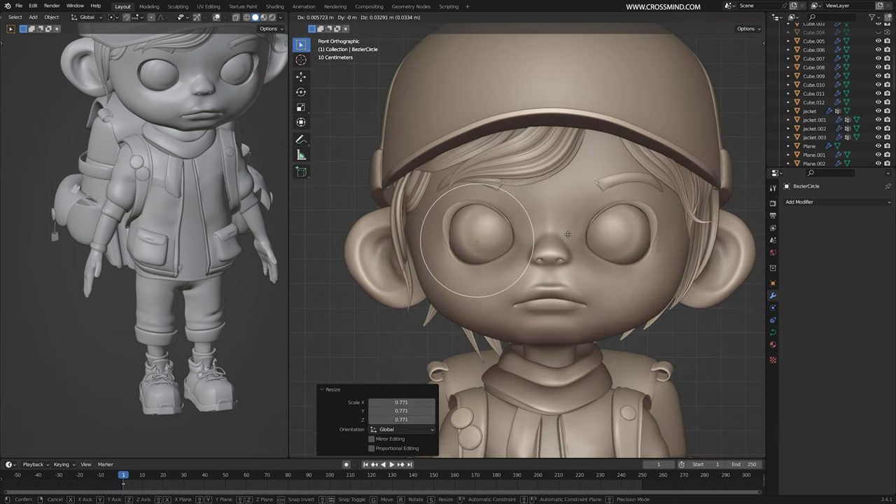
middle_click_drag(526, 254, 527, 254, "shift")
Lower the circle's top control point by about 0.014 m and move the bottom point up and outward
key("Tab")
right_click_drag(478, 185, 479, 188)
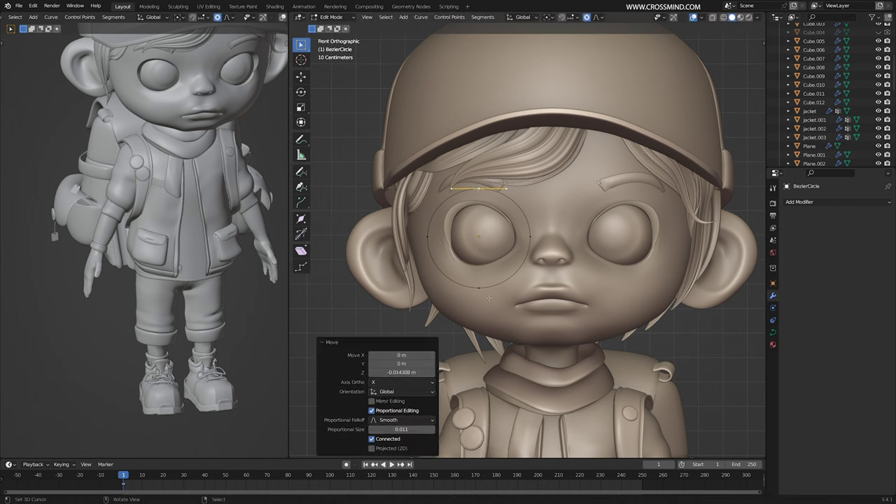
right_click_drag(479, 288, 470, 281)
left_click(517, 267)
key("a")
key("w")
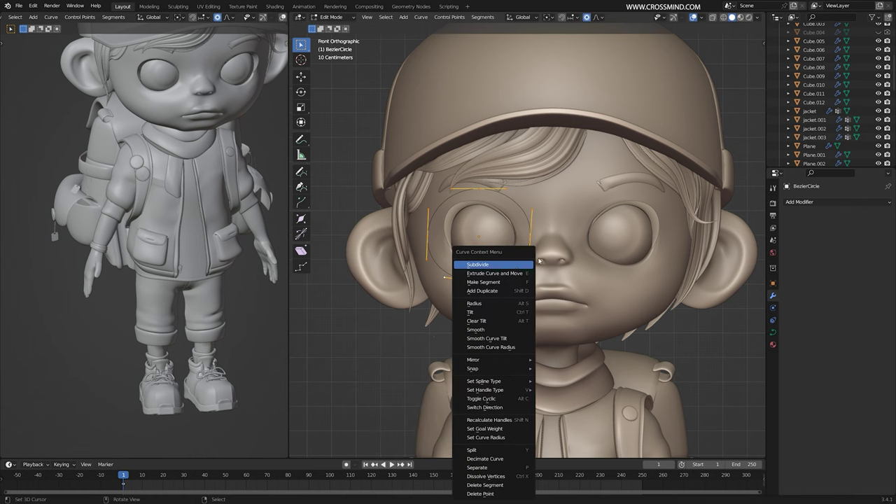
scroll(519, 254, "up", 2)
left_click(544, 287)
Raise the circle's outer control point by about 0.064 m and rotate its handles to slant outward
right_click_drag(387, 229, 390, 207)
key("s")
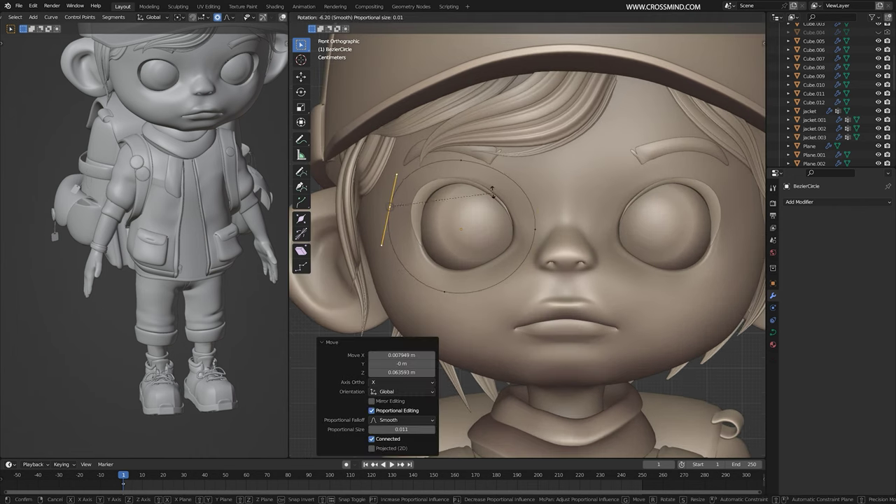
left_click(505, 197)
key("a")
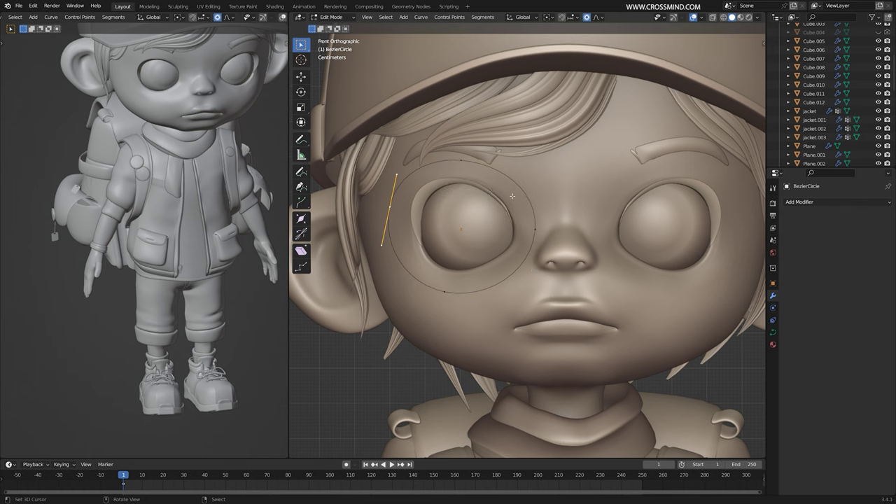
left_click(477, 199)
Nudge the control point beside the nose and the top point, and rotate and scale the top point's handles
right_click_drag(535, 229, 533, 226)
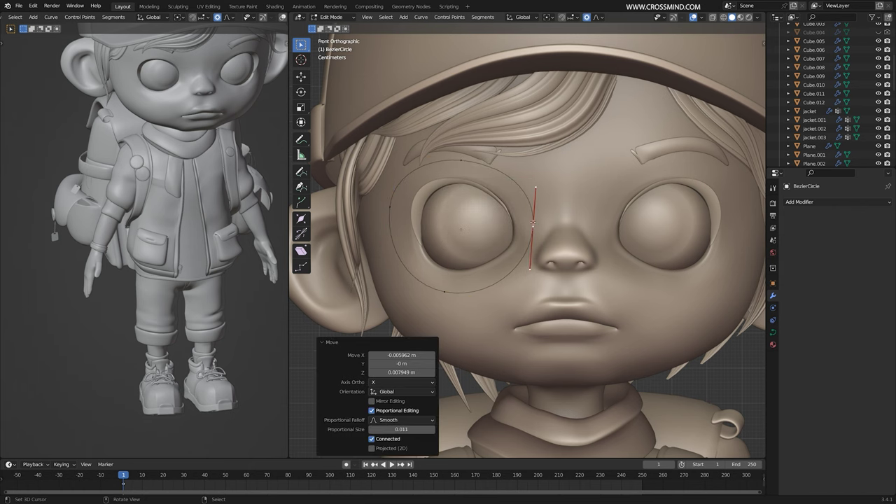
right_click_drag(461, 160, 461, 165)
key("r")
left_click(563, 161)
key("s")
left_click(576, 171)
Lower the outer control point slightly, raise the point beside the nose, and scale that point's handles
right_click_drag(389, 207, 391, 214)
right_click_drag(533, 226, 534, 220)
key("s")
left_click(569, 232)
Move the bottom control point up and outward, rotate its handles, and fine-tune the top and outer points
right_click_drag(441, 291, 438, 288)
left_click(437, 288)
key("r")
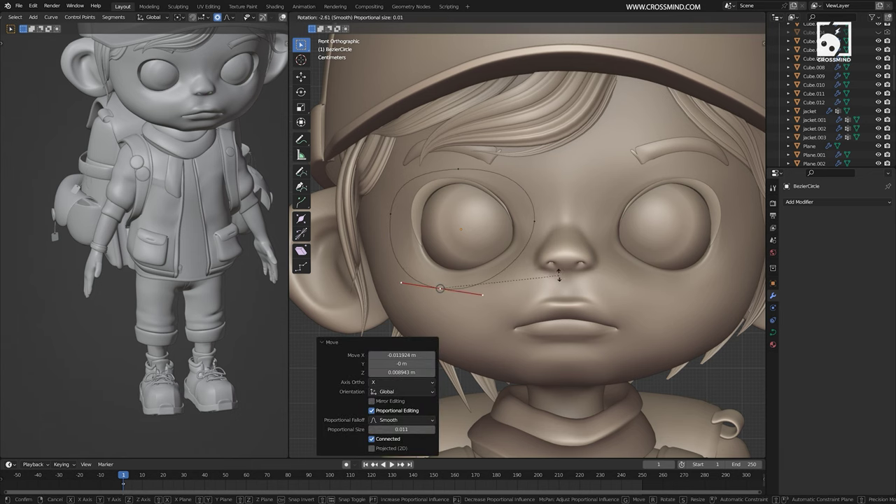
left_click(549, 274)
right_click_drag(458, 168, 458, 167)
right_click_drag(391, 214, 392, 215)
right_click(440, 289)
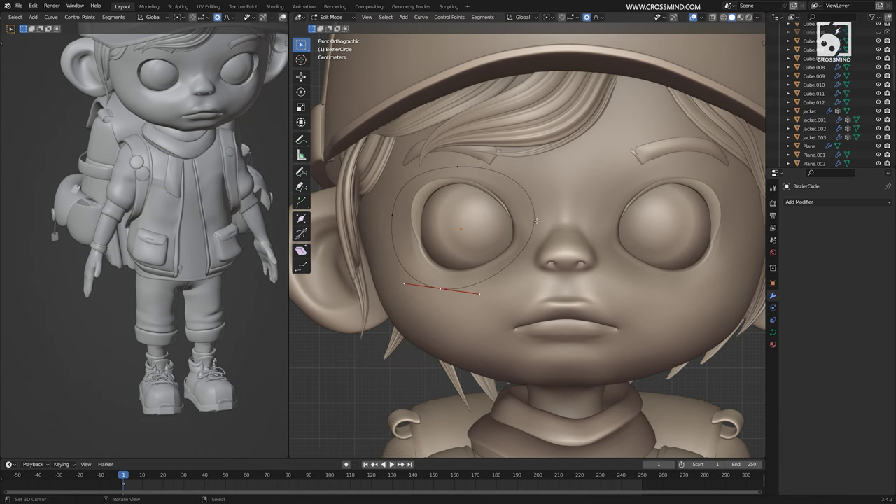
Apply the circle's location and add a Mirror modifier on the X axis
middle_click_drag(525, 216, 494, 212, "shift")
key("Tab")
key("ctrl+a")
left_click(516, 221)
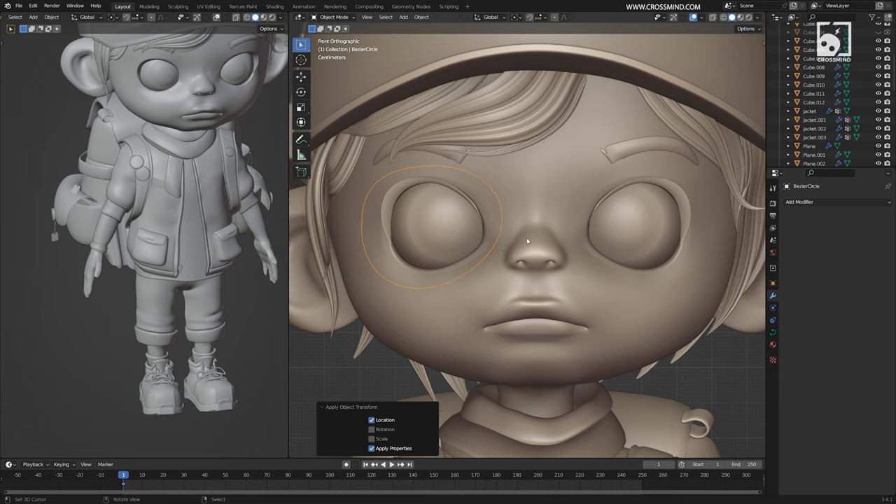
scroll(521, 227, "down", 3)
left_click(836, 203)
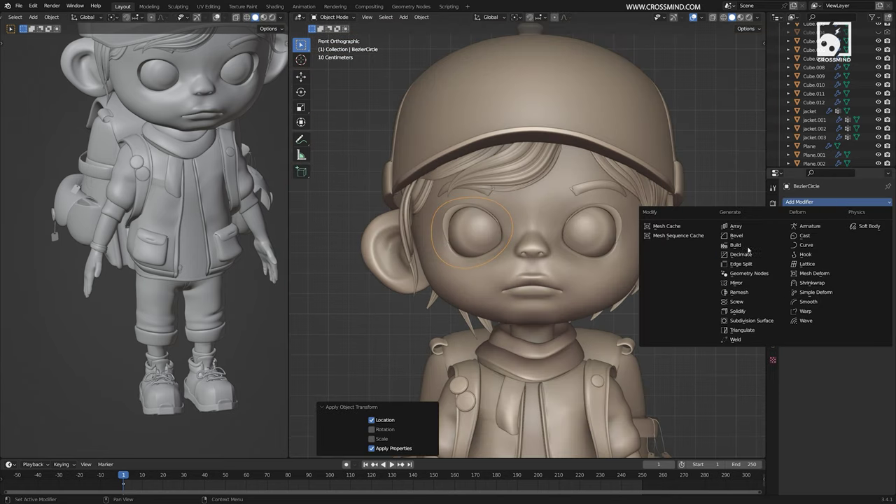
left_click(739, 282)
Move the mirrored eye outlines about 0.269 m along the Y axis and save the file
middle_click_drag(553, 279, 570, 271)
key("g")
left_click(562, 275)
scroll(570, 271, "up", 2)
key("ctrl+s")
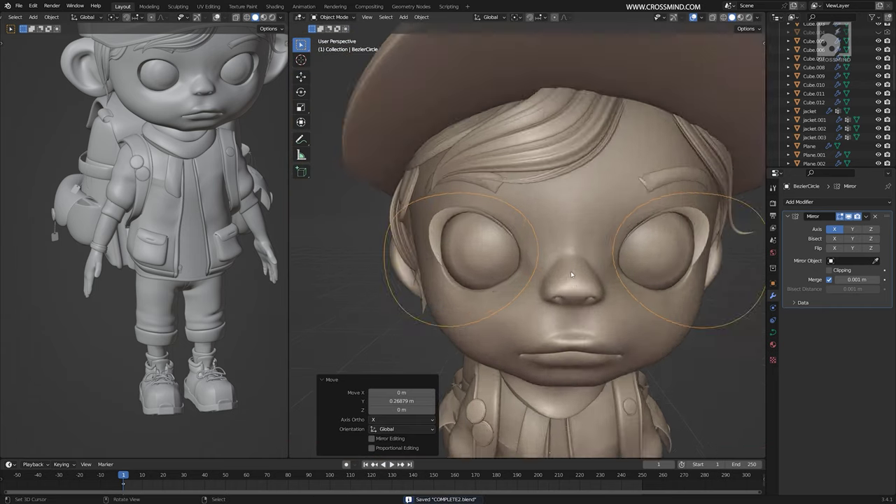
Tilt the lens outline's control points in side view and shift them about 0.004 m along Y
key("KP_1")
middle_click_drag(454, 263, 474, 264, "shift")
key("KP_3")
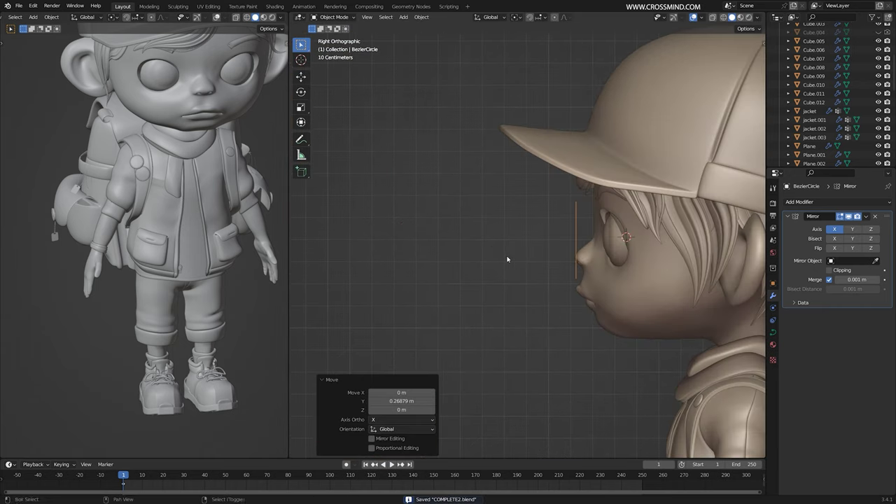
middle_click_drag(653, 255, 628, 277, "shift")
key("Tab")
scroll(474, 231, "up", 2)
left_click(564, 239)
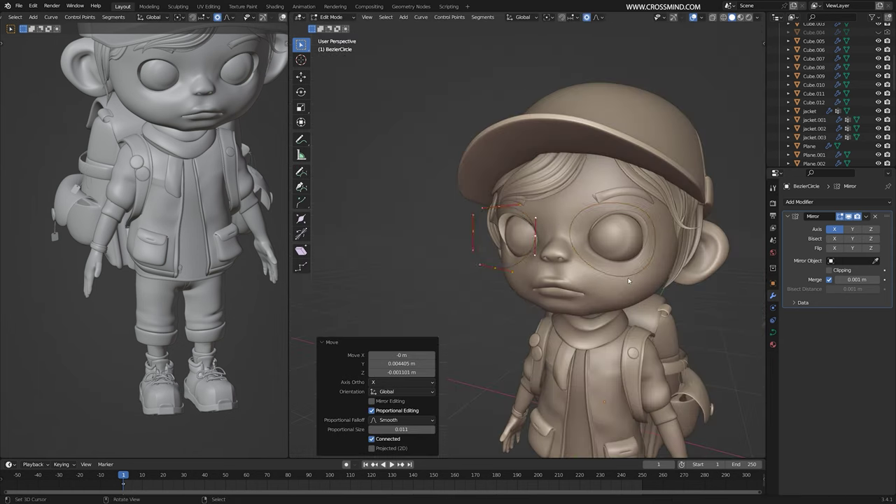
Move the lens outlines about 0.03 m along the Y axis and save the file
key("Tab")
key("g")
middle_click_drag(560, 276, 410, 263)
key("y")
left_click(608, 274)
key("ctrl+s")
Add a plane in front of the face in side view and scale it to about 0.39
key("KP_1")
key("KP_3")
scroll(410, 262, "up", 2)
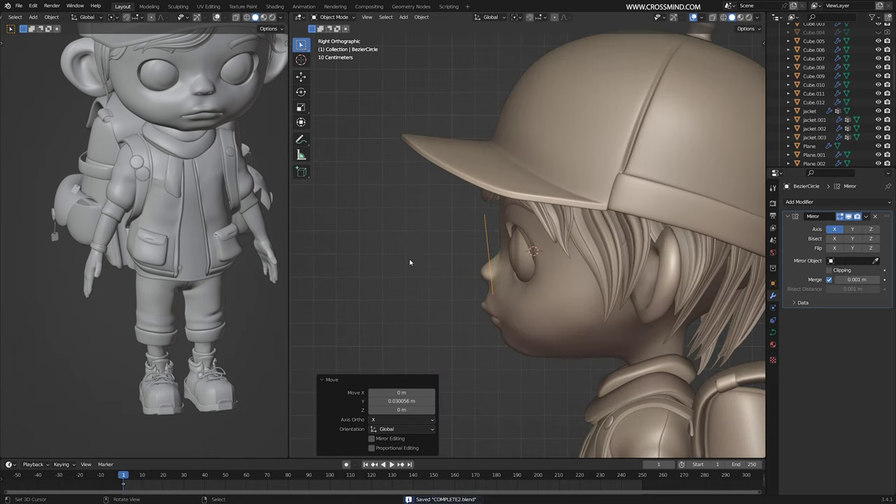
left_click(410, 259)
key("shift+a")
mouse_move(482, 239)
left_click(546, 240)
scroll(546, 240, "down", 3)
key("s")
left_click(478, 245)
Shrink the plane further, position it beside the lens outline, and rotate it slightly
key("g")
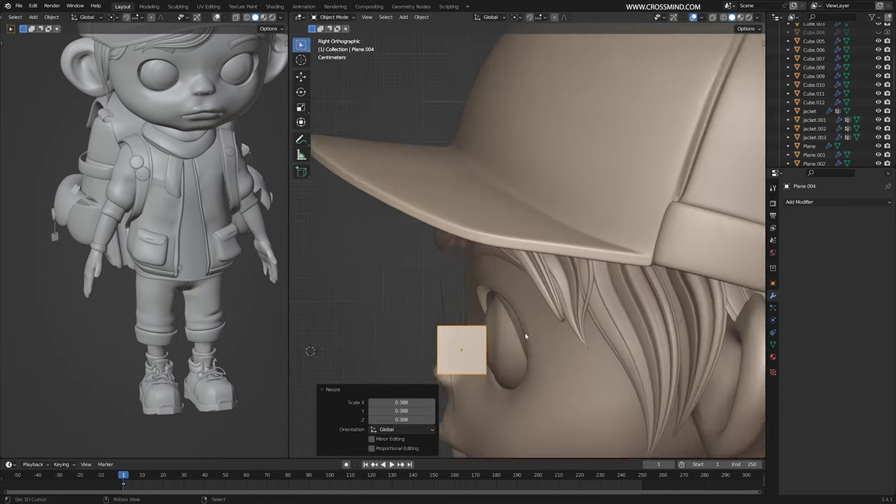
middle_click_drag(525, 336, 518, 273, "shift")
key("s")
left_click(500, 277)
key("g")
left_click(504, 259)
key("r")
left_click(471, 274)
Stretch the plane's rear edge back to the ear to form the glasses' temple arm
key("Tab")
scroll(471, 275, "up", 2)
middle_click_drag(424, 280, 410, 254, "shift")
left_click(407, 253)
scroll(410, 254, "down", 2)
middle_click_drag(517, 260, 429, 231, "shift")
key("g")
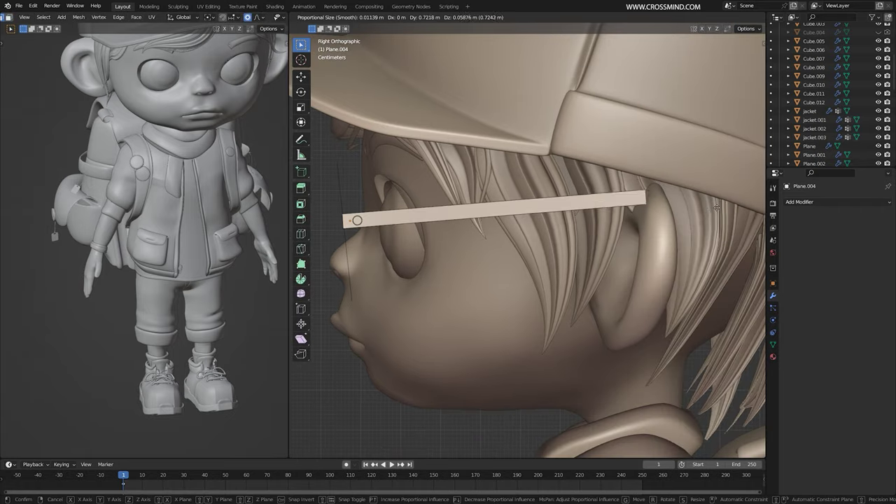
Extrude the temple arm's rear edge and move the new end into place behind the ear
key("e")
left_click(640, 204)
key("g")
middle_click_drag(677, 194, 581, 236, "shift")
left_click(644, 211)
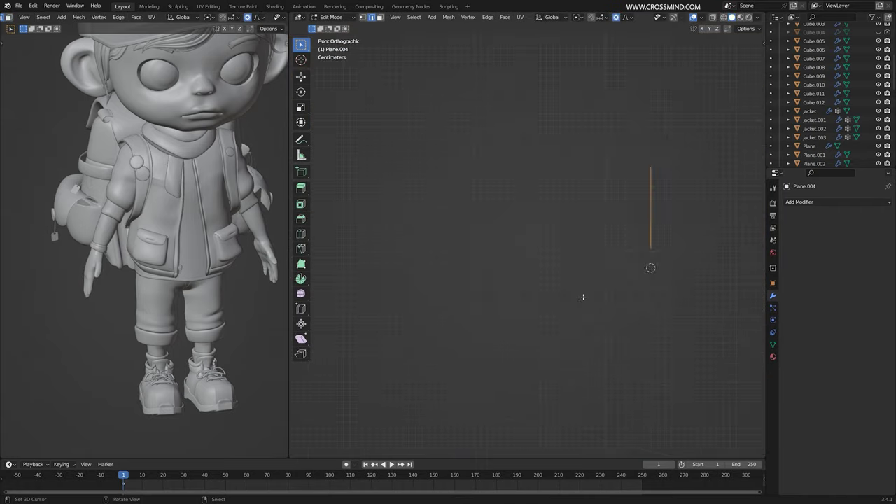
Move the temple arm sideways in front view to the side of the head and select its front edge
scroll(581, 296, "down", 6)
key("g")
left_click(618, 259)
mouse_move(618, 259)
middle_mouse_down()
mouse_move(532, 256)
mouse_move(633, 255)
middle_mouse_up()
right_click(613, 252)
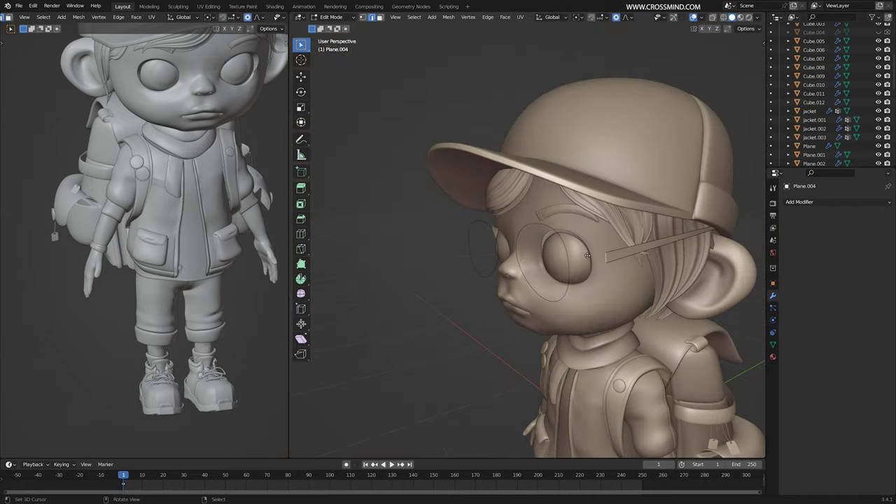
Move the temple arm's front edge forward to meet the outer side of the lens outline
key("g")
left_click(580, 255)
middle_click_drag(560, 234, 634, 224, "alt")
scroll(599, 231, "up", 5)
key("g")
left_click(668, 271)
Add an edge loop across the temple arm, move it outward to follow the side of the head, and bevel it
right_click(553, 246)
key("ctrl+r")
left_click(540, 238)
key("g")
left_click(642, 223)
key("ctrl+b")
key("alt+a")
In side view, select the temple arm's front end and move it back in line with the lens outline
middle_click_drag(721, 185, 595, 192)
scroll(595, 192, "down", 5)
key("KP_3")
scroll(448, 266, "up", 4)
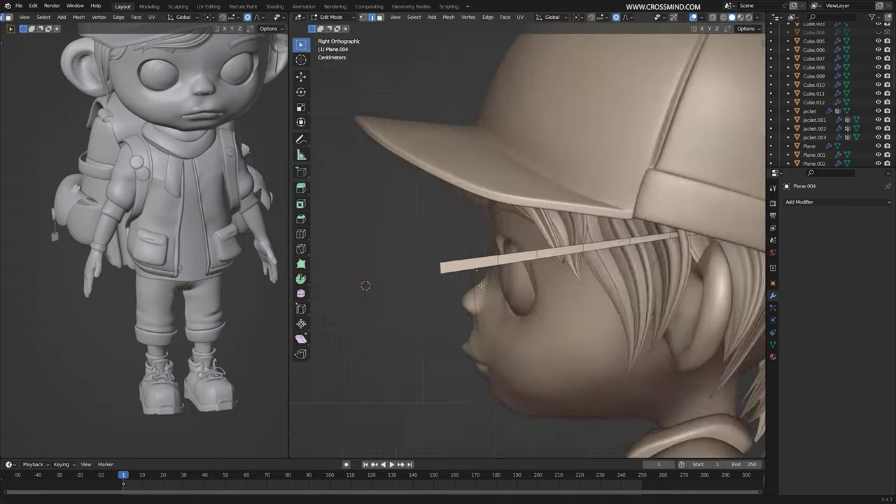
left_click_drag(360, 288, 456, 253)
scroll(457, 266, "up", 3)
key("g")
left_click(539, 275)
Select the whole temple arm and offset it along its normals with Shrink/Fatten to adjust its thickness
scroll(539, 276, "down", 4)
middle_click_drag(538, 275, 648, 235)
key("l")
key("alt+s")
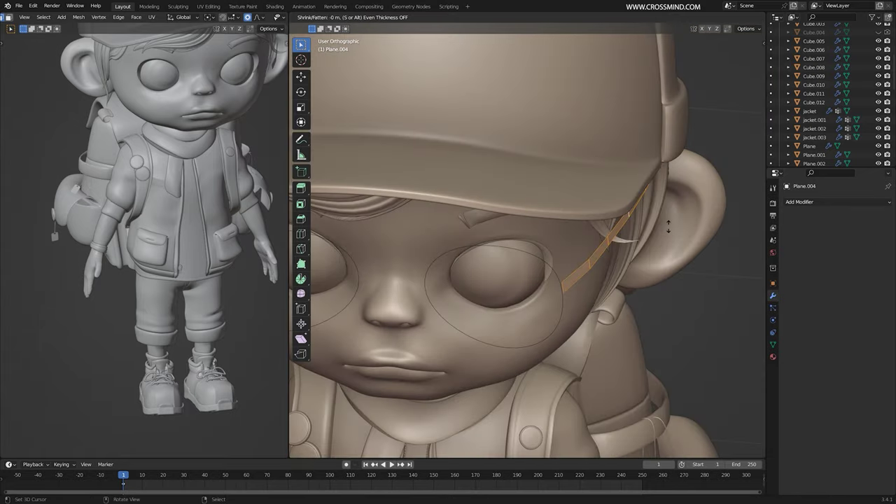
key("Tab")
mouse_move(719, 152)
middle_mouse_down()
mouse_move(675, 268)
mouse_move(636, 247)
mouse_move(665, 256)
middle_mouse_up()
scroll(636, 248, "down", 2)
Add an edge loop near the temple arm's front end and extrude the front side face about 0.013 m toward the lens
key("Tab")
scroll(609, 248, "up", 3)
key("ctrl+r")
left_click(602, 242)
left_click(585, 254)
key("3")
middle_click_drag(595, 256, 532, 259)
key("e")
In top wireframe view, move the extruded hinge block into place against the lens outline and rotate it slightly
key("KP_7")
key("z")
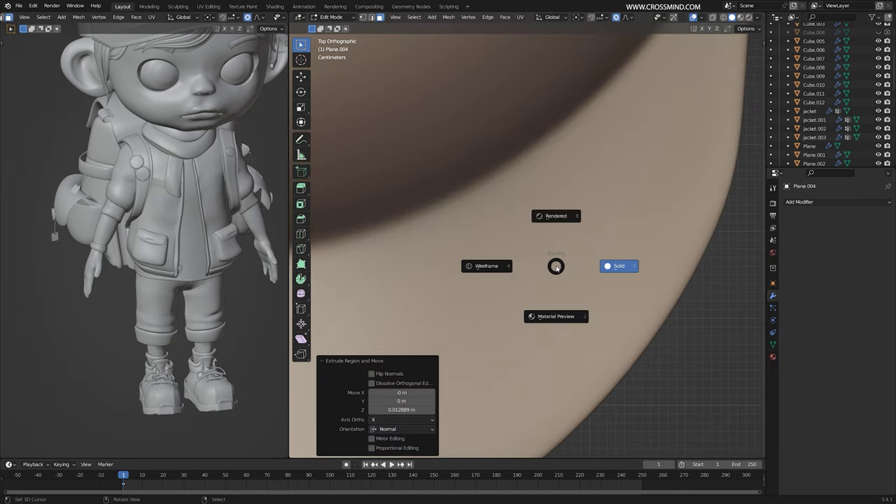
key("g")
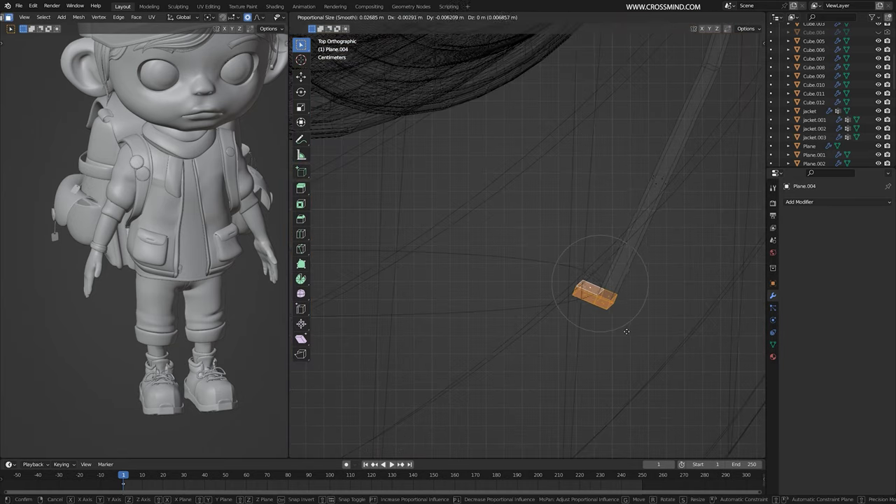
left_click(626, 331)
key("shift+z")
middle_click_drag(626, 332, 616, 242)
scroll(616, 242, "up", 3)
key("r")
left_click(700, 212)
Smooth the temple arm with a level 2 subdivision surface
key("Tab")
mouse_move(700, 211)
middle_mouse_down()
mouse_move(613, 236)
mouse_move(649, 330)
mouse_move(688, 290)
mouse_move(306, 300)
middle_mouse_up()
key("ctrl+2")
scroll(649, 330, "down", 6)
scroll(692, 253, "up", 2)
Select the temple arm's rear tip in wireframe and lower it along Z behind the ear
key("Tab")
key("shift+z")
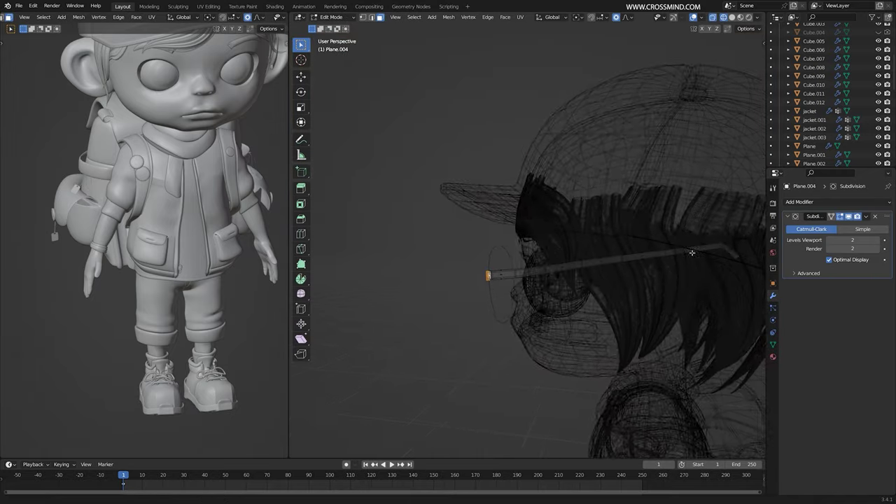
middle_click_drag(692, 253, 667, 246, "shift")
left_click_drag(682, 224, 721, 275)
key("g")
key("z")
left_click(713, 288)
key("shift+z")
middle_click_drag(712, 288, 760, 283)
Apply the temple arm's location and add a Mirror modifier
key("Tab")
key("ctrl+a")
left_click(616, 280)
left_click(799, 202)
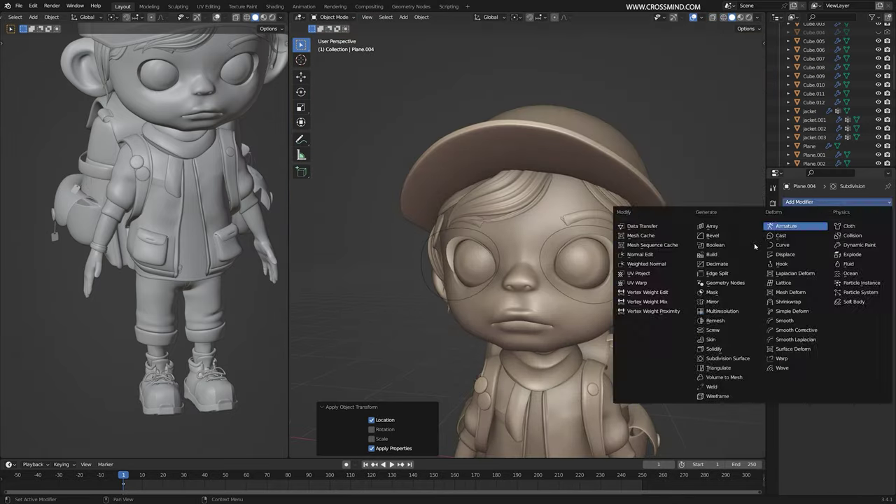
left_click(716, 302)
Apply the location again, mirror the temple arm across the Z axis only, and save the file
scroll(685, 308, "down", 4)
key("ctrl+a")
left_click(686, 308)
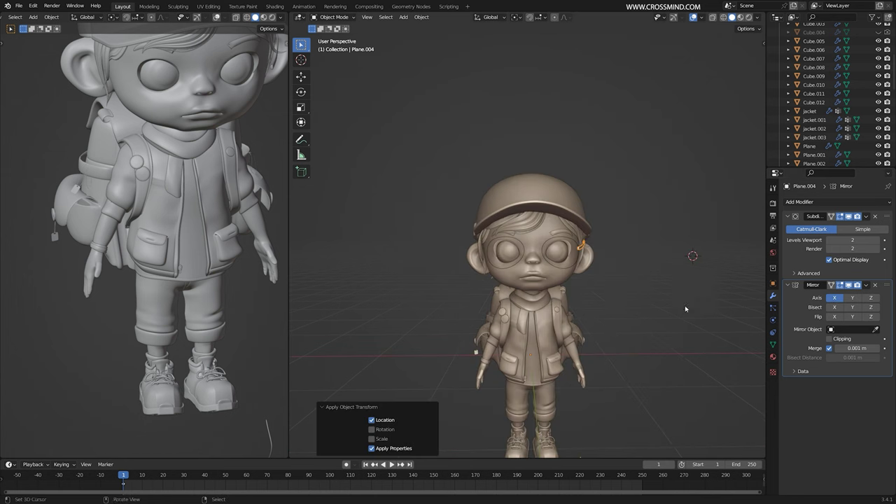
left_click(835, 299)
scroll(699, 304, "down", 4)
left_click(835, 299)
left_click(870, 298)
scroll(602, 304, "up", 8)
key("ctrl+s")
middle_click_drag(602, 303, 630, 280)
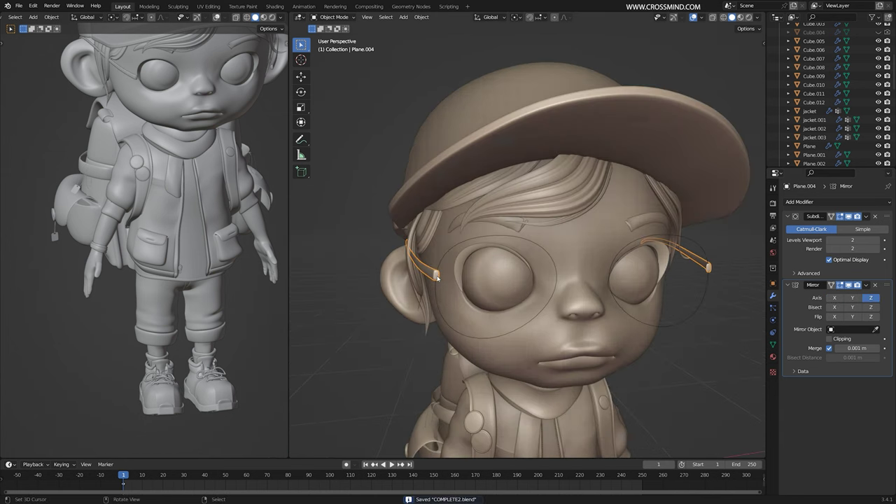
In side view, create a small oval nose pad piece within the glasses mesh and place it below the temple arm
key("KP_1")
key("Tab")
scroll(510, 310, "up", 2)
key("KP_3")
scroll(510, 310, "down", 3)
middle_click_drag(510, 310, 479, 287, "shift")
scroll(479, 287, "up", 4)
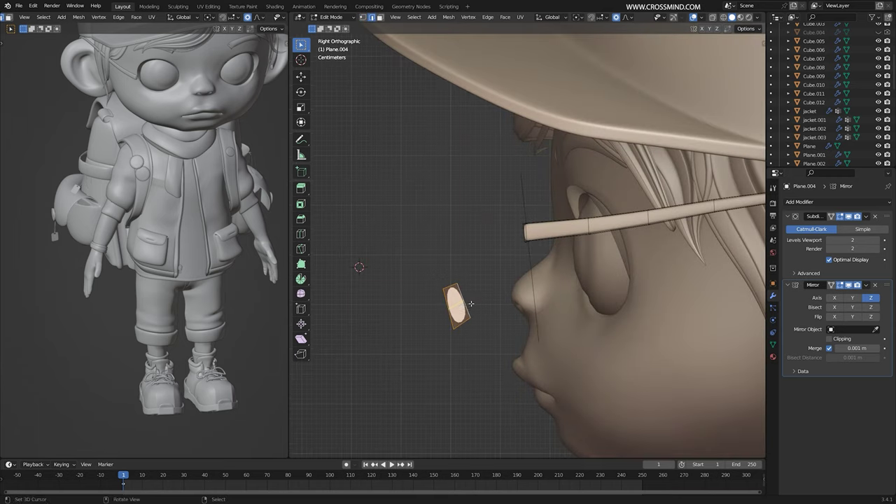
left_click(471, 304)
key("g")
left_click(473, 305)
Move the nose pad beside the nose in front view and shift it along Y until it sits against the nose
key("shift+z")
key("KP_1")
key("g")
left_click(553, 312)
key("g")
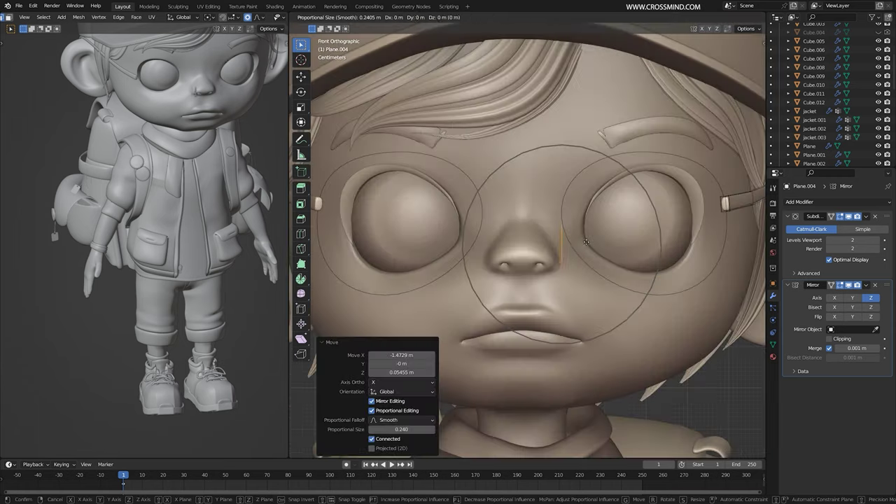
middle_click_drag(636, 253, 608, 239)
key("g")
key("y")
left_click(595, 244)
left_click(619, 236)
key("g")
scroll(632, 236, "up", 11)
left_click(632, 236)
Extrude the glasses' bridge outward toward the lens outline by about 0.023 m and adjust its outer end along Z
key("KP_1")
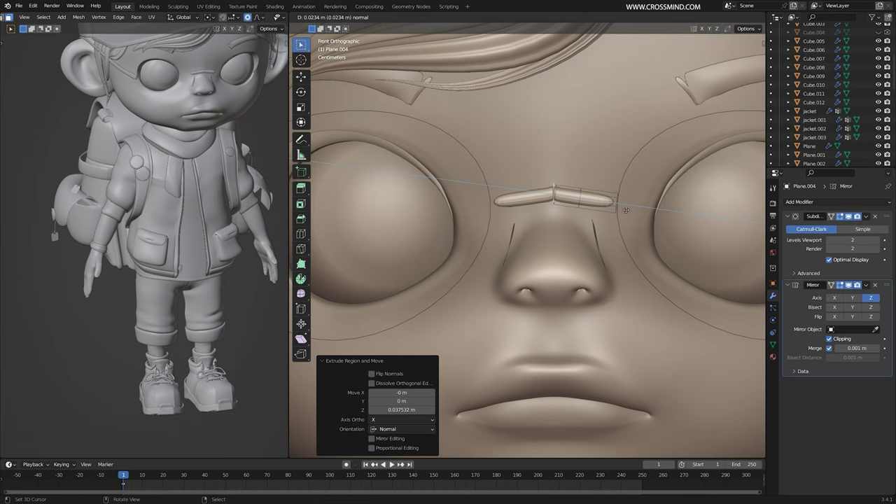
left_click(627, 210)
middle_click_drag(626, 210, 560, 248)
key("g")
key("z")
left_click(651, 234)
Add an edge loop across the bridge and reselect the glasses mesh for editing
key("ctrl+r")
left_click(656, 242)
key("KP_1")
key("Tab")
right_click(614, 240)
left_click(616, 239)
key("Tab")
Move the nose pad's face along Y, extrude it about 0.012 m, and shift the extruded faces along Y
key("3")
left_click(593, 308)
key("g")
key("y")
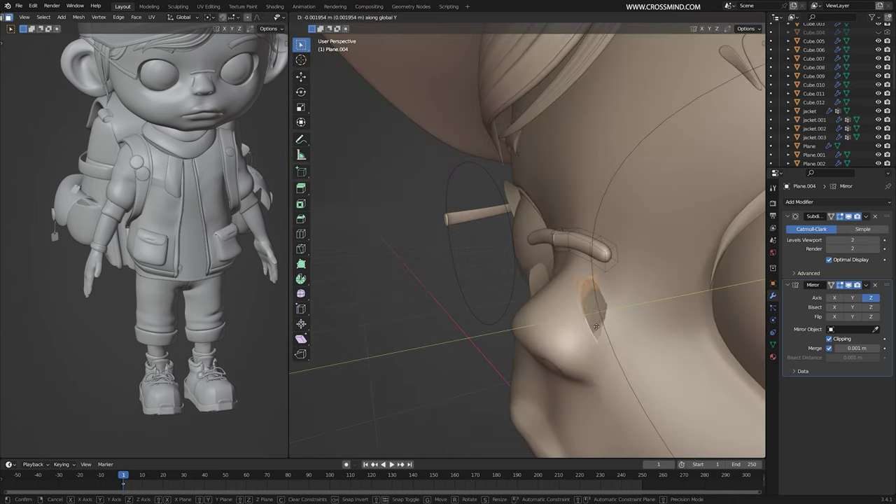
left_click(598, 326)
middle_click_drag(599, 326, 591, 279)
scroll(591, 279, "up", 3)
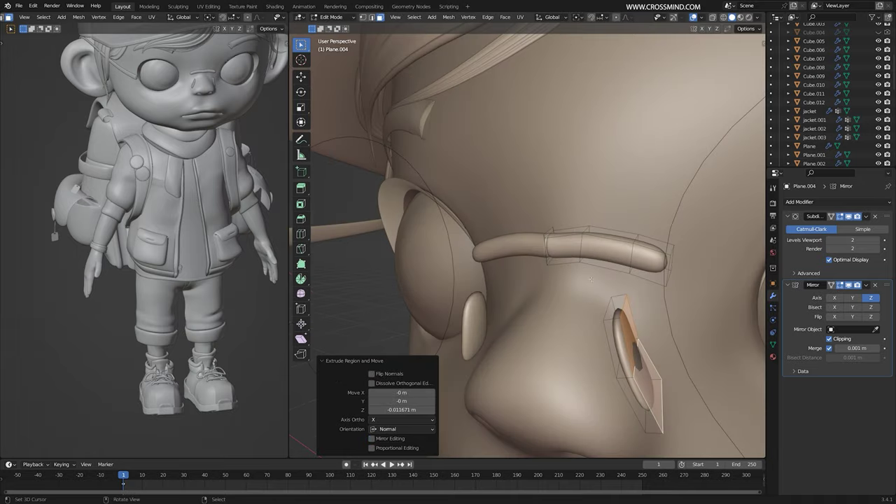
key("g")
key("y")
left_click(630, 257)
middle_click_drag(630, 258, 584, 246)
In front view, move the bridge's cross edge loops to even out its arch
key("KP_1")
scroll(560, 248, "up", 3)
key("2")
left_click(535, 256, "alt")
key("g")
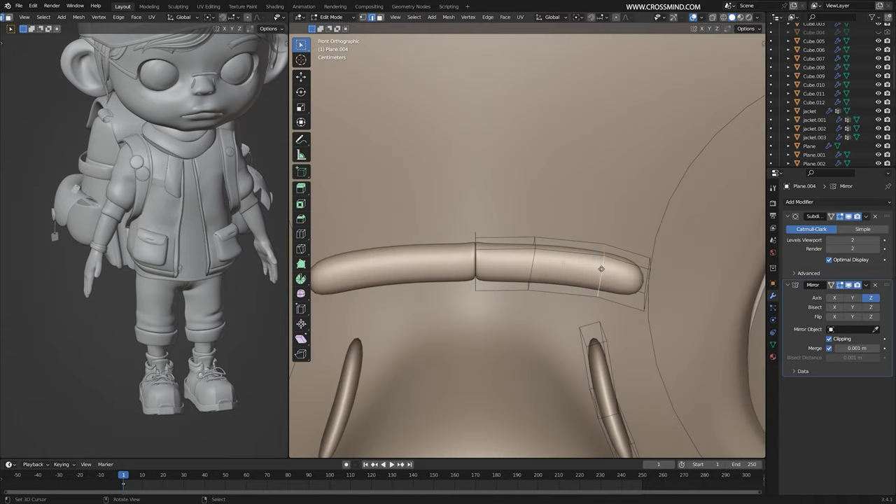
mouse_move(486, 266)
middle_mouse_down()
mouse_move(429, 258)
mouse_move(498, 262)
middle_mouse_up()
right_click(498, 263)
Clean up the bridge's centre edge loop so the halves join smoothly, re-enable the mirror display, and reshape the arch in front view
middle_click_drag(569, 286, 495, 270)
right_click(481, 275, "alt")
key("g")
key("ctrl+KP_Add")
right_click(495, 270, "alt")
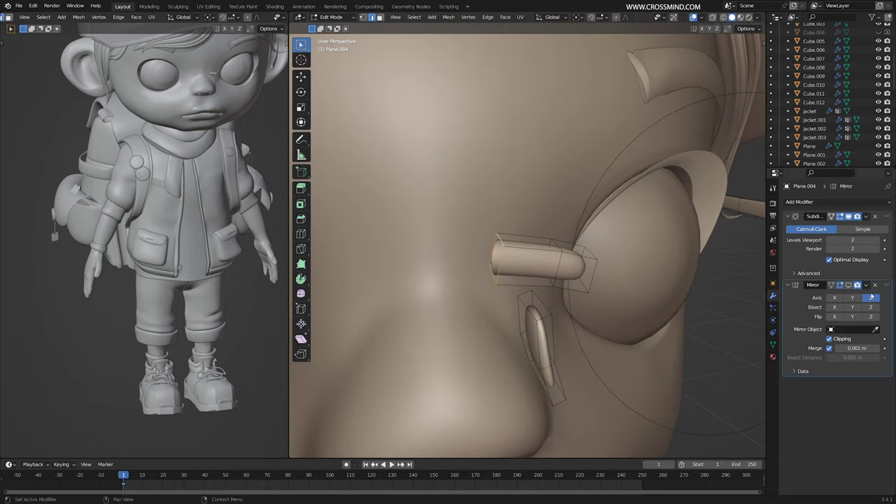
left_click(848, 285)
key("KP_1")
scroll(539, 245, "up", 3)
key("g")
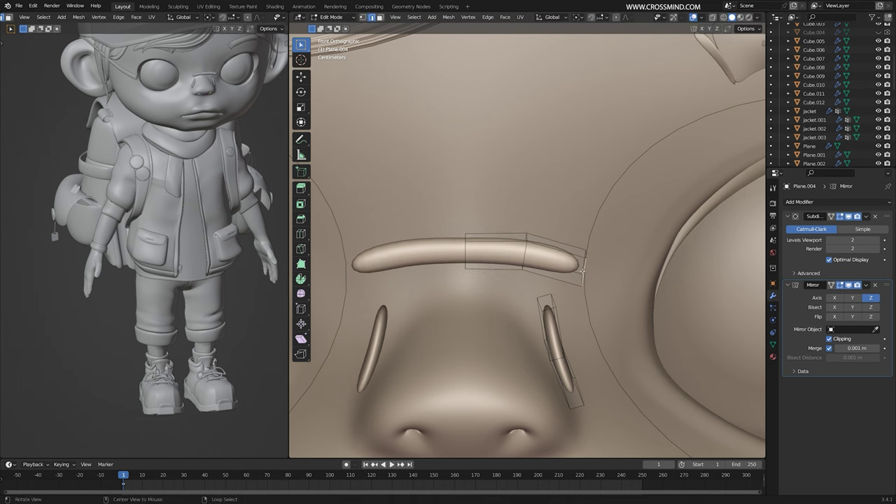
Select all connected faces of the bridge half
key("3")
mouse_move(583, 272)
left_mouse_down("alt")
mouse_move(595, 284)
mouse_move(573, 278)
left_mouse_up("alt")
right_click(572, 277)
key("l")
scroll(560, 273, "down", 2)
left_click_drag(447, 270, 495, 294, "alt")
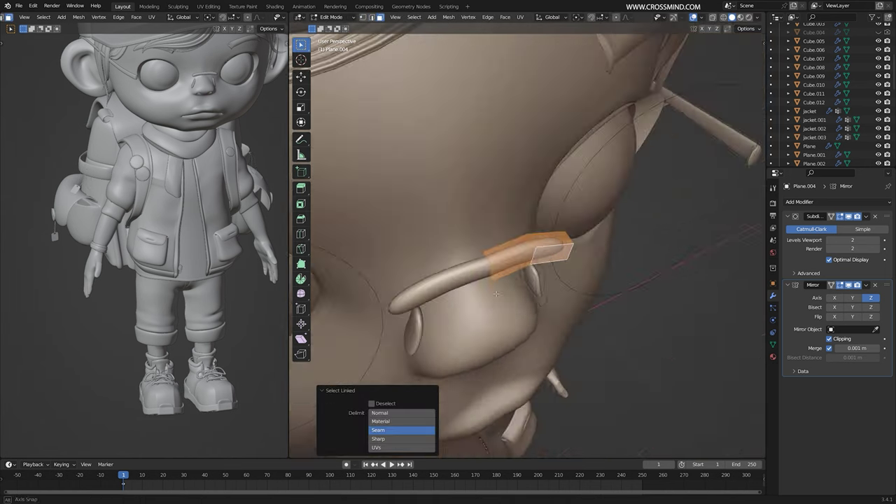
In top wireframe view, move the bridge's outer edges back toward the face to curve it around the nose
key("KP_7")
key("shift+z")
scroll(582, 272, "up", 2)
key("2")
right_click(534, 269, "alt")
key("g")
left_click(628, 261)
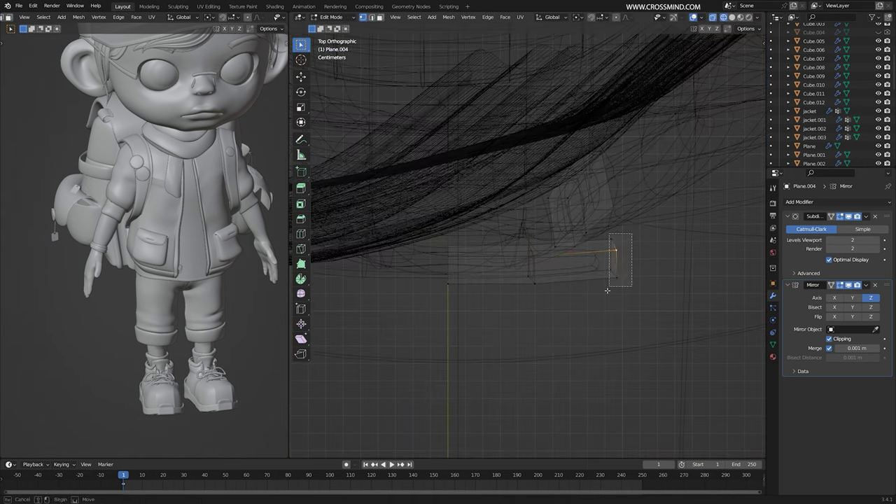
left_click_drag(608, 290, 606, 291)
key("g")
key("shift+z")
Extrude the bridge's outer end face and move it about 0.011 m along Y with proportional editing
key("3")
mouse_move(604, 246)
middle_mouse_down()
mouse_move(564, 238)
mouse_move(606, 254)
mouse_move(613, 244)
middle_mouse_up()
key("e")
key("g")
key("y")
key("g")
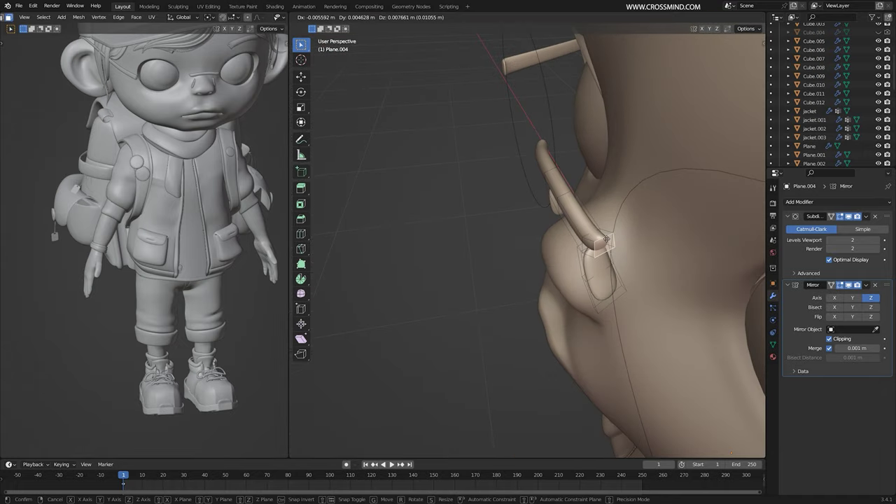
left_click(597, 232)
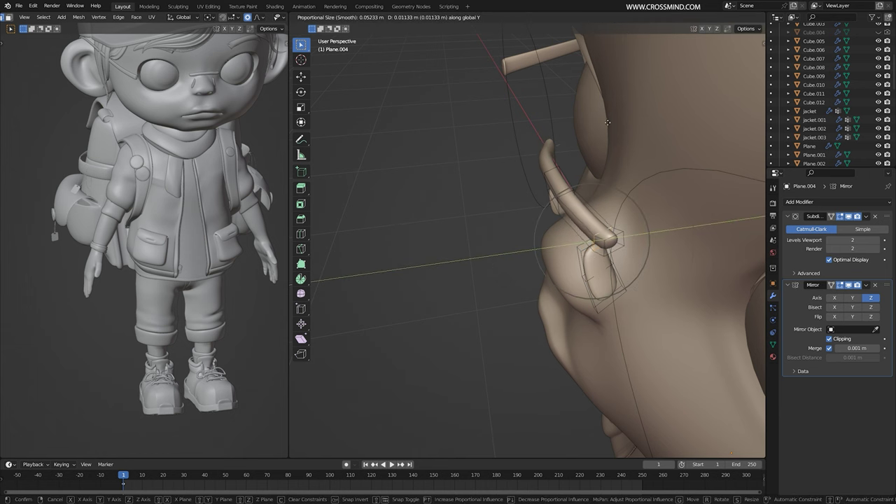
left_click(607, 123)
Refine the bridge's curve by moving its points along Z and Y with proportional editing
middle_click_drag(608, 123, 677, 119)
left_click(523, 229)
key("g")
key("z")
scroll(517, 223, "down", 5)
middle_click_drag(523, 230, 470, 218)
left_click(517, 213)
key("g")
key("y")
left_click(578, 255)
Select the face at the bridge's outer end and extrude it toward the lens
key("3")
right_click(571, 229)
middle_click_drag(598, 239, 546, 240)
right_click(574, 269)
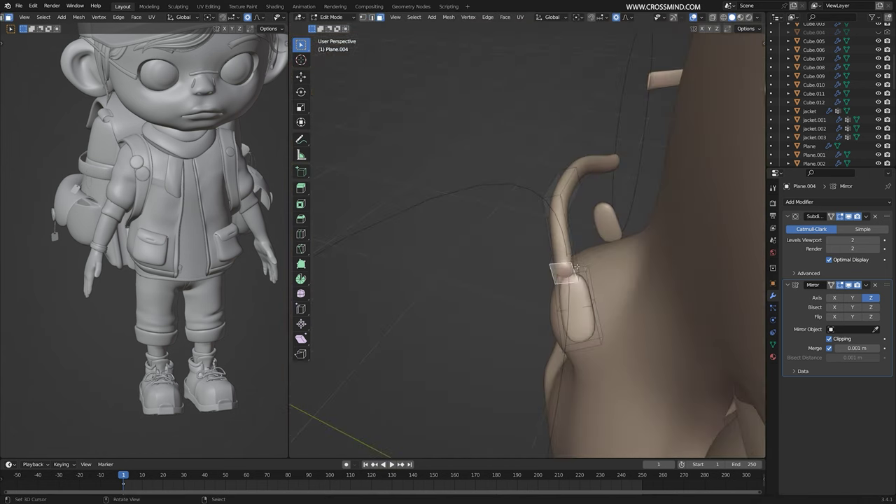
key("e")
middle_click_drag(576, 267, 690, 269)
left_click(605, 265)
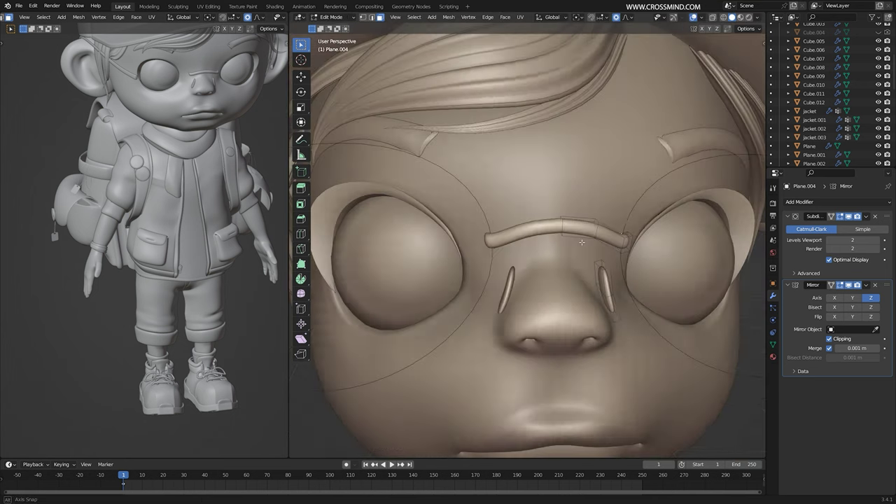
Slide the edge loop near the bridge's outer end to even out its bend
scroll(686, 252, "up", 3)
key("2")
right_click(686, 238, "alt")
middle_click_drag(686, 238, 681, 254)
key("g")
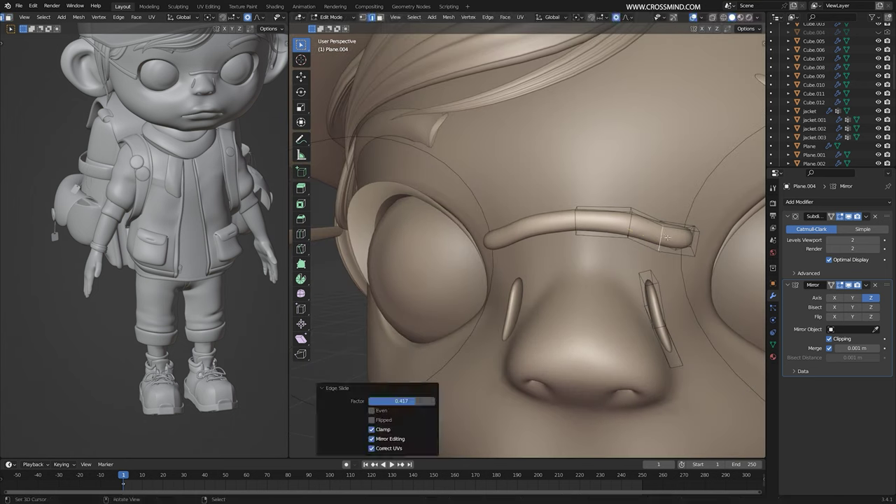
key("g")
key("g")
key("Tab")
middle_click_drag(681, 309, 721, 319)
key("Tab")
key("F3")
type("re")
key("Tab")
scroll(682, 330, "down", 4)
Inset the bridge's end face, extrude it as a narrower nub and position it against the lens
key("Tab")
key("3")
mouse_move(490, 273)
middle_mouse_down()
mouse_move(595, 266)
mouse_move(483, 270)
mouse_move(496, 275)
middle_mouse_up()
right_click(575, 260)
key("i")
left_click(591, 259)
key("e")
left_click(580, 256)
key("g")
left_click(570, 259)
key("Tab")
key("Tab")
Inset a face near the top of the nose pad and extrude it into a short stub
middle_click_drag(539, 182, 490, 193)
right_click(630, 245)
middle_click_drag(560, 231, 626, 247)
key("i")
left_click(627, 241)
key("e")
left_click(616, 245)
Extrude the nose pad's stub upward into a thin arm, scale its end, and move the tip behind the bridge
key("e")
left_click(625, 223)
key("s")
left_click(635, 213)
key("e")
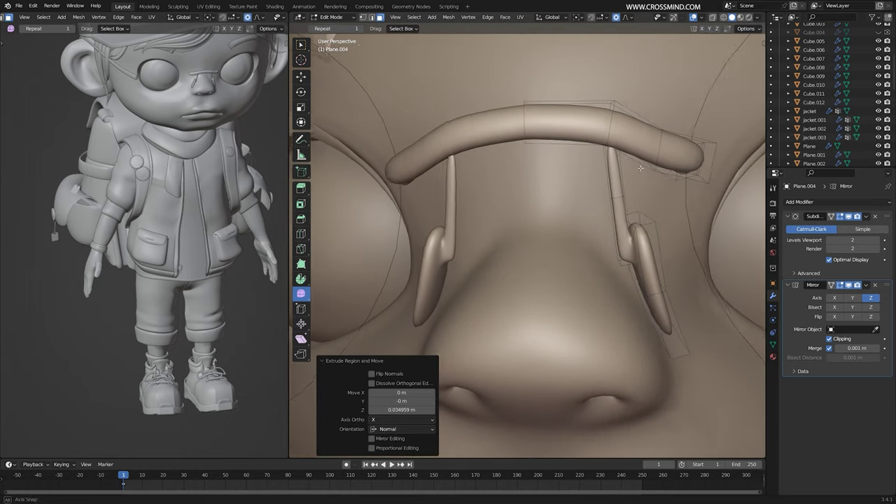
key("g")
key("g")
middle_click_drag(728, 168, 651, 168)
left_click(649, 175)
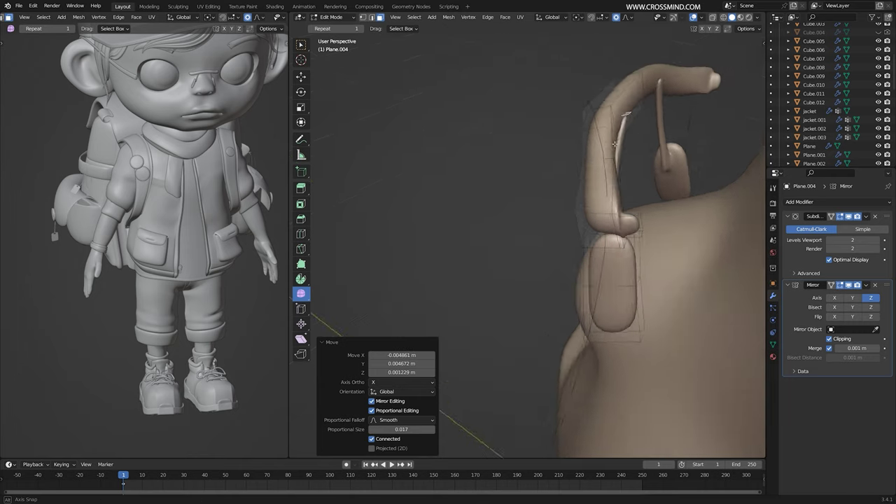
Delete the end geometry of the nose-pad arm and select the linked faces of that part
key("Tab")
scroll(616, 182, "down", 5)
middle_click_drag(560, 182, 669, 169)
key("KP_5")
scroll(602, 210, "down", 4)
scroll(636, 146, "up", 4)
key("Tab")
scroll(653, 143, "up", 3)
key("x")
left_click(669, 209)
middle_click_drag(668, 203, 717, 155)
key("3")
key("l")
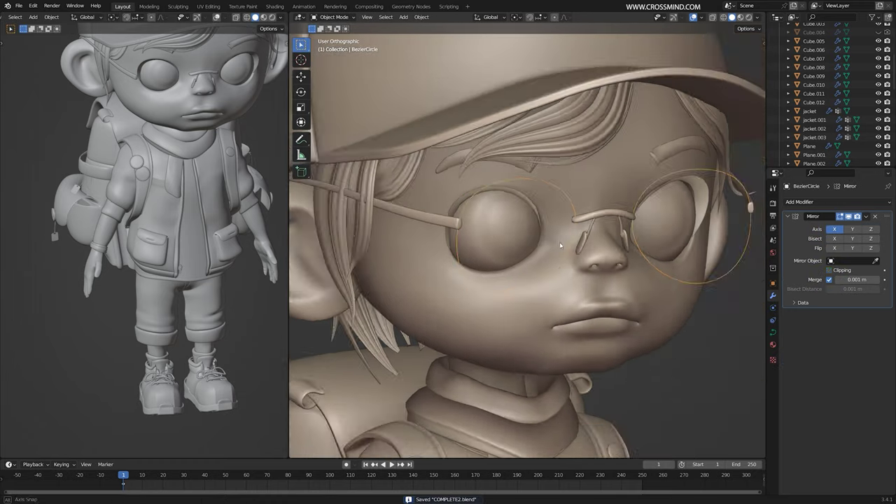
Convert the mirrored lens outline curve to a mesh
key("F3")
type("con")
key("Return")
middle_click_drag(637, 258, 648, 238)
Try to fill both lens outlines at once with Grid Fill
key("Tab")
key("a")
key("F3")
type("grid")
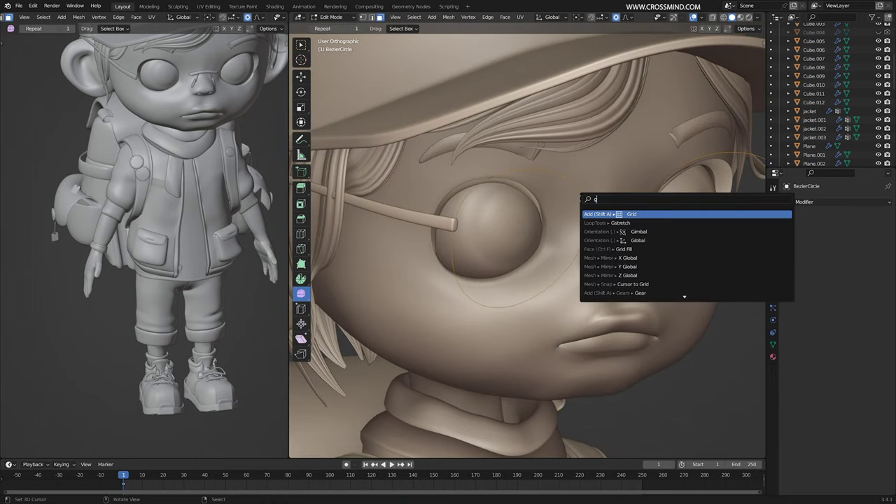
key("Return")
middle_click_drag(595, 189, 581, 200)
middle_click_drag(753, 286, 725, 283)
key("Tab")
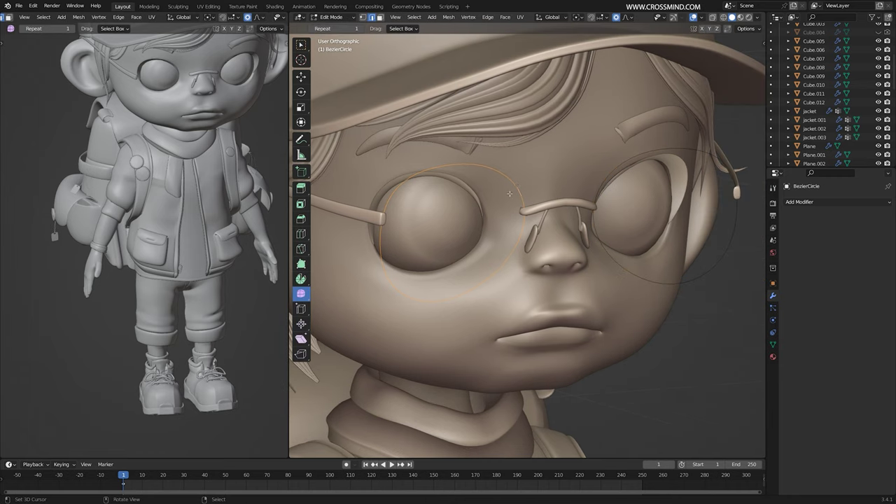
Fill each lens outline separately with Grid Fill, selecting one edge loop at a time
right_click(518, 187, "alt")
key("F3")
key("Return")
right_click(670, 282, "alt")
key("F3")
key("Return")
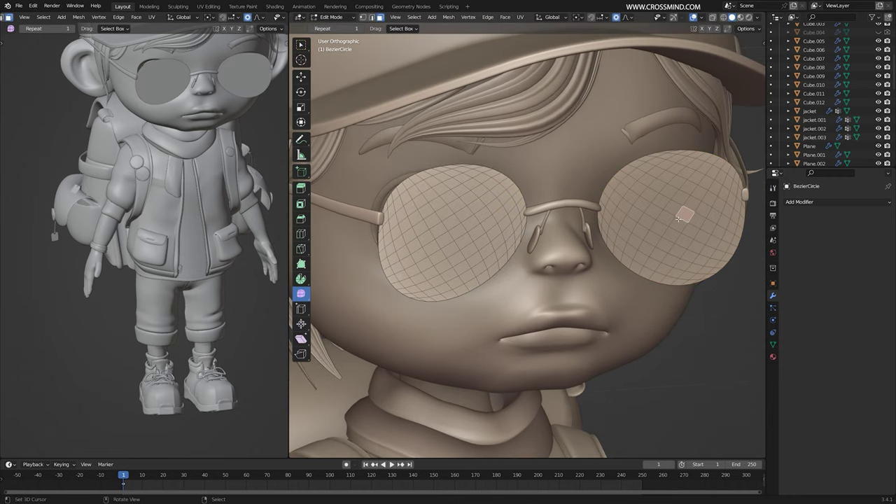
Delete the lens over the character's left eye and add a Mirror modifier to the remaining lens
key("l")
key("x")
left_click(623, 173)
key("Tab")
left_click(799, 203)
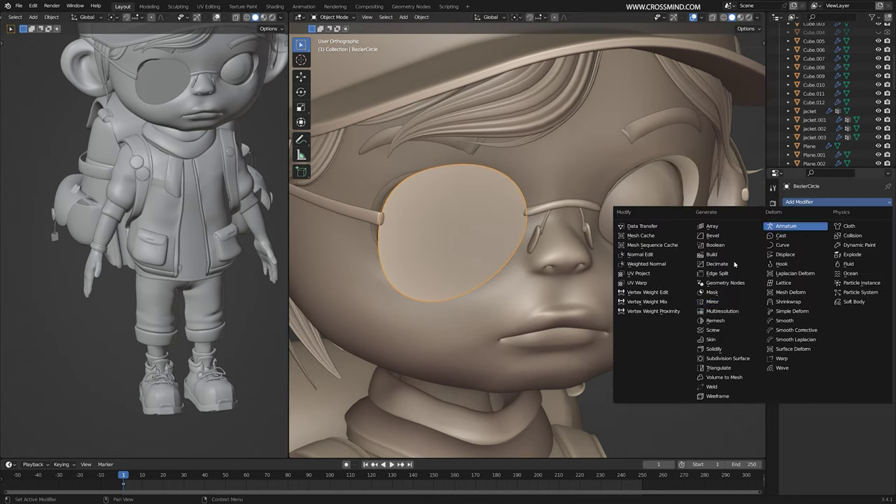
left_click(725, 303)
Select the centre of the lens mesh and add a basis shape key plus a second shape key
key("Tab")
middle_click_drag(496, 257, 518, 264)
right_click(467, 238, "shift")
left_click(773, 345)
key("Tab")
double_click(884, 283)
Bulge the lens centre along Y in the second shape key and set the key's value to 1.000
key("Tab")
key("g")
key("y")
left_click(535, 254)
key("g")
key("y")
left_click(588, 264)
key("Tab")
left_click_drag(856, 293, 884, 294)
Adjust the depth of the lens bulge by moving its centre along Y again
mouse_move(546, 267)
middle_mouse_down()
mouse_move(591, 267)
mouse_move(532, 291)
mouse_move(595, 280)
mouse_move(581, 294)
middle_mouse_up()
key("Tab")
key("g")
key("y")
left_click(592, 284)
Shade the lenses smooth, clear the selection and save the file
key("Tab")
key("w")
left_click(690, 307)
scroll(602, 283, "down", 6)
key("alt+a")
key("ctrl+s")
scroll(546, 270, "up", 7)
scroll(517, 258, "down", 6)
scroll(519, 258, "up", 3)
Select the lenses and add a Solidify modifier to give them thickness
left_click(637, 288)
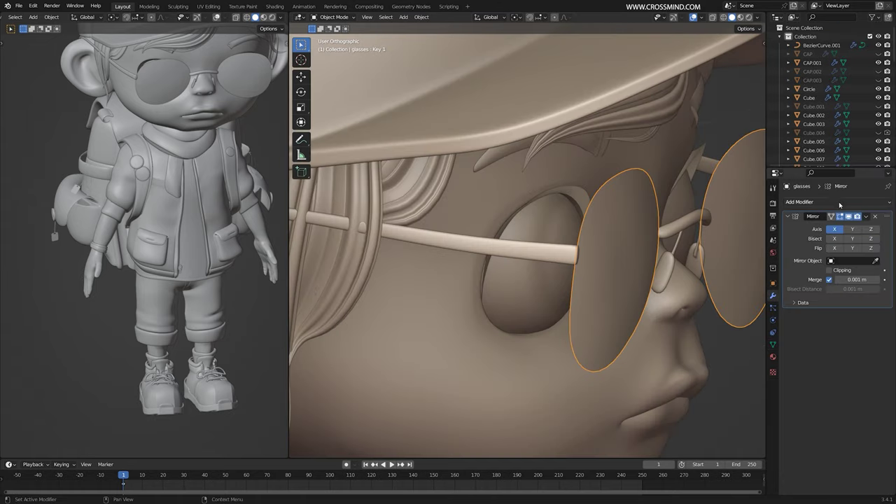
left_click(839, 203)
left_click(728, 351)
middle_click_drag(700, 340, 599, 320)
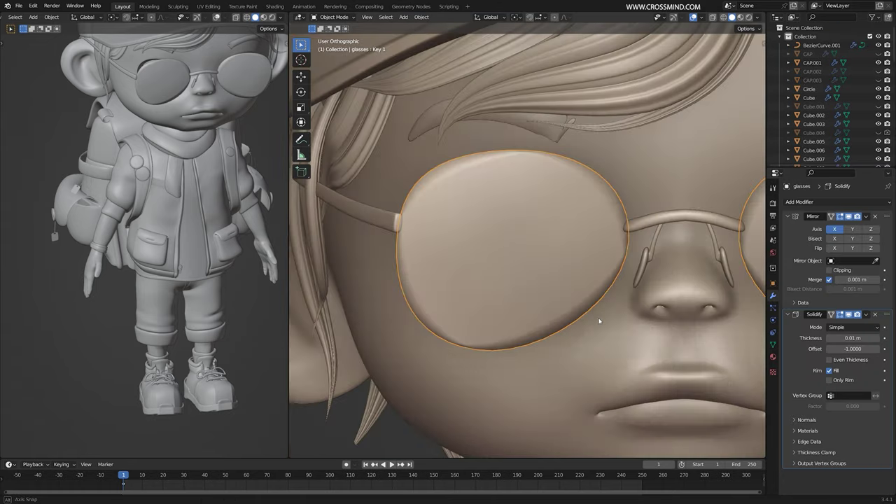
mouse_move(616, 287)
middle_mouse_down()
mouse_move(581, 275)
mouse_move(611, 290)
middle_mouse_up()
scroll(612, 290, "down", 1)
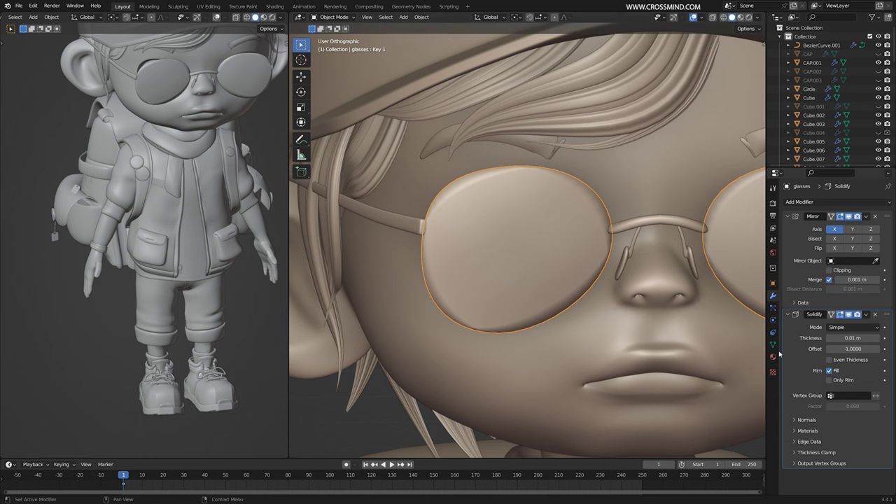
Enable Auto Smooth at 30° on the lens mesh and reopen its modifier settings
left_click(773, 345)
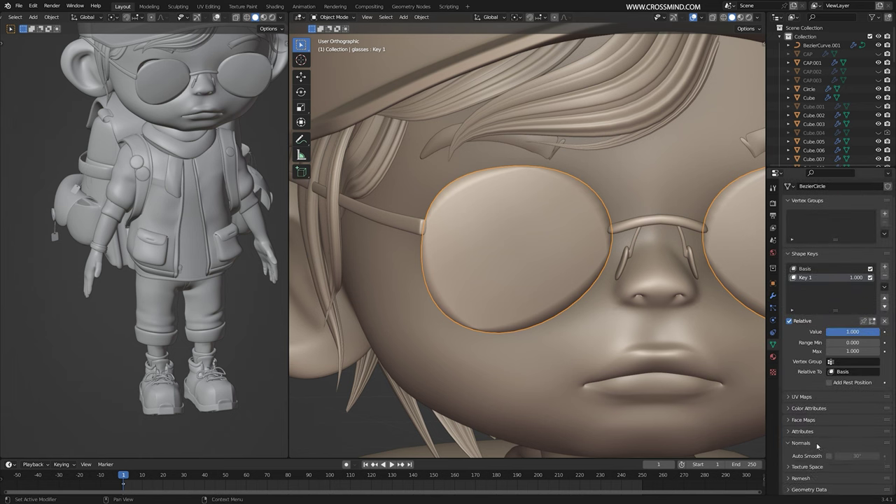
scroll(819, 446, "down", 1)
middle_click_drag(582, 297, 626, 295)
scroll(625, 295, "up", 2)
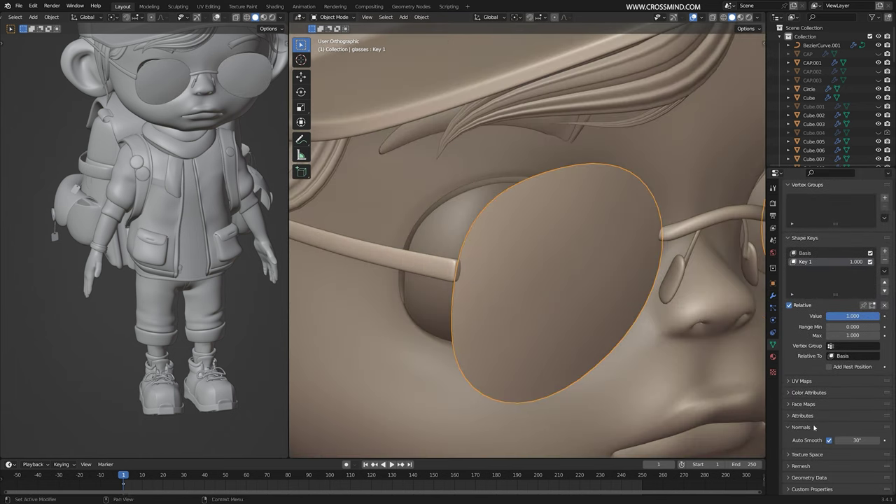
right_click(675, 280)
middle_click_drag(516, 252, 582, 255)
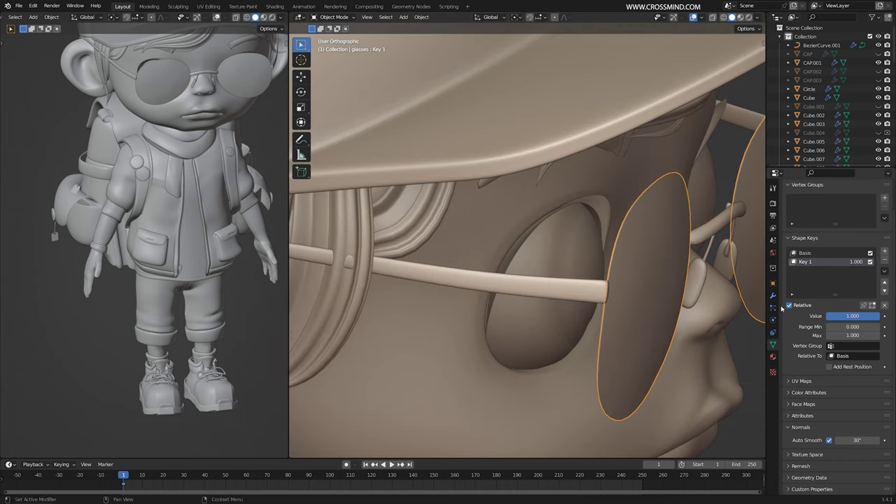
left_click(773, 295)
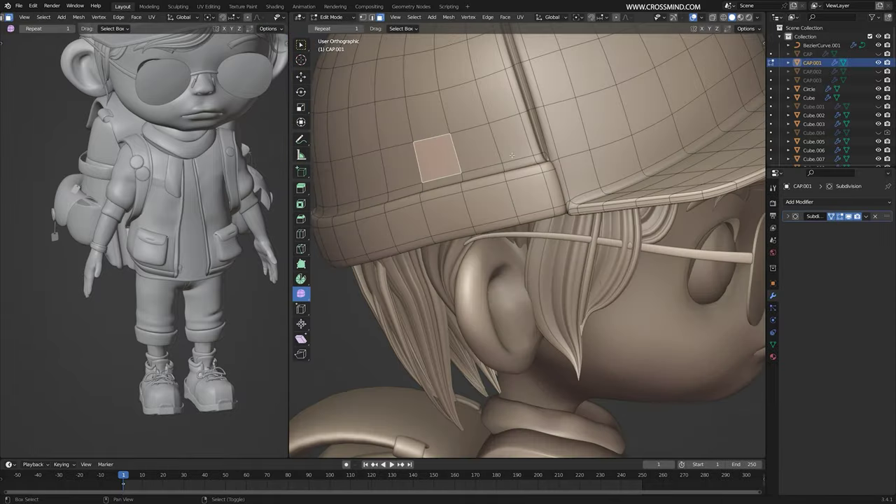
Round the two inset faces above the cap's band with LoopTools Circle
right_click(614, 191)
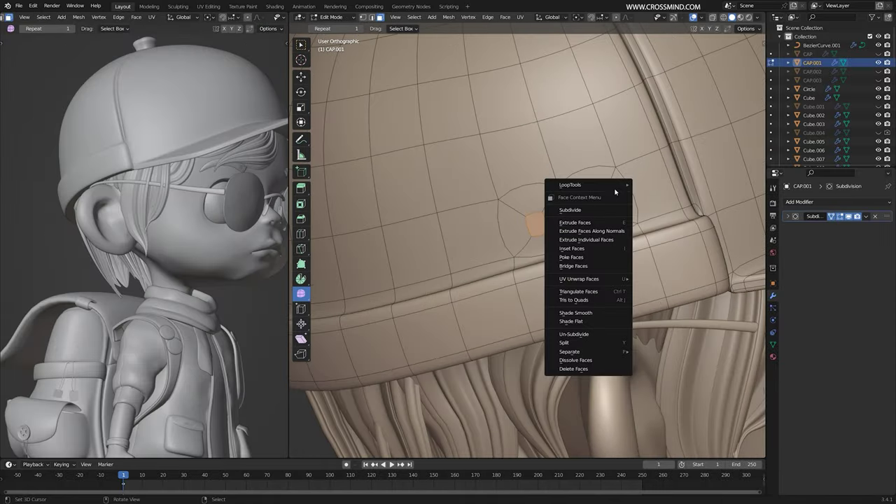
mouse_move(616, 185)
left_click(644, 194)
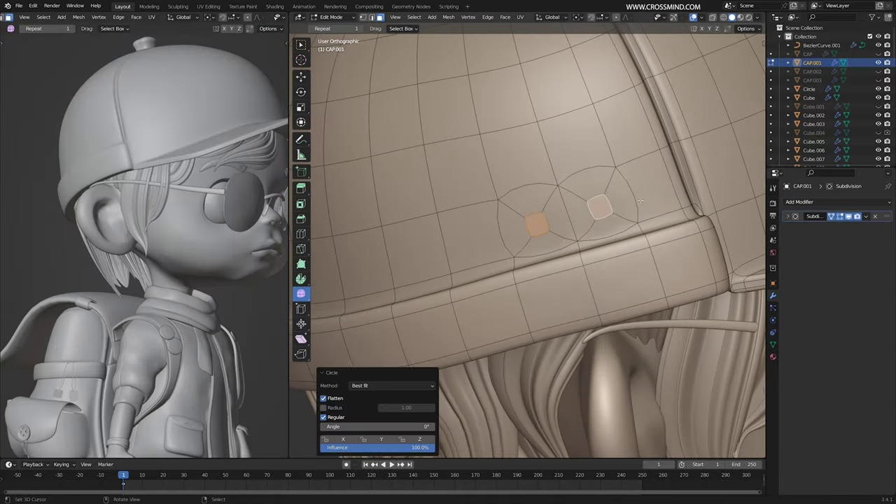
Extrude the two round cap faces inward along their normals to form small vent holes
middle_click_drag(639, 194, 621, 205)
scroll(622, 207, "up", 1)
left_click(624, 210)
key("alt+e")
left_click(625, 211)
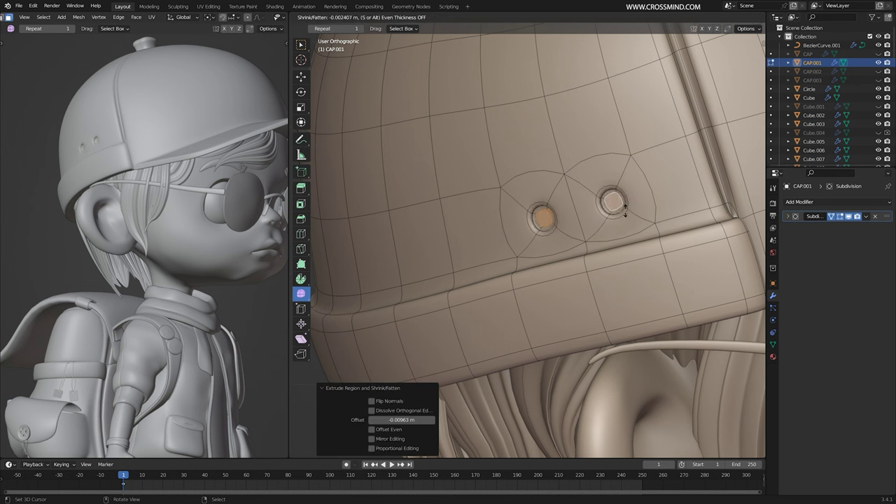
left_click(628, 217)
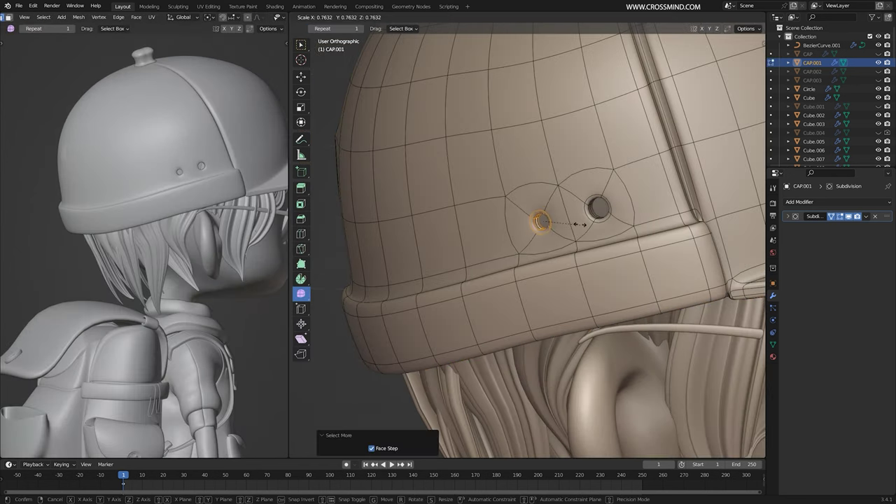
Scale the selected vent hole faces on the cap to about 0.76 and adjust the vent rims along their normals
left_click(580, 224)
scroll(595, 215, "up", 2)
key("alt+a")
left_click(655, 209)
middle_click_drag(655, 208, 674, 198)
left_click(672, 197)
key("ctrl+z")
key("alt+s")
key("2")
right_click(659, 170, "alt")
left_click(689, 186)
Add edge loops around the cap's square-cornered vent holes, with the Subdivision viewport display switched off while cutting and on again at the end
key("Tab")
left_click(848, 216)
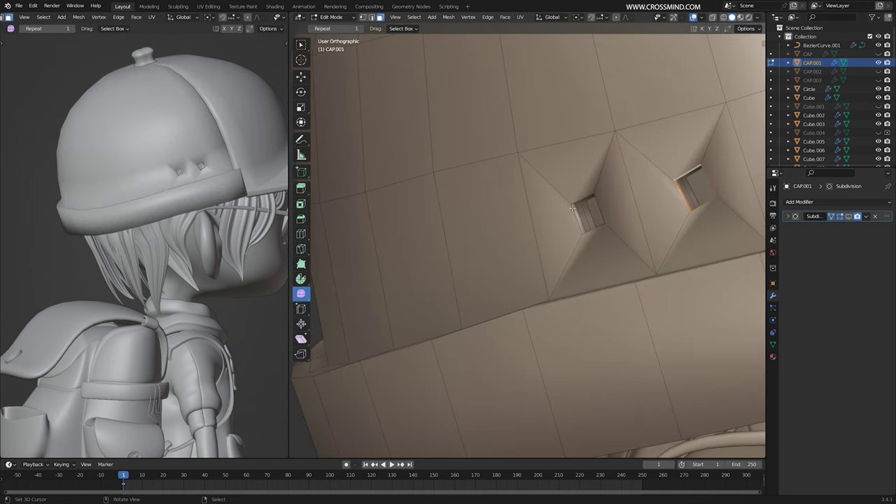
key("ctrl+r")
left_click(600, 179)
left_click(602, 175)
key("ctrl+r")
left_click(849, 217)
Select the face loops around both vent holes on the cap
key("3")
right_click(591, 184, "alt")
right_click(700, 162, "alt+shift")
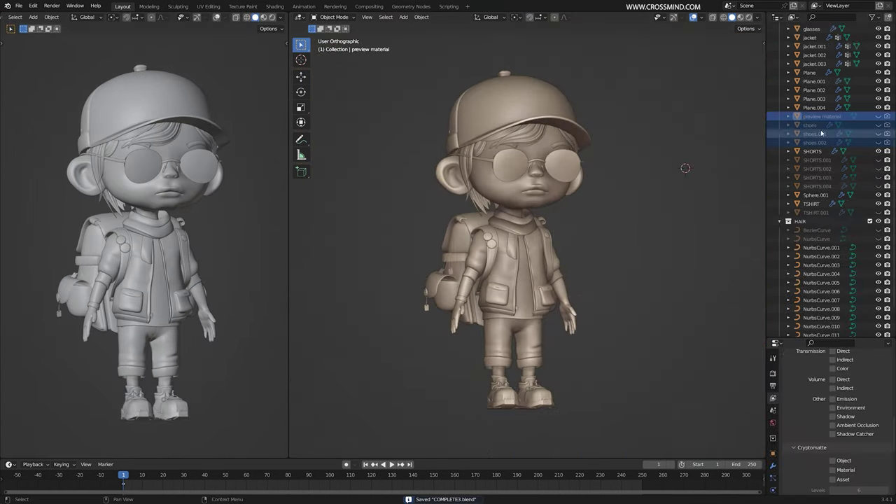
Delete the hidden spare copies of the shoes, shorts and cap
key("Delete")
scroll(817, 196, "up", 8)
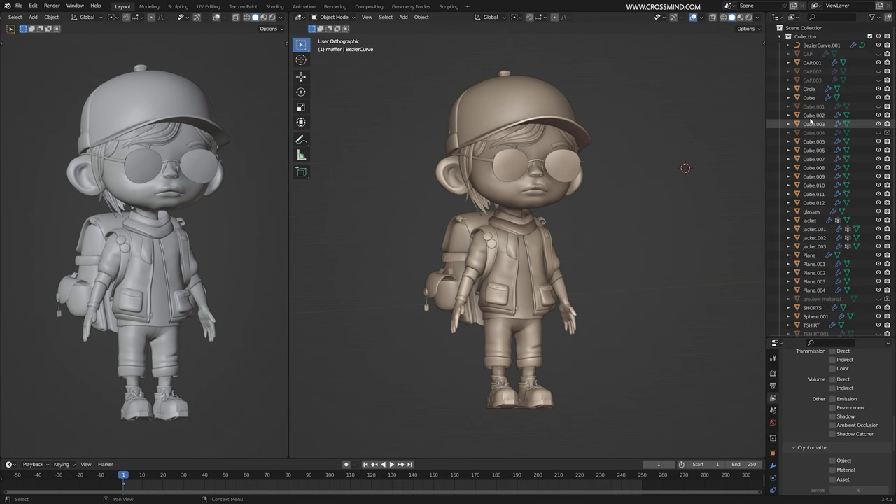
left_click(812, 80)
left_click(811, 71, "ctrl")
left_click(809, 54, "ctrl")
key("Delete")
scroll(493, 123, "up", 2)
Rename the jacket's round badge objects to Badge 1, Badge 2 and Badge 3
left_click(812, 177)
double_click(815, 185)
type("Badge 1")
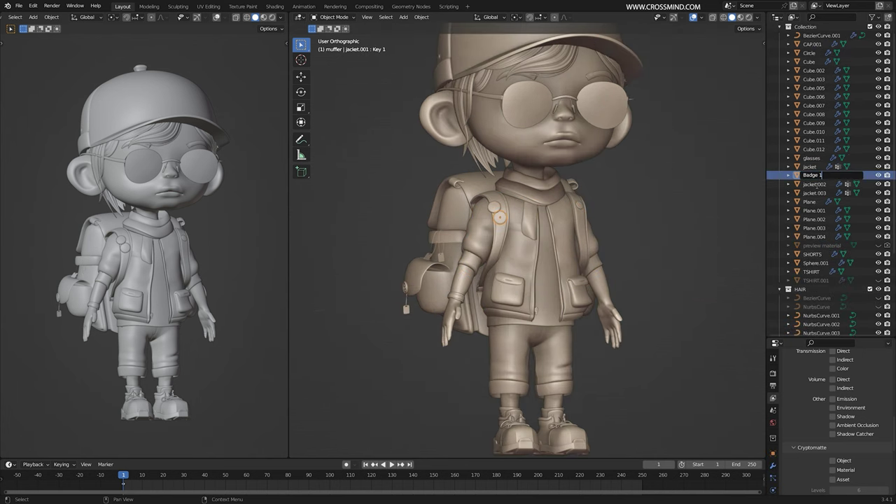
type("Badge 2")
key("Return")
scroll(602, 225, "up", 3)
key("Return")
scroll(594, 181, "down", 3)
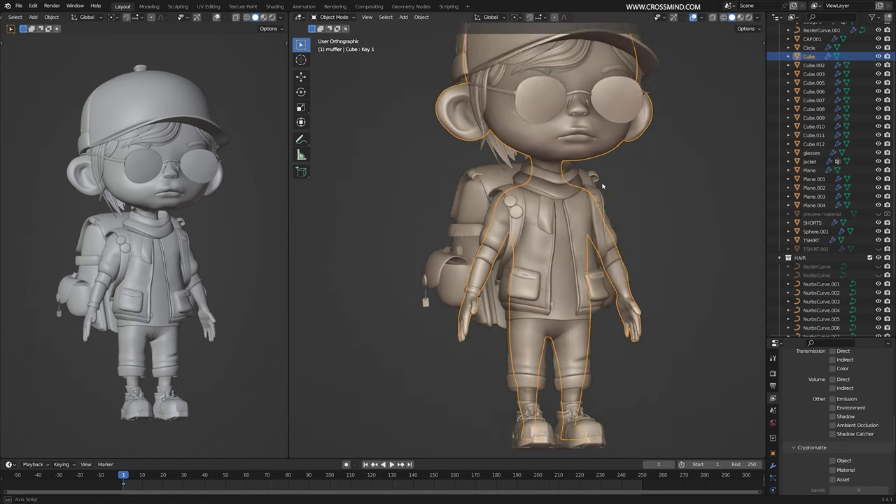
Rename the scarf object to Muffler and the backpack object to Bag
right_click(554, 175)
scroll(801, 96, "up", 3)
double_click(810, 89)
type("Muffler")
key("Return")
right_click(504, 280)
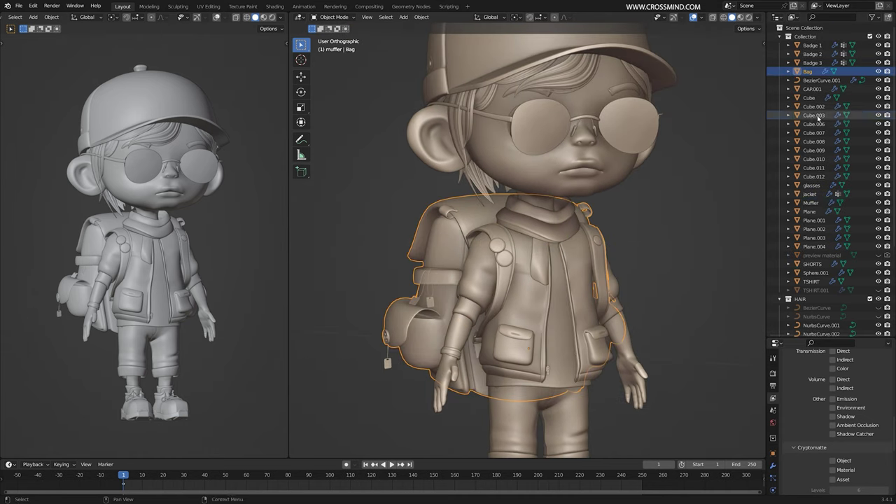
Rename the sock, shoe and zipper meshes to Socks, Shoes and Zip
middle_click_drag(550, 412, 526, 290, "shift")
right_click(528, 308)
right_click(539, 357)
type("Socks")
key("Return")
double_click(810, 175)
type("Shoes")
key("Return")
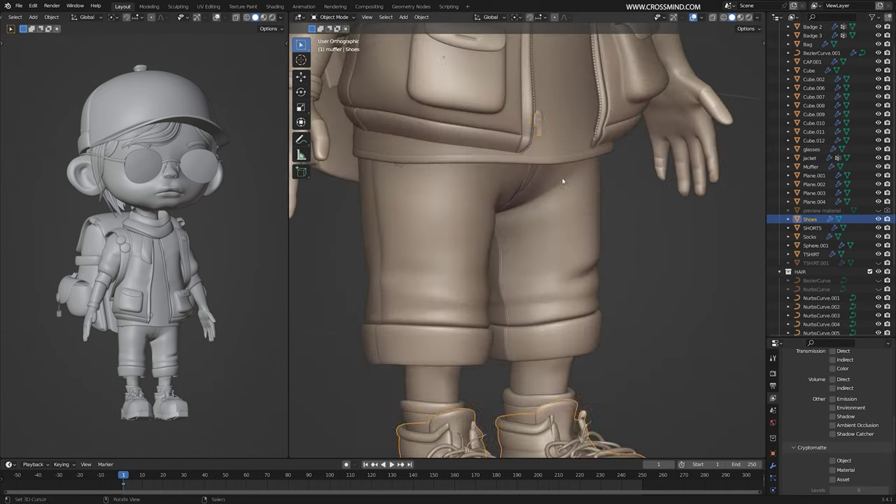
double_click(813, 142)
type("Zip")
Separate the hanging tags and their cords from the bag mesh and join them into one object
scroll(531, 160, "up", 4)
key("Tab")
key("l")
key("l")
key("l")
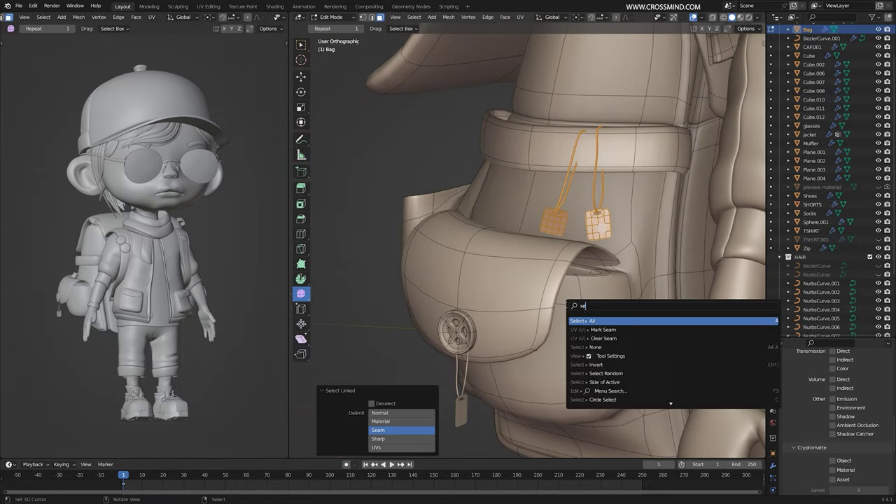
key("Tab")
key("ctrl+j")
Rename the joined tag object to Tags
double_click(814, 149)
type("tags")
scroll(823, 110, "down", 5)
double_click(808, 176)
type("Tags")
key("Return")
Add an edge loop to the bag's rear pocket and slide it toward the pocket's side
right_click(549, 301)
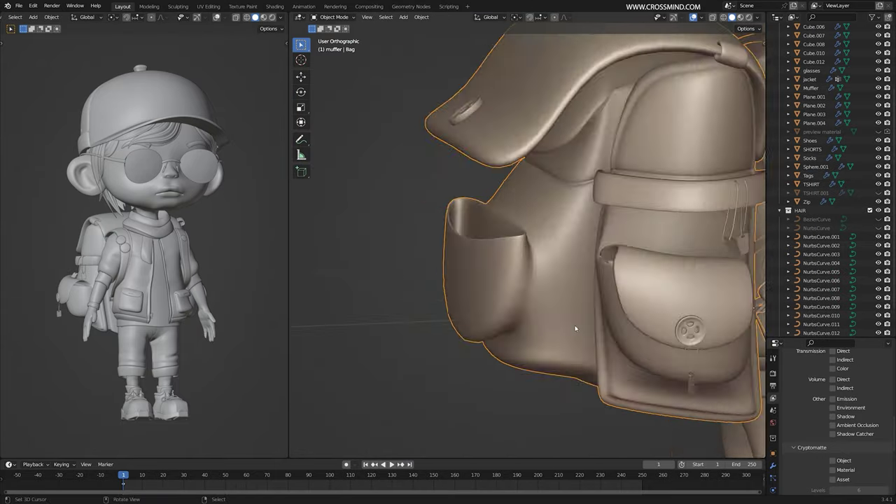
key("Tab")
middle_click_drag(448, 322, 532, 315)
right_click(432, 332, "alt")
scroll(532, 280, "down", 3)
key("ctrl+r")
left_click(562, 353)
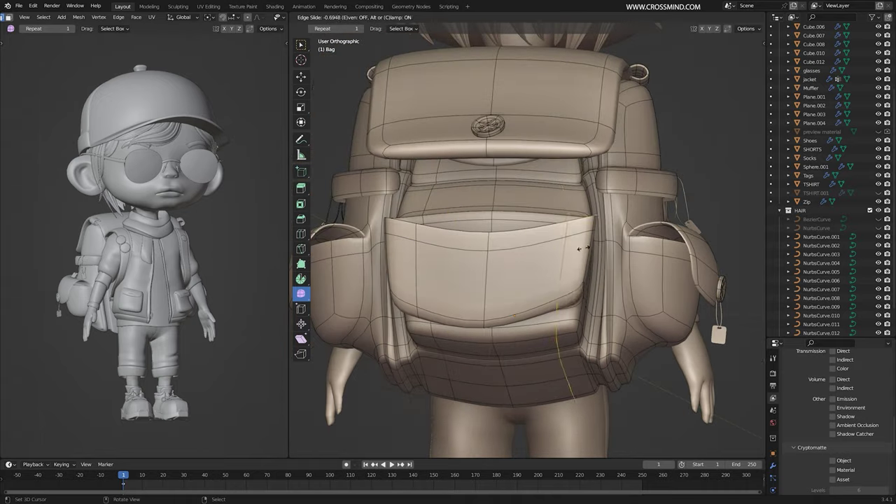
left_click(580, 248)
Extrude the upper faces of the bag's rear pocket outward and move them down to form a flap
middle_click_drag(448, 245, 532, 224)
key("3")
right_click(508, 212, "ctrl")
middle_click_drag(420, 210, 448, 238)
key("e")
key("g")
left_click(432, 296)
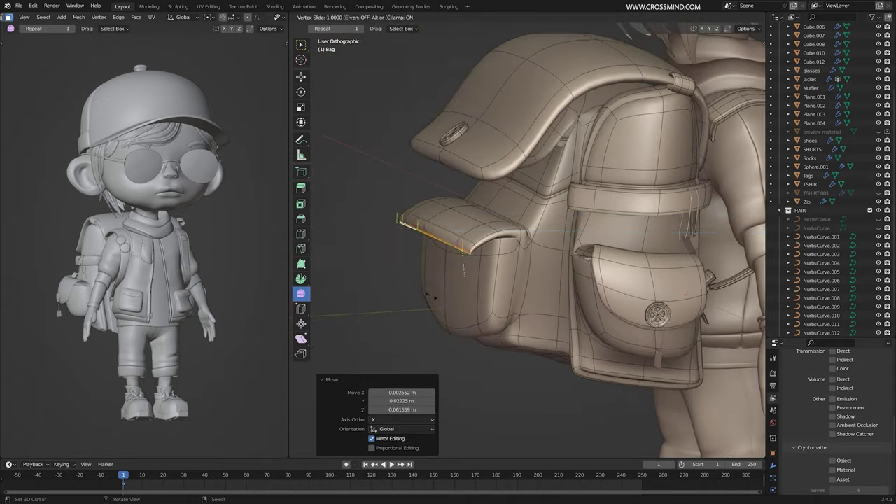
middle_click_drag(432, 296, 392, 287)
key("e")
key("g")
Inset the flap's front edge faces by about 0.061 m and scale the inset along X
middle_click_drag(602, 231, 428, 241)
right_click(428, 242)
key("i")
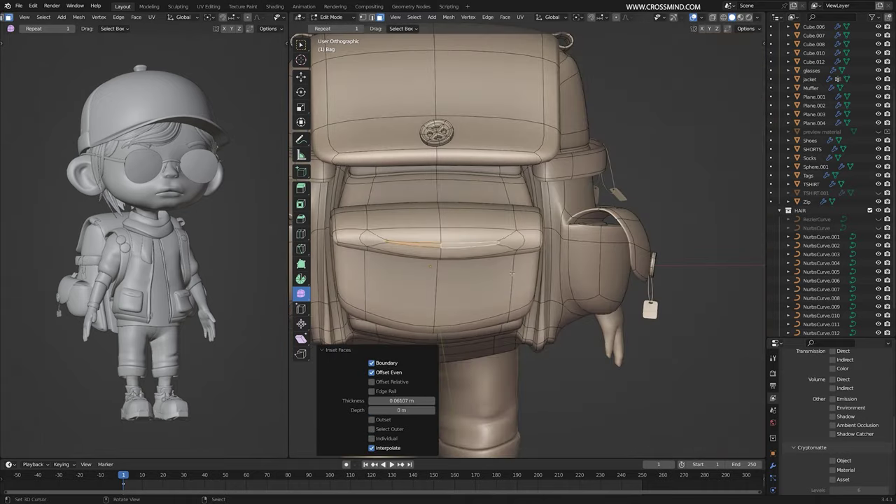
key("s")
key("x")
left_click(514, 261)
key("Tab")
middle_click_drag(514, 262, 539, 238)
Show the bag's Subdivision modifier settings and bevel an edge loop on the rear pocket
left_click(773, 466)
left_click(848, 389)
scroll(480, 274, "down", 5)
key("Tab")
scroll(480, 274, "up", 3)
right_click(492, 303, "alt")
key("ctrl+b")
middle_click_drag(448, 245, 390, 90)
left_click(486, 231)
Add an edge loop to the rear pocket, reposition its lower faces, and save the file
key("ctrl+r")
key("g")
key("3")
right_click(499, 263)
middle_click_drag(630, 273, 490, 252)
key("g")
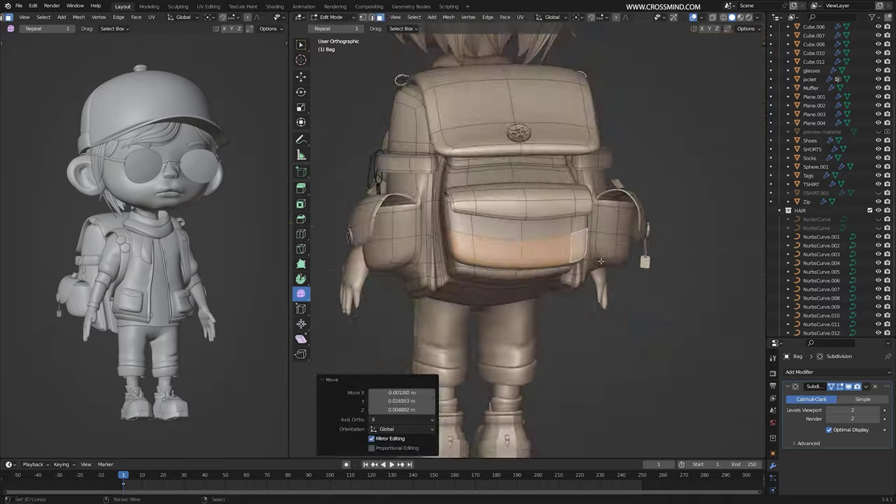
key("Tab")
middle_click_drag(630, 252, 448, 231)
key("ctrl+s")
Rename the eyebrow mesh to Eye Brows
right_click(584, 162)
scroll(560, 210, "up", 3)
double_click(814, 115)
left_click(855, 97)
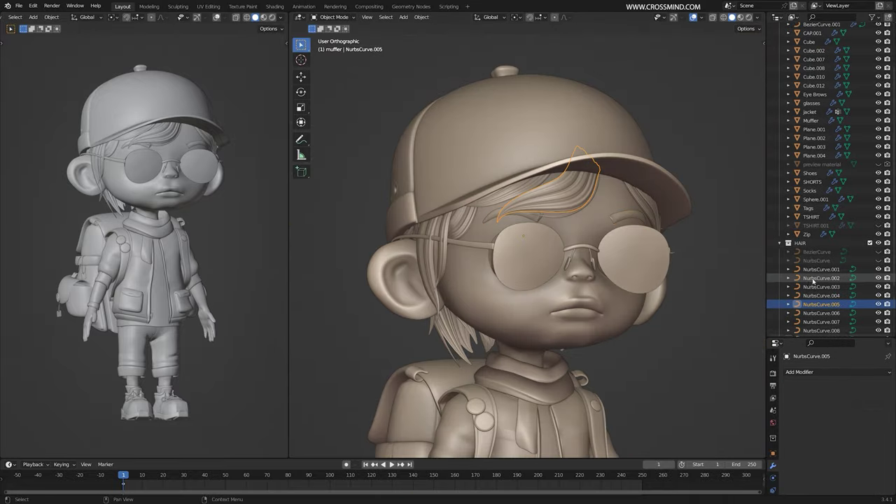
scroll(620, 270, "down", 4)
scroll(537, 226, "up", 5)
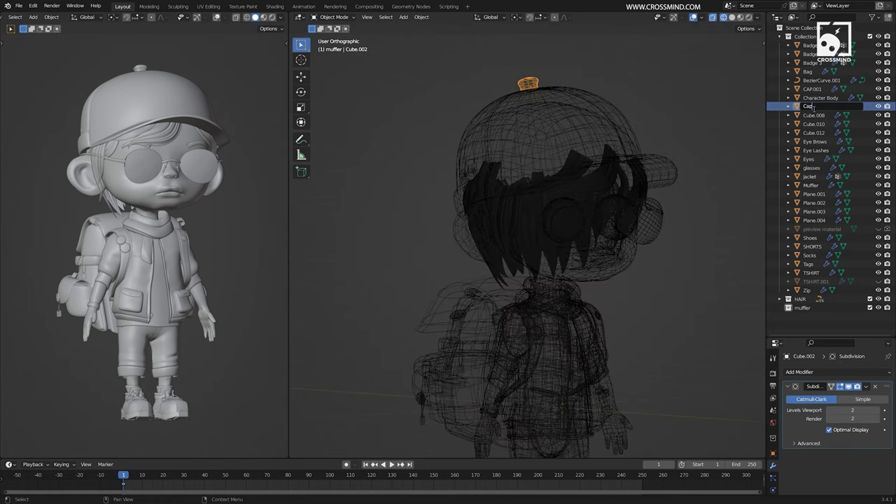
Rename the button on top of the cap to Cap Button and the lace curve to Shoe Laces
double_click(814, 97)
type("Cap Button")
key("Return")
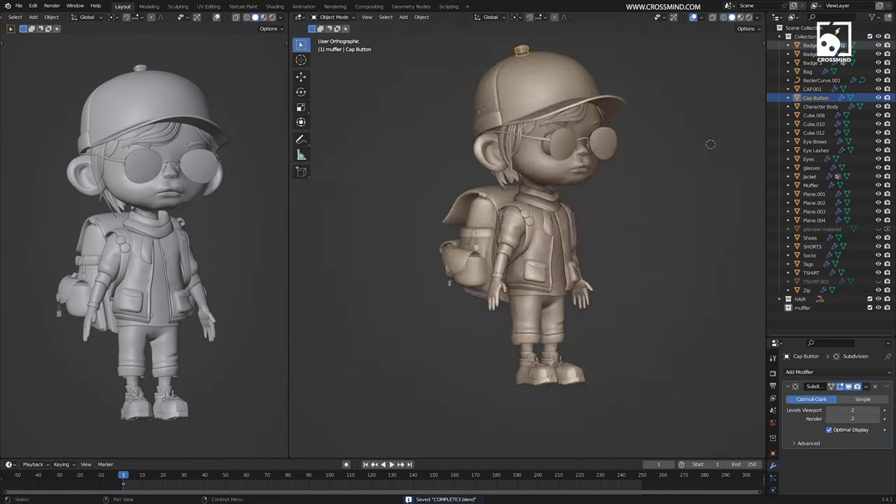
left_click(822, 80)
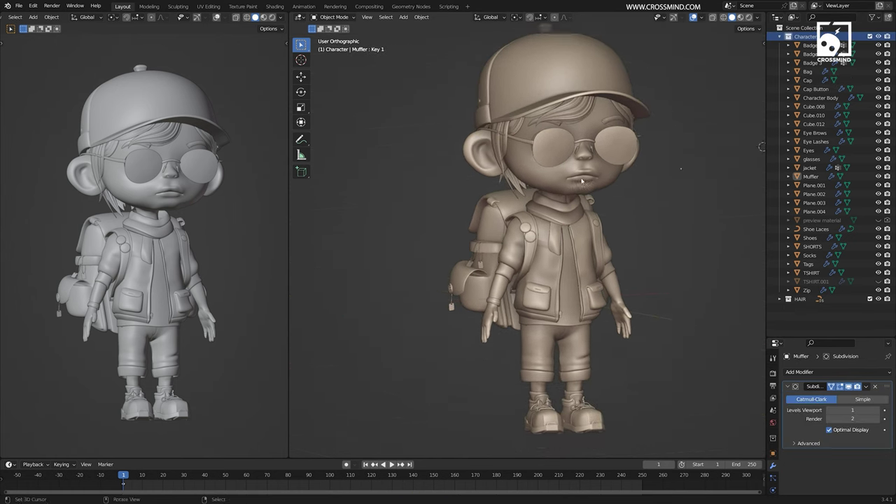
Select the muffler, bag, tags and other clothing pieces and move them into the Clothes collection
left_click(599, 219)
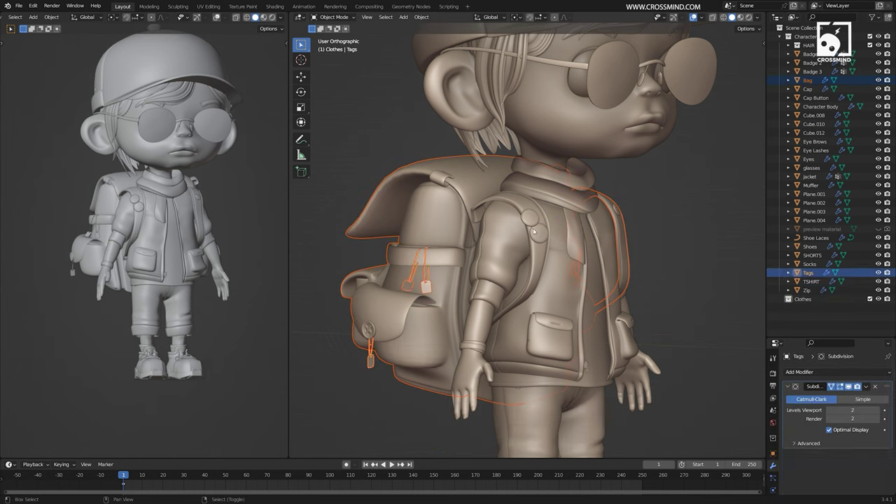
left_click(567, 383)
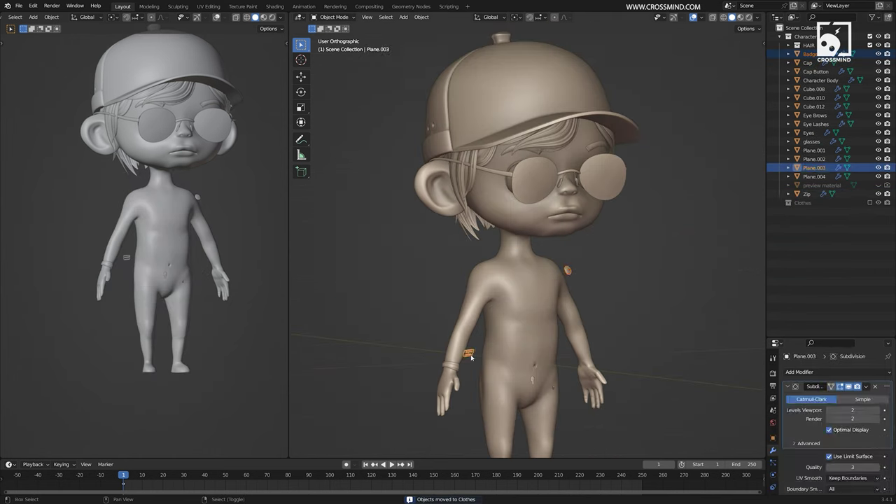
left_click(476, 91)
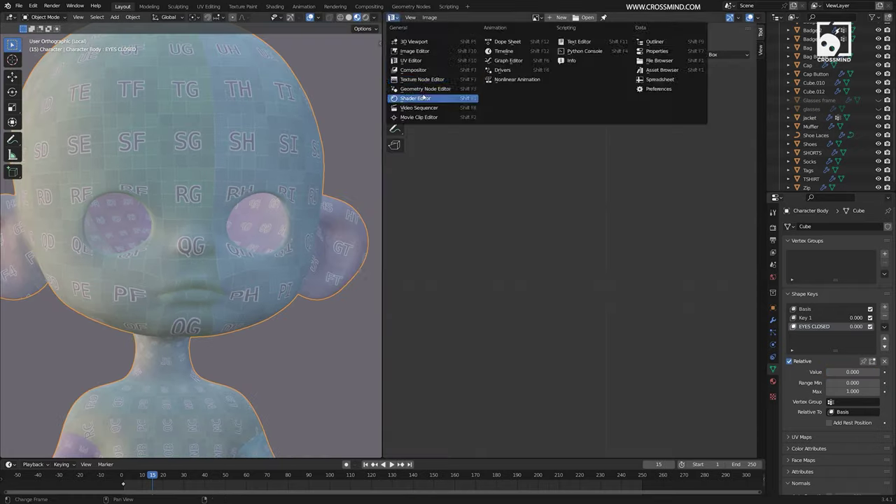
Switch the image editor area to the Shader Editor to show the character body's material nodes
left_click(423, 98)
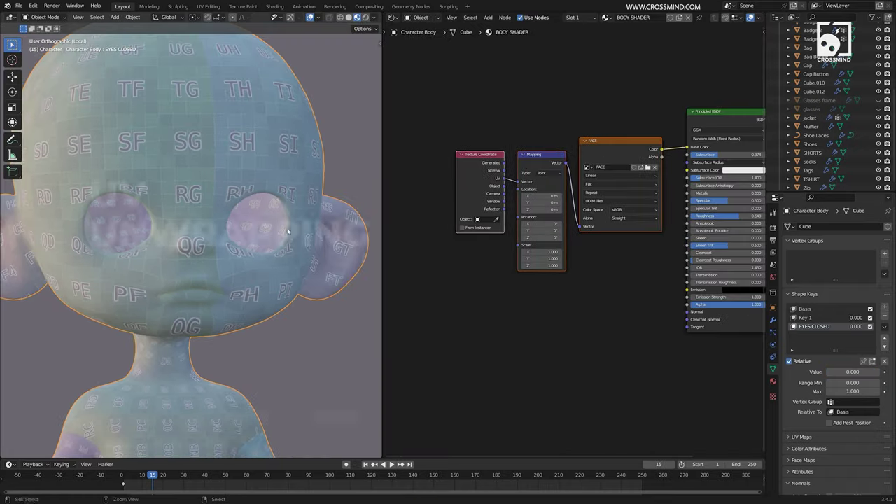